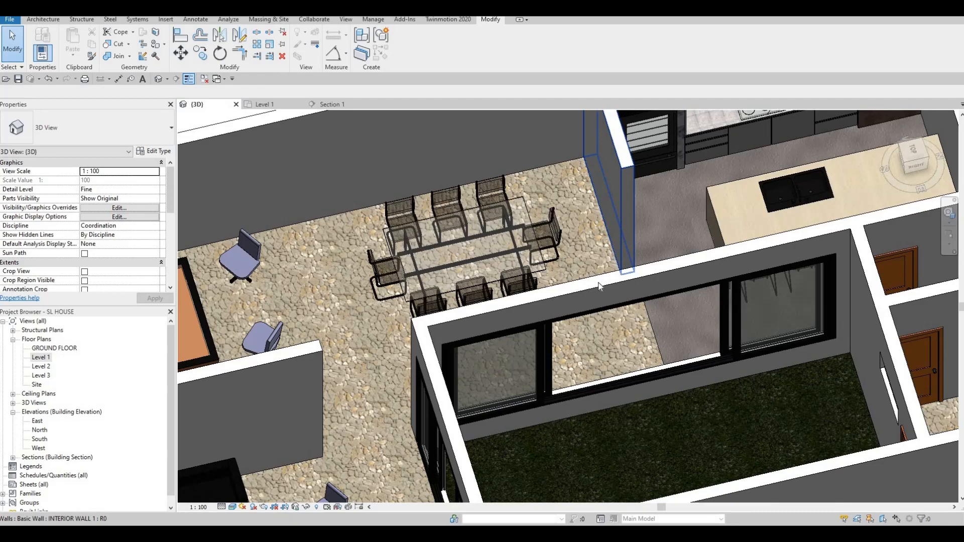
Examine the dining area, kitchen, living rooms and courtyard of the house in the 3D view from several angles
scroll(600, 271, "down", 3)
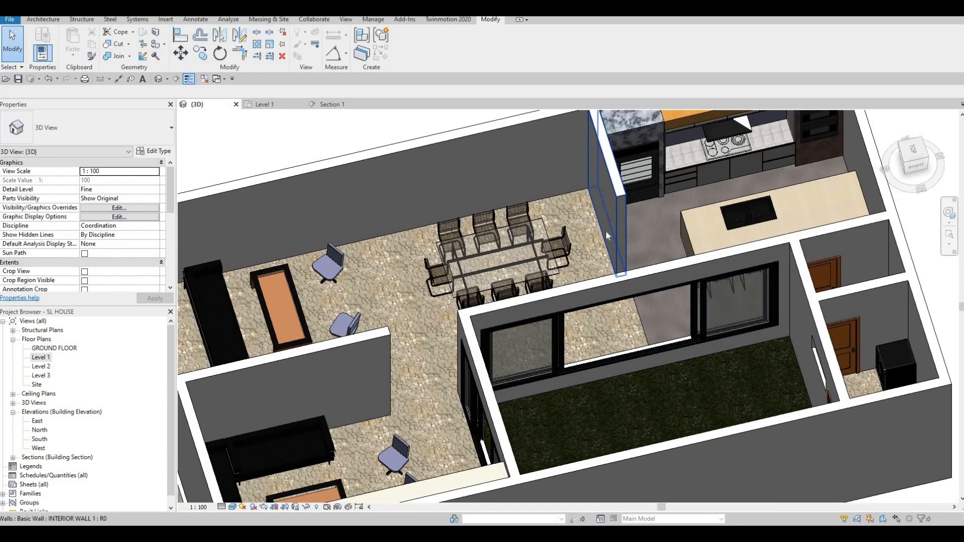
left_click(562, 240)
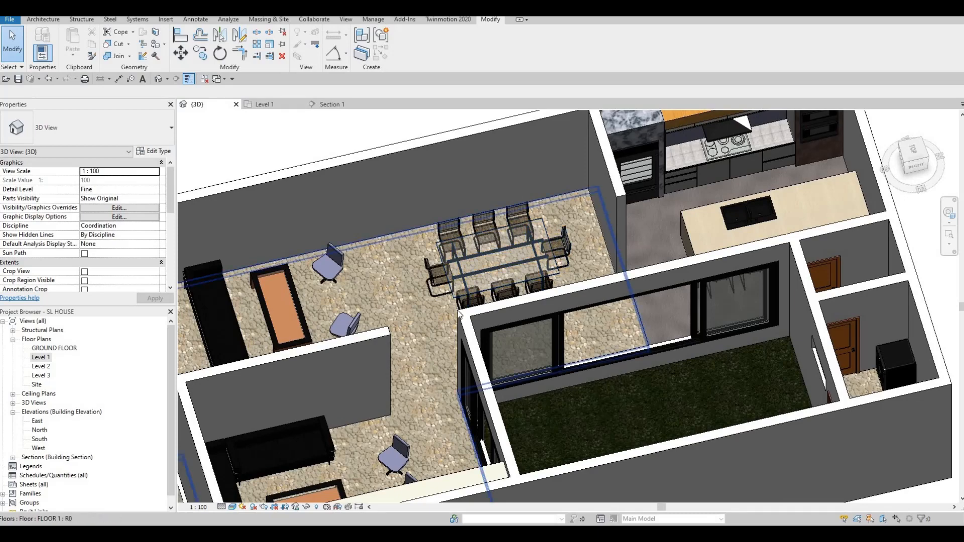
middle_click_drag(365, 371, 597, 243)
scroll(590, 251, "up", 1)
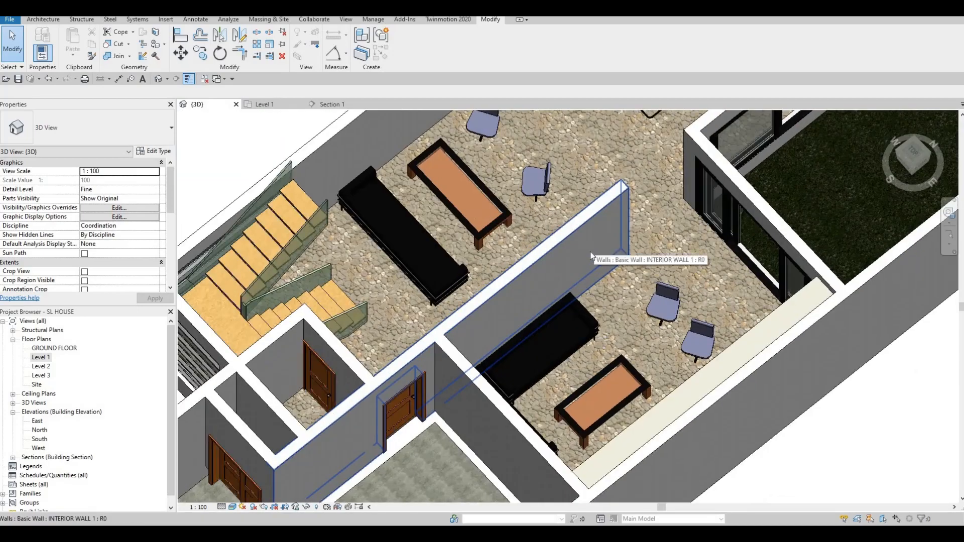
middle_click_drag(935, 318, 300, 311, "shift")
middle_click_drag(873, 321, 287, 324)
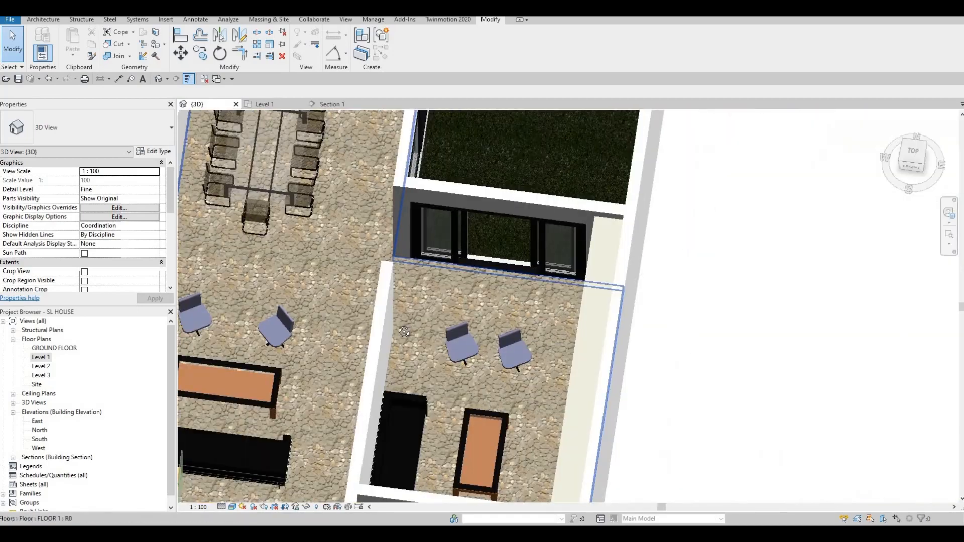
scroll(603, 284, "down", 3)
middle_click_drag(783, 387, 322, 282)
scroll(225, 234, "down", 1)
middle_click_drag(201, 125, 292, 232)
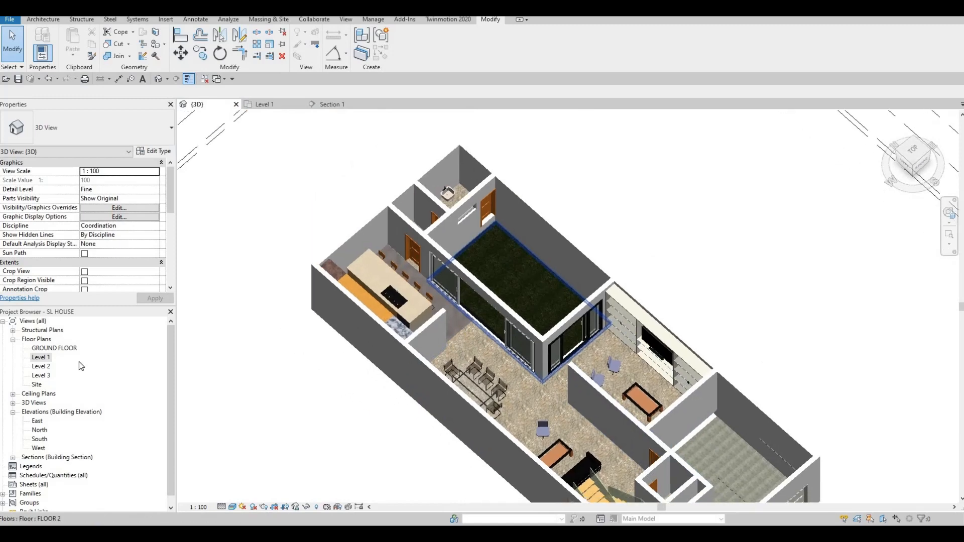
Open the Level 1 floor plan
left_click(47, 360)
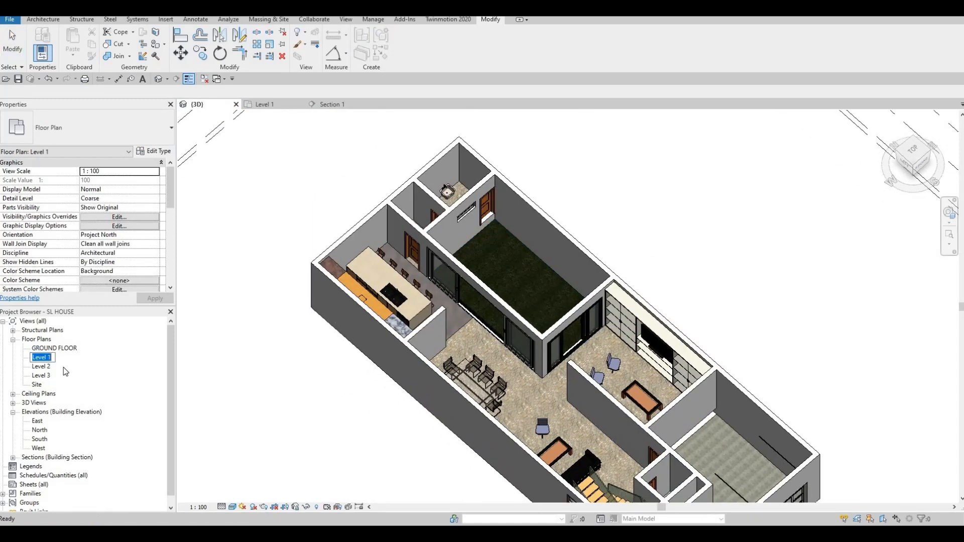
left_click(46, 359)
left_click(41, 376)
double_click(42, 358)
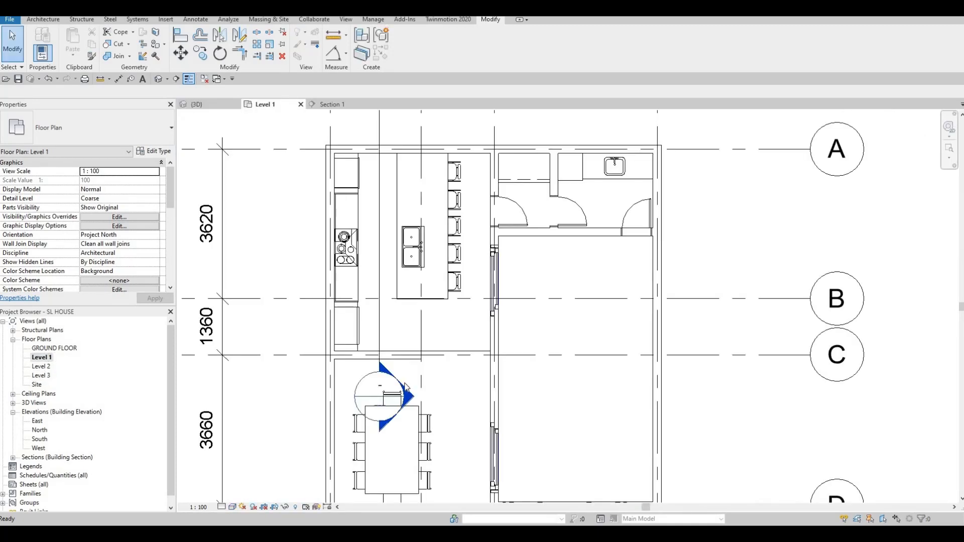
Shorten the interior wall on grid C between the kitchen and dining area to 1140 mm
middle_click_drag(409, 201, 416, 296)
scroll(415, 296, "down", 1)
middle_click_drag(416, 447, 416, 238)
scroll(415, 237, "up", 4)
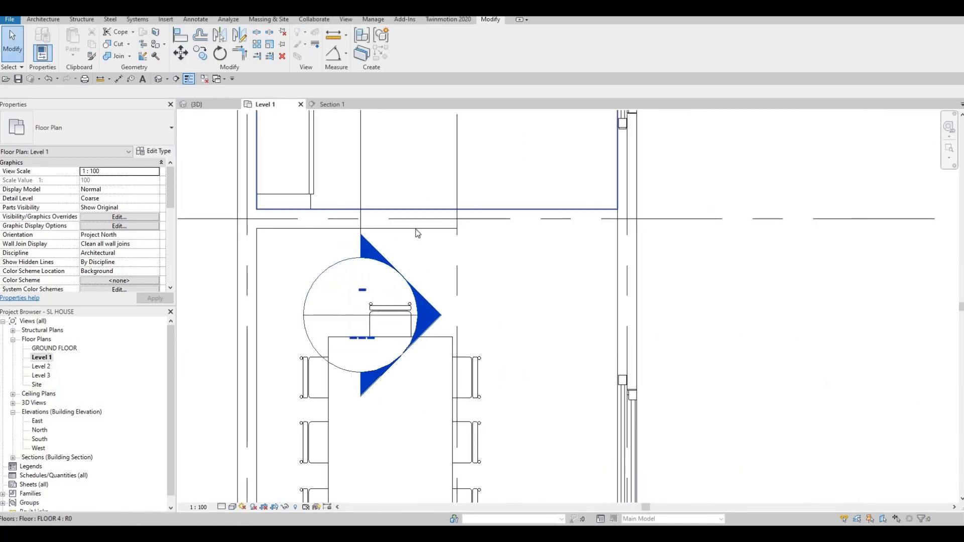
left_click(456, 218)
left_click_drag(456, 219, 348, 219)
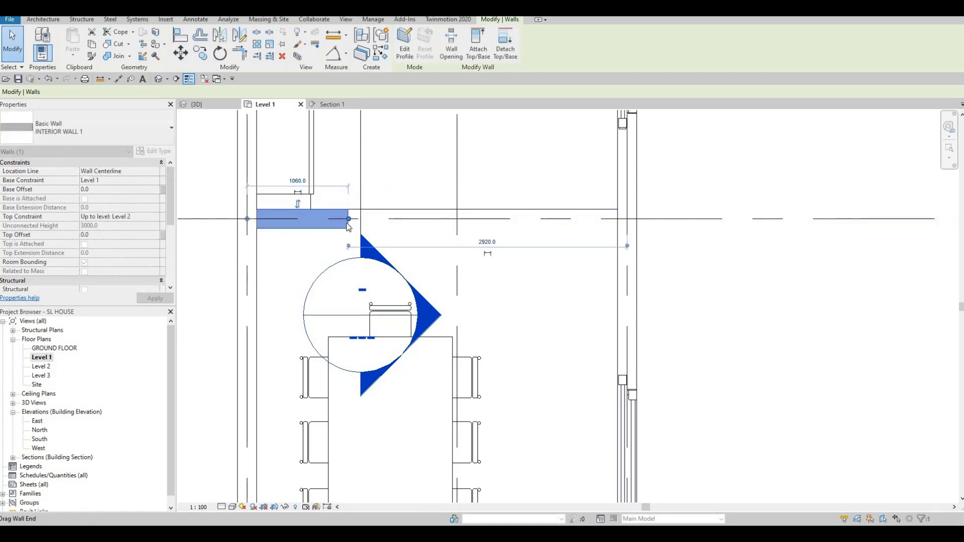
key("Escape")
key("Escape")
left_click(350, 224)
left_click(351, 224)
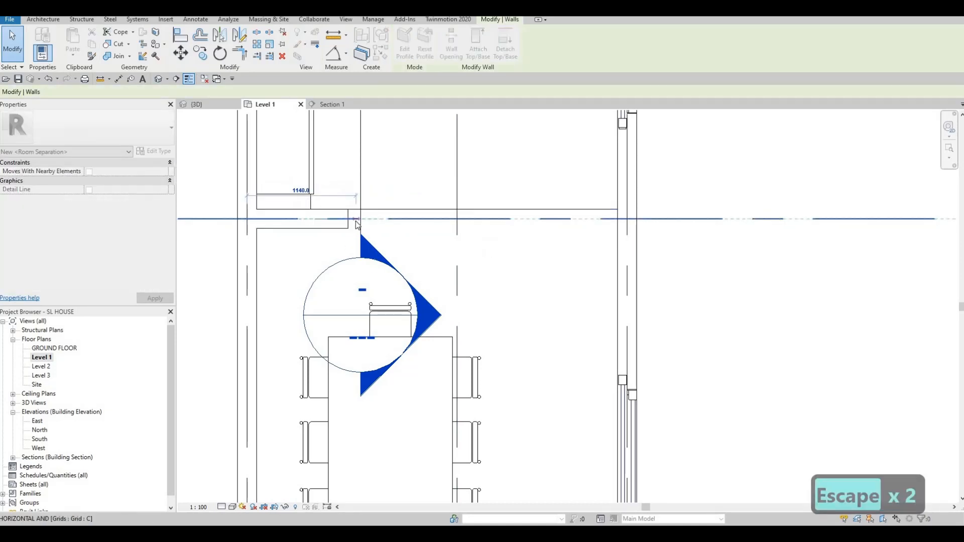
left_click(352, 224)
key("Escape")
Extend the building section line so its head sits below the dining table, just past grid D
scroll(353, 224, "down", 5)
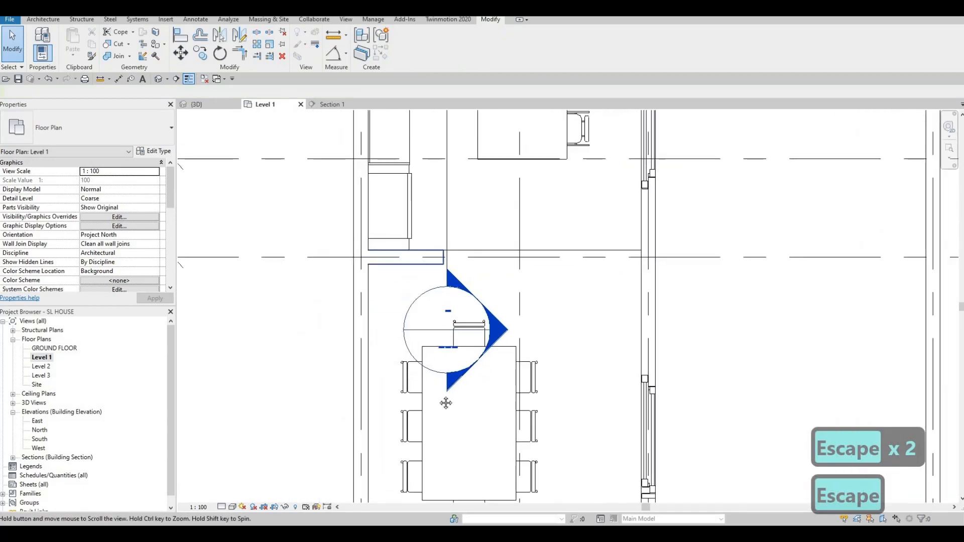
scroll(422, 280, "down", 2)
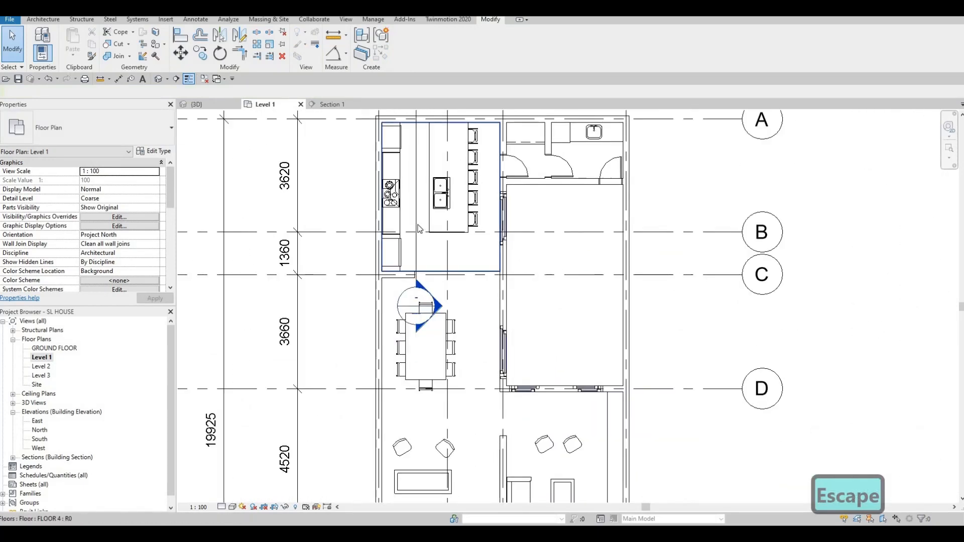
left_click(420, 294)
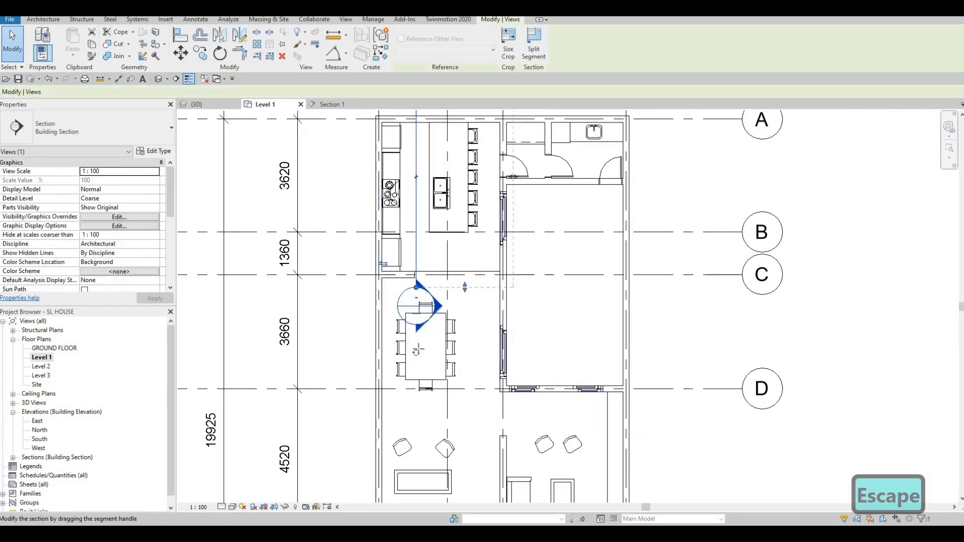
left_click_drag(417, 350, 415, 375)
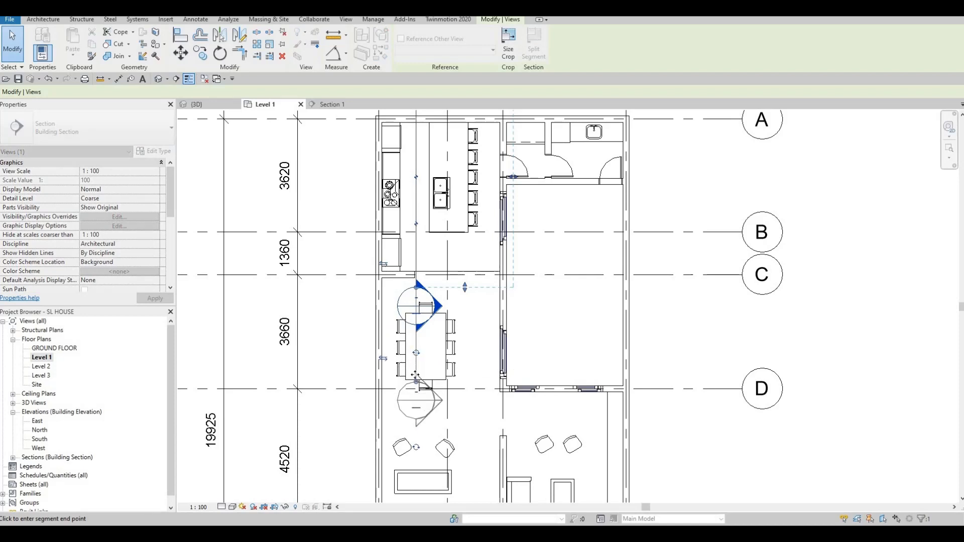
left_click(416, 376)
key("Escape")
key("Escape")
Create an in-place model component in the Generic Models category, accepting its proposed name
scroll(419, 315, "up", 2)
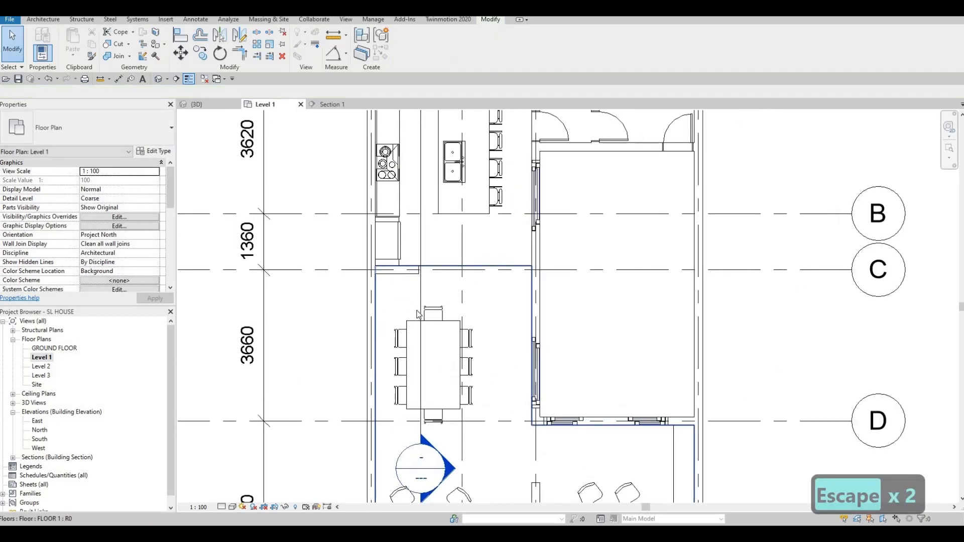
scroll(419, 314, "up", 3)
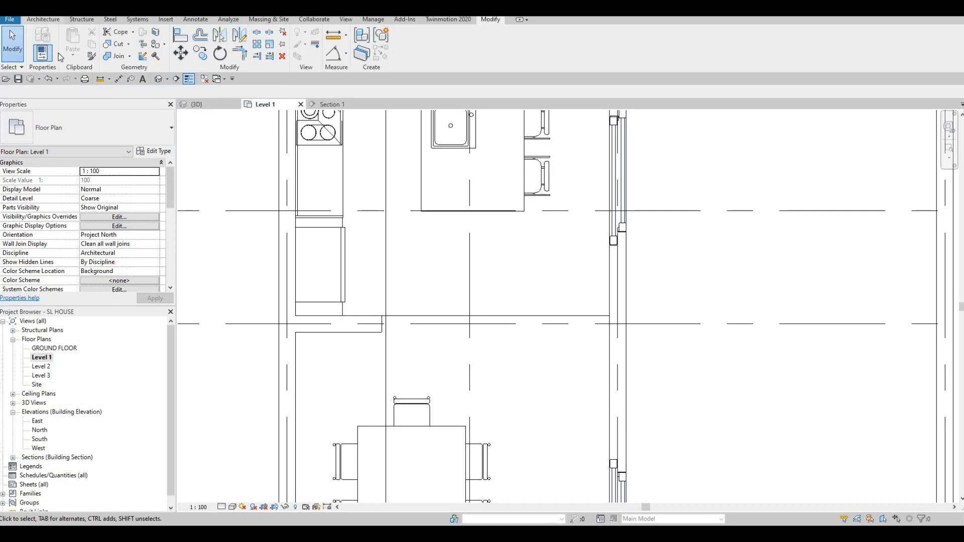
left_click(43, 19)
left_click(117, 52)
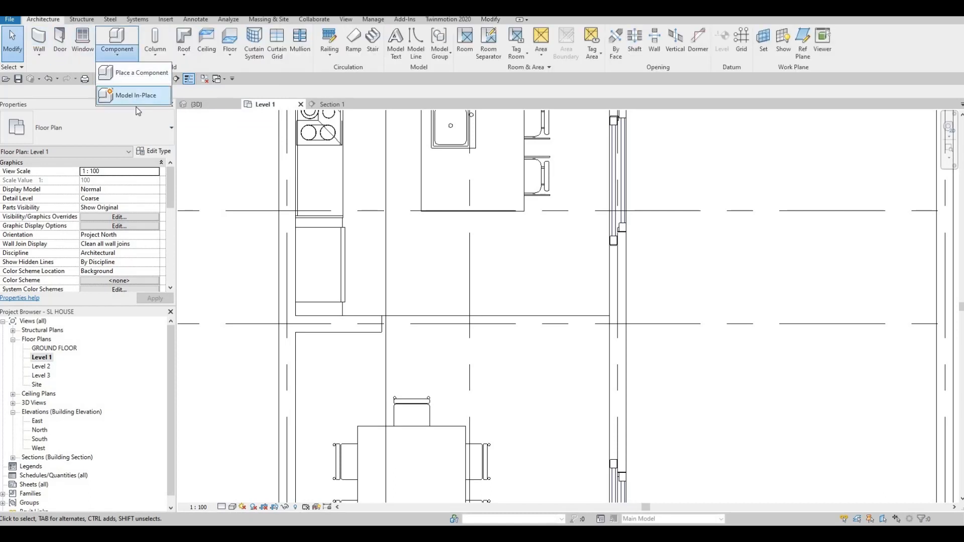
left_click(136, 100)
scroll(40, 163, "down", 3)
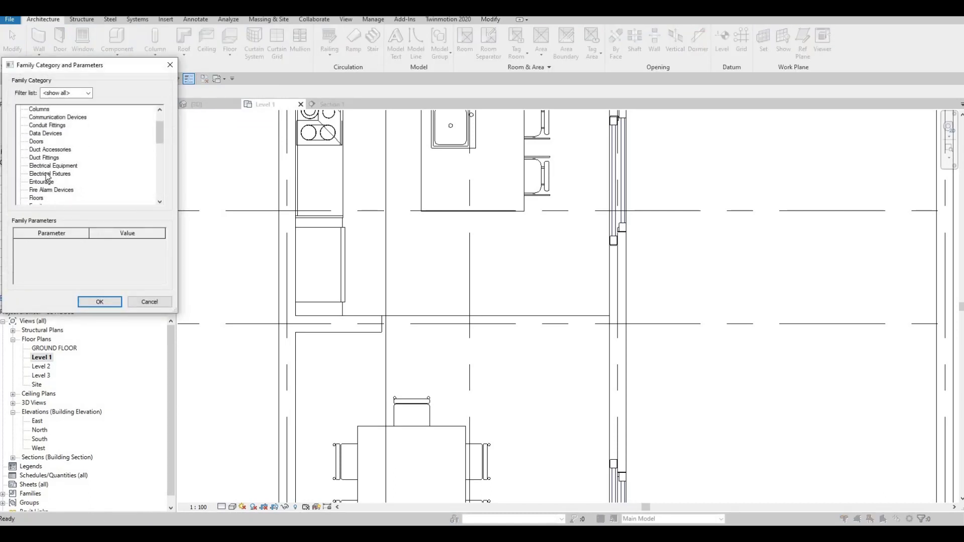
left_click(47, 181)
left_click(99, 302)
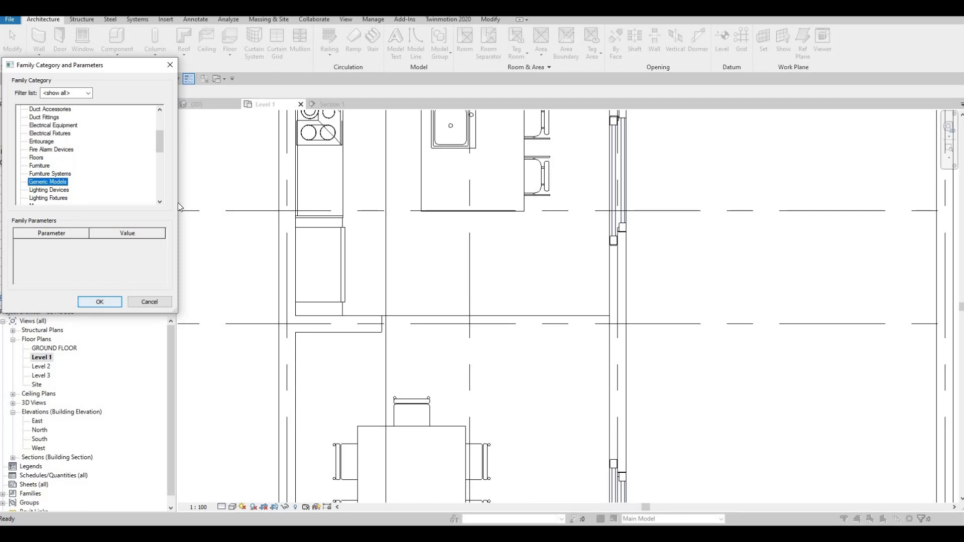
left_click(483, 285)
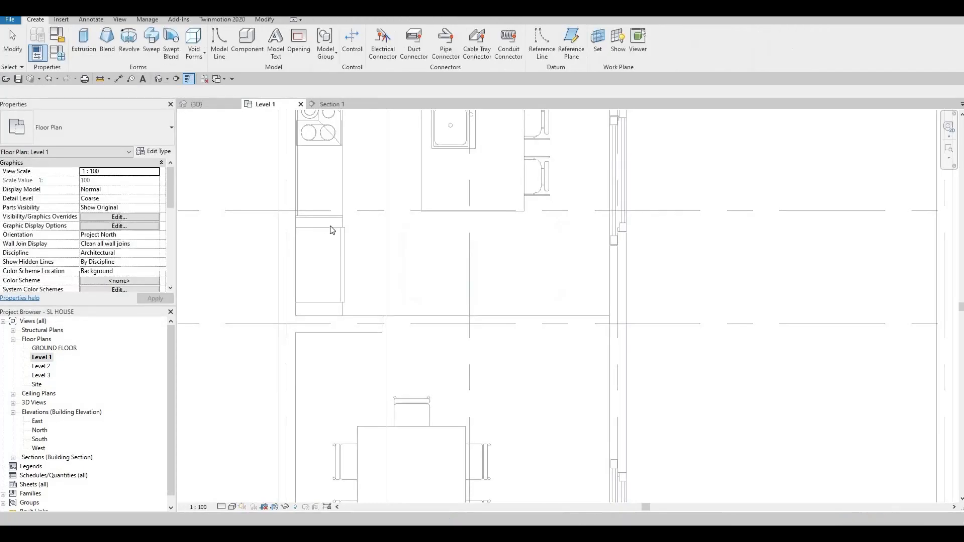
Start an extrusion in the in-place model and set its Extrusion Start to 0
left_click(80, 35)
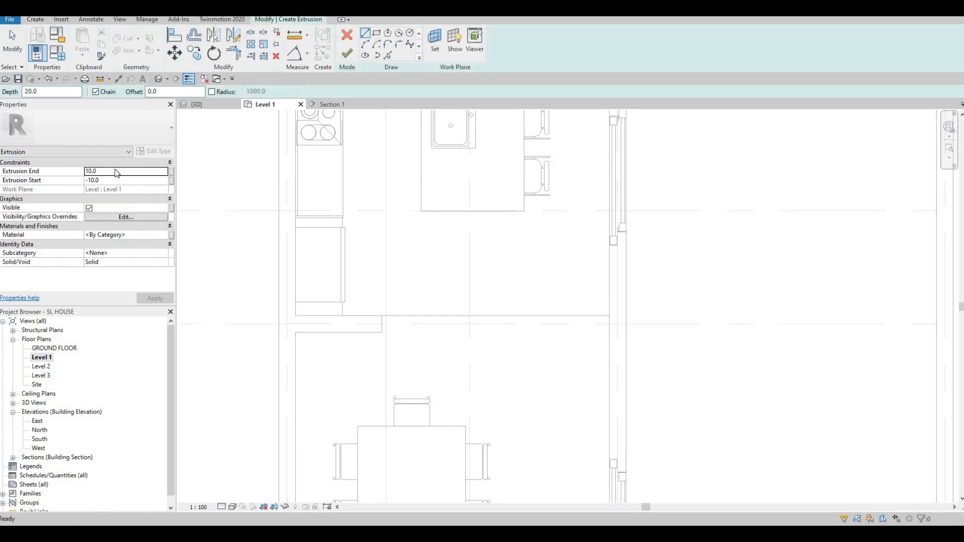
double_click(96, 180)
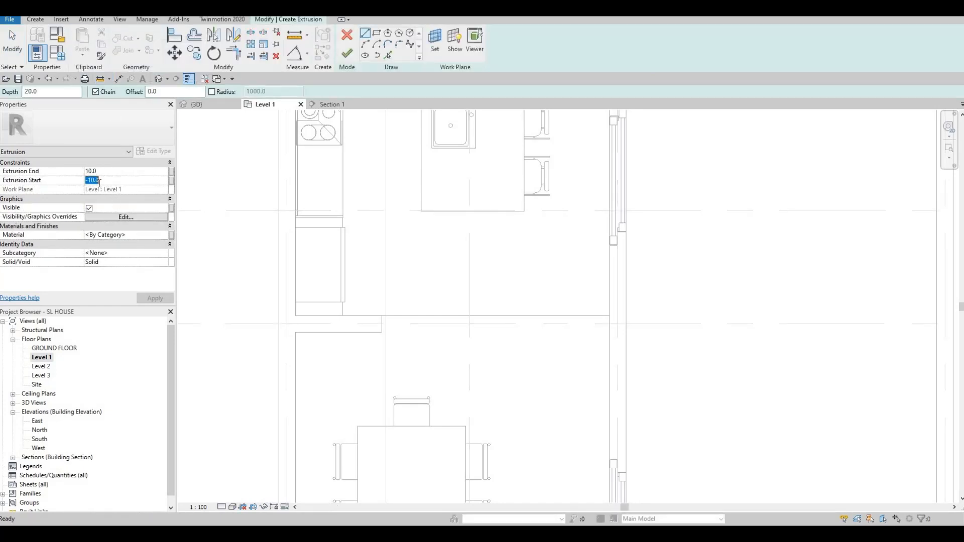
type("0")
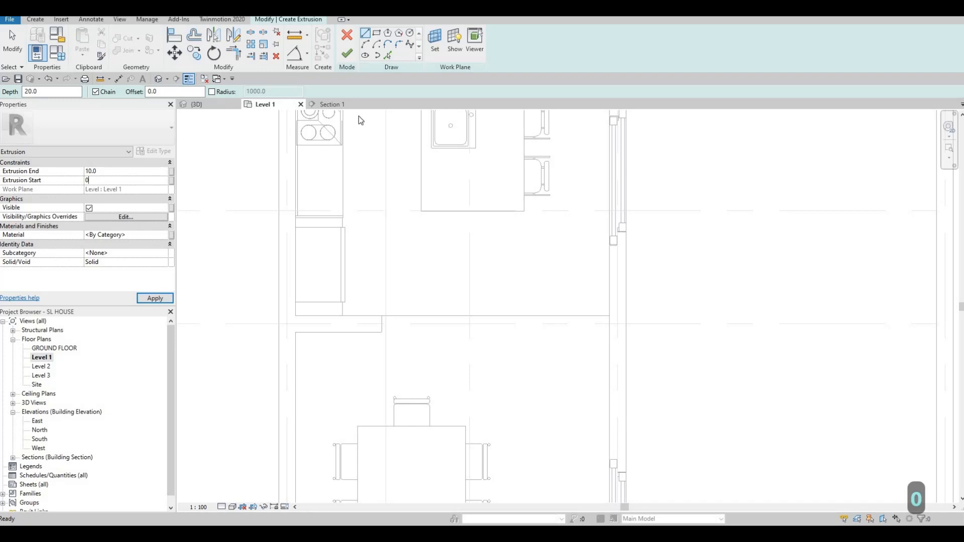
left_click(434, 41)
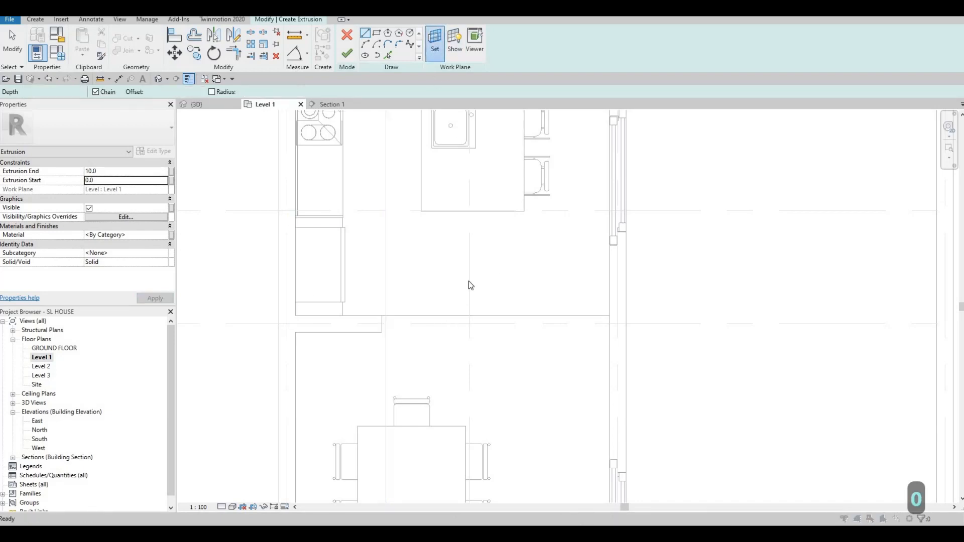
left_click(503, 322)
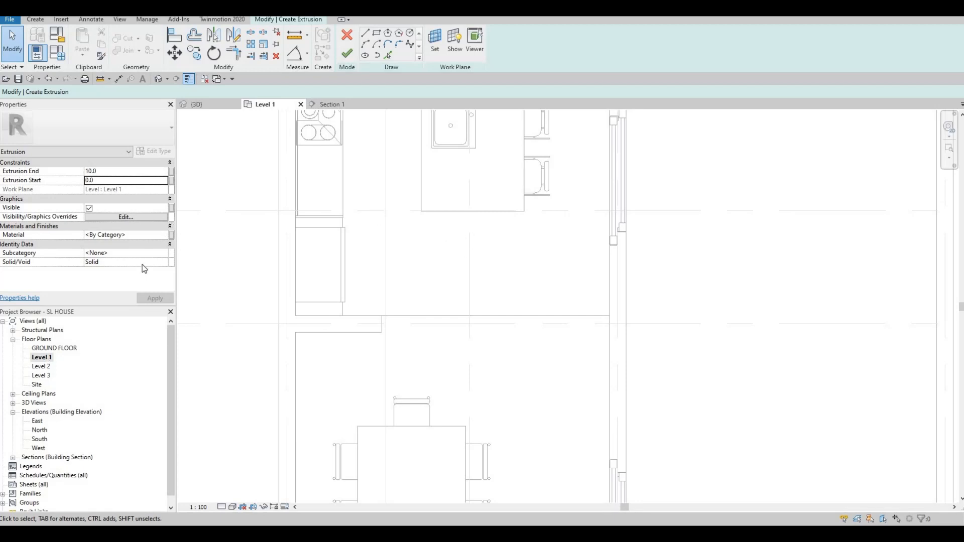
Set the Extrusion End to 400
left_click(131, 164)
left_click(133, 171)
left_click(131, 164)
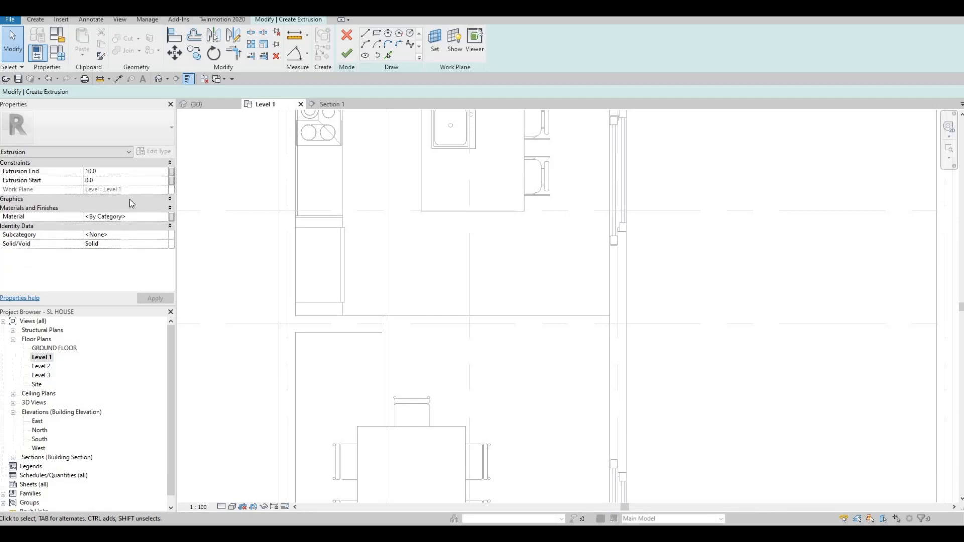
left_click(132, 174)
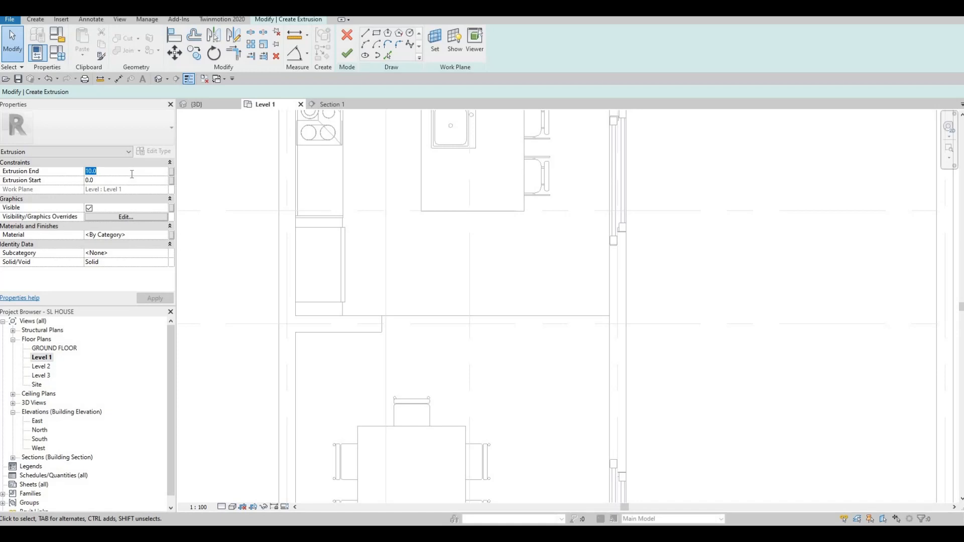
type("600")
left_click(106, 172)
type("400")
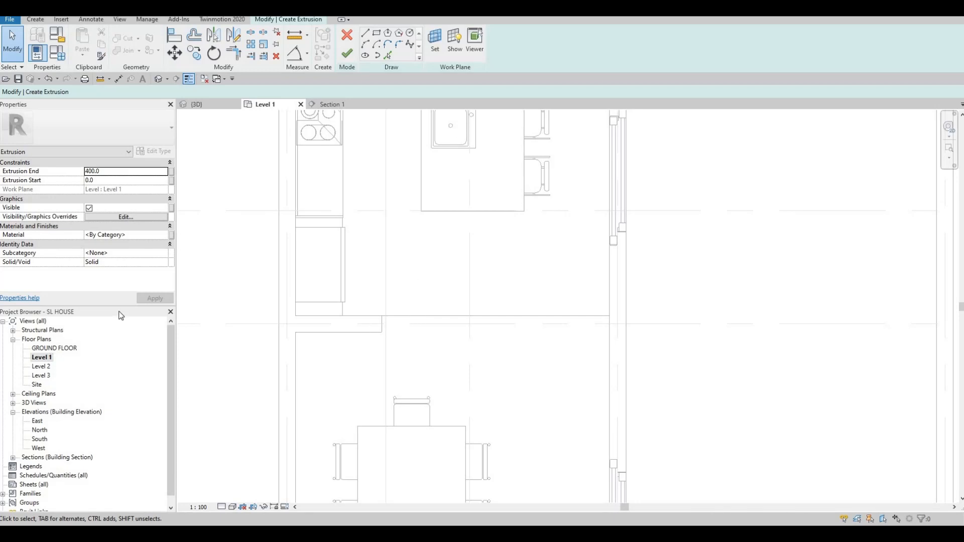
Assign the Slate material from the Stone category of the AEC Materials library to the extrusion
left_click(167, 234)
left_click(167, 233)
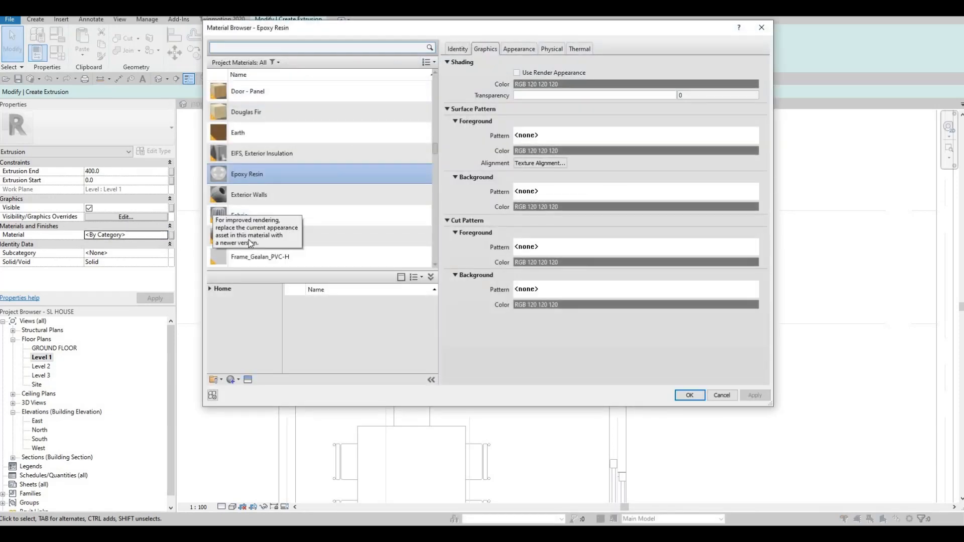
scroll(248, 241, "down", 10)
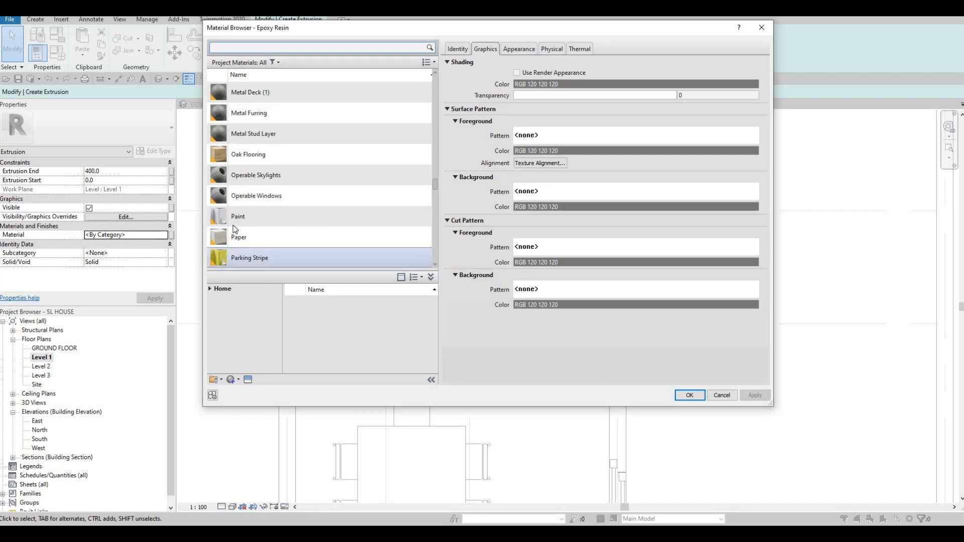
left_click(210, 289)
left_click(214, 308)
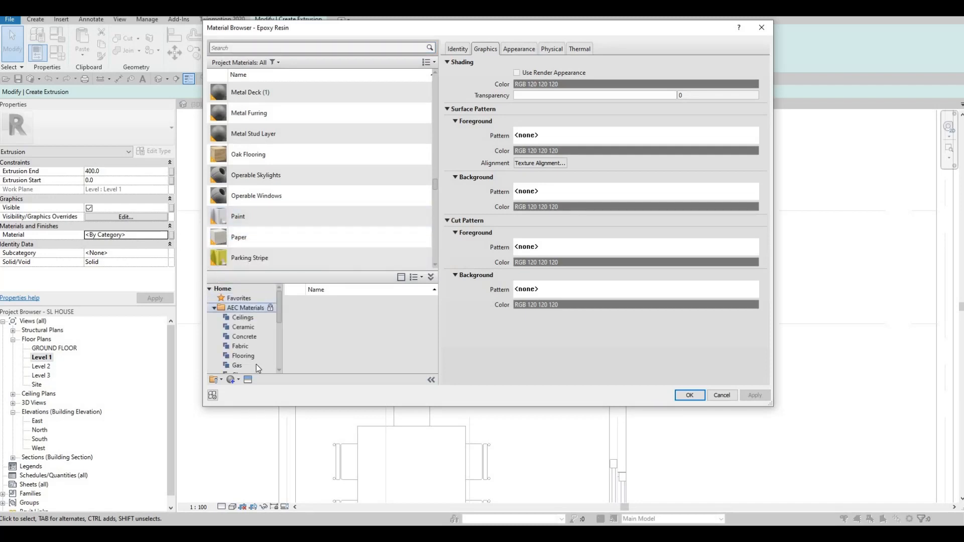
scroll(256, 364, "down", 3)
left_click(246, 346)
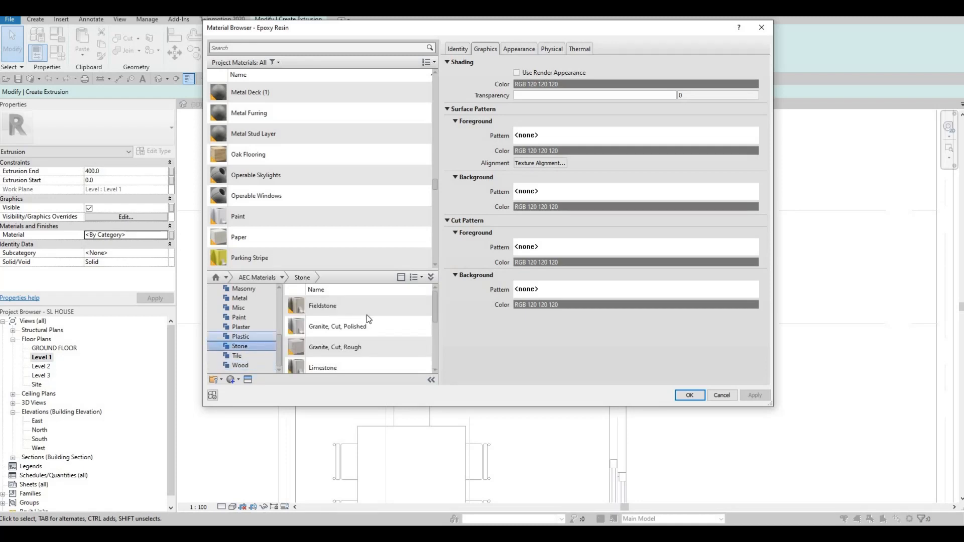
scroll(367, 321, "down", 3)
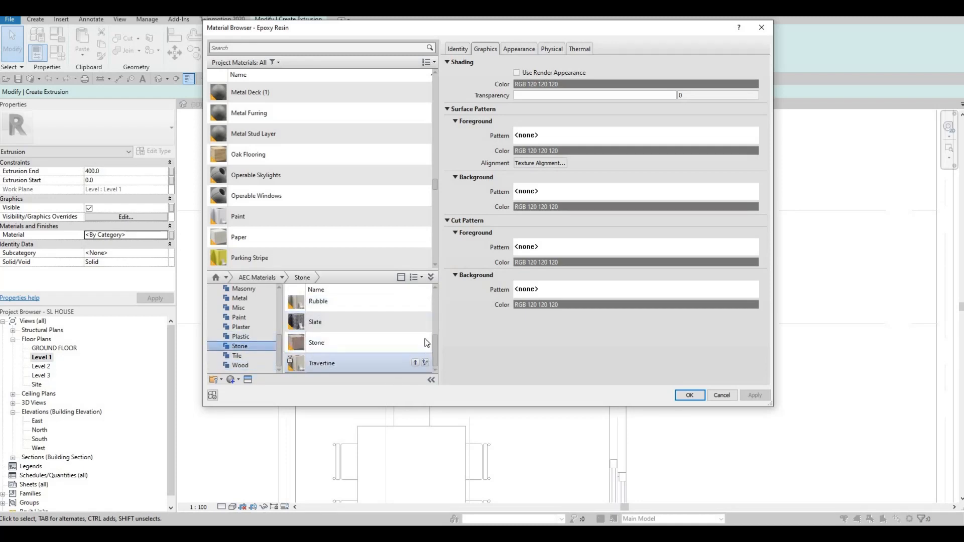
left_click(415, 322)
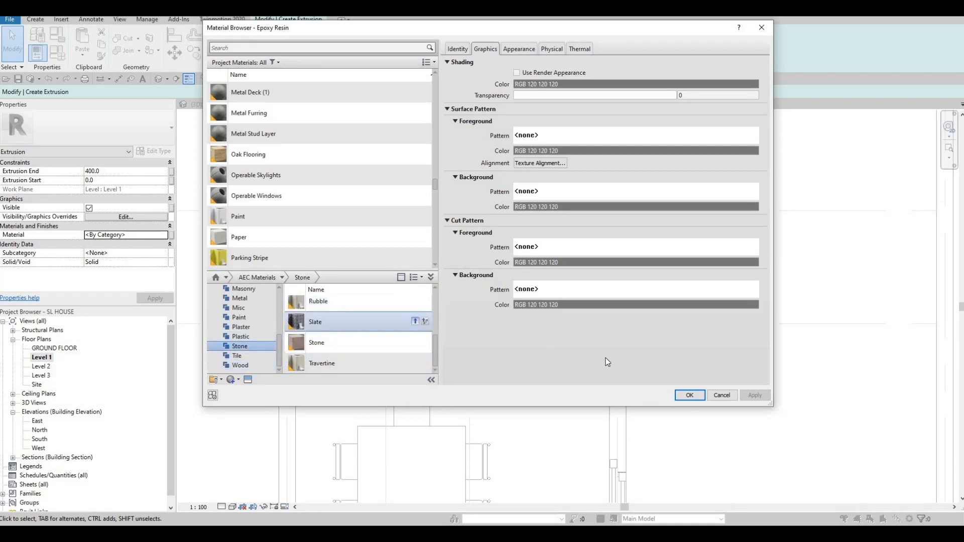
left_click(689, 395)
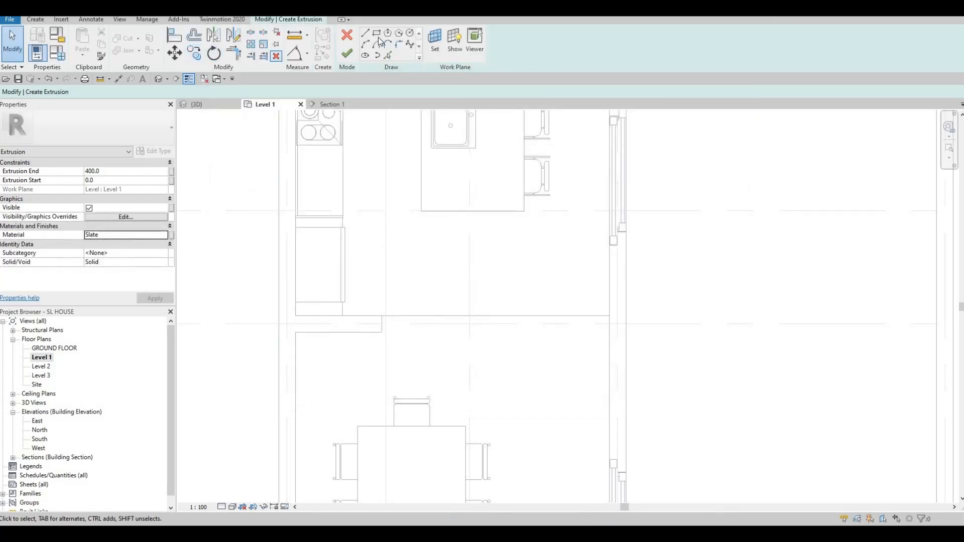
Sketch a rectangle about 1760 by 460 mm for the extrusion, straddling the line of the wall from the shortened wall's end
left_click(377, 33)
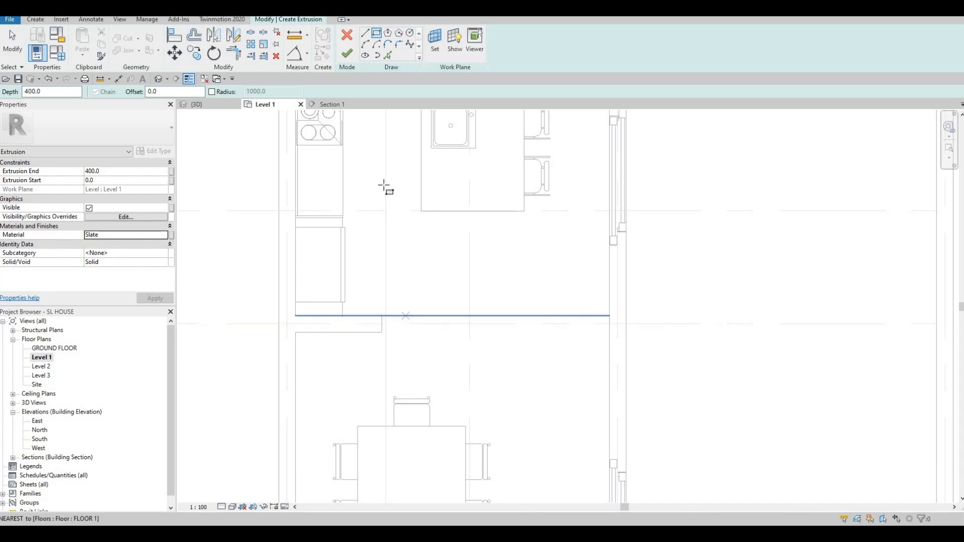
scroll(319, 316, "up", 3)
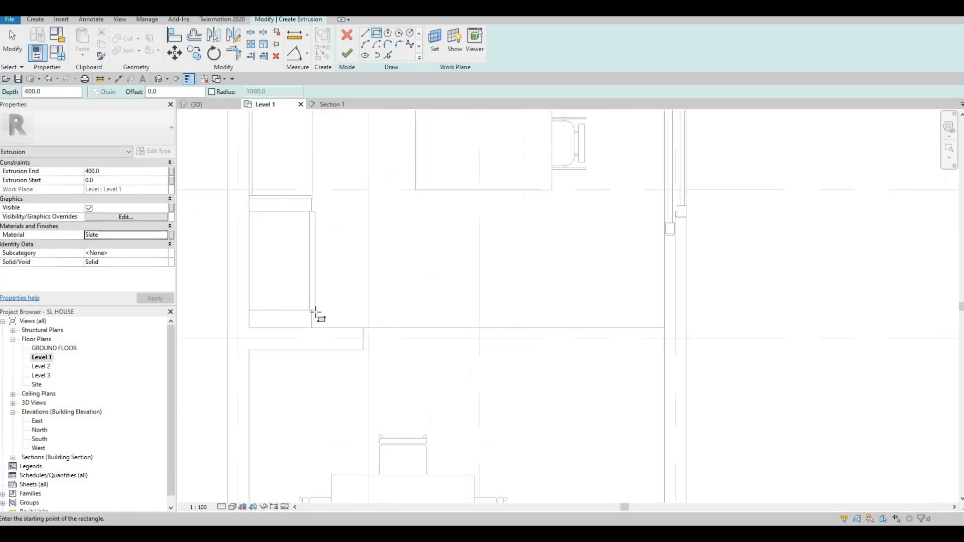
left_click(317, 313)
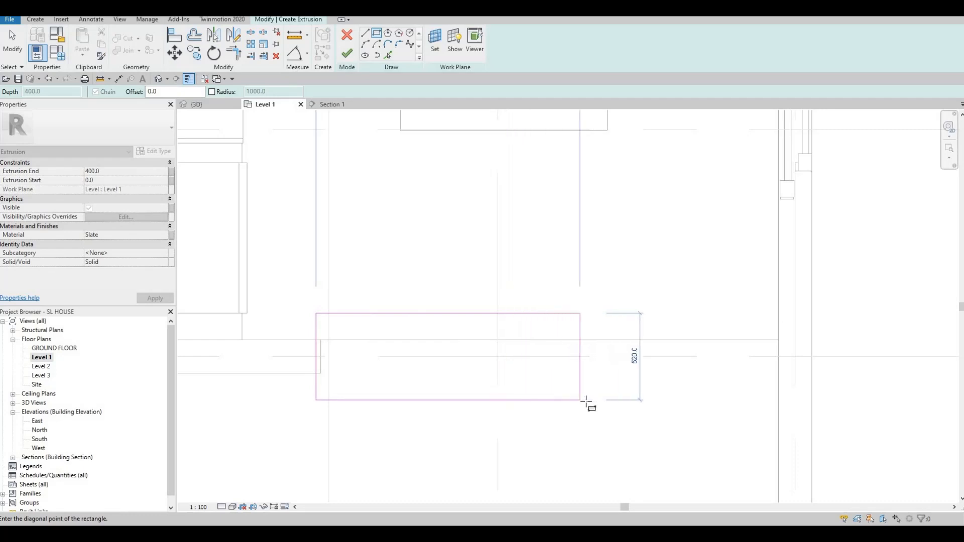
scroll(593, 395, "down", 2)
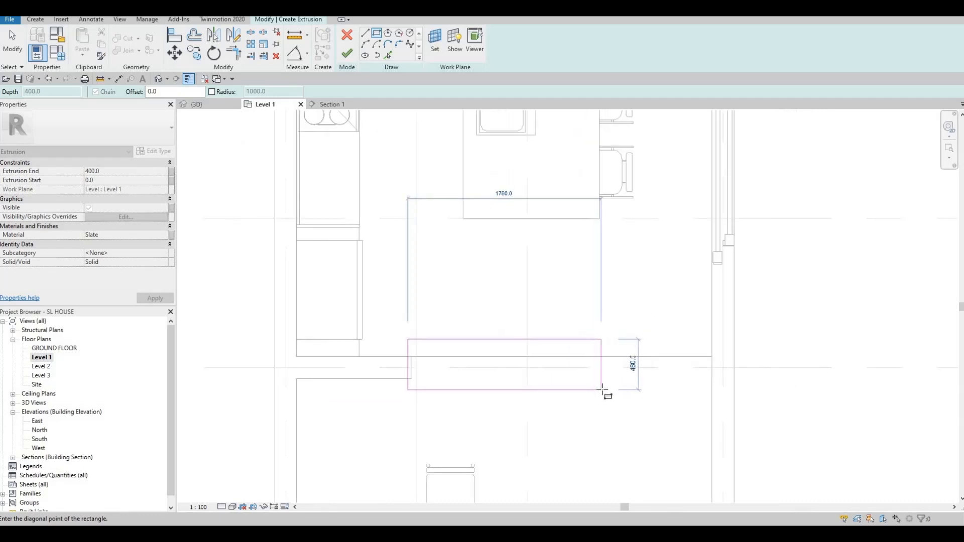
left_click(601, 390)
key("Escape")
key("Escape")
Align the short side of the sketched rectangle nearest the shortened wall with that wall's end face
scroll(409, 356, "up", 2)
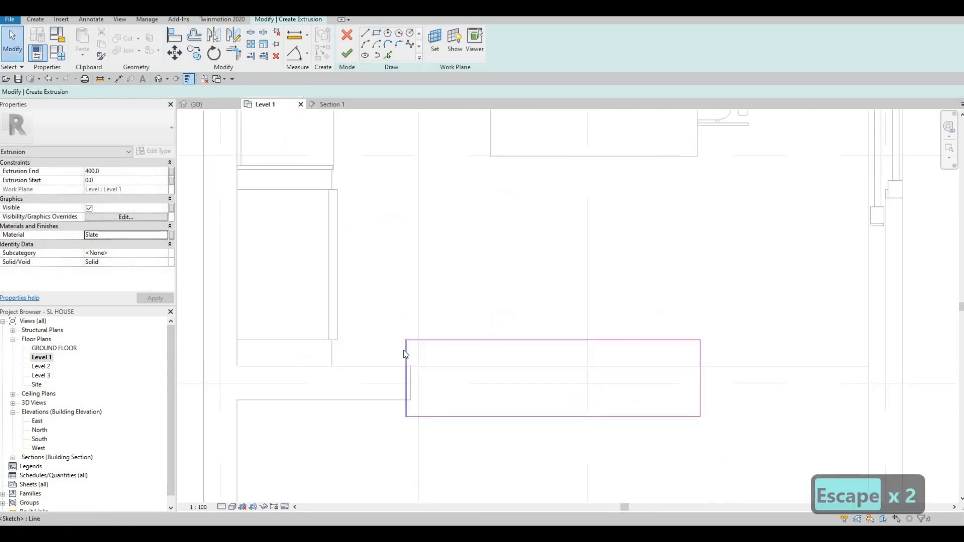
key("a")
key("l")
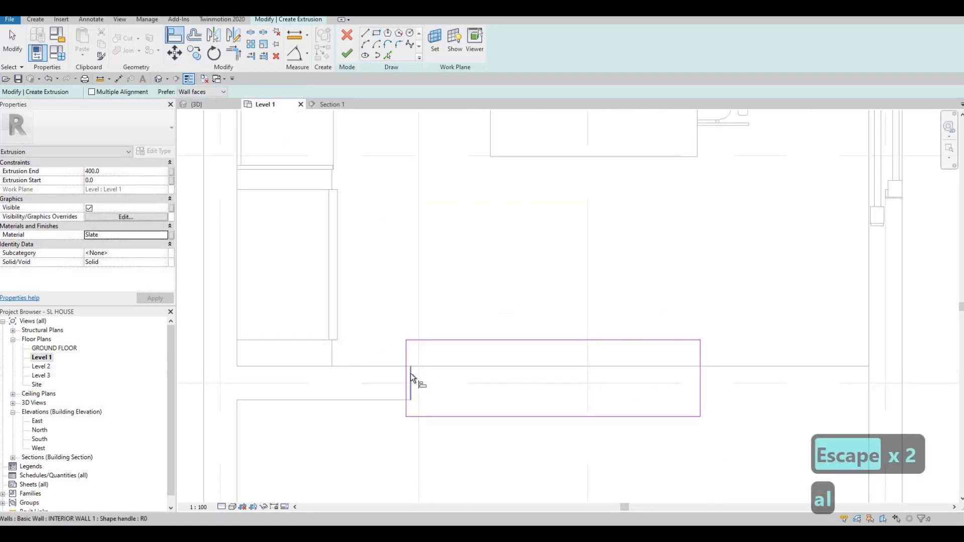
left_click(408, 374)
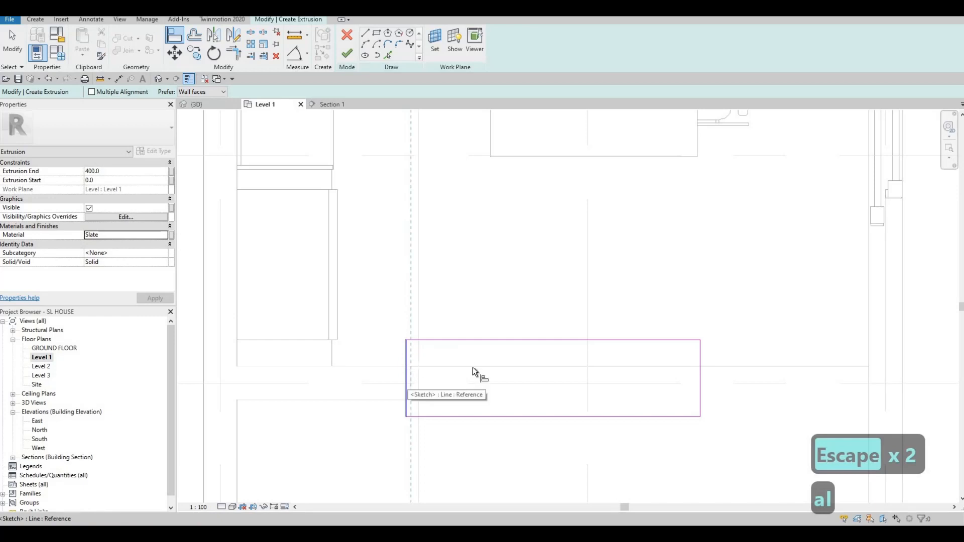
scroll(472, 366, "down", 2)
middle_click_drag(547, 367, 437, 161)
key("Escape")
key("Escape")
scroll(444, 198, "down", 2)
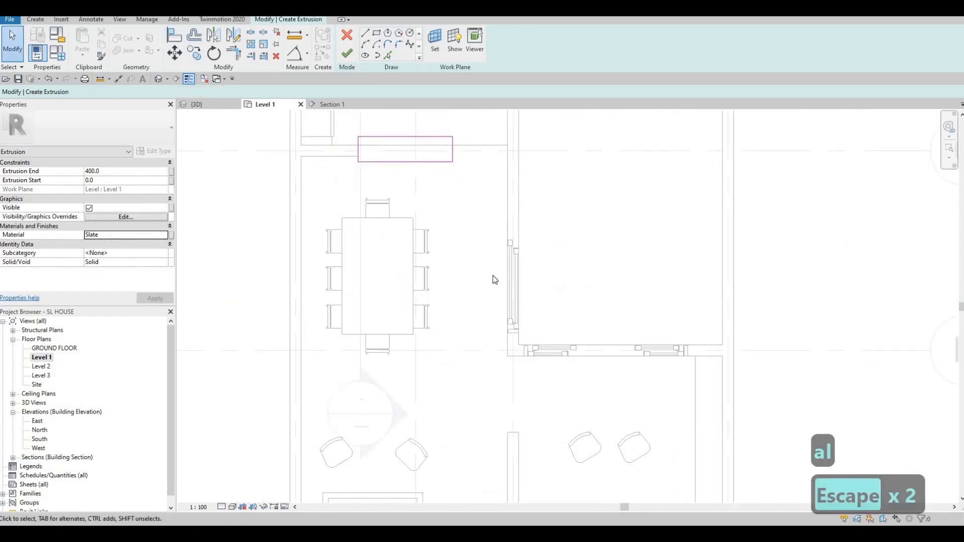
scroll(517, 256, "down", 3)
middle_click_drag(511, 409, 509, 326)
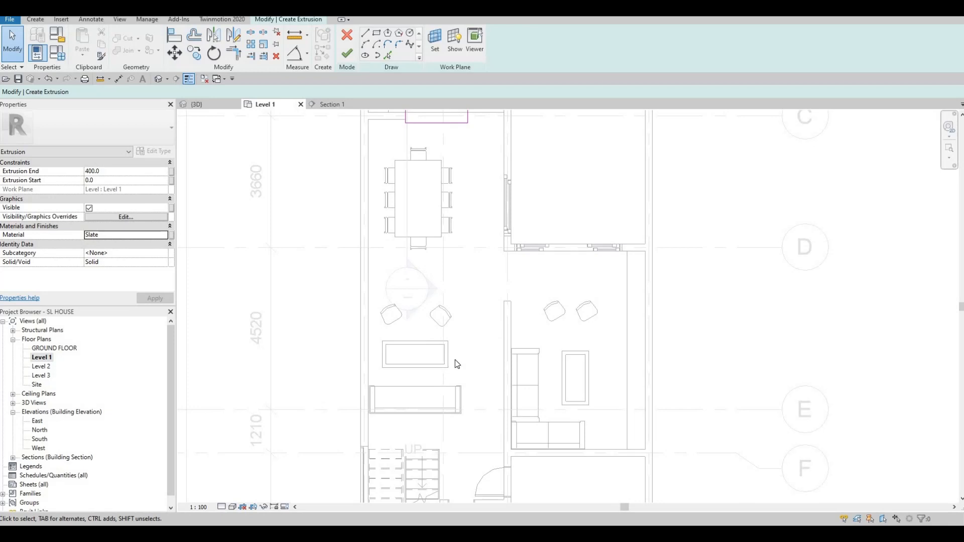
middle_click_drag(487, 334, 513, 525)
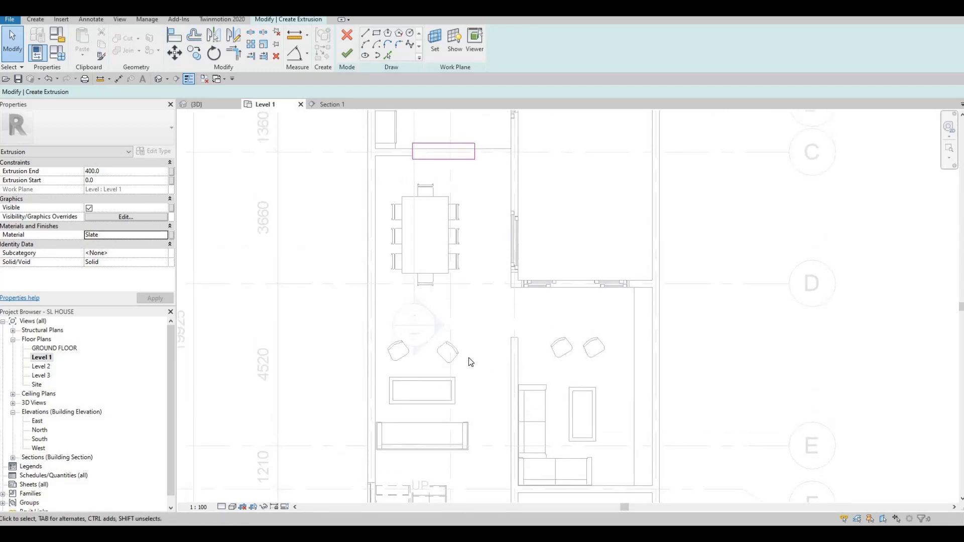
middle_click_drag(471, 232, 472, 224)
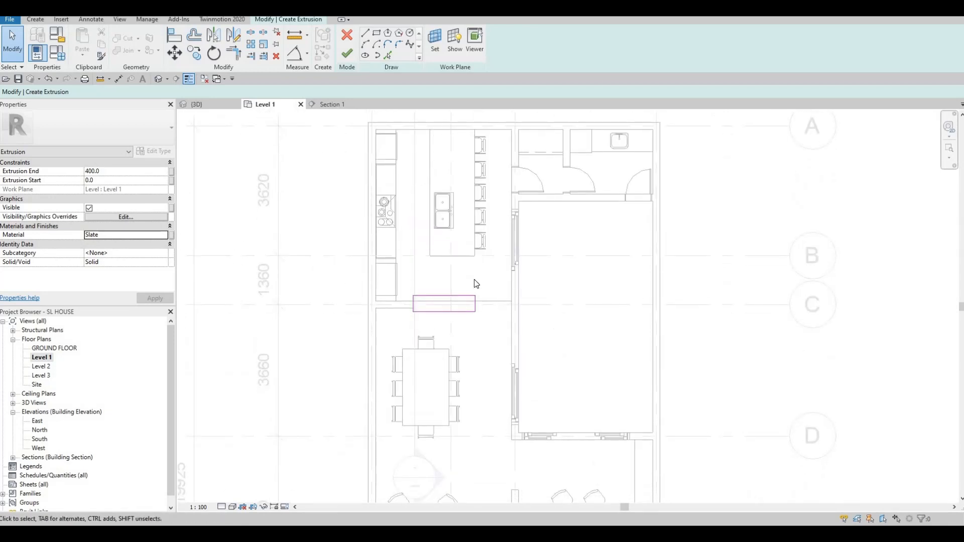
Move the whole rectangle from the midpoint of its short side onto grid line C so it is centred on the wall
scroll(365, 289, "up", 4)
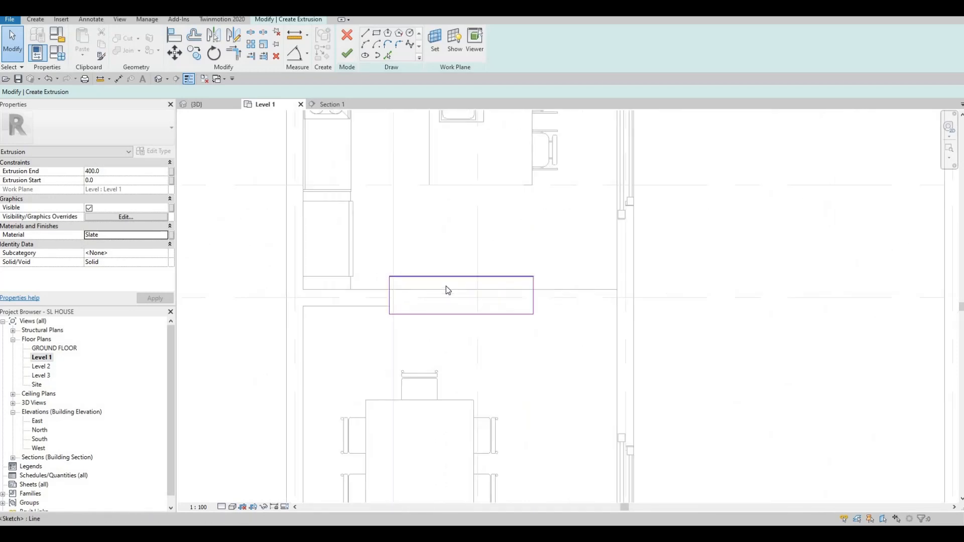
scroll(385, 301, "up", 2)
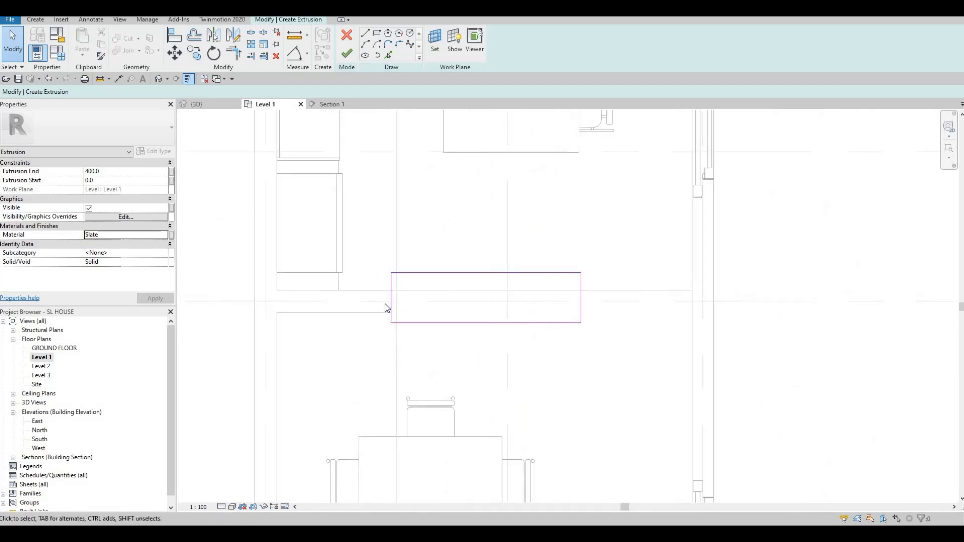
key("Tab")
left_click(404, 274)
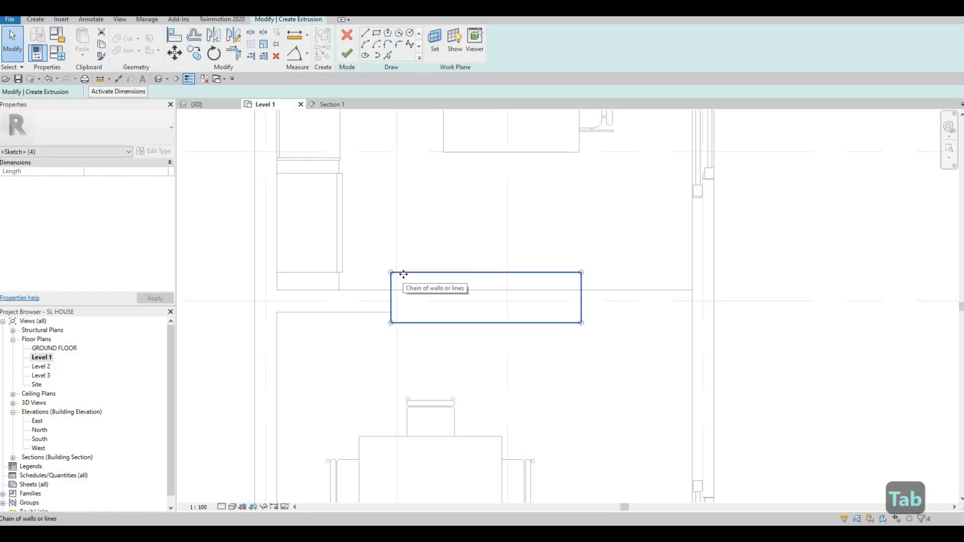
key("m")
key("v")
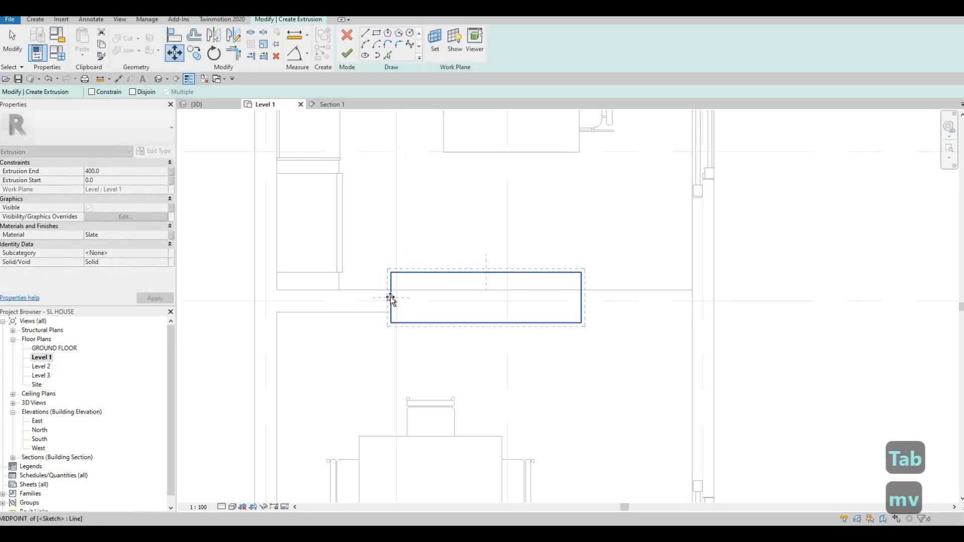
left_click(390, 297)
left_click(391, 301)
middle_click_drag(535, 293, 527, 279)
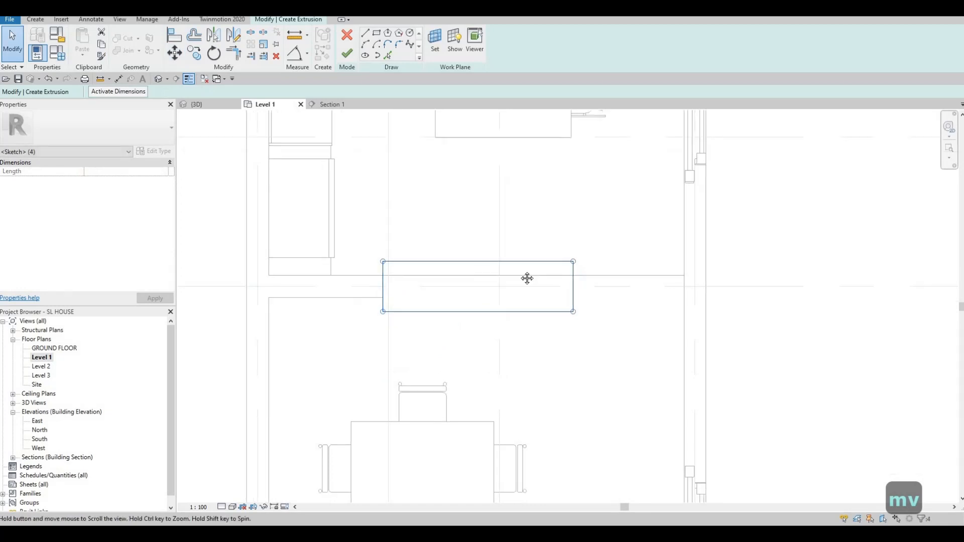
scroll(527, 278, "down", 6)
mouse_move(550, 425)
middle_mouse_down()
mouse_move(428, 327)
mouse_move(453, 240)
mouse_move(439, 402)
middle_mouse_up()
scroll(453, 239, "down", 1)
key("Escape")
Finish the extrusion sketch and examine the slate block beside the kitchen in the 3D view
scroll(368, 302, "up", 3)
mouse_move(368, 302)
middle_mouse_down()
mouse_move(404, 351)
mouse_move(379, 314)
middle_mouse_up()
middle_click_drag(451, 322, 449, 325)
scroll(448, 321, "up", 1)
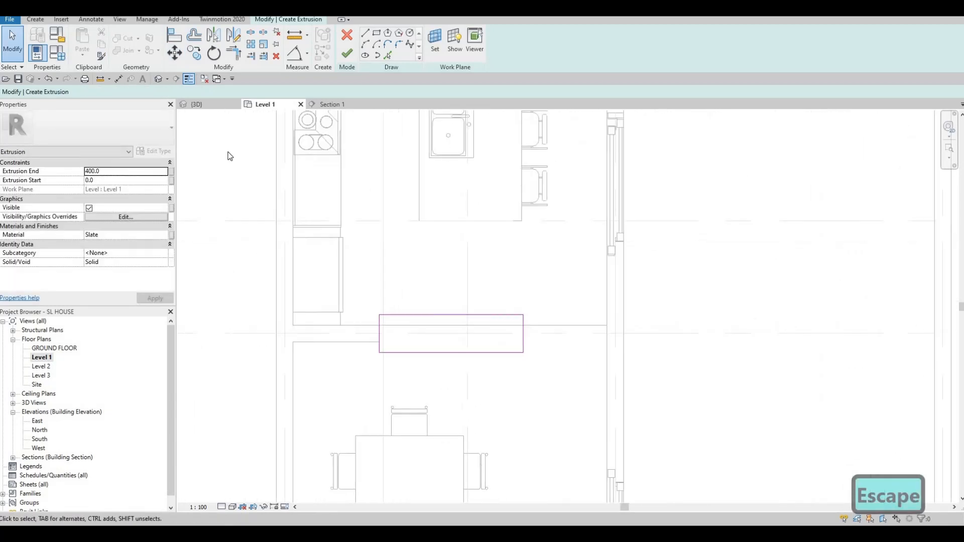
left_click(350, 55)
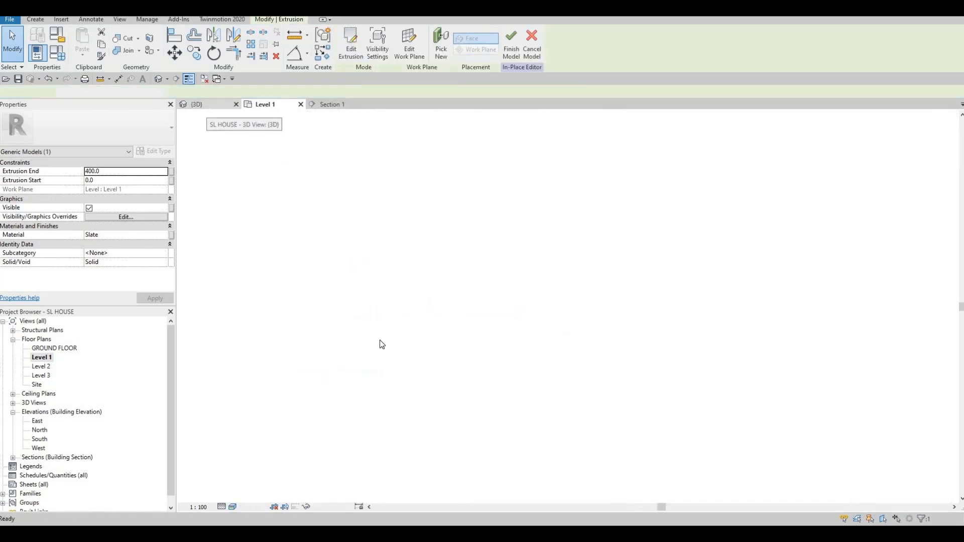
middle_click_drag(369, 343, 456, 357, "shift")
scroll(420, 331, "up", 3)
key("F1")
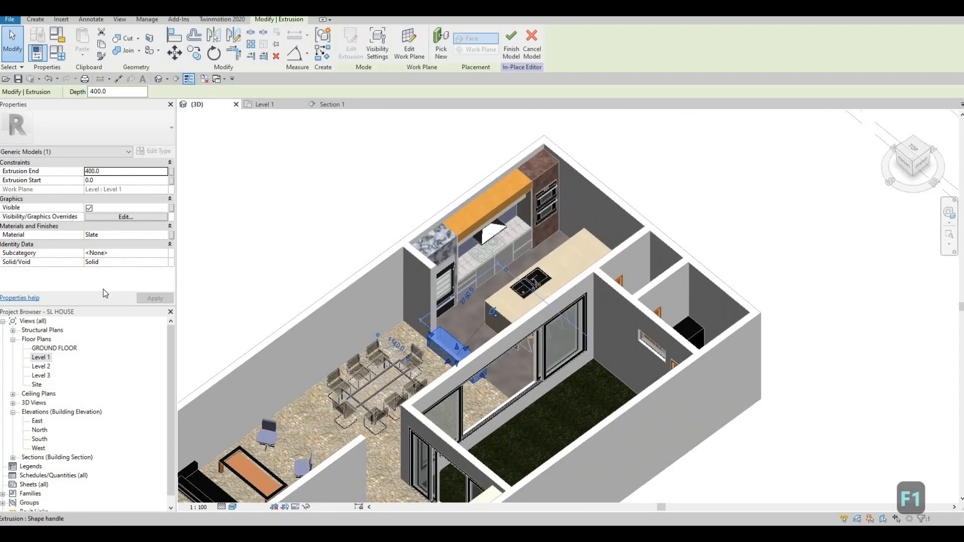
On the Level 1 plan, start a second extrusion with Extrusion Start 800 and Extrusion End 1000
double_click(41, 358)
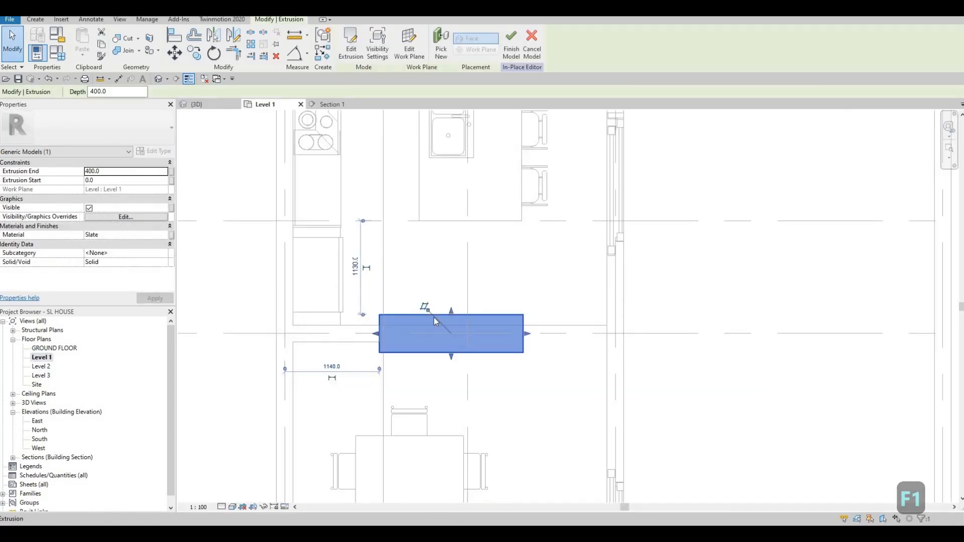
key("Escape")
key("Escape")
left_click(434, 318)
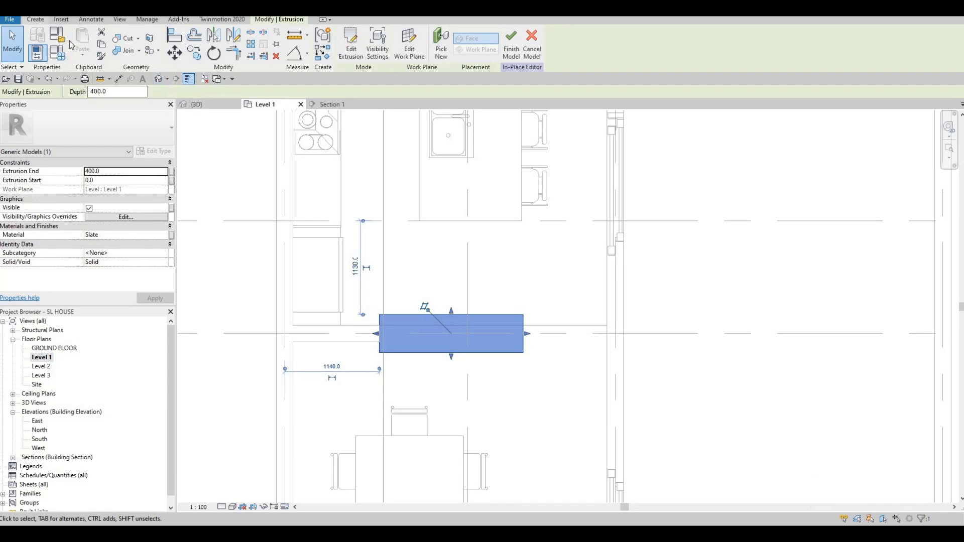
left_click(35, 19)
left_click(83, 43)
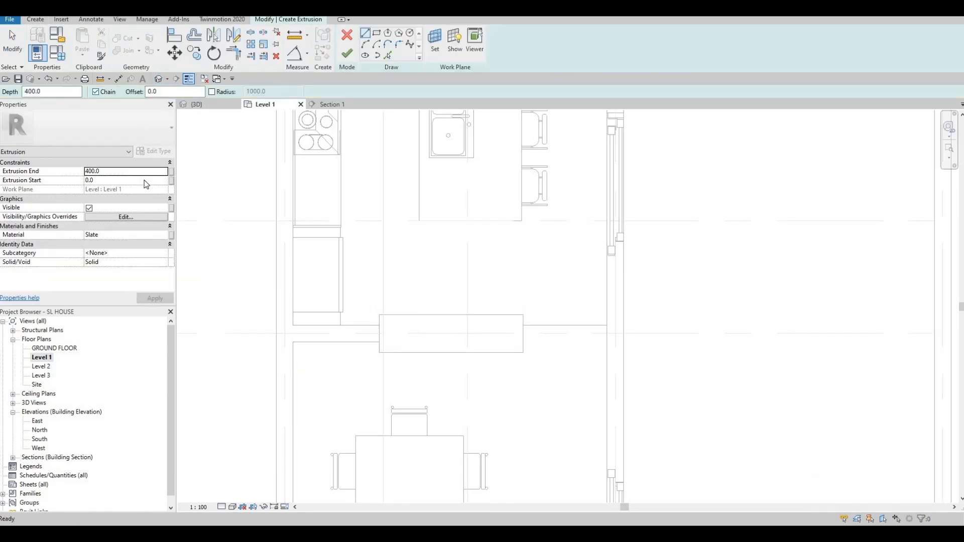
left_click(112, 178)
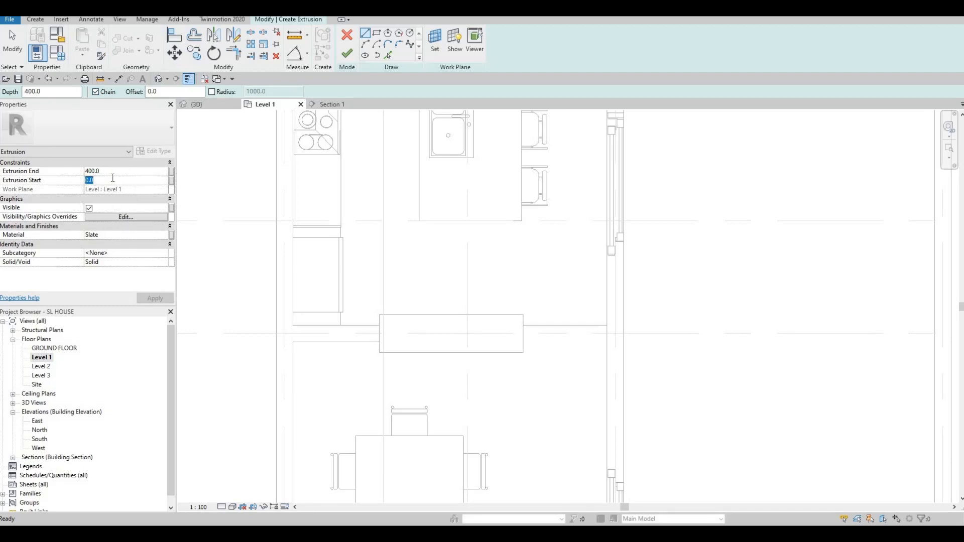
type("800")
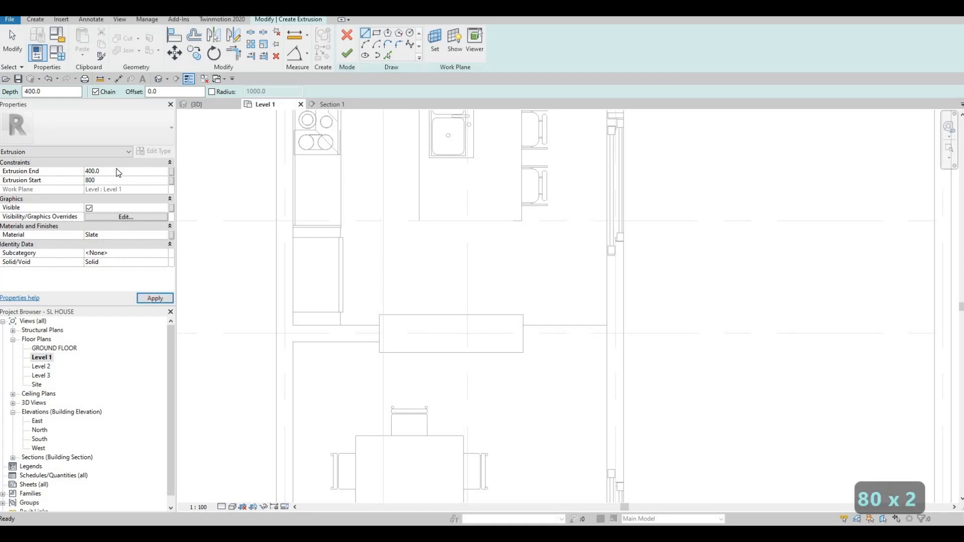
left_click(117, 170)
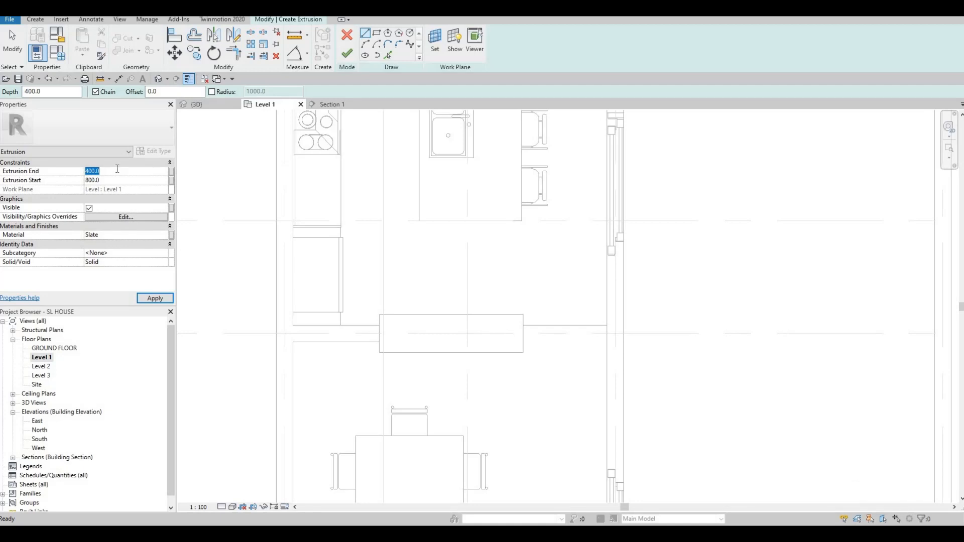
type("100")
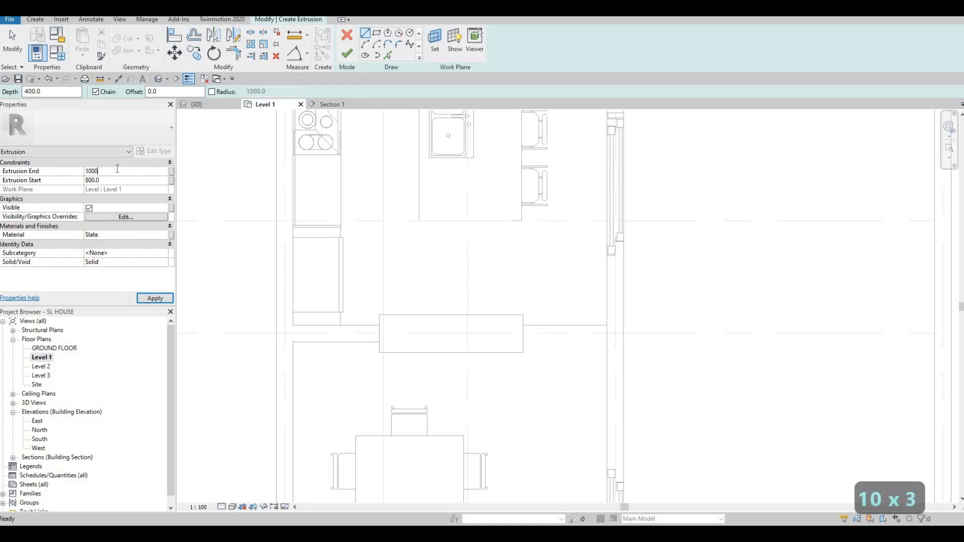
left_click(159, 300)
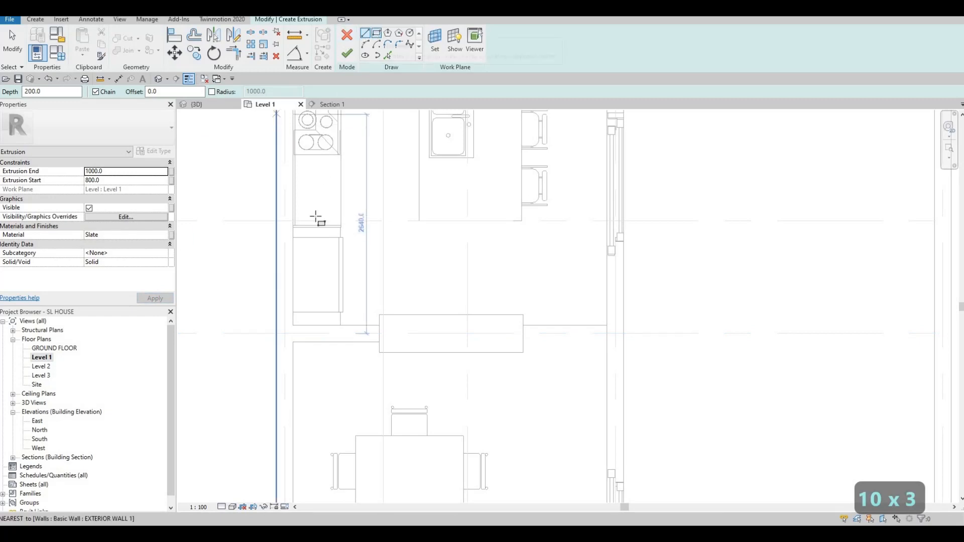
Sketch a rectangle from corner to corner over the existing block's outline and finish the second extrusion
left_click(379, 315)
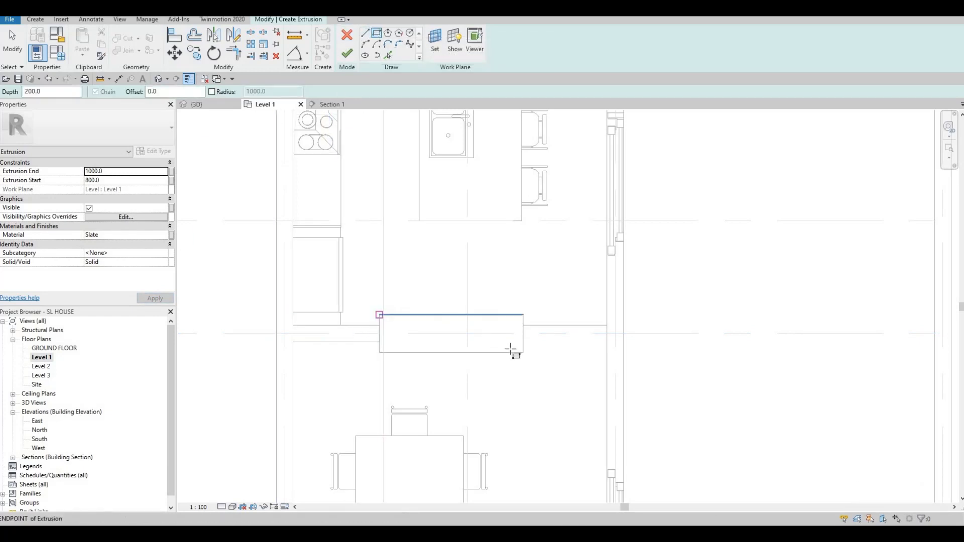
left_click(522, 352)
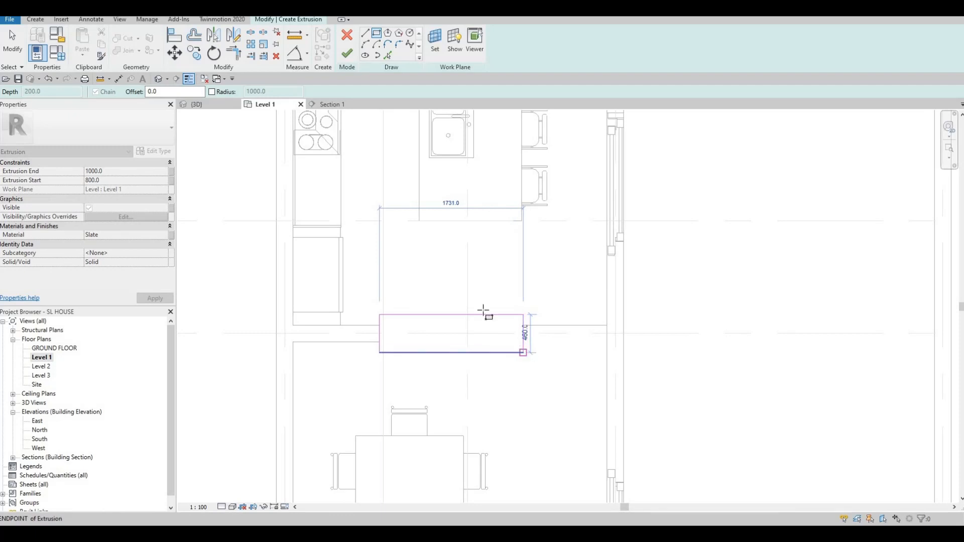
key("Escape")
key("Escape")
left_click(346, 53)
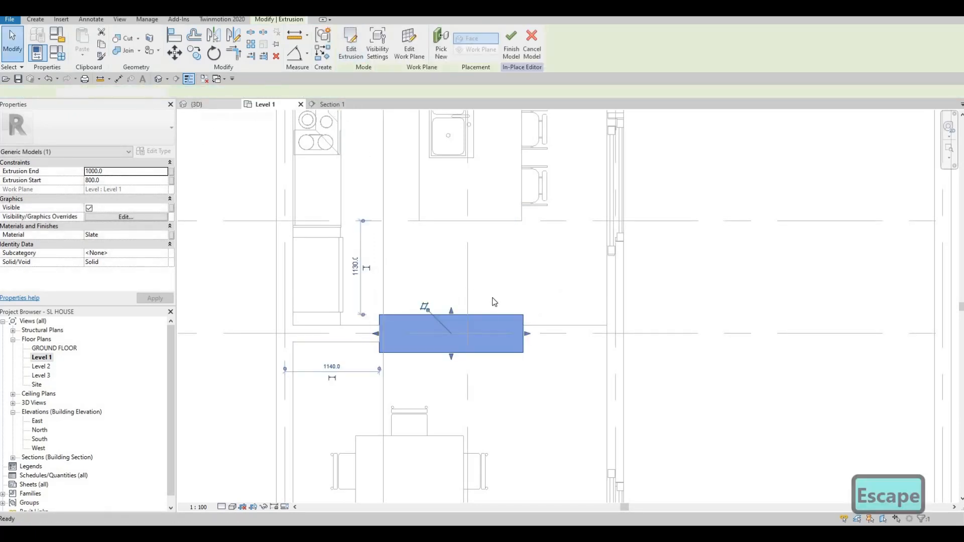
In the 3D view, stretch the upper block's top face to an Extrusion End of 3000 and raise its bottom face slightly
left_click(197, 105)
scroll(452, 343, "up", 1)
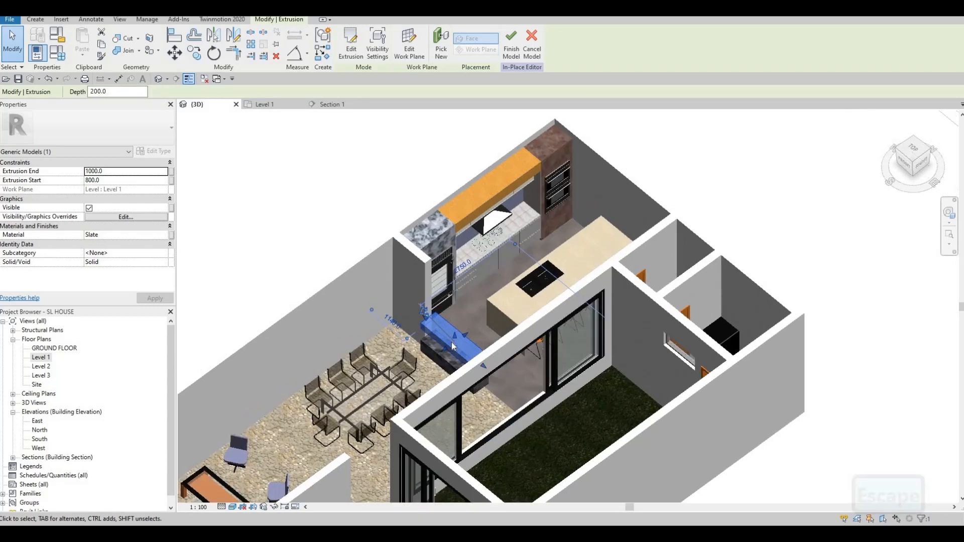
scroll(451, 342, "up", 1)
left_click_drag(452, 330, 453, 286)
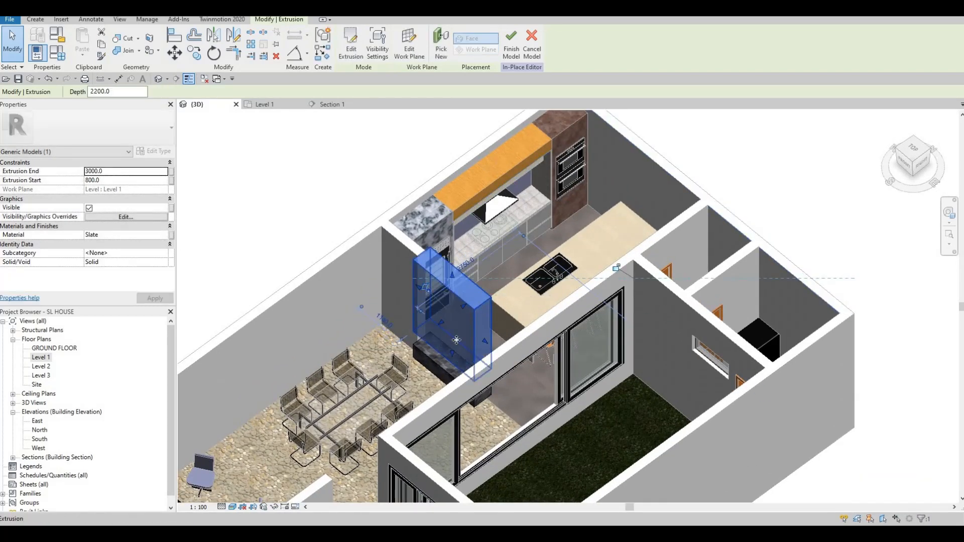
middle_click_drag(431, 374, 460, 364, "shift")
scroll(459, 364, "up", 1)
left_click_drag(456, 362, 457, 349)
middle_click_drag(437, 394, 505, 388, "shift")
key("Escape")
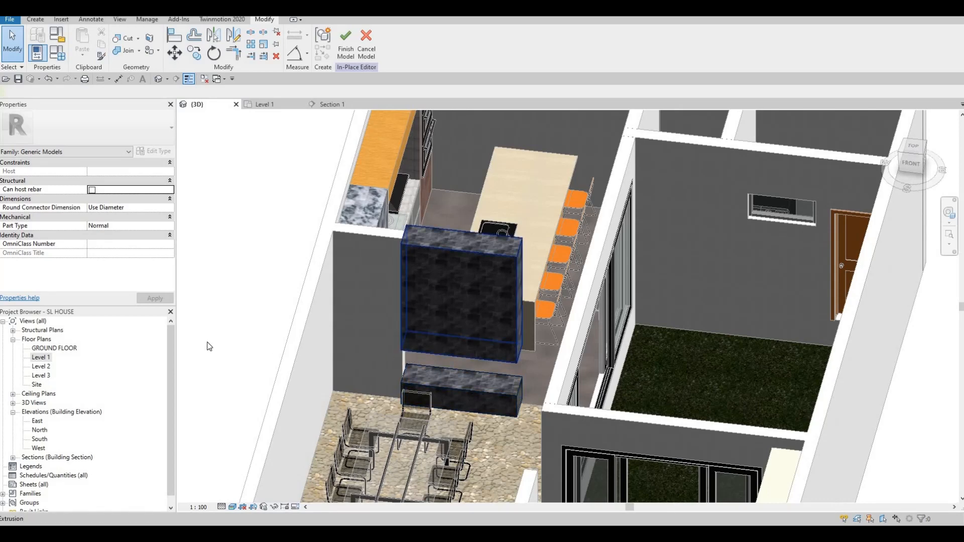
On the Level 1 plan, start another extrusion and sketch a rectangle about 517 by 460 mm over the slate block's wall-side end
double_click(57, 359)
middle_click_drag(390, 226, 362, 177)
key("Escape")
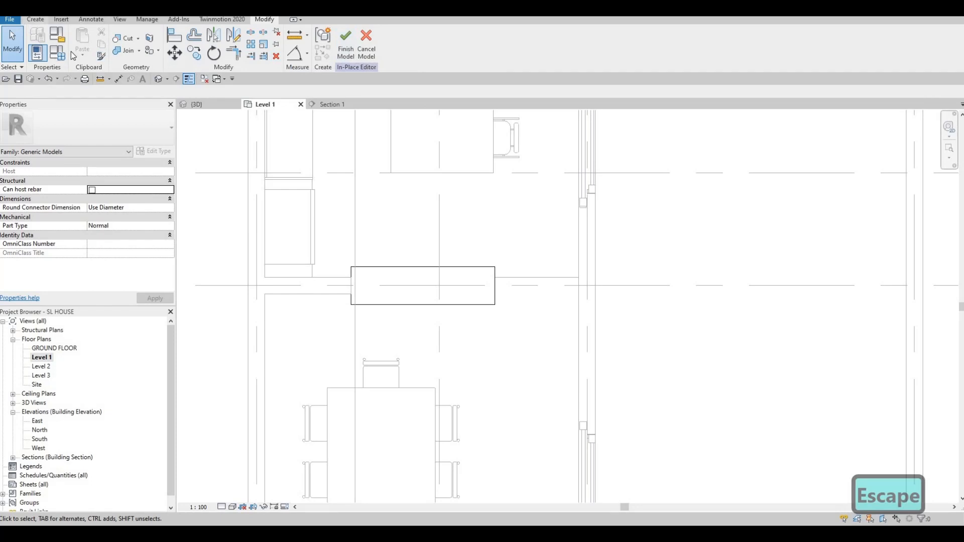
left_click(35, 19)
left_click(83, 48)
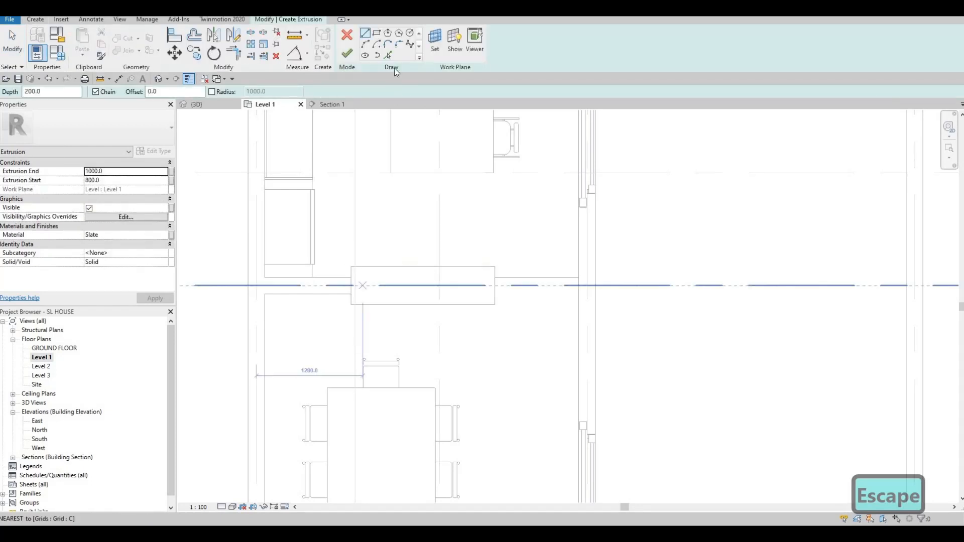
left_click(376, 33)
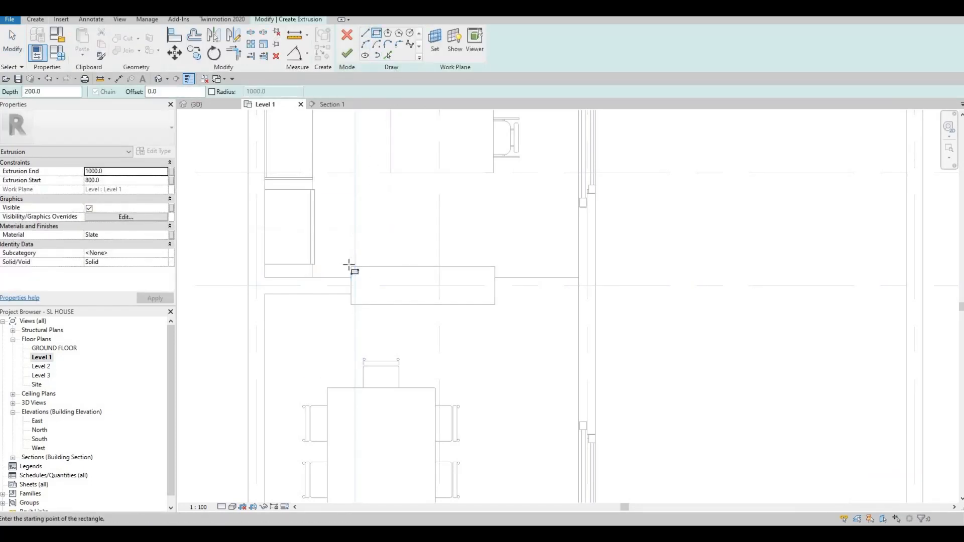
left_click(351, 266)
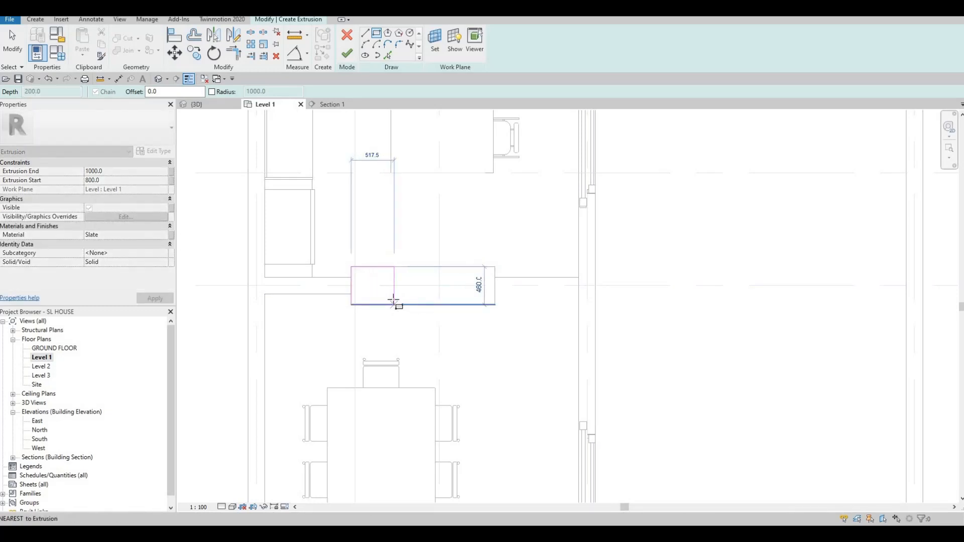
left_click(393, 301)
key("Escape")
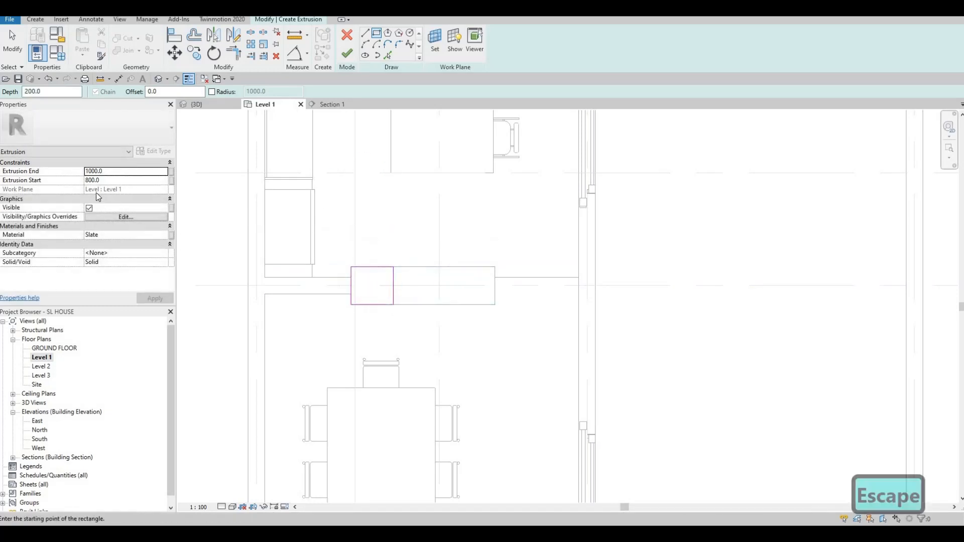
Set the new extrusion's Extrusion Start to 400 and finish the sketch in the 3D view
left_click(121, 177)
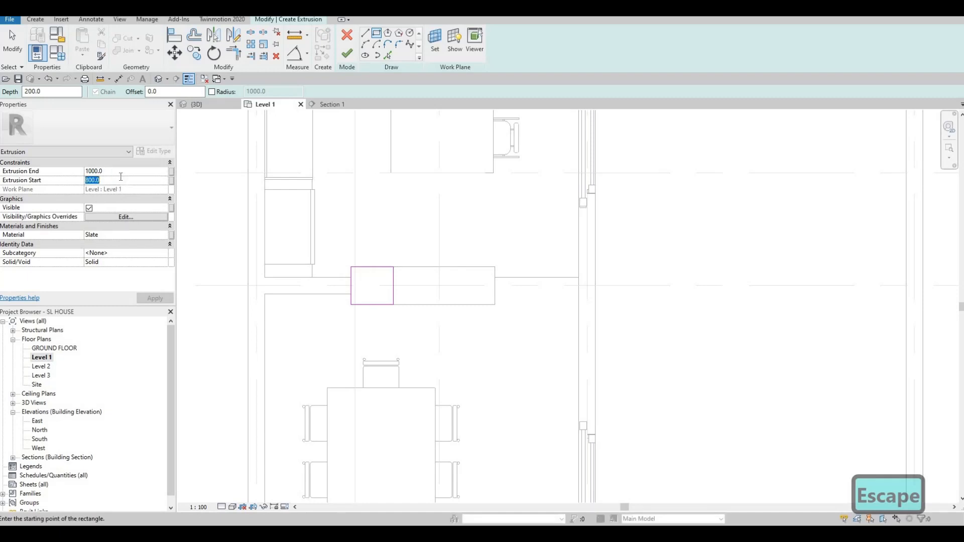
left_click(46, 178)
type("400")
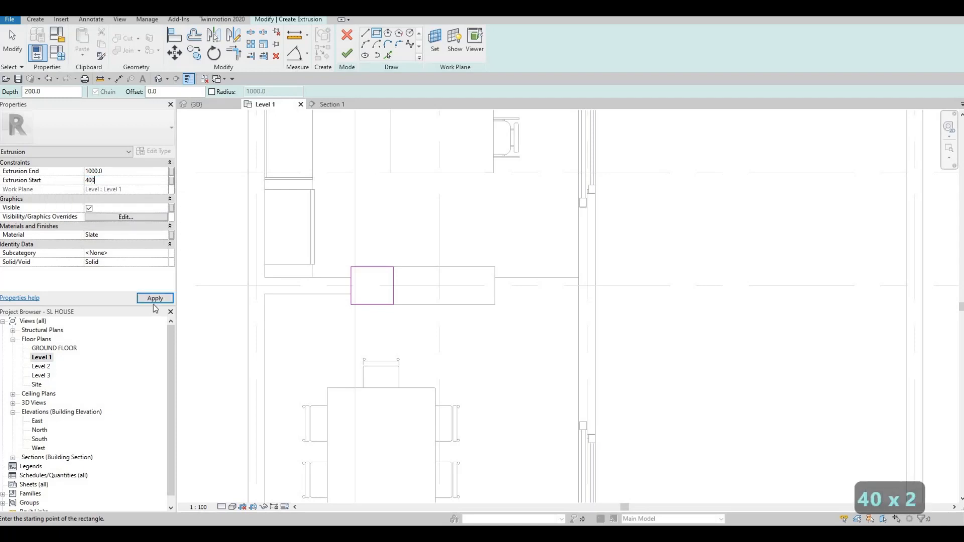
left_click(153, 305)
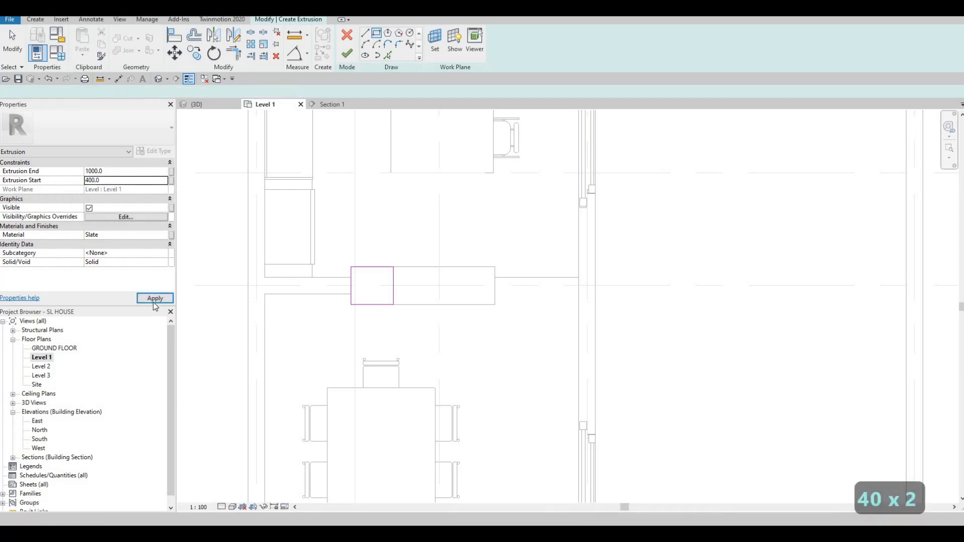
left_click(206, 105)
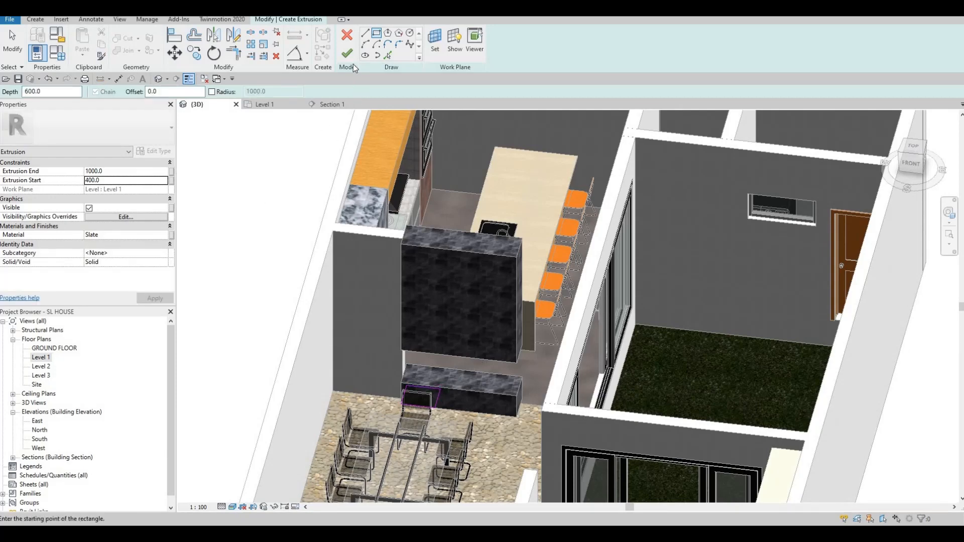
left_click(347, 53)
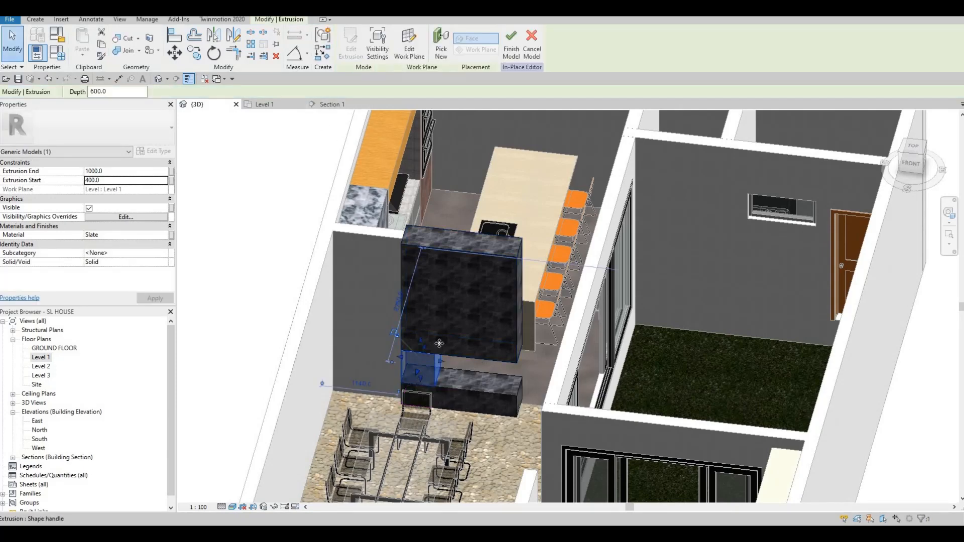
Lower the small middle block's top face slightly and deselect the block
scroll(438, 345, "up", 3)
key("Escape")
left_click(425, 305)
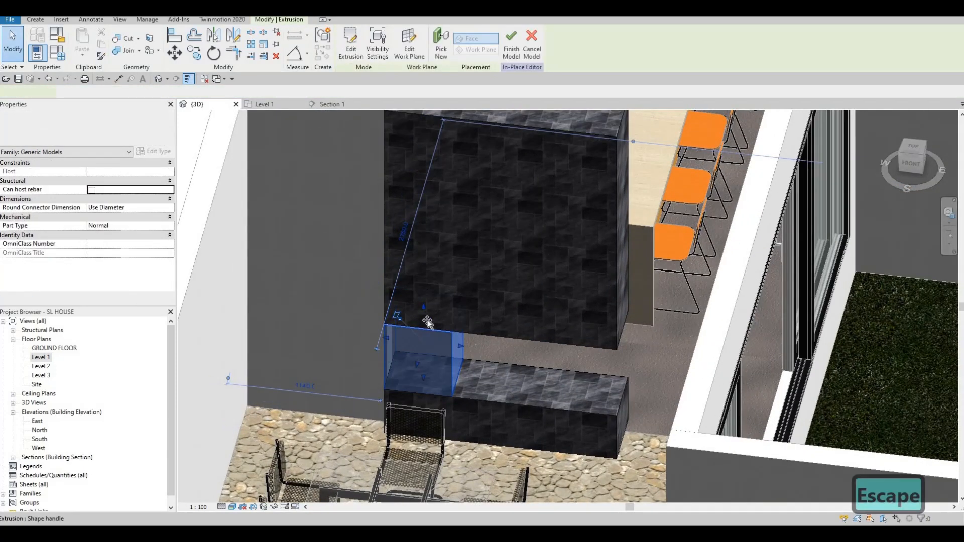
left_click_drag(433, 304, 435, 326)
left_click_drag(480, 421, 477, 419)
key("Escape")
key("Escape")
key("Escape")
key("Escape")
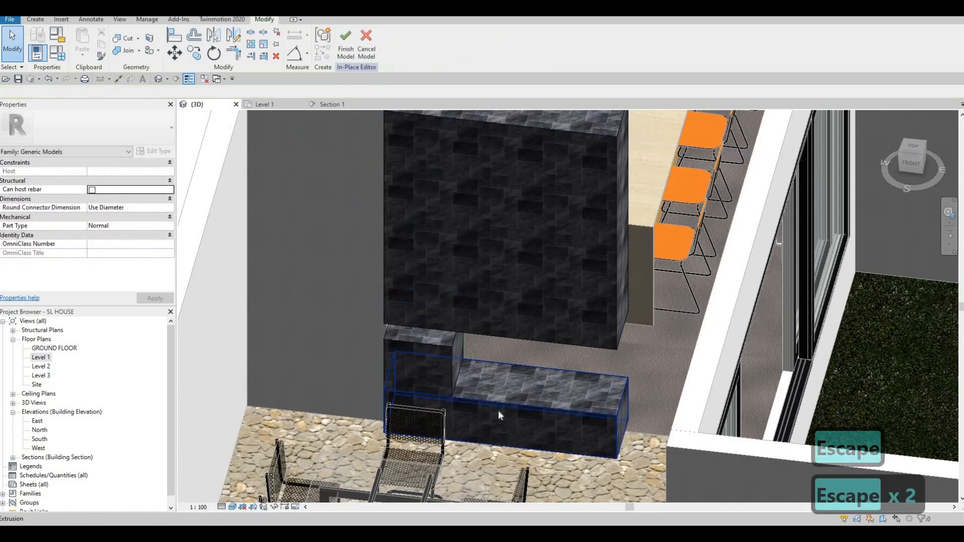
Align the small middle block's top face with the underside of the upper slate block
scroll(500, 409, "up", 1)
key("a")
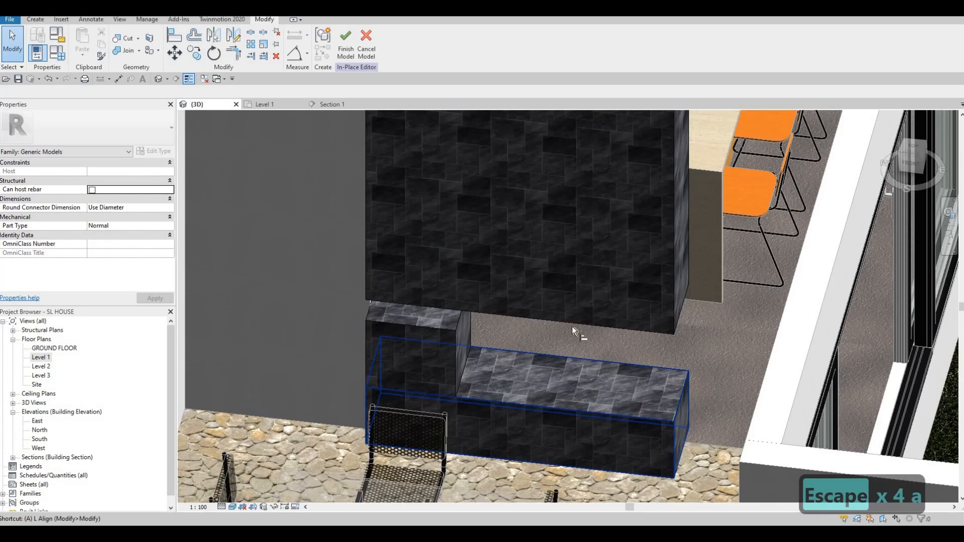
key("l")
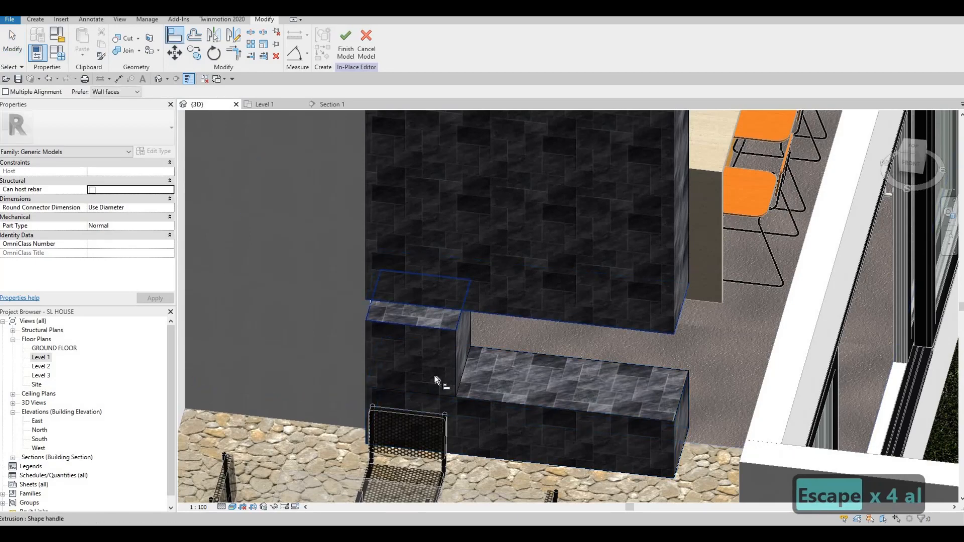
key("Escape")
scroll(507, 376, "down", 3)
key("Escape")
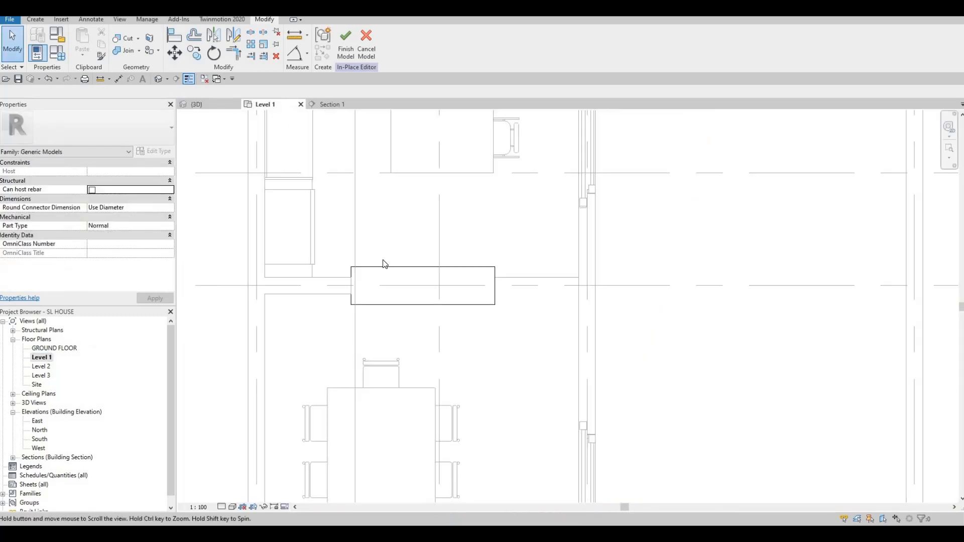
Start a new extrusion on the Level 1 plan, search the materials for "glass" and assign Acrylic, Clear
middle_click_drag(383, 262, 313, 287)
scroll(313, 287, "up", 1)
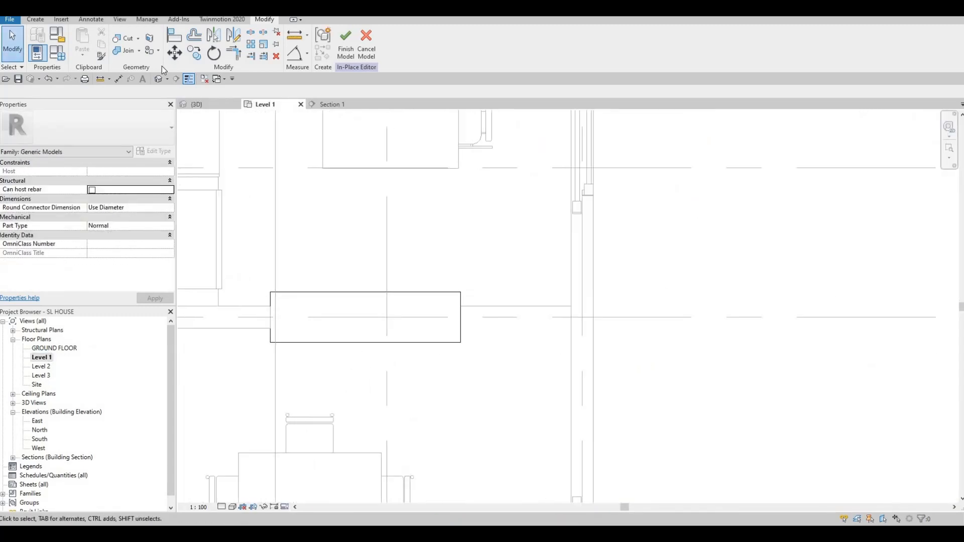
left_click(34, 19)
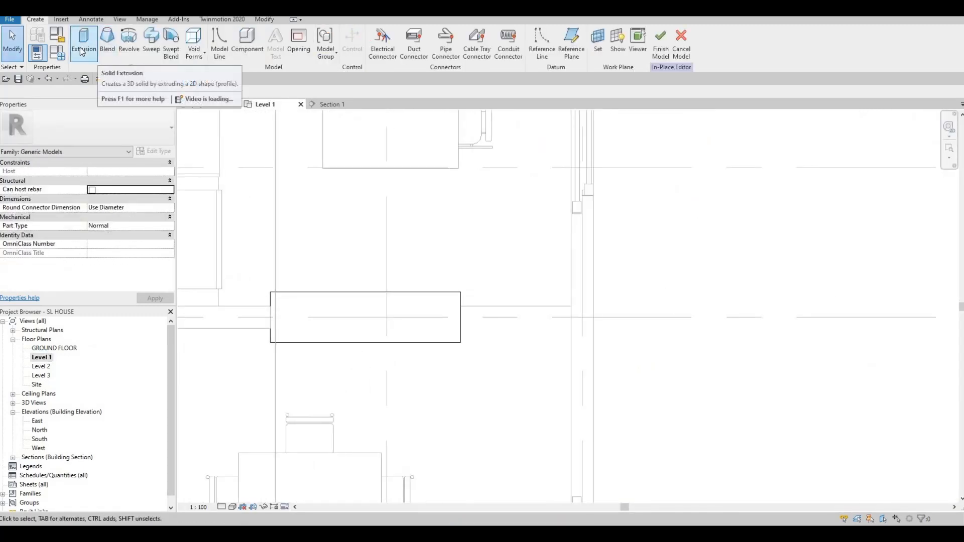
left_click(86, 52)
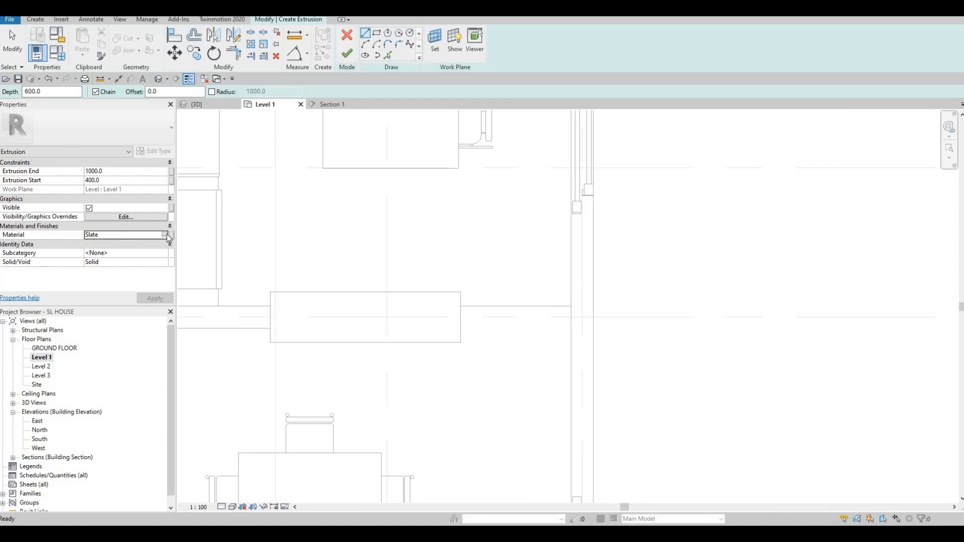
left_click(167, 237)
left_click(164, 235)
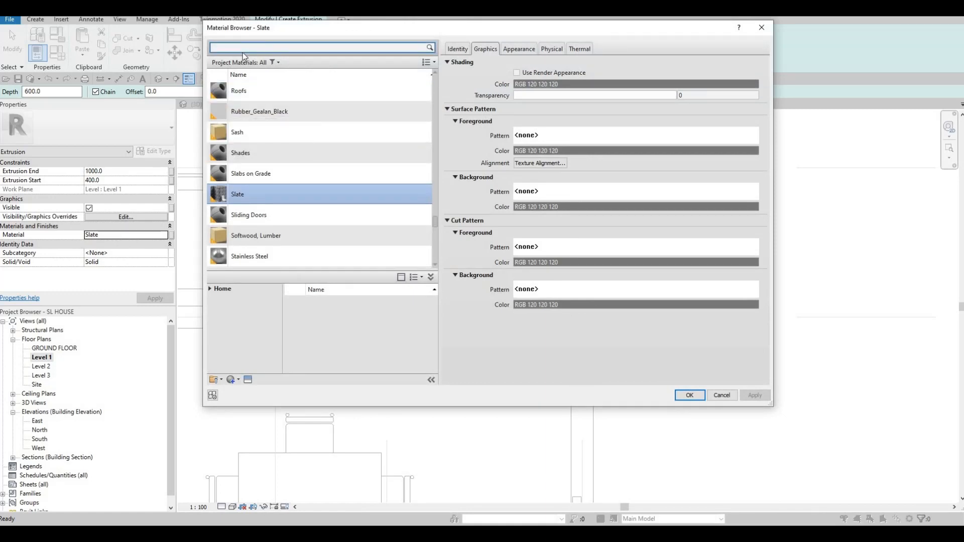
type("glass")
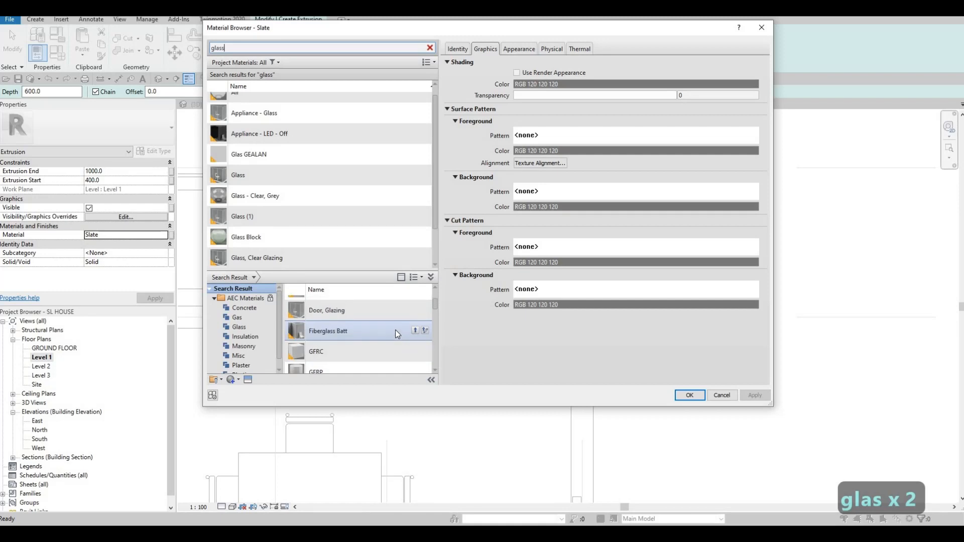
scroll(414, 326, "up", 5)
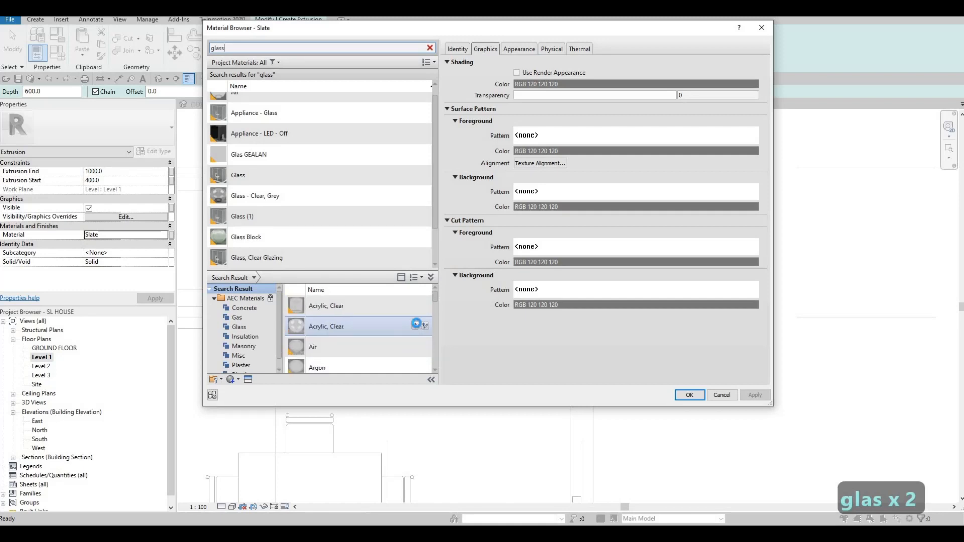
left_click(416, 323)
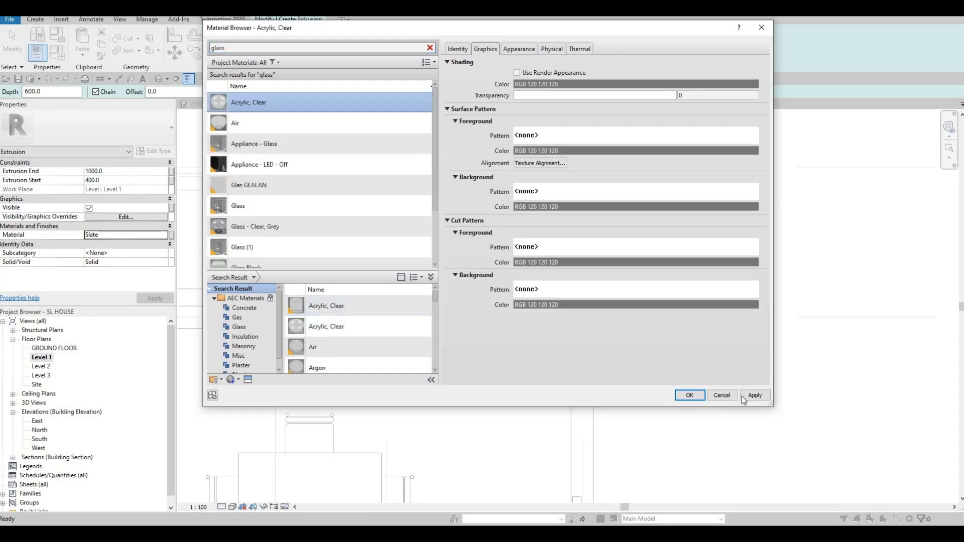
left_click(743, 397)
left_click(692, 395)
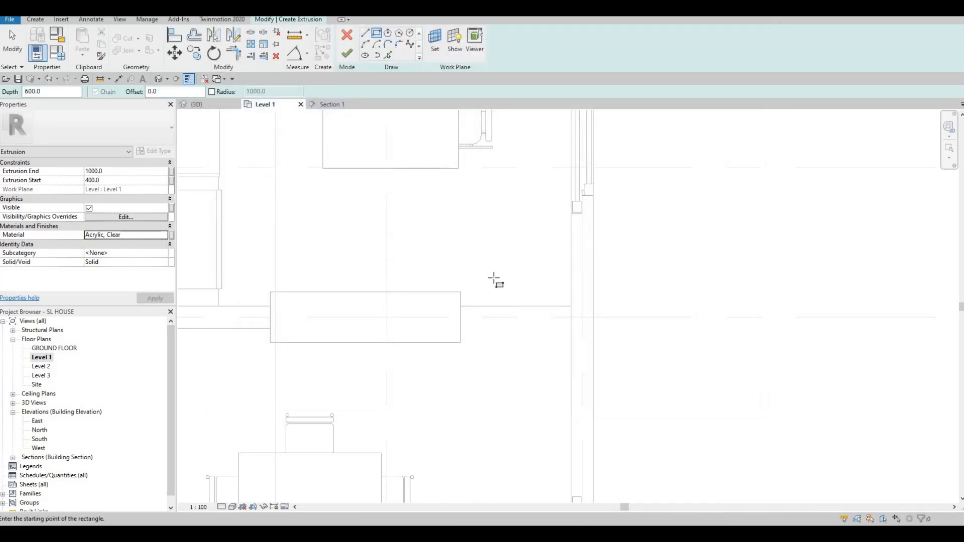
Sketch a rectangle about 1130 by 460 mm over the slate block, from its free end towards the small middle block
scroll(486, 284, "up", 3)
left_click(487, 284)
middle_click_drag(322, 365, 475, 267)
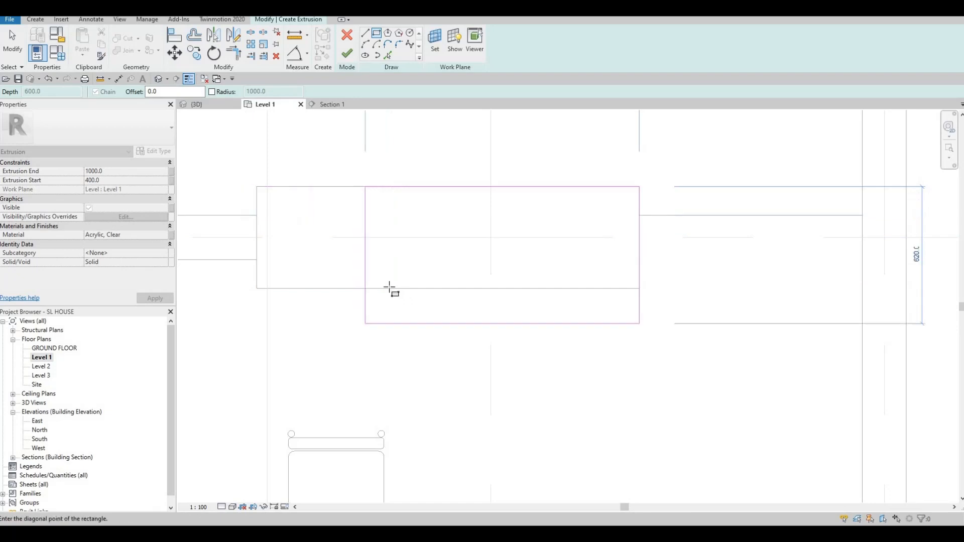
left_click(400, 289)
scroll(400, 288, "down", 1)
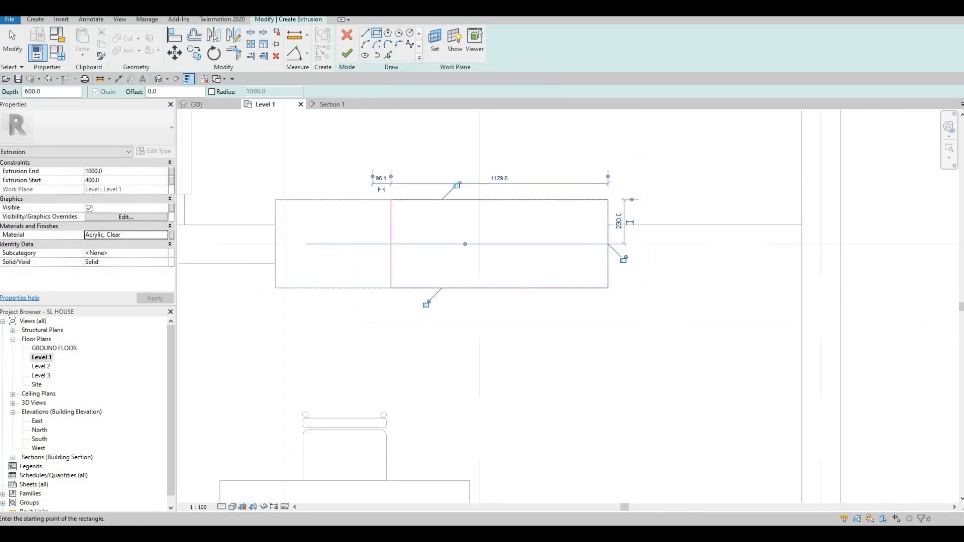
Add an inner rectangle with a 10 mm inward offset from the acrylic outline and finish the extrusion
type("1")
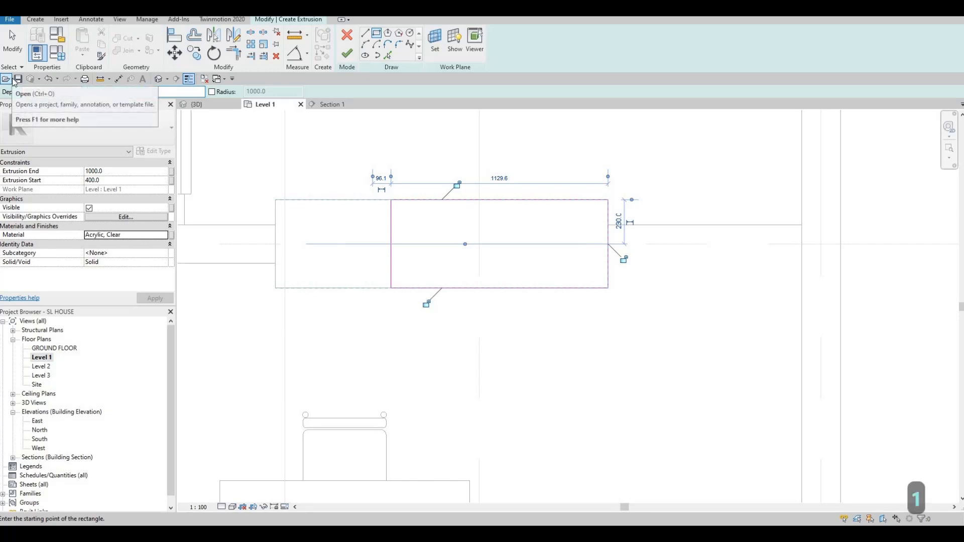
type("0")
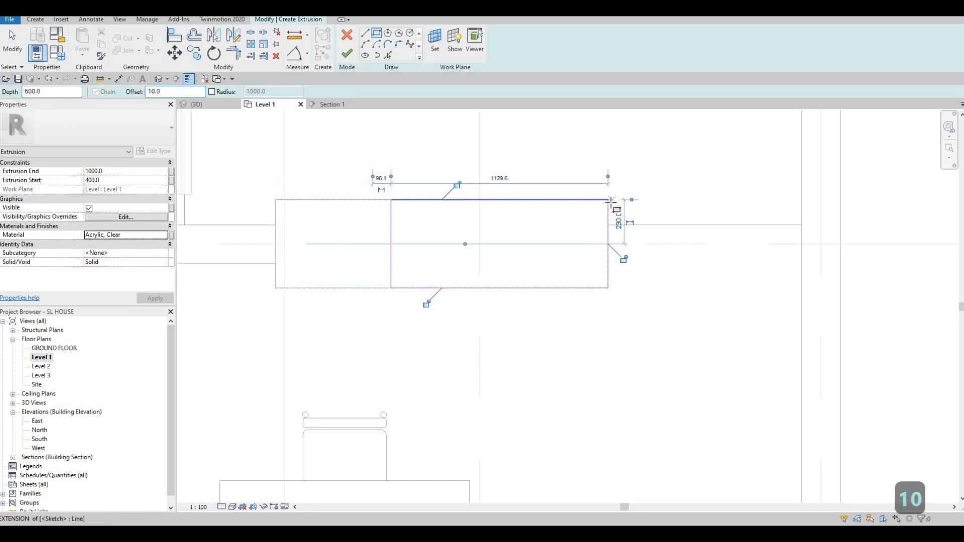
left_click(608, 200)
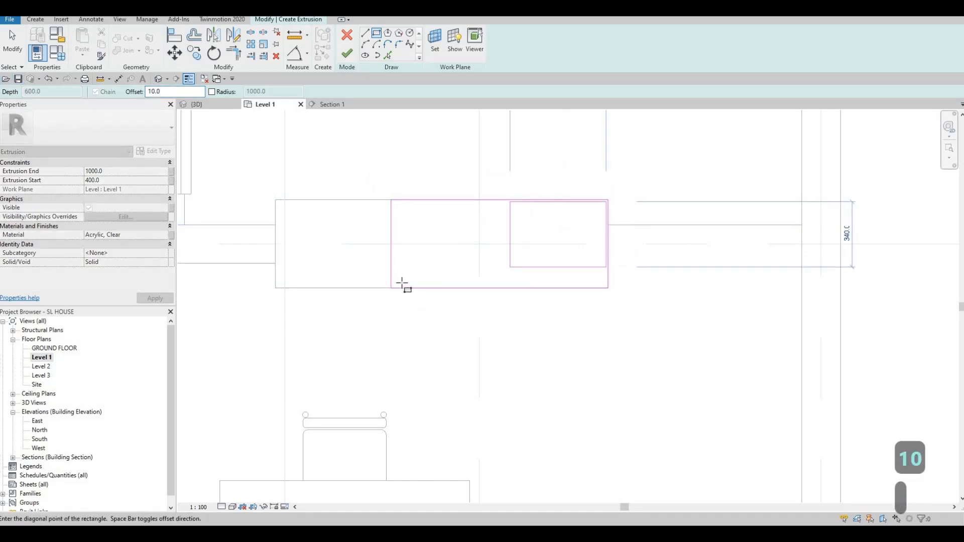
scroll(388, 288, "up", 1)
left_click(388, 289)
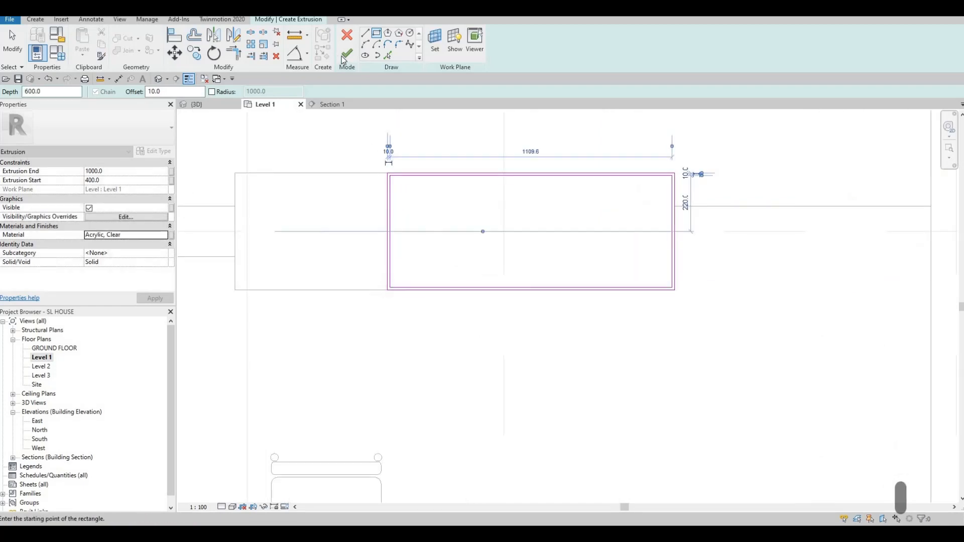
left_click(345, 54)
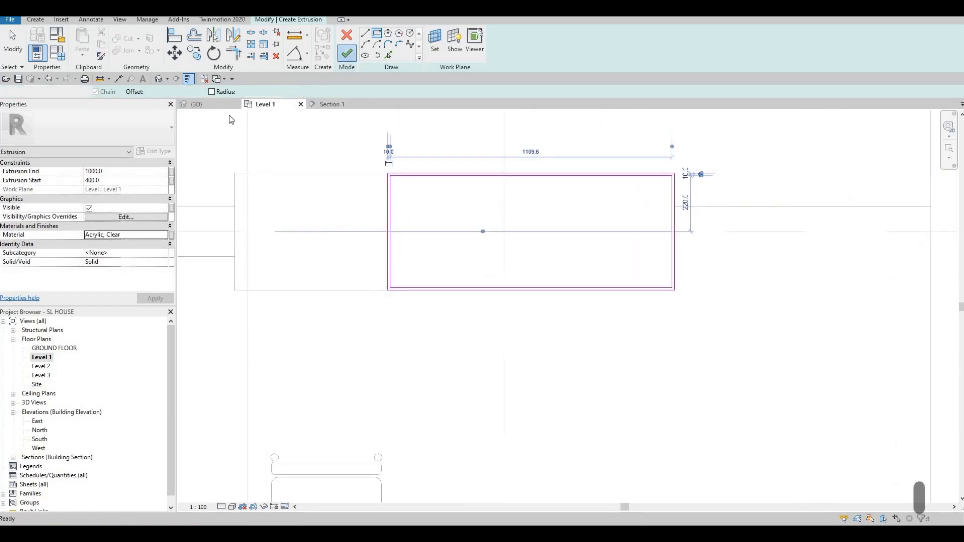
In the 3D view, try to stretch the acrylic box's end face towards the small slate block
left_click(158, 81)
scroll(523, 399, "up", 1)
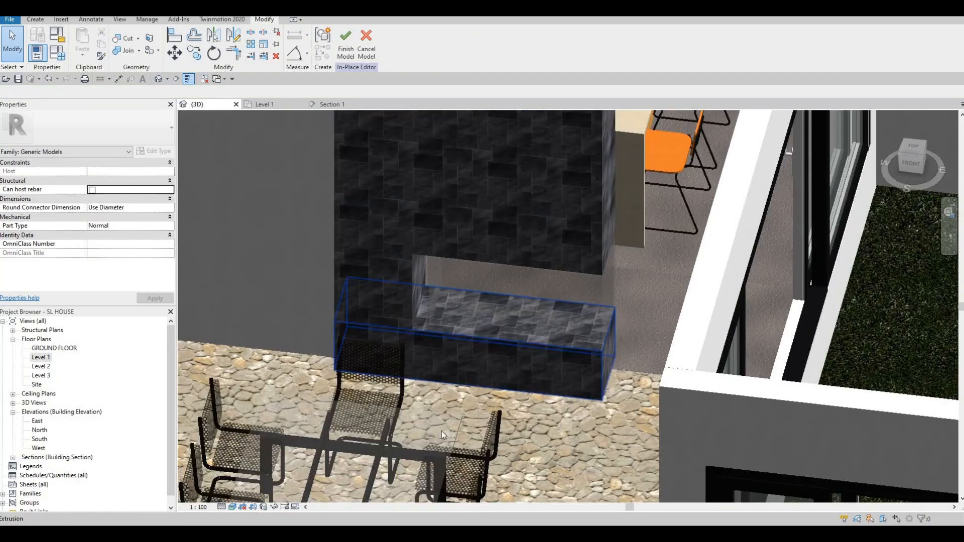
scroll(452, 411, "up", 2)
left_click(502, 295)
scroll(501, 295, "up", 1)
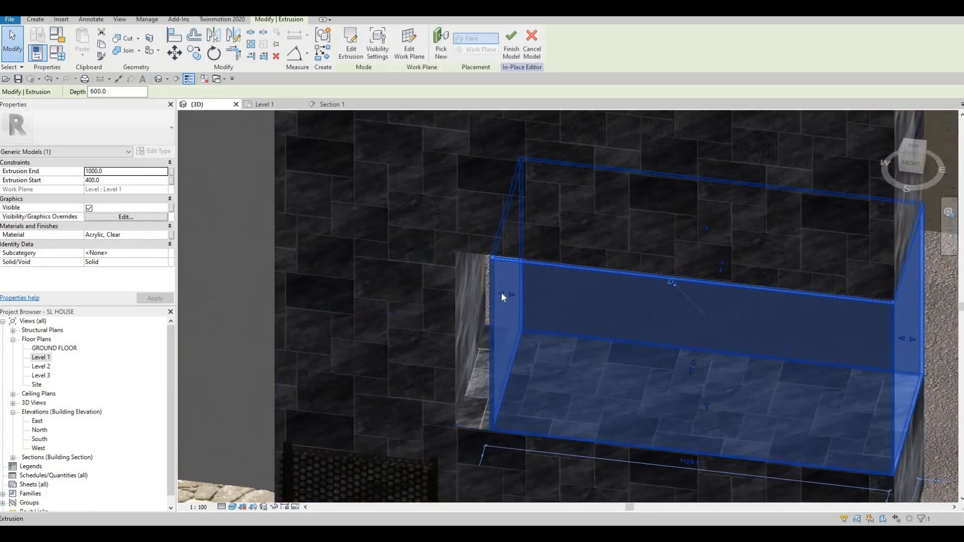
left_click_drag(502, 296, 472, 297)
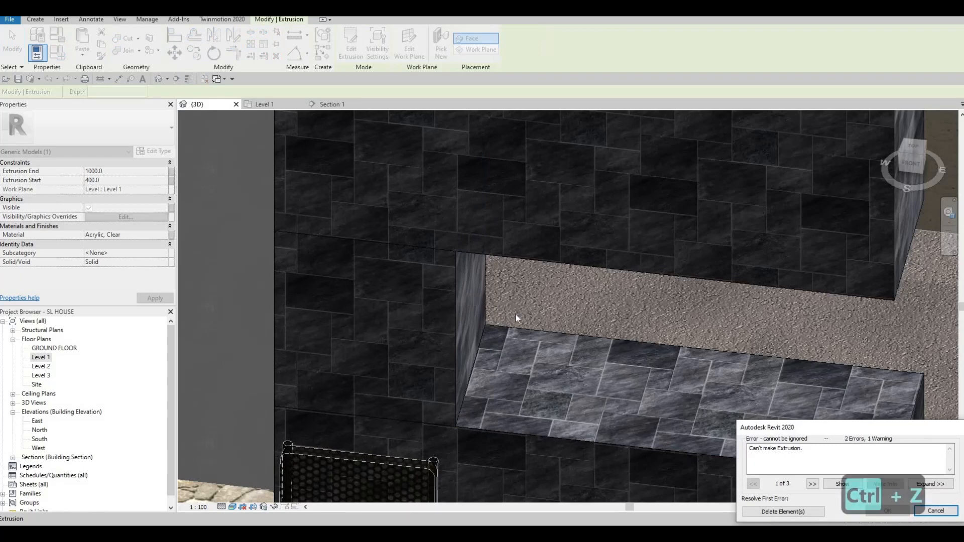
Undo the stretch of the acrylic box, clear the selection and close the File Explorer window
key("ctrl+z")
key("Escape")
key("Escape")
key("Escape")
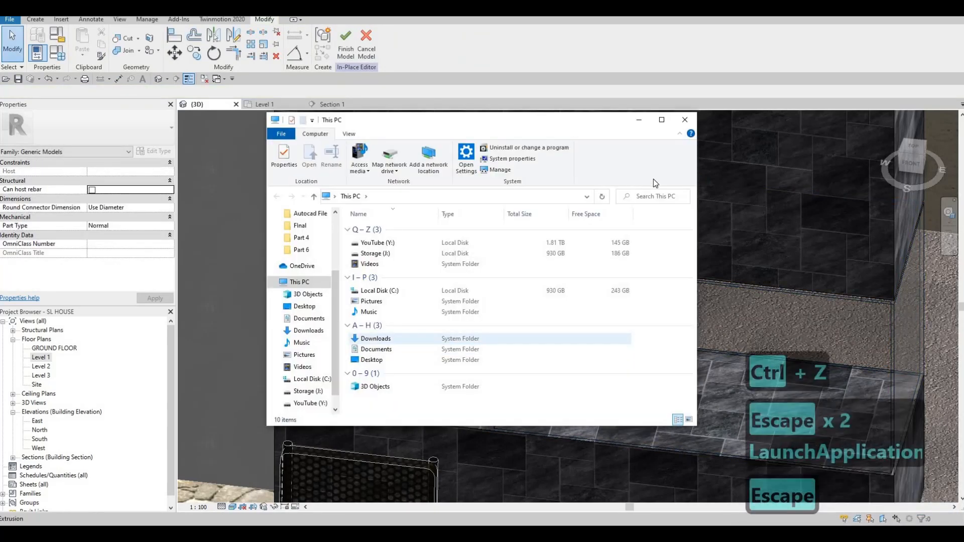
left_click(684, 120)
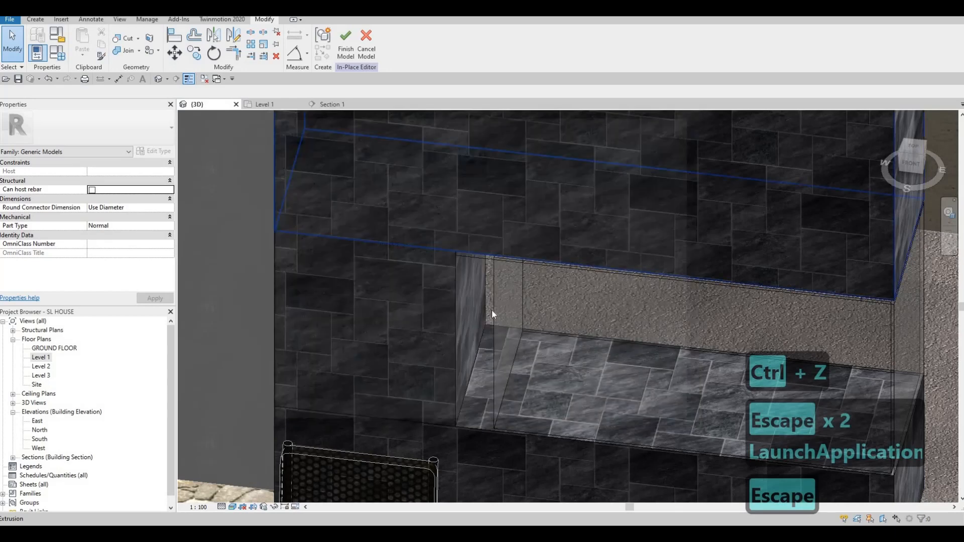
left_click(509, 290)
scroll(491, 281, "up", 1)
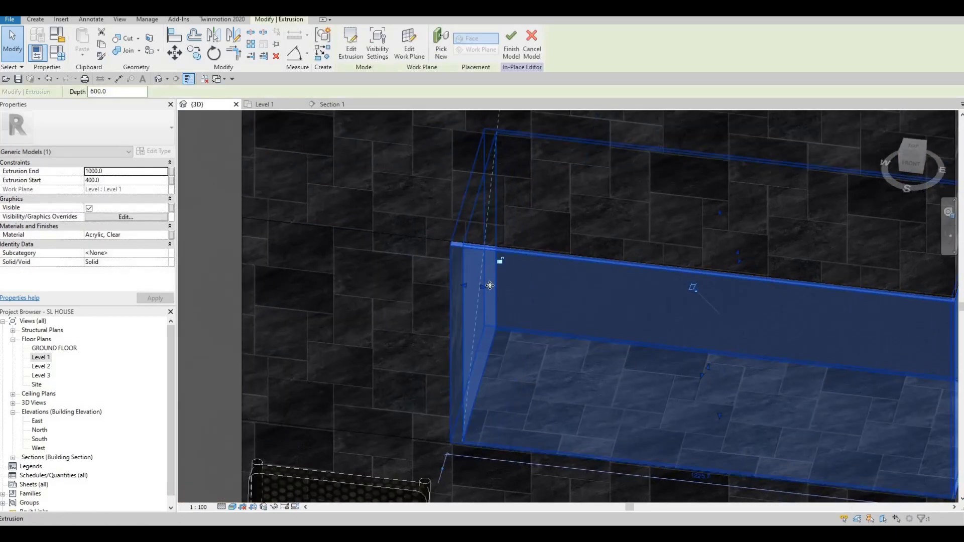
scroll(480, 284, "up", 2)
scroll(540, 314, "down", 4)
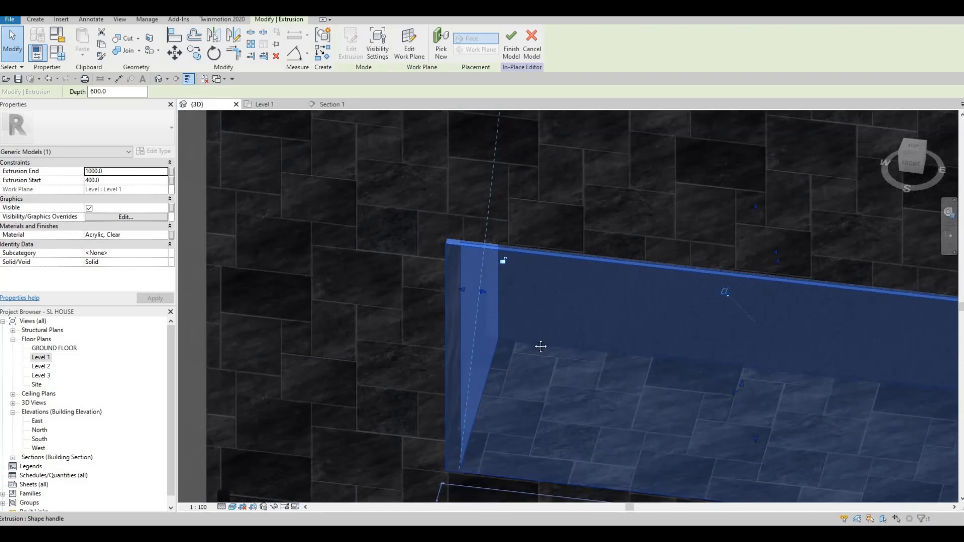
key("Escape")
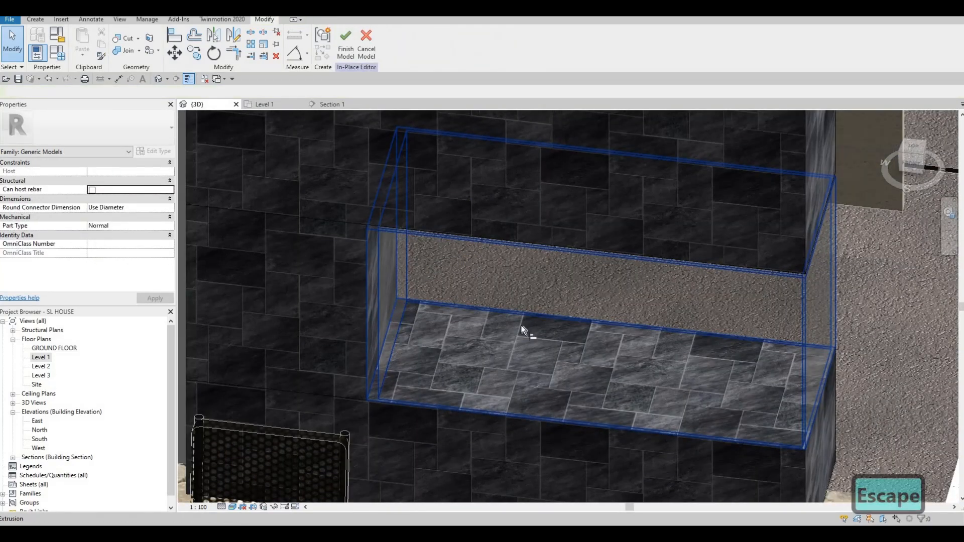
Align the acrylic box's top face with the underside of the upper slate block
key("a")
key("l")
left_click(533, 255)
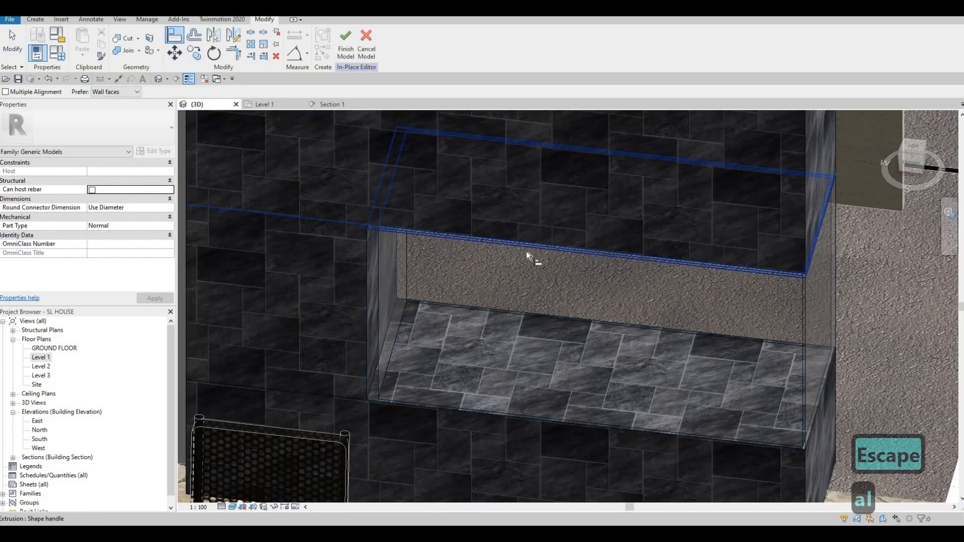
left_click(526, 249)
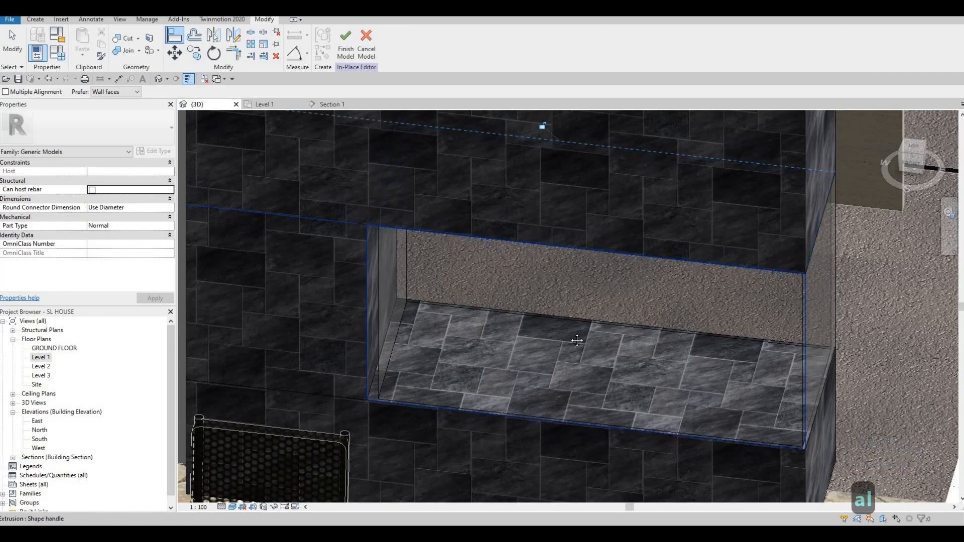
key("Escape")
On the Level 1 plan, start a new extrusion and set its Extrusion End to 20
scroll(532, 278, "down", 3)
middle_click_drag(596, 224, 404, 356, "shift")
middle_click_drag(362, 423, 49, 362, "shift")
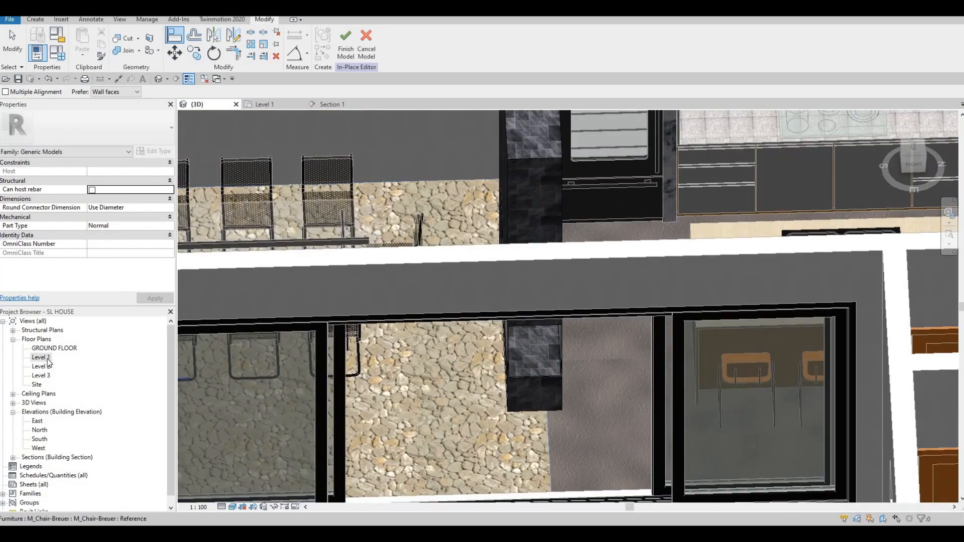
double_click(41, 357)
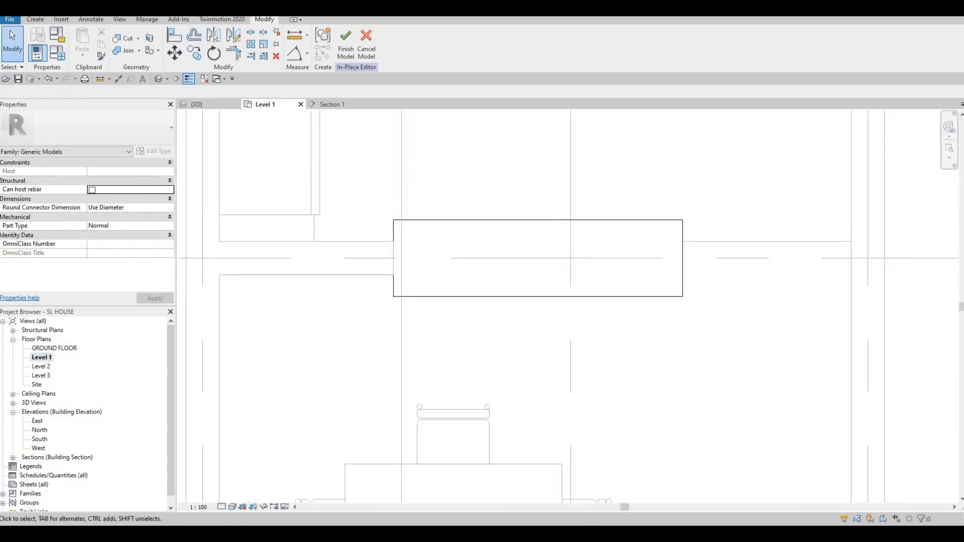
left_click(35, 19)
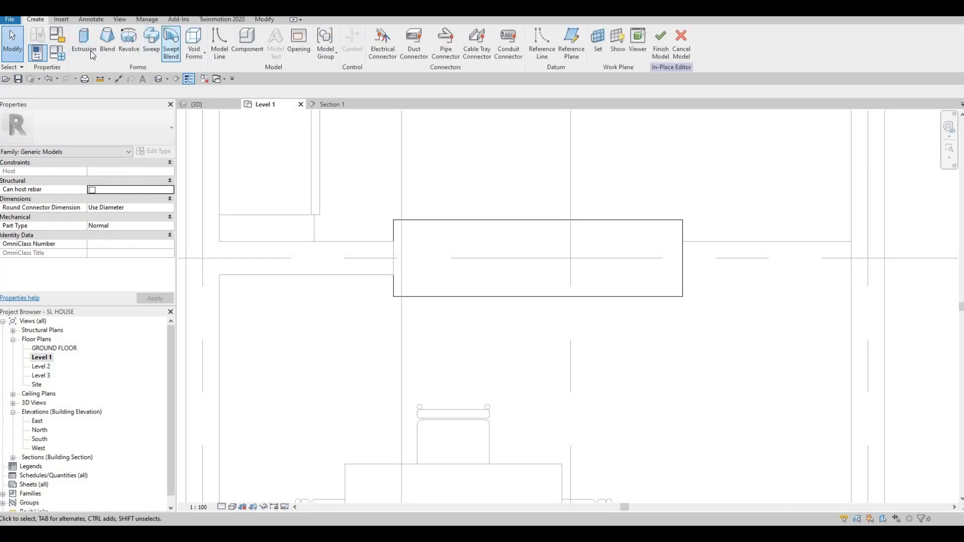
left_click(91, 51)
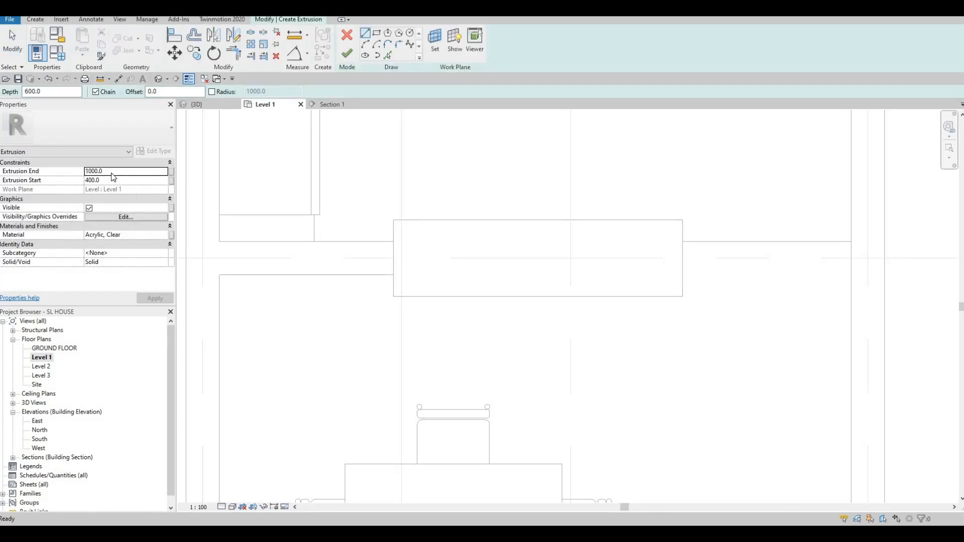
left_click(111, 170)
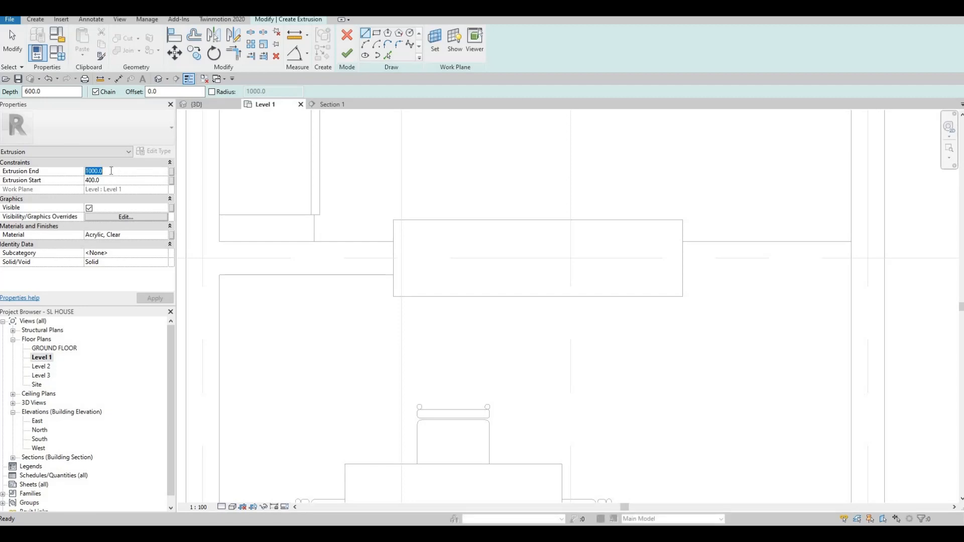
type("20")
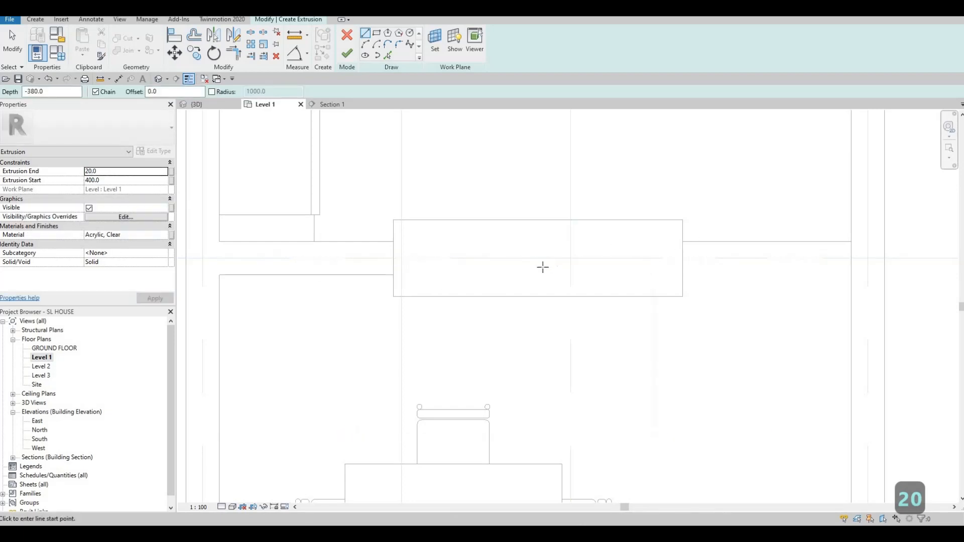
Assign the Rubble material from the Stone category of the AEC Materials library to the extrusion
left_click(161, 234)
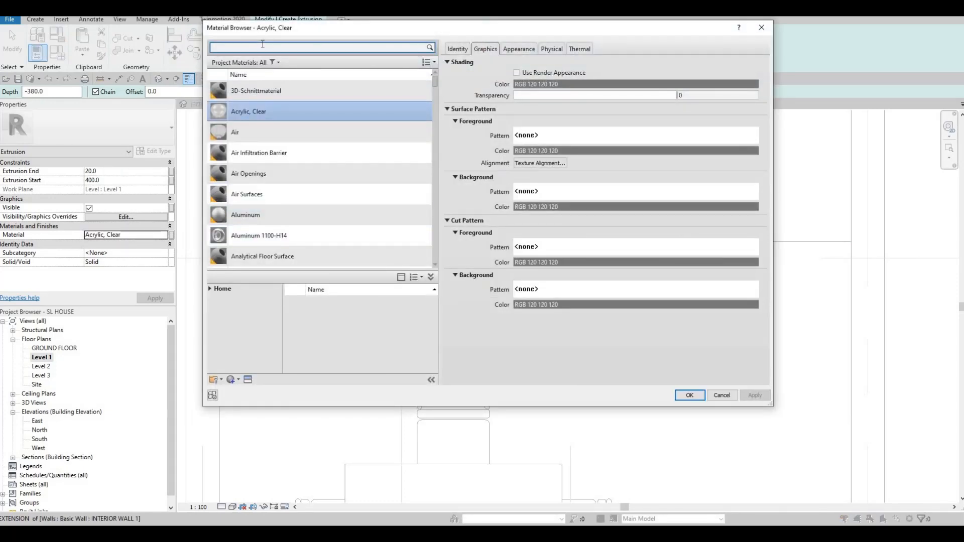
left_click(212, 291)
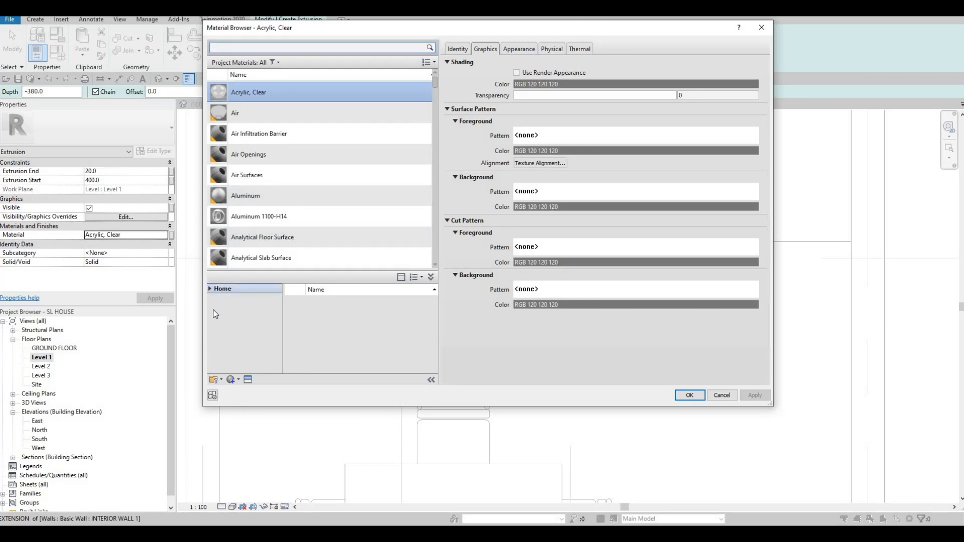
double_click(221, 307)
scroll(245, 351, "down", 3)
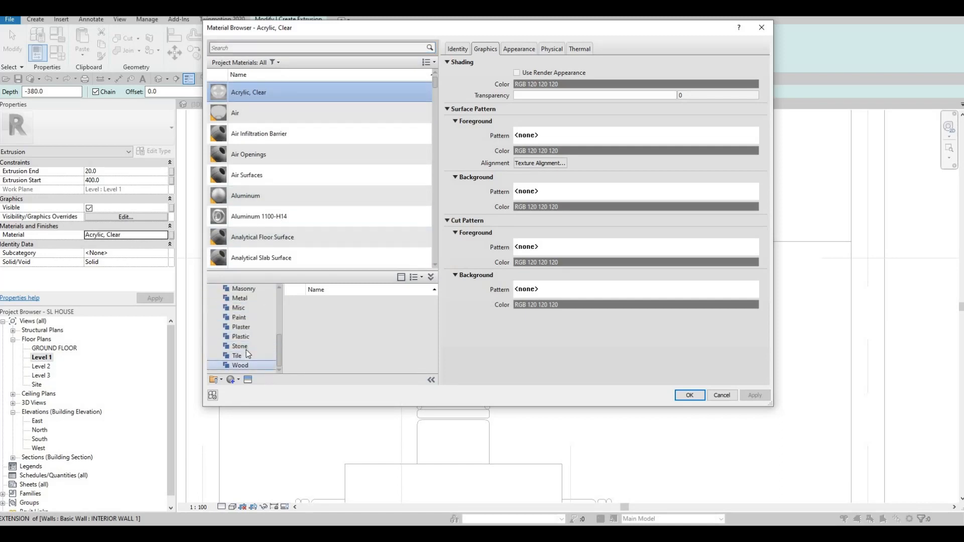
left_click(245, 349)
scroll(346, 339, "down", 3)
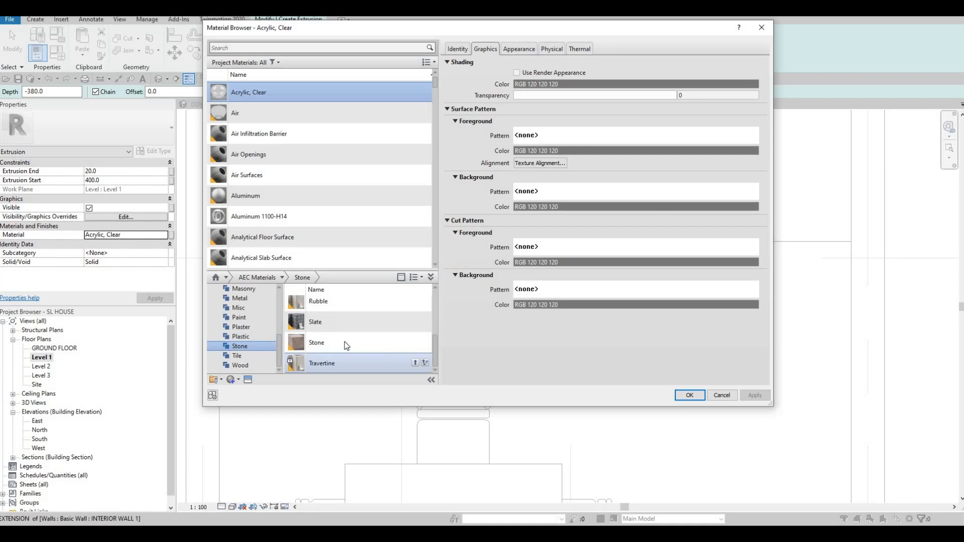
left_click(418, 302)
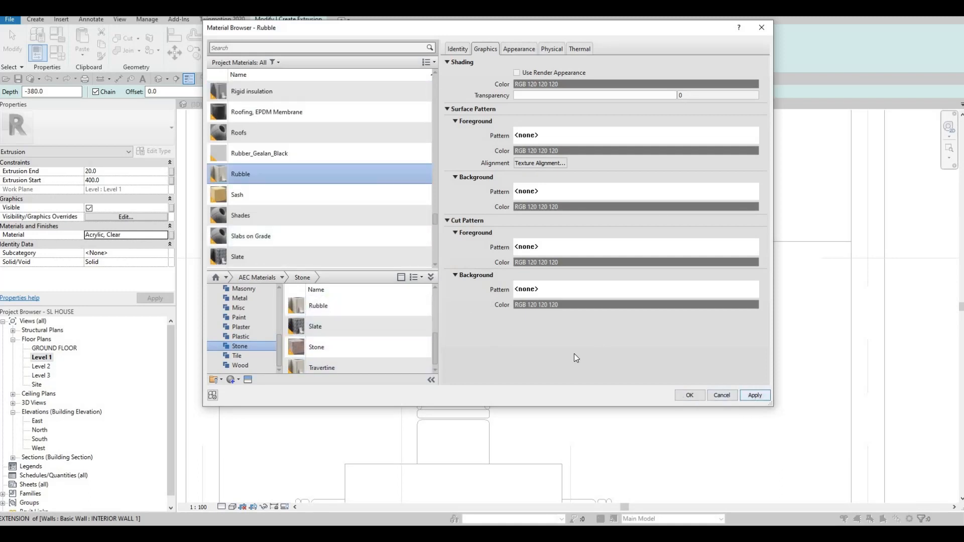
left_click(690, 395)
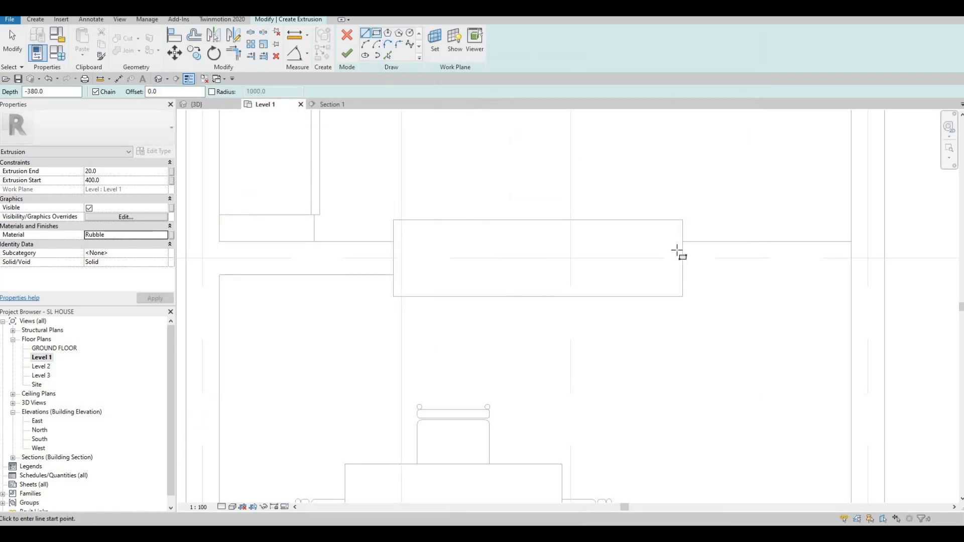
Sketch a rectangle inside the slate block's outline, starting just in from its free end and stopping well short of the opposite end
scroll(679, 238, "up", 2)
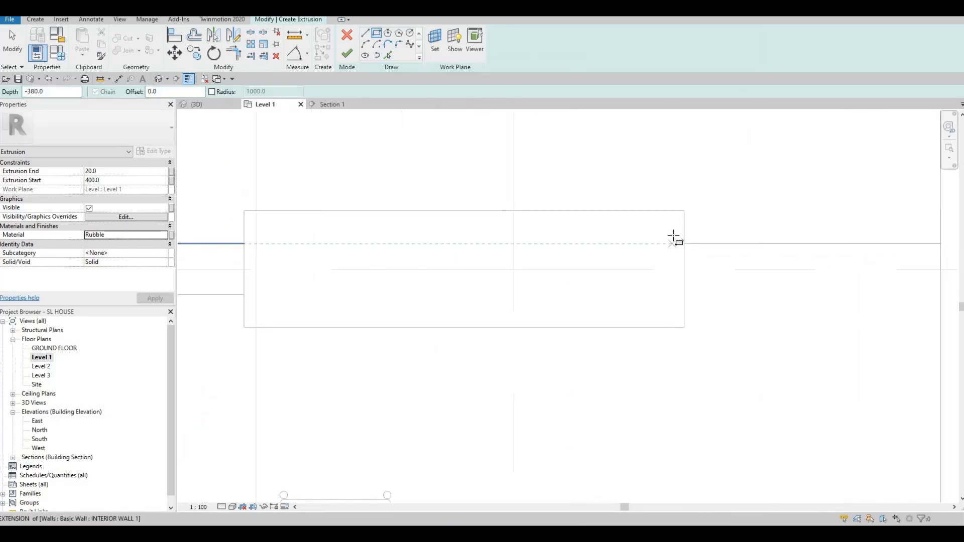
left_click(673, 236)
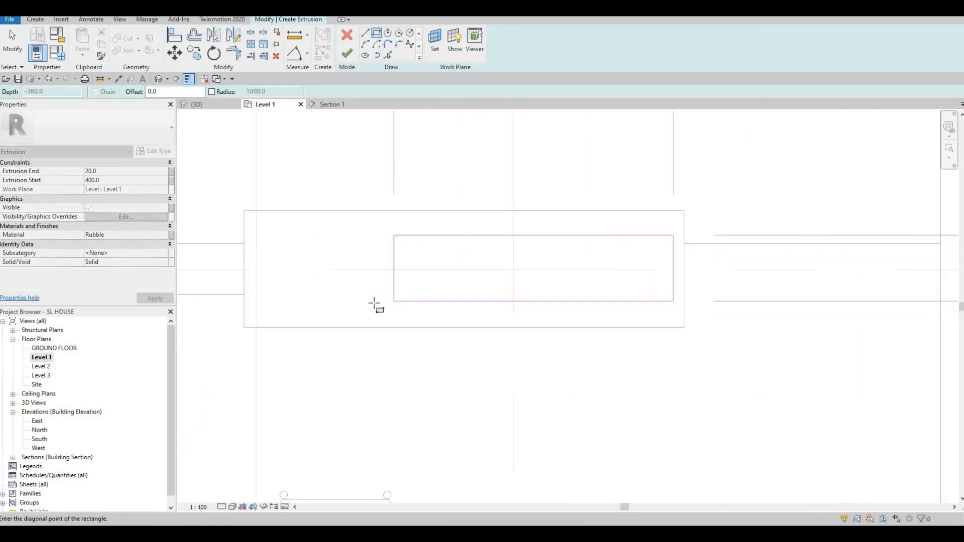
left_click(373, 302)
key("Escape")
key("Escape")
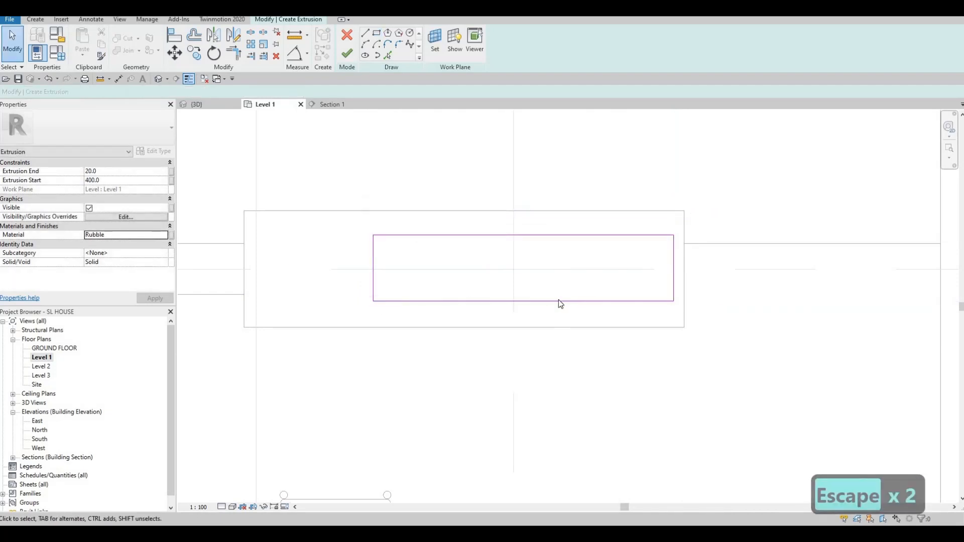
Try to move the whole rectangle sketch relative to the slate block's free end
key("Tab")
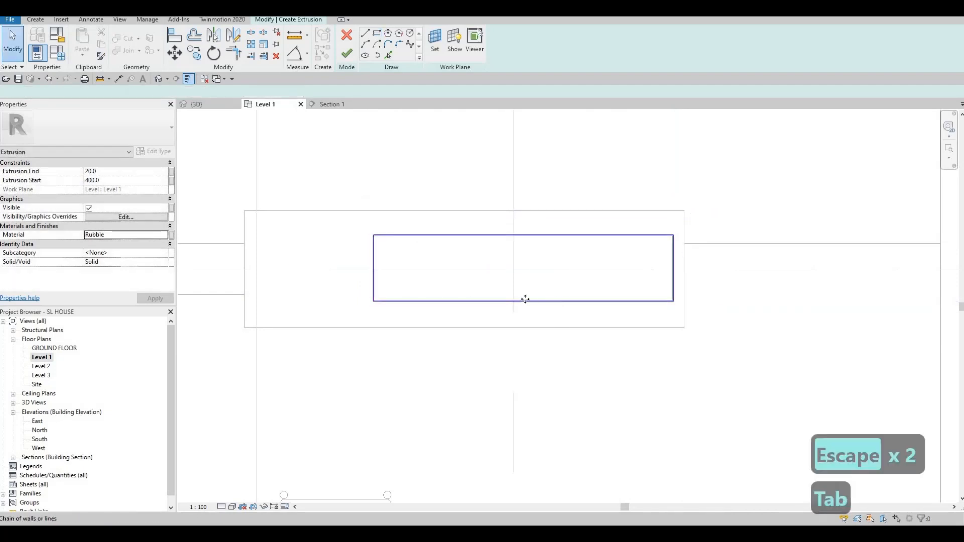
left_click(525, 299)
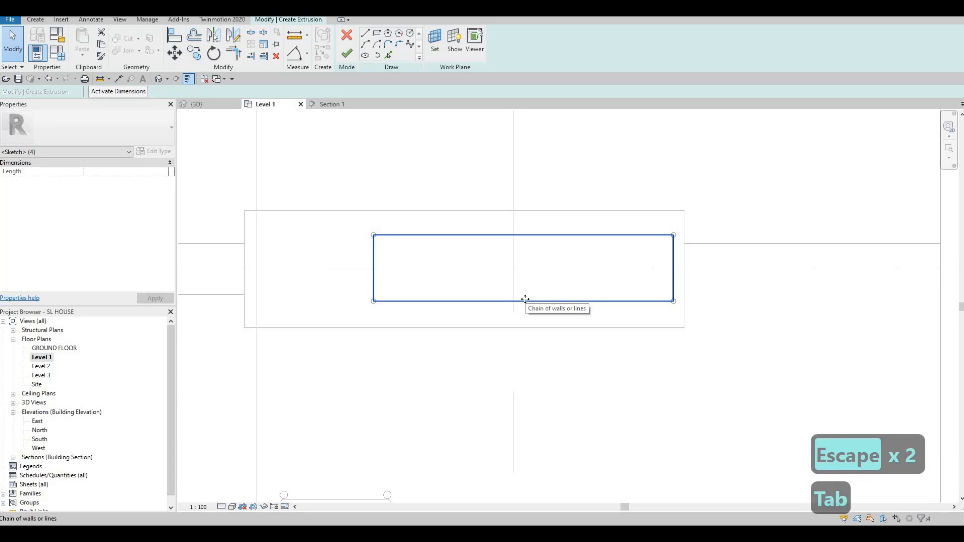
key("m")
key("v")
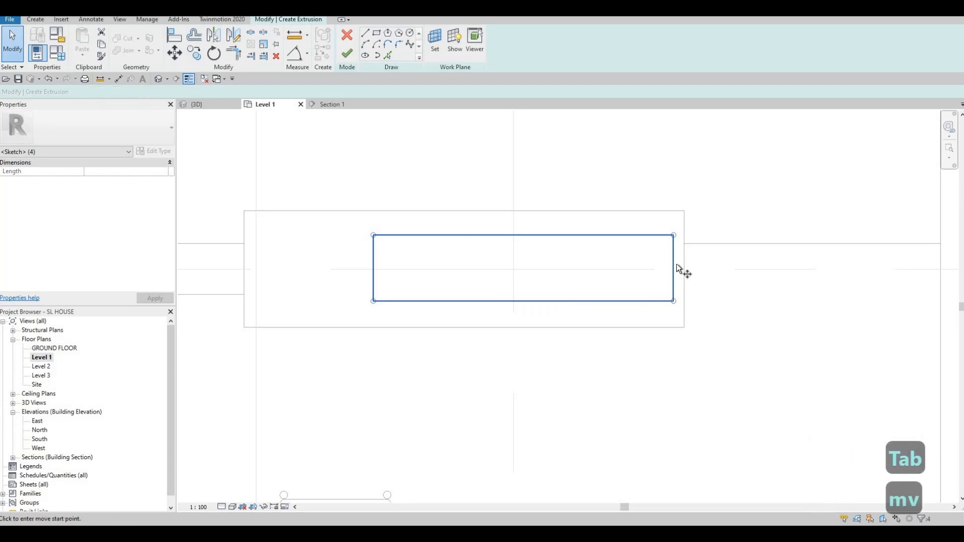
left_click(674, 267)
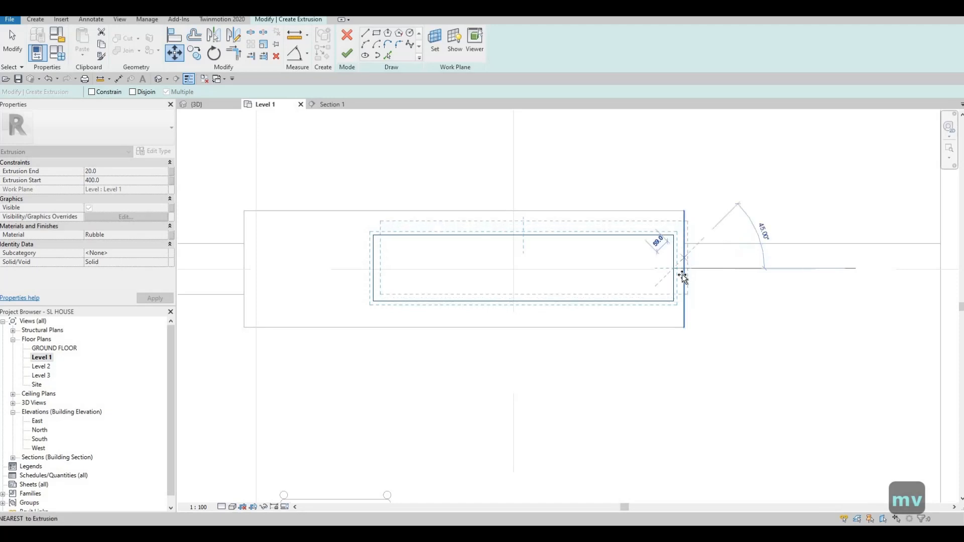
scroll(682, 274, "up", 1)
left_click(667, 272)
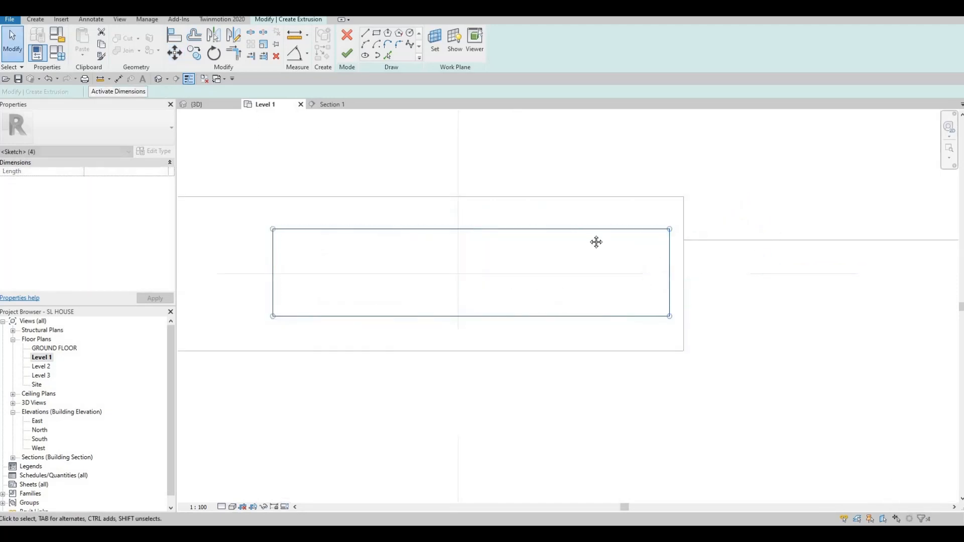
Clear the sketch selection and finish the rubble extrusion
scroll(596, 241, "down", 1)
key("Escape")
key("Escape")
key("Escape")
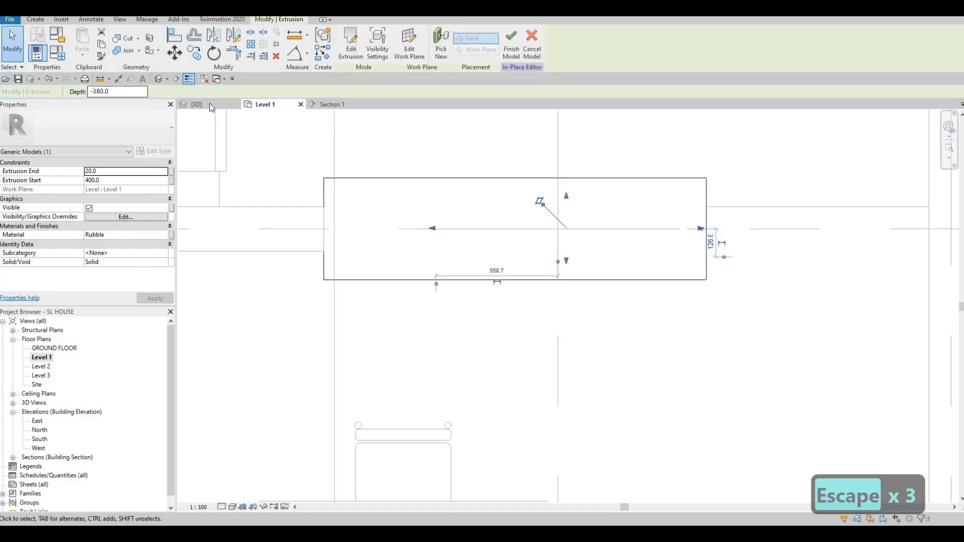
Examine in the 3D view how the rubble extrusion sits inside the acrylic box
key("ctrl+Tab")
middle_click_drag(552, 295, 502, 251, "shift")
scroll(490, 238, "up", 5)
mouse_move(475, 240)
left_mouse_down()
mouse_move(476, 274)
mouse_move(484, 246)
left_mouse_up()
middle_click_drag(426, 255, 465, 260, "shift")
key("Escape")
scroll(471, 240, "up", 1)
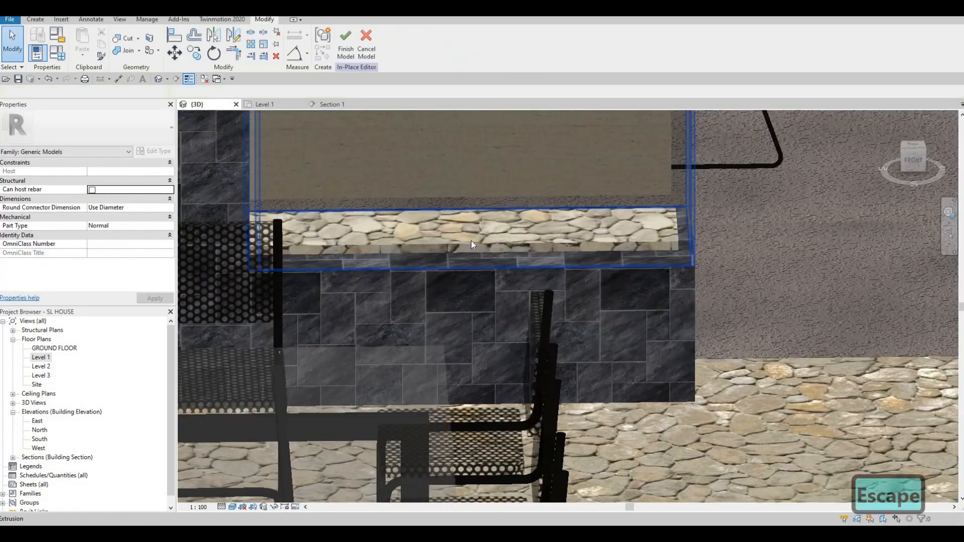
scroll(471, 241, "up", 2)
Try to select the rubble extrusion through the acrylic box by cycling through the overlapping elements
left_click(555, 239)
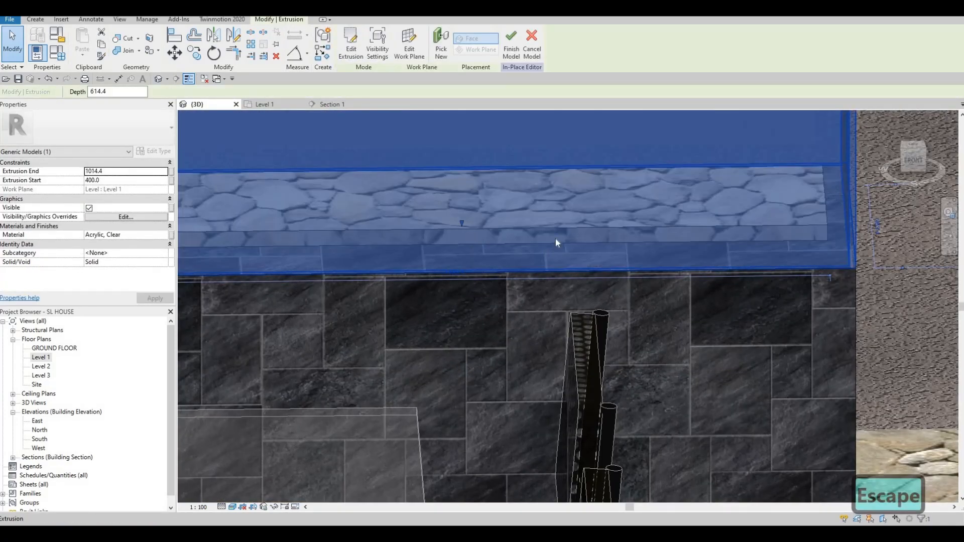
key("Escape")
scroll(555, 236, "down", 1)
key("Tab")
key("Tab")
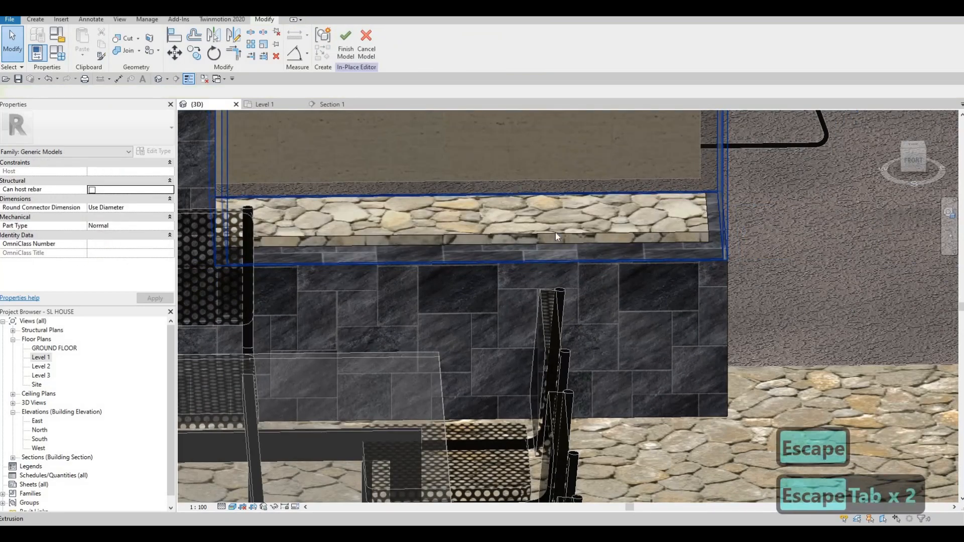
key("Tab")
key("Tab")
key("Tab")
middle_click_drag(516, 273, 486, 257, "shift")
scroll(491, 265, "down", 3)
key("Tab")
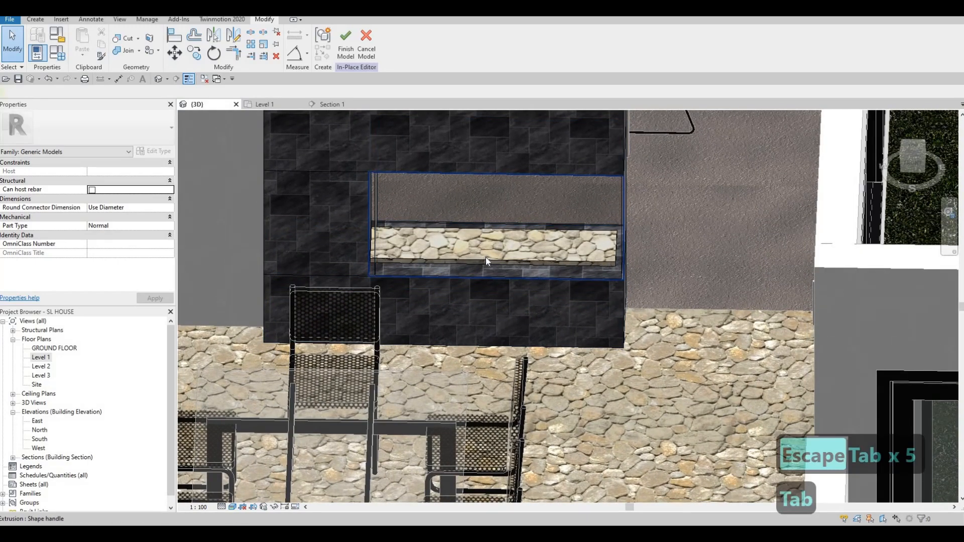
key("Tab")
scroll(619, 250, "up", 1)
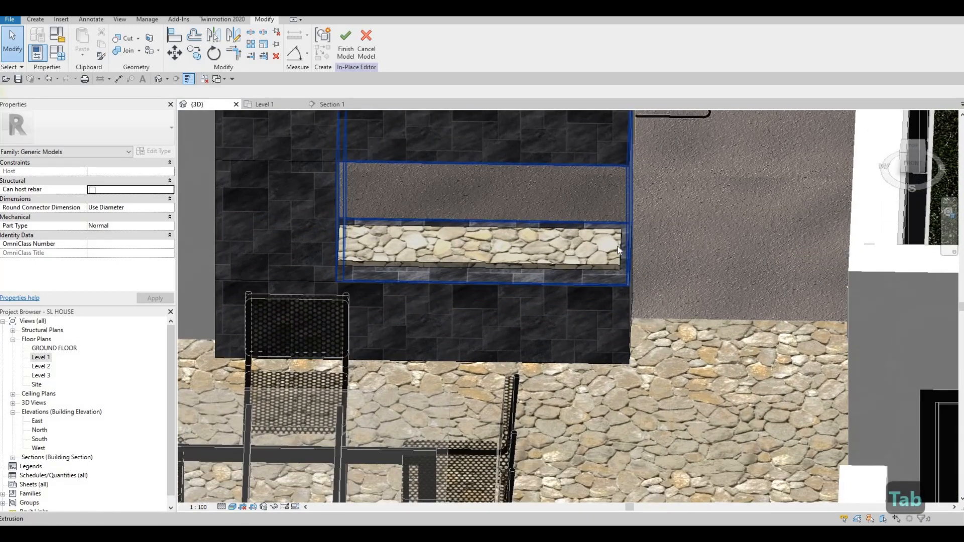
key("Tab")
key("Tab")
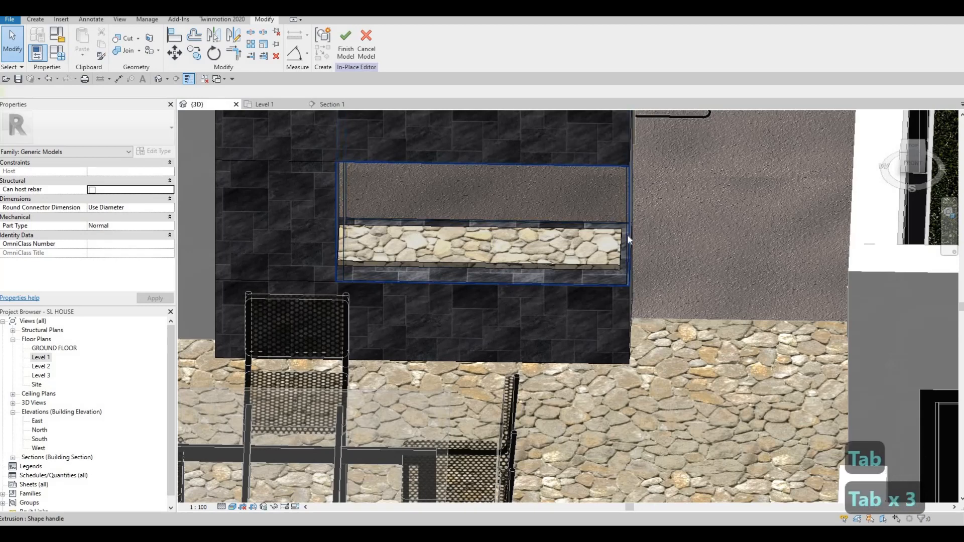
left_click(629, 233)
right_click(629, 232)
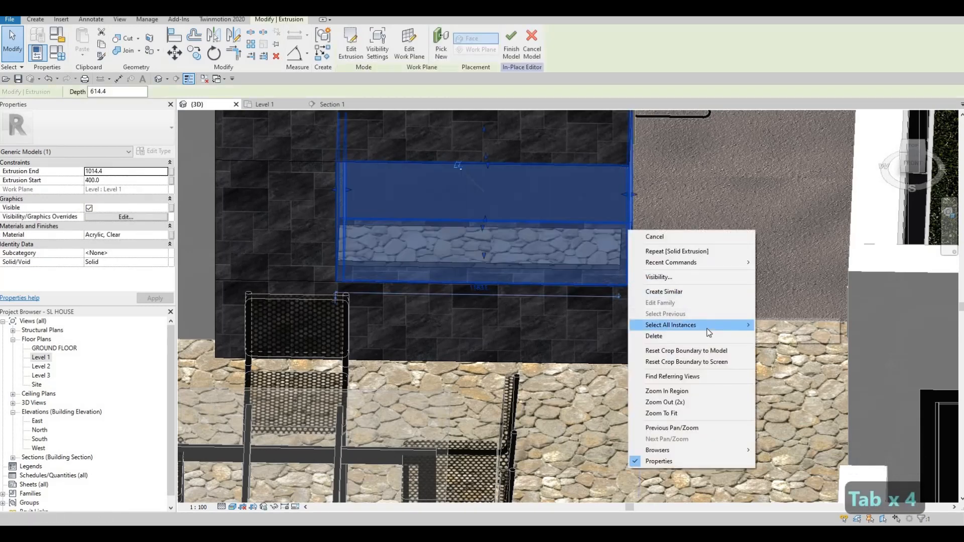
key("Escape")
key("Escape")
key("Escape")
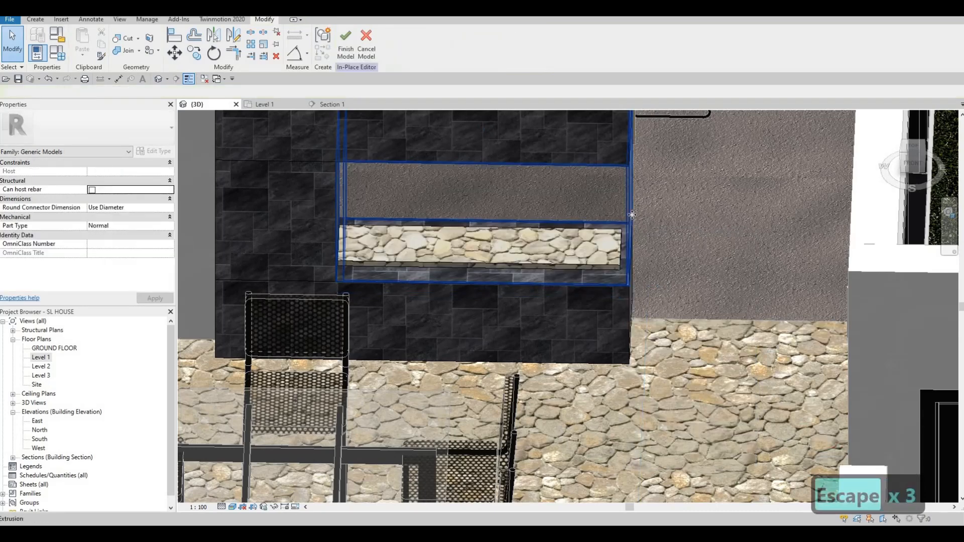
left_click(626, 230)
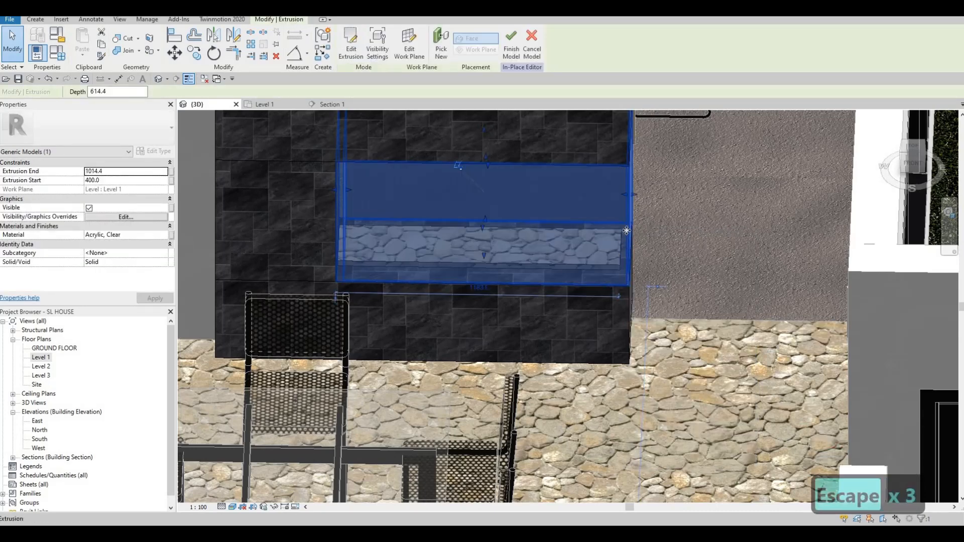
right_click(630, 267)
mouse_move(679, 326)
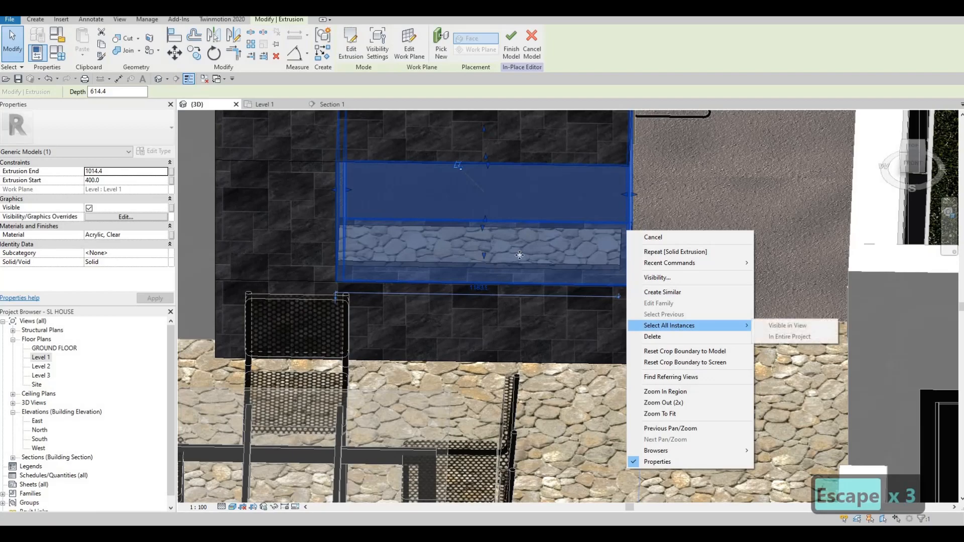
key("Escape")
key("Escape")
key("Escape")
key("Escape")
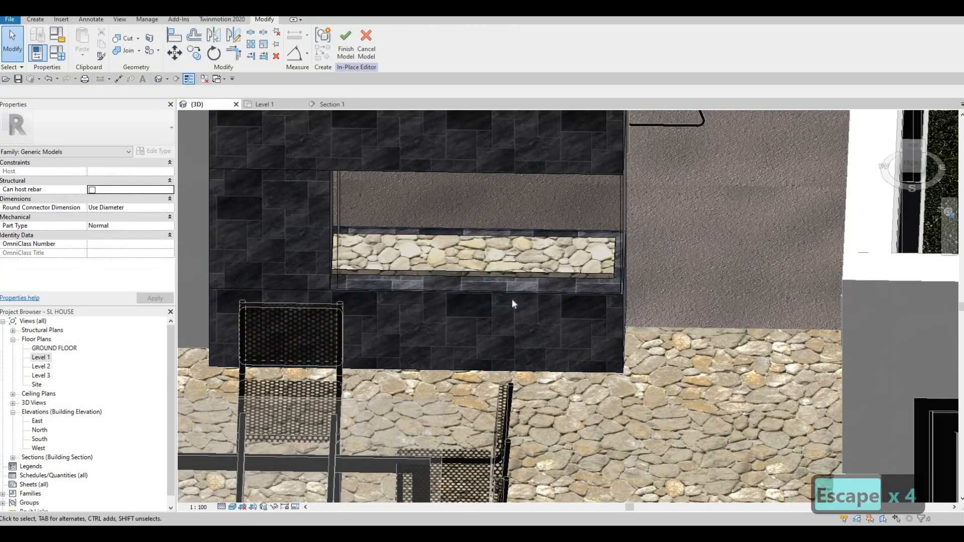
middle_click_drag(512, 303, 329, 127, "shift")
scroll(606, 285, "up", 3)
scroll(605, 285, "down", 2)
key("Tab")
key("Tab")
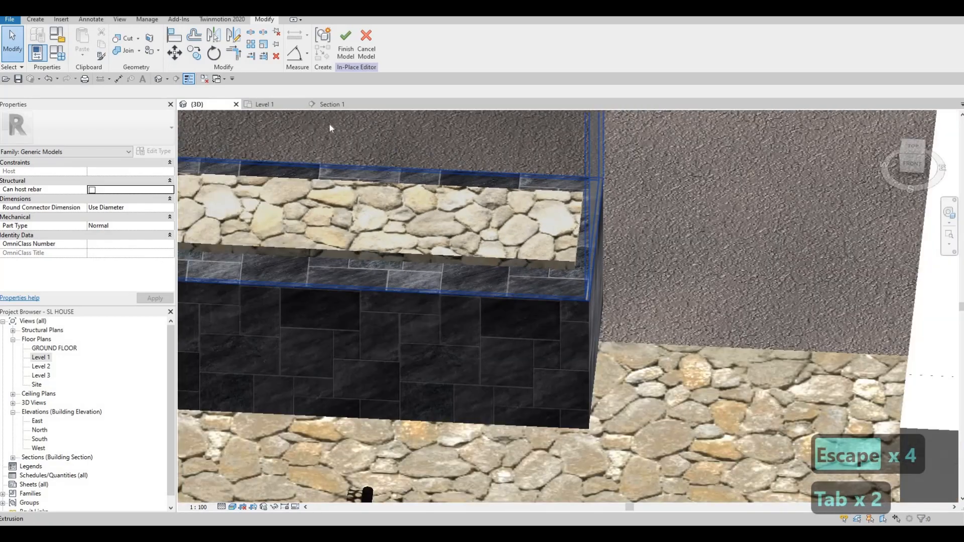
Finish the in-place divider model and open the Level 1 floor plan
left_click(345, 43)
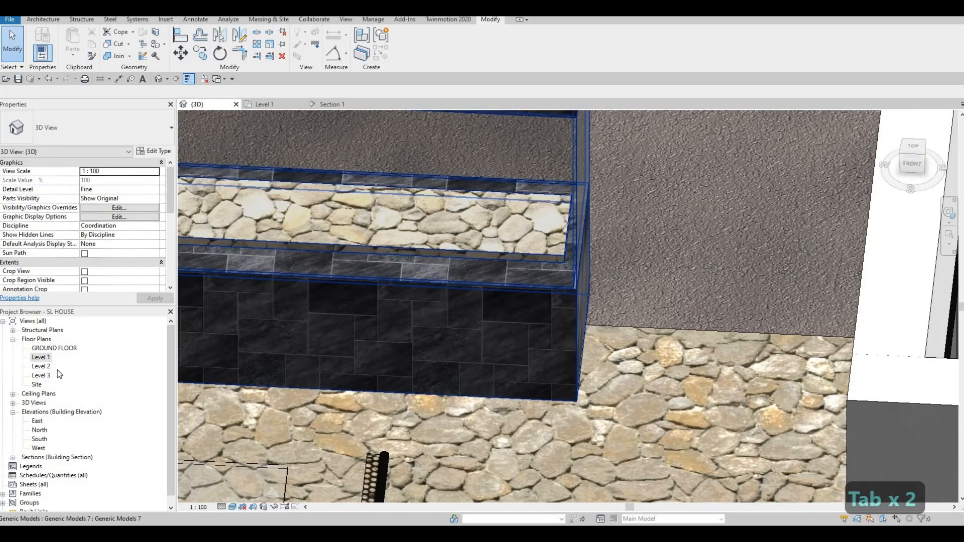
double_click(41, 358)
middle_click_drag(445, 406, 389, 370)
scroll(456, 358, "down", 2)
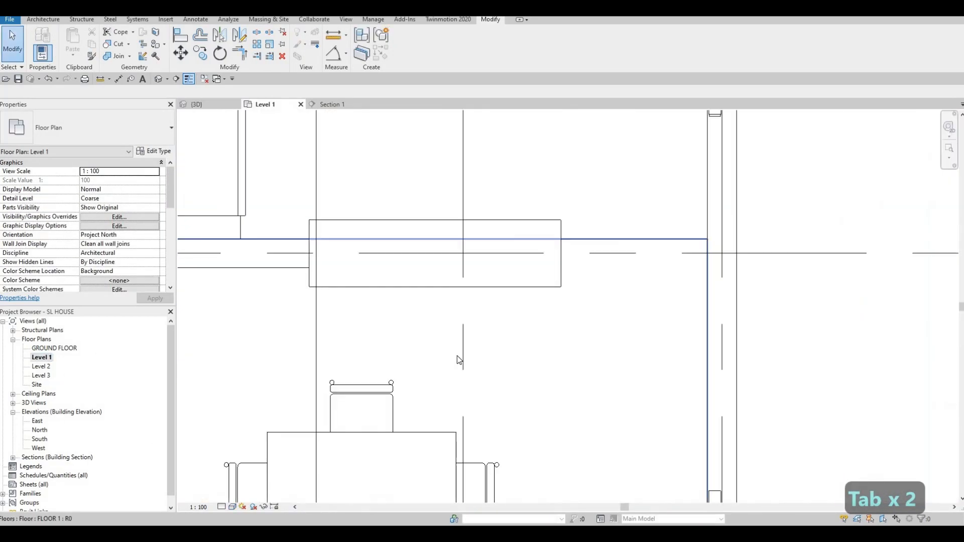
middle_click_drag(411, 204, 408, 309)
scroll(409, 309, "down", 4)
Open the Section 1 view from its section mark in the Level 1 plan
left_click(399, 321)
middle_click_drag(400, 382, 459, 196)
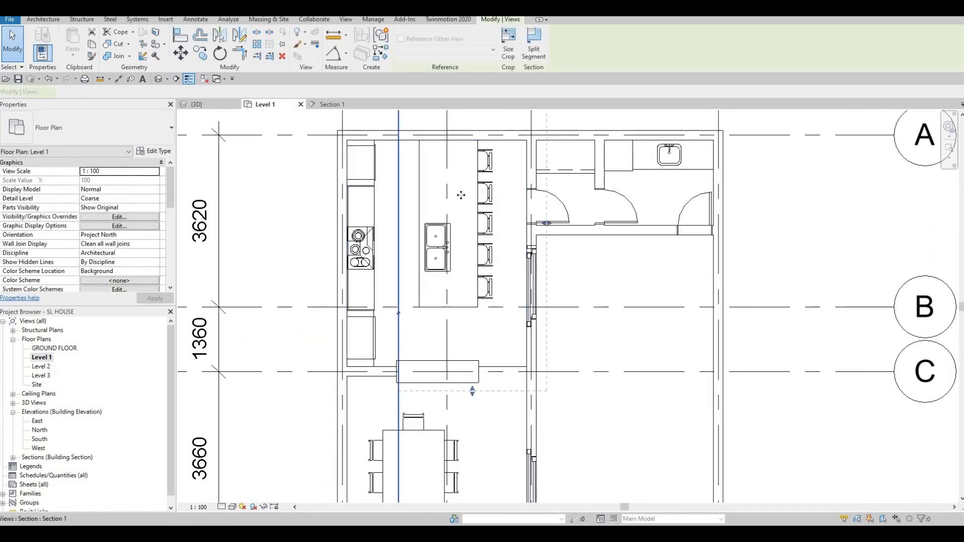
scroll(472, 184, "down", 2)
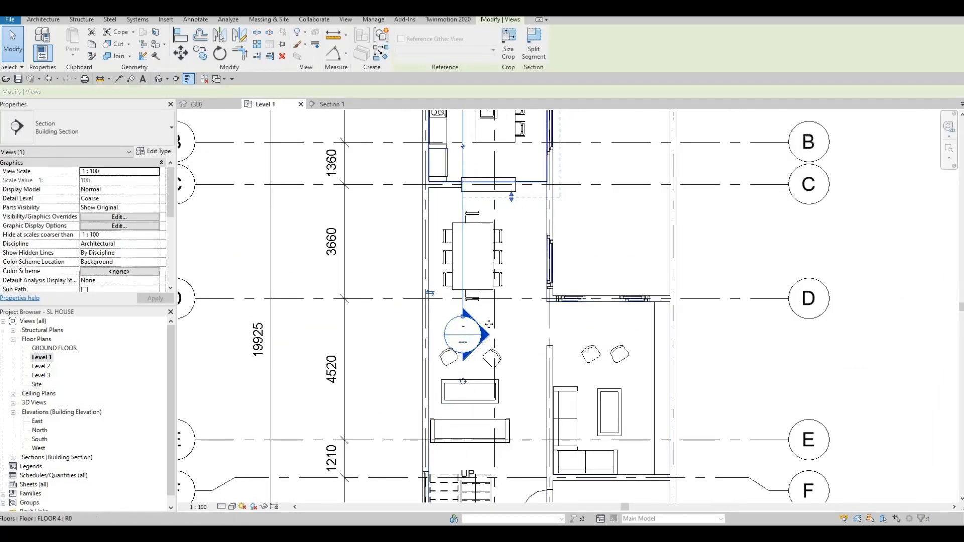
key("Escape")
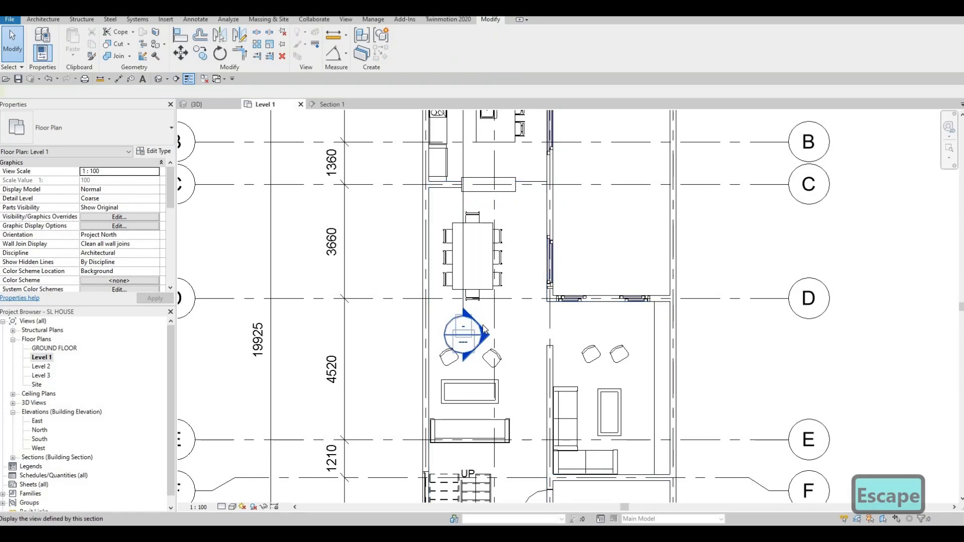
double_click(484, 338)
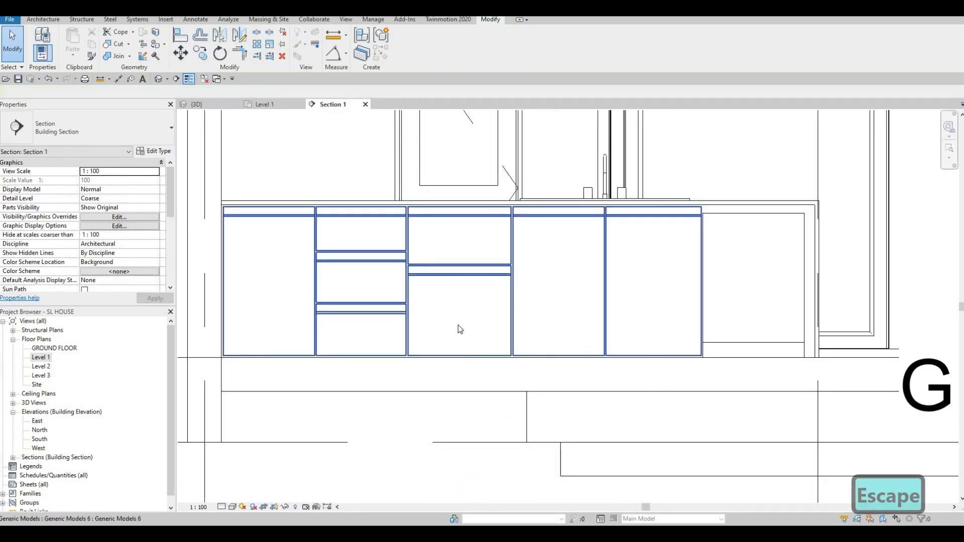
Select the divider in the section and reshape the rubble slab into a thinner layer resting directly on the slate base
scroll(560, 330, "down", 3)
scroll(557, 278, "up", 3)
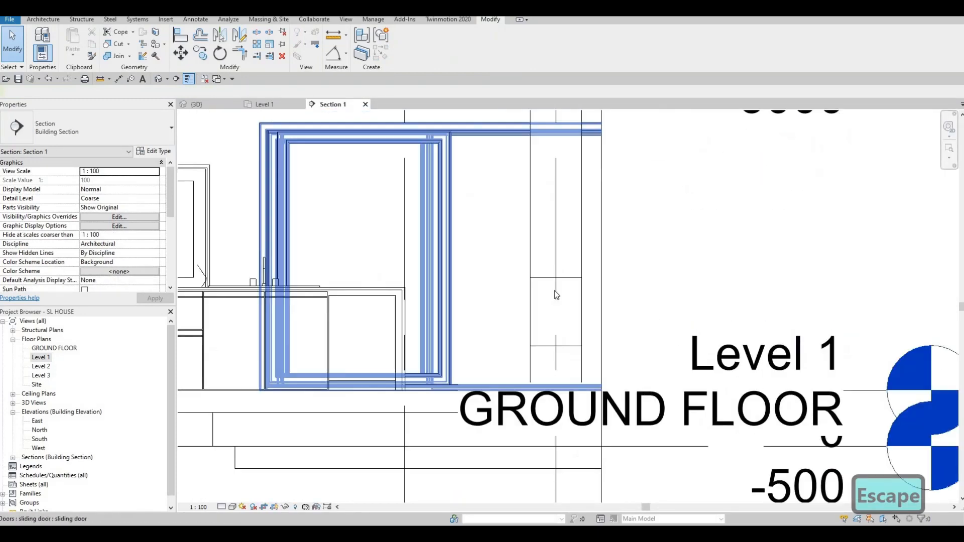
scroll(554, 351, "up", 4)
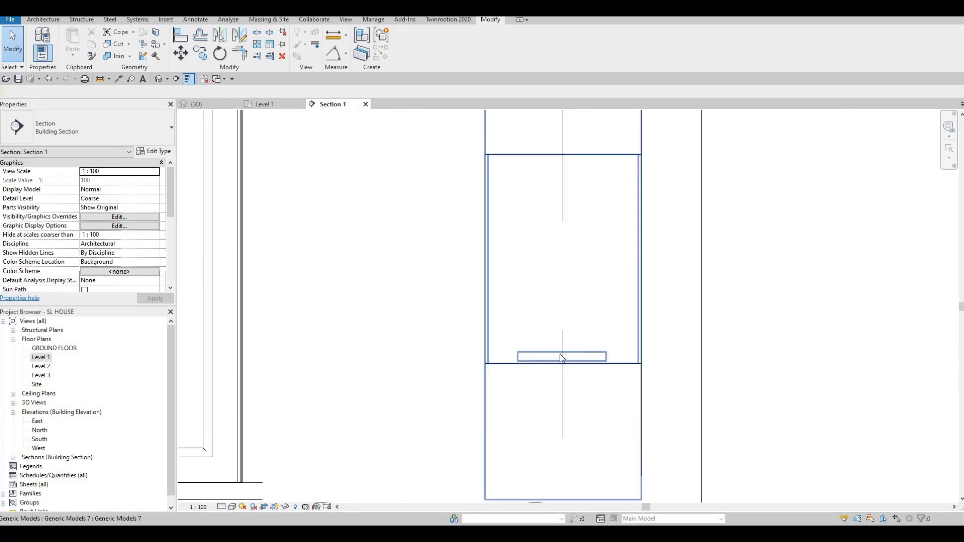
left_click(558, 354)
scroll(575, 357, "up", 4)
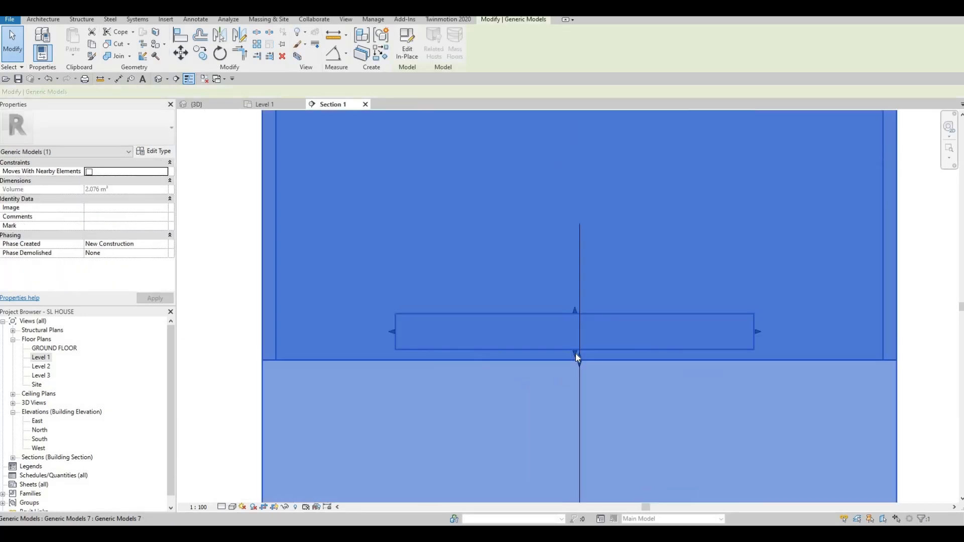
left_click_drag(573, 357, 572, 340)
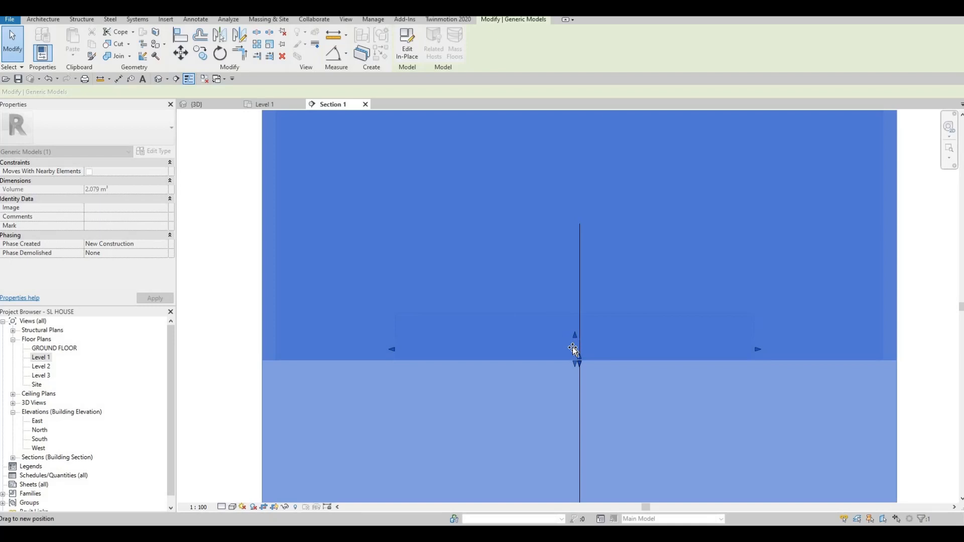
Stretch both sides of the rubble slab outward towards the faces of the divider and clear the selection
left_click_drag(716, 364, 816, 361)
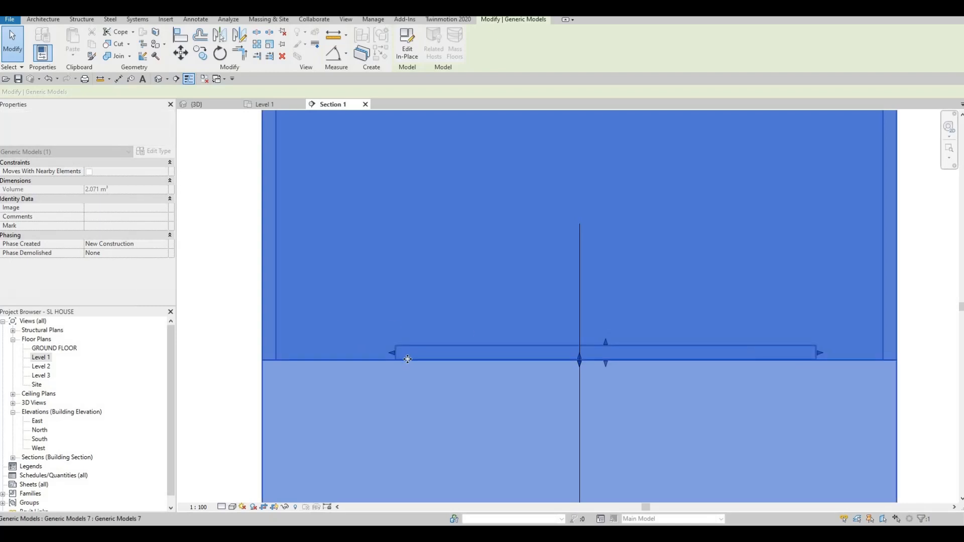
left_click_drag(388, 353, 344, 351)
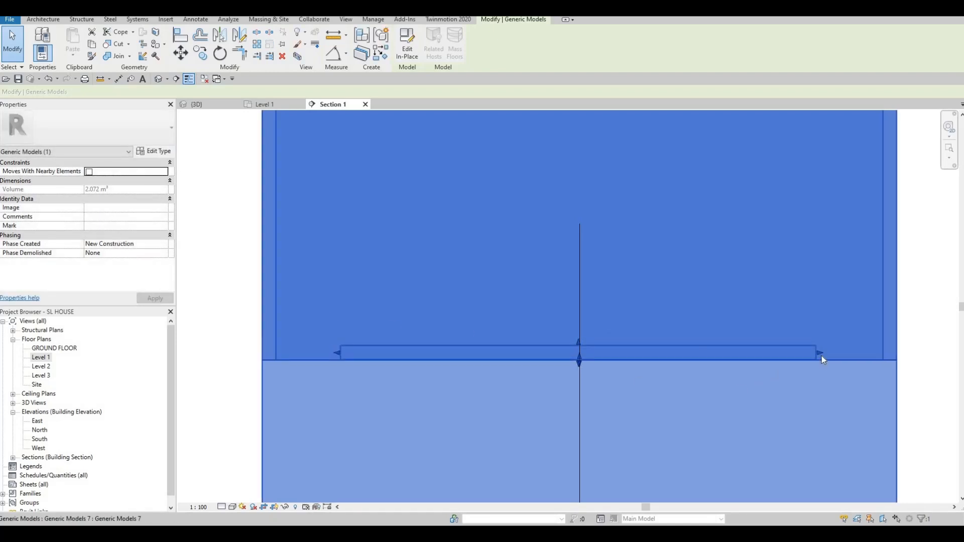
left_click_drag(819, 354, 825, 354)
key("Escape")
key("Escape")
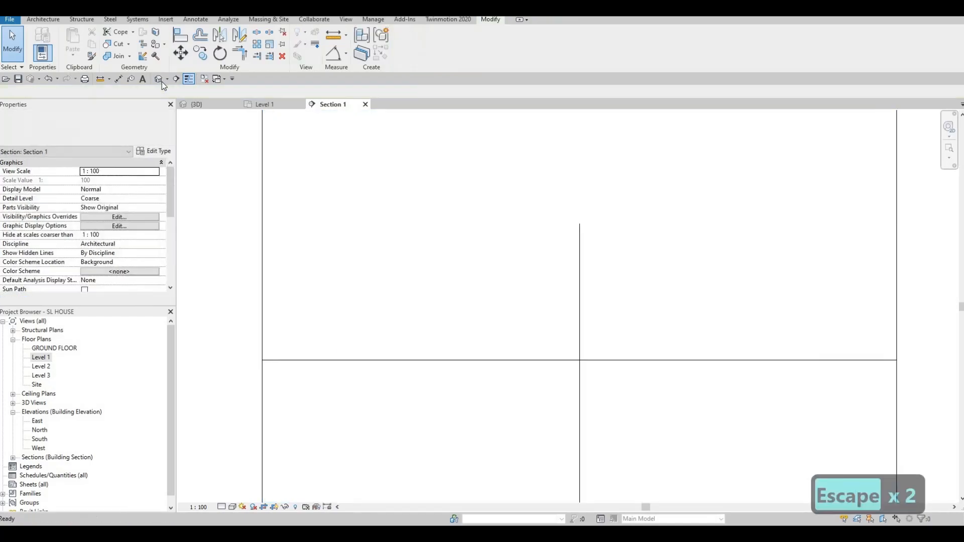
Check the reshaped rubble fill inside the acrylic box in the 3D view and try to select it separately
key("ctrl+Tab")
scroll(734, 348, "down", 3)
middle_click_drag(517, 312, 733, 347)
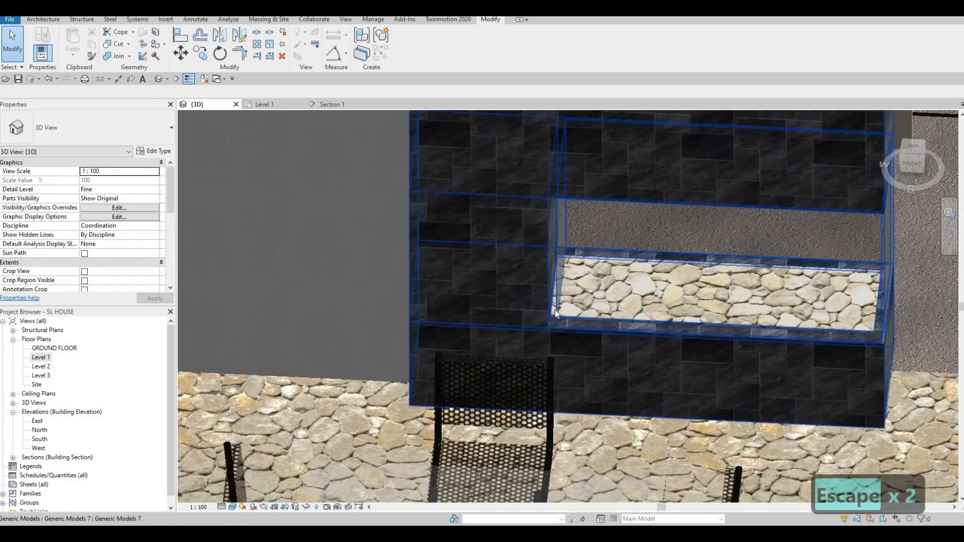
scroll(577, 312, "up", 4)
key("Tab")
key("Tab")
key("Tab")
key("Tab")
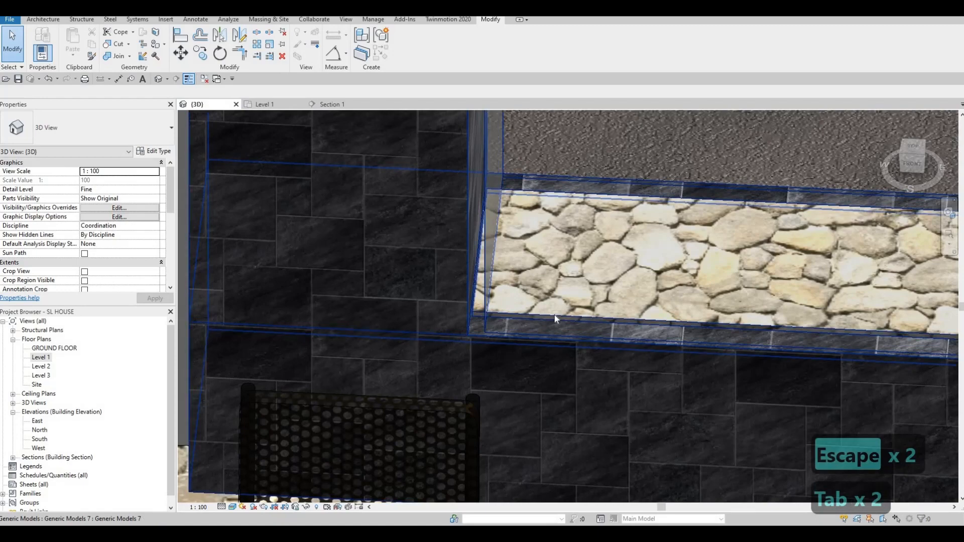
left_click(554, 304)
key("Escape")
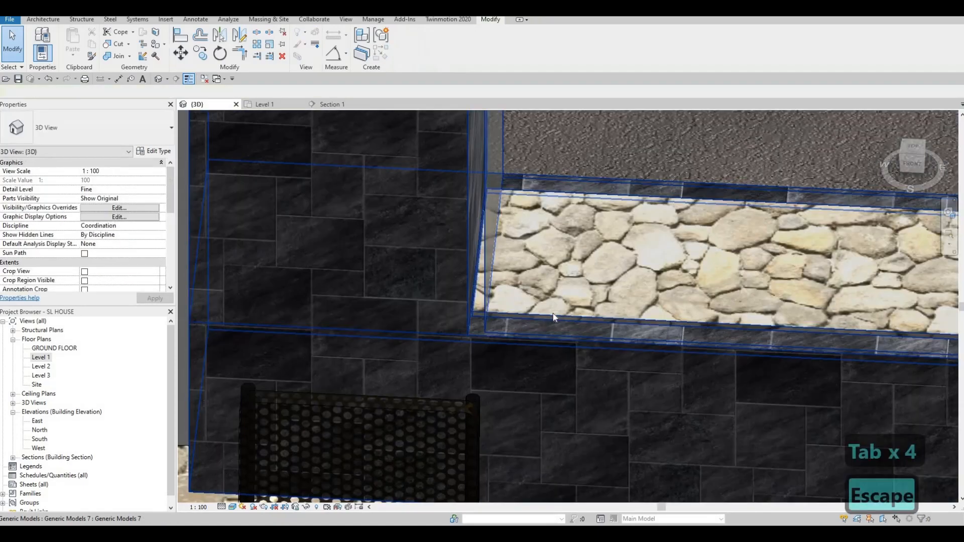
Thin the acrylic box's end wall beside the slate block and stretch the adjacent end of the rubble fill towards it
left_click(477, 254)
left_click_drag(481, 254, 494, 257)
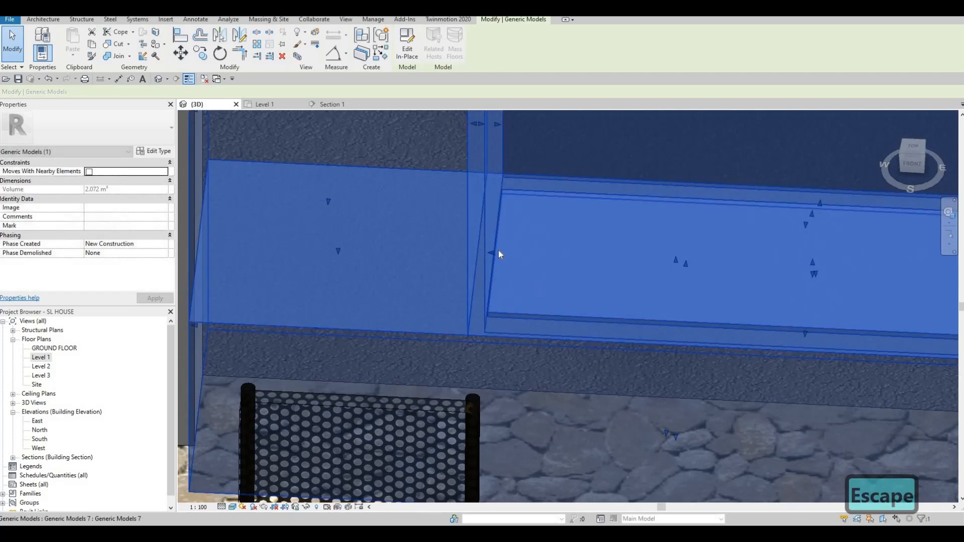
scroll(478, 160, "down", 2)
scroll(535, 194, "up", 4)
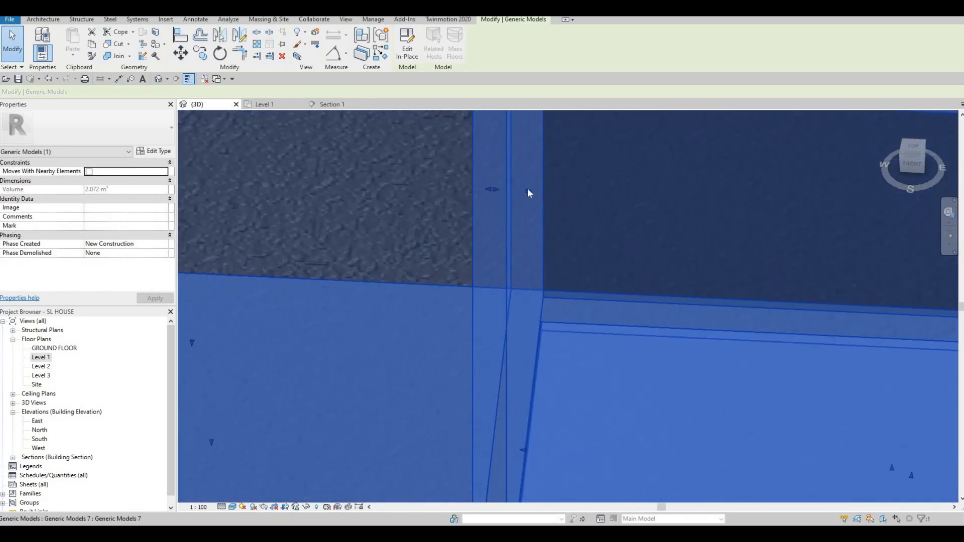
left_click_drag(523, 191, 503, 184)
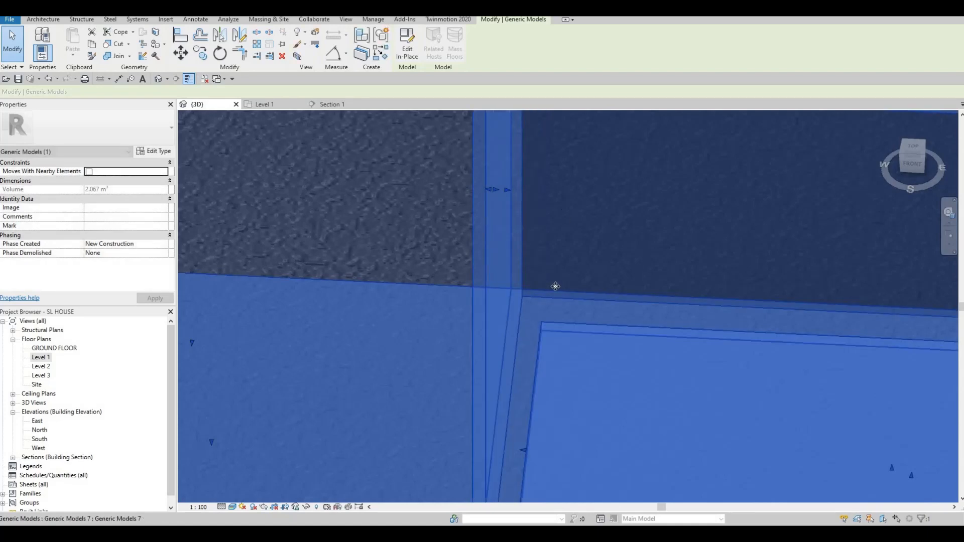
middle_click_drag(522, 450, 559, 314)
left_click_drag(558, 314, 541, 300)
key("Escape")
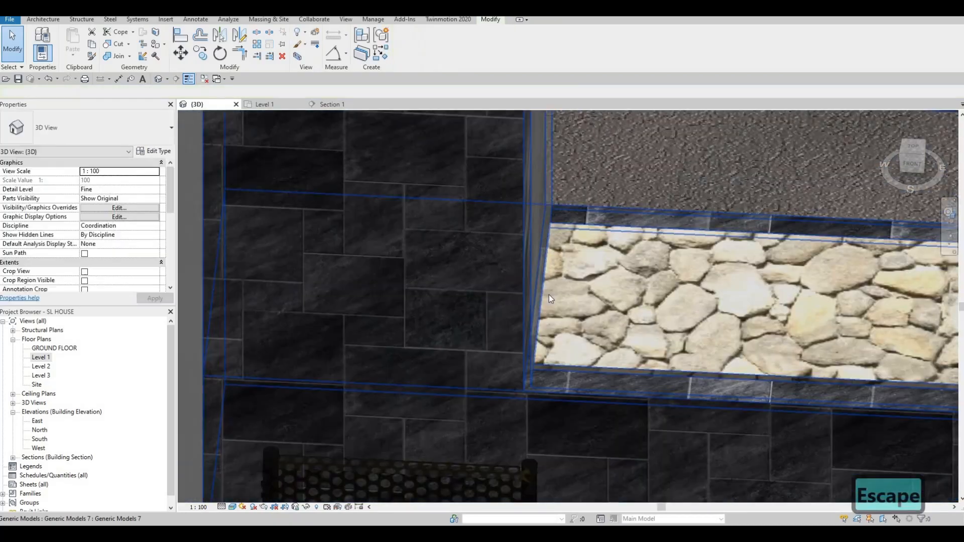
Select the slate divider in the 3D view and open it for in-place editing
middle_click_drag(549, 294, 667, 285, "shift")
key("Escape")
scroll(667, 286, "down", 2)
middle_click_drag(578, 241, 698, 335, "shift")
left_click(700, 335)
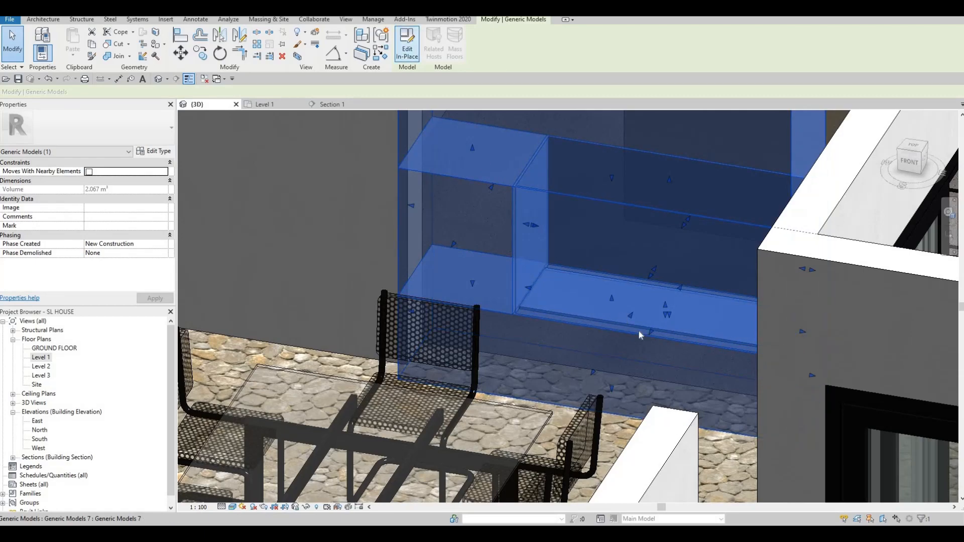
Try to select the rubble fill separately from the acrylic box in the 3D view, and clear the selection
key("Tab")
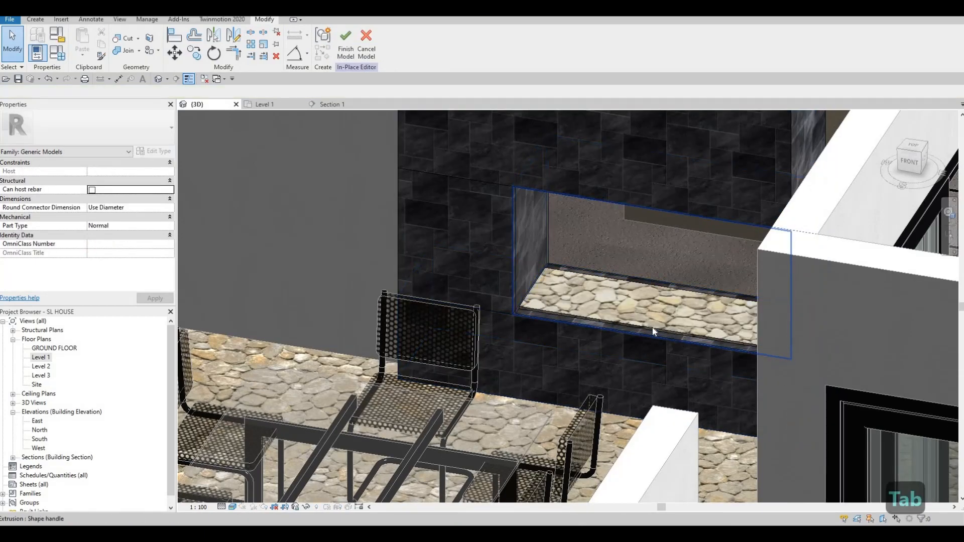
key("Tab")
scroll(749, 353, "up", 5)
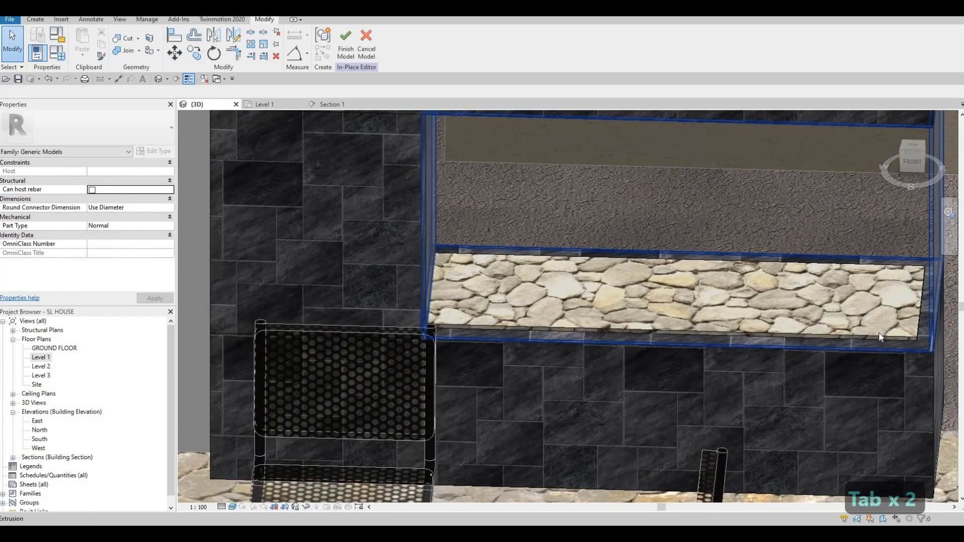
key("Tab")
key("Tab")
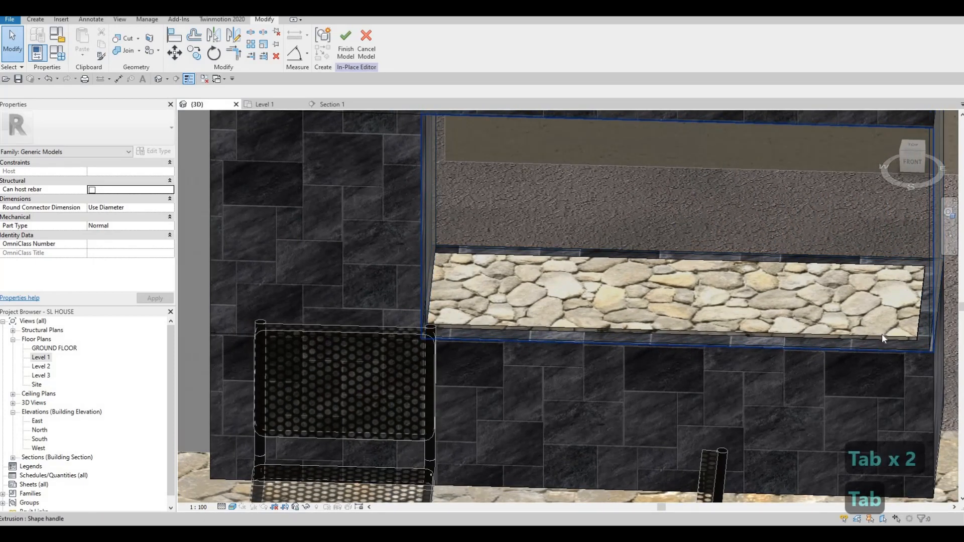
key("Tab")
key("Tab")
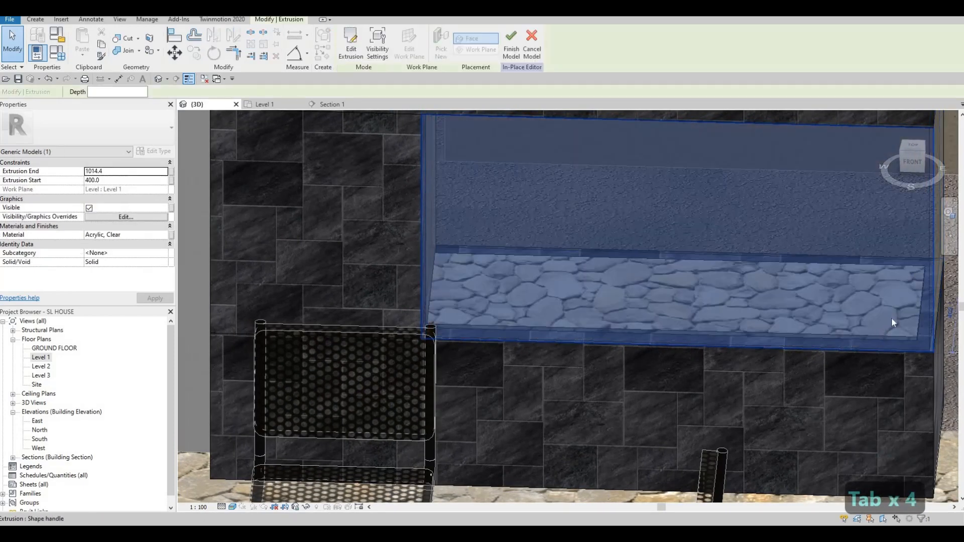
key("Escape")
key("Escape")
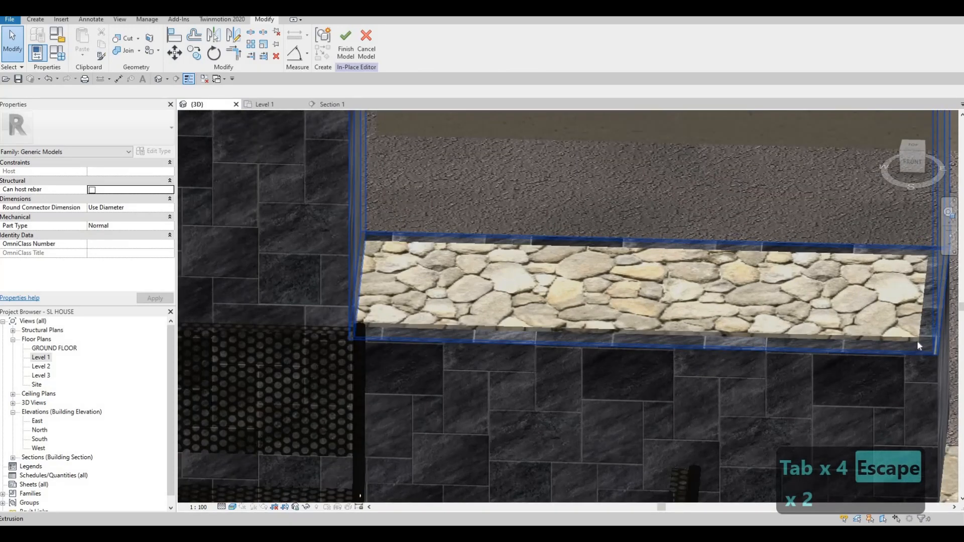
Try to pick the rubble fill at its front corner from close up, clearing each acrylic box selection
scroll(921, 335, "up", 4)
key("Tab")
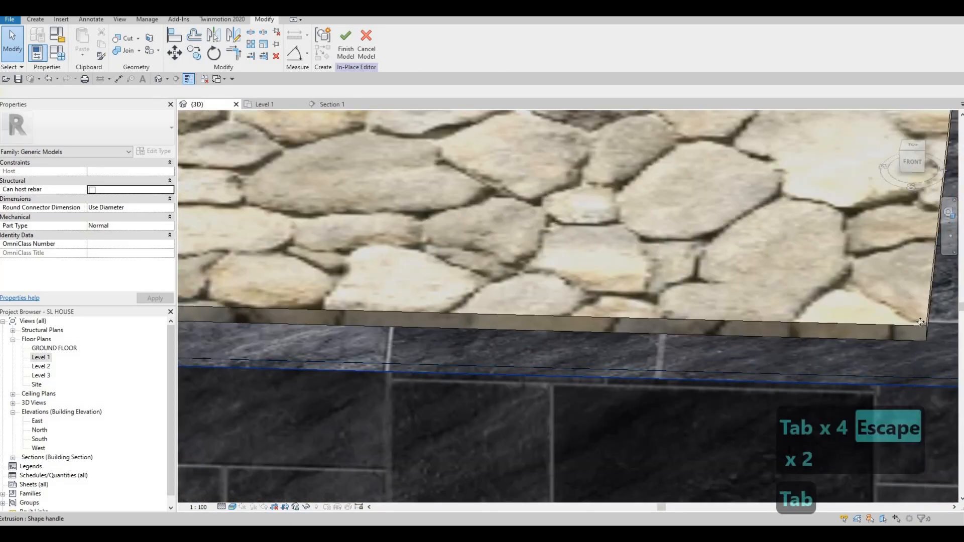
left_click(926, 331)
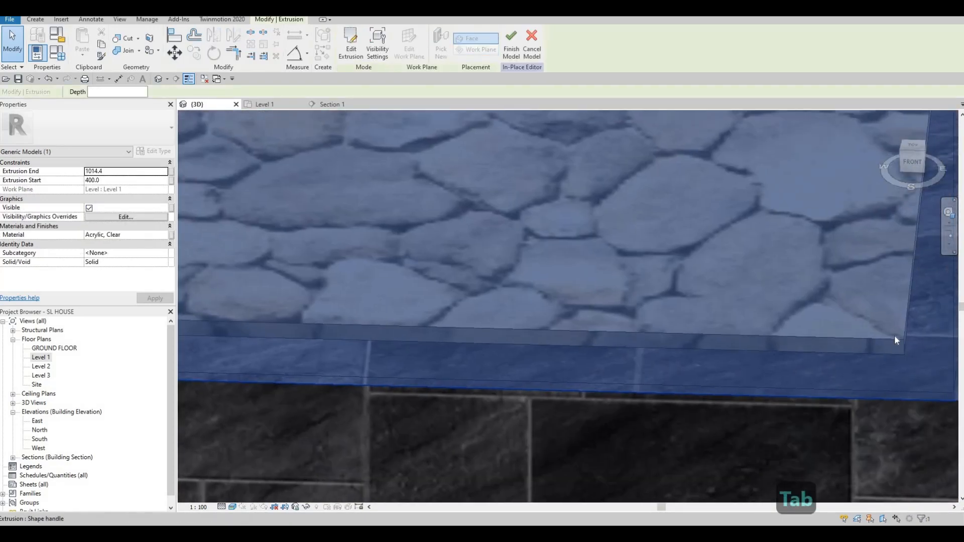
key("Escape")
key("Escape")
key("Tab")
key("Tab")
left_click(895, 335)
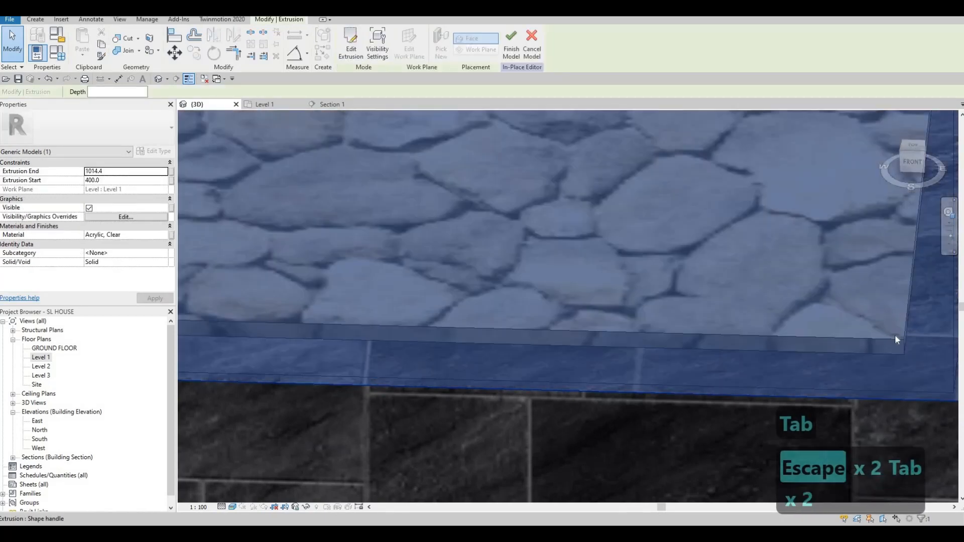
key("Escape")
key("Tab")
Open the acrylic box's extrusion sketch, leave it without changes and retry picking the rubble fill
left_click(532, 121)
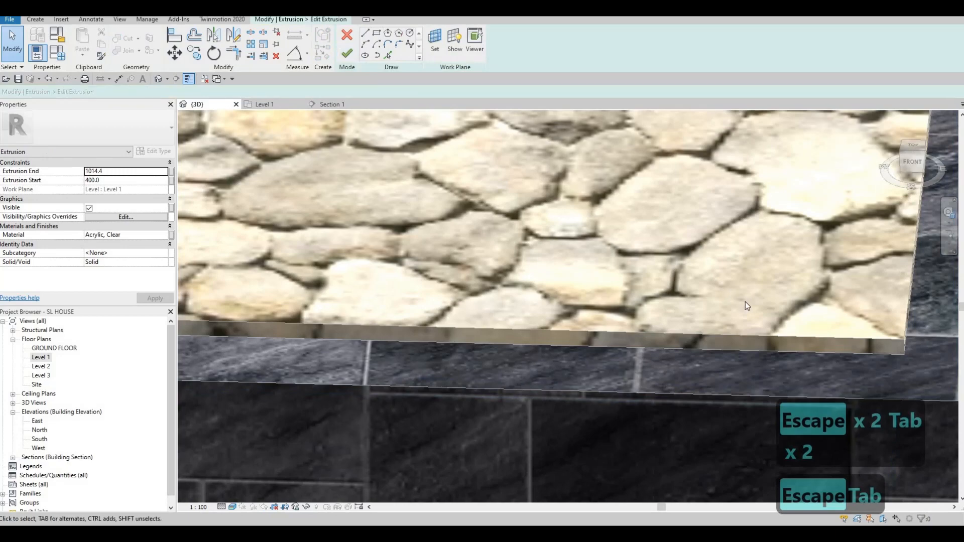
scroll(738, 316, "down", 3)
scroll(731, 374, "down", 2)
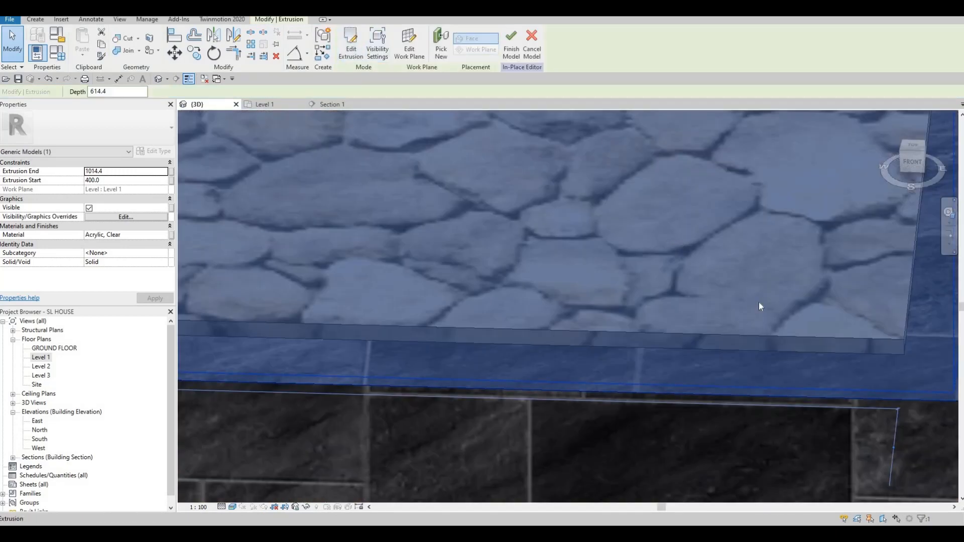
scroll(768, 302, "down", 2)
key("Escape")
key("Escape")
key("Tab")
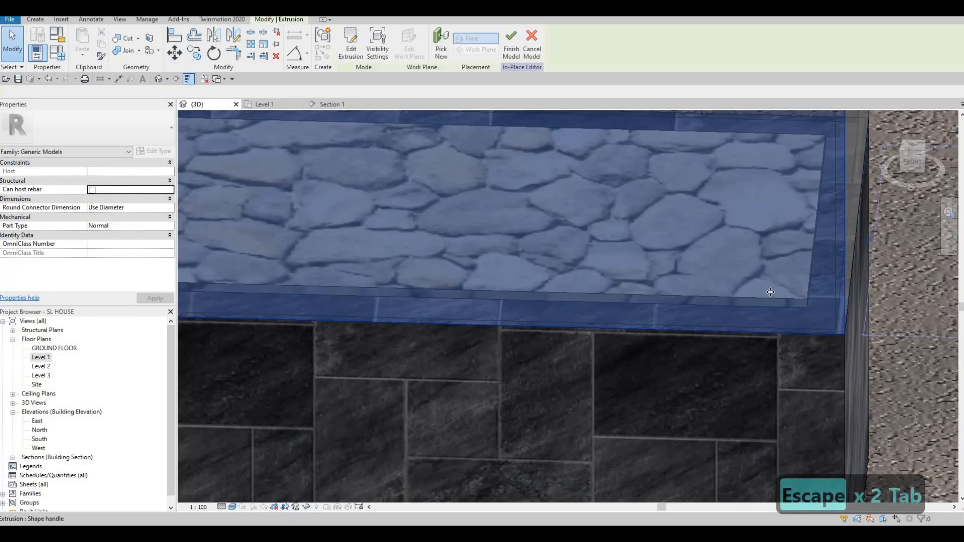
left_click(770, 291)
Select the acrylic box at its open end, look for a way to hide it and finish the in-place model
scroll(753, 297, "down", 3)
middle_click_drag(781, 491, 611, 438, "shift")
scroll(723, 326, "up", 6)
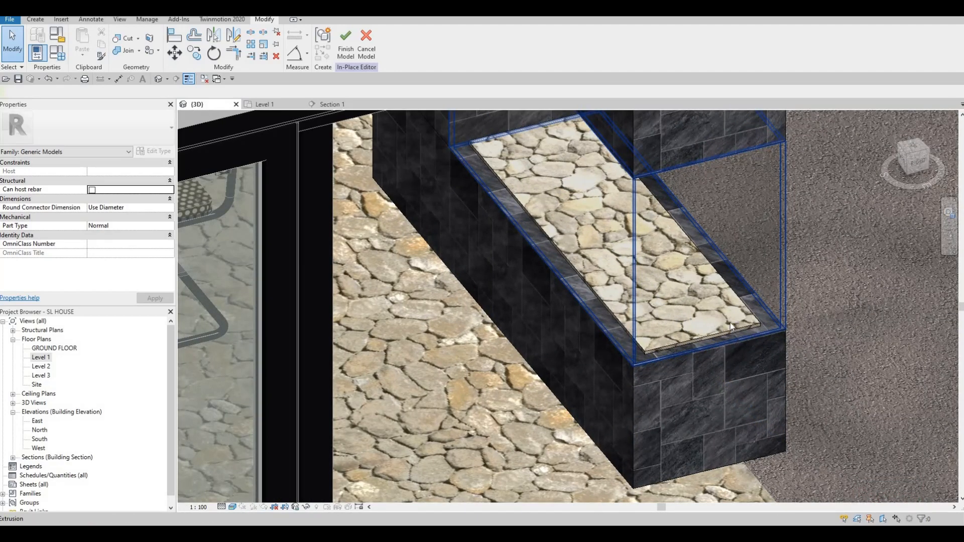
key("Tab")
key("Tab")
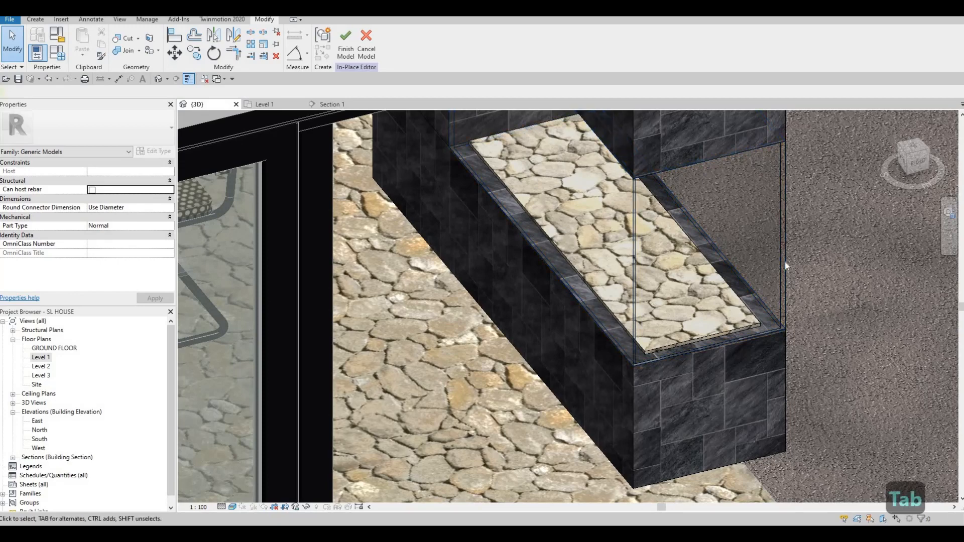
left_click(785, 261)
right_click(785, 261)
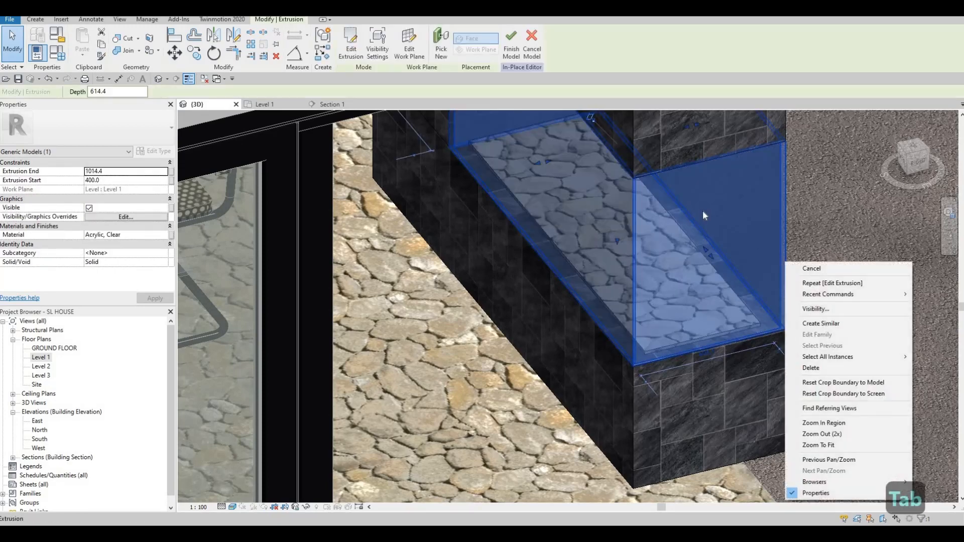
left_click(511, 44)
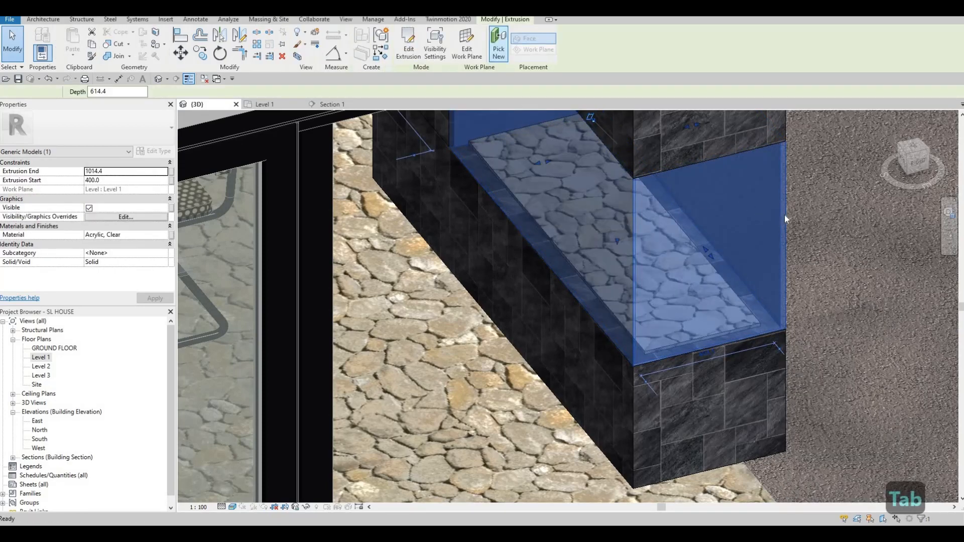
Select the slate divider and hide it in the 3D view
key("Escape")
key("Escape")
left_click(784, 214)
right_click(786, 218)
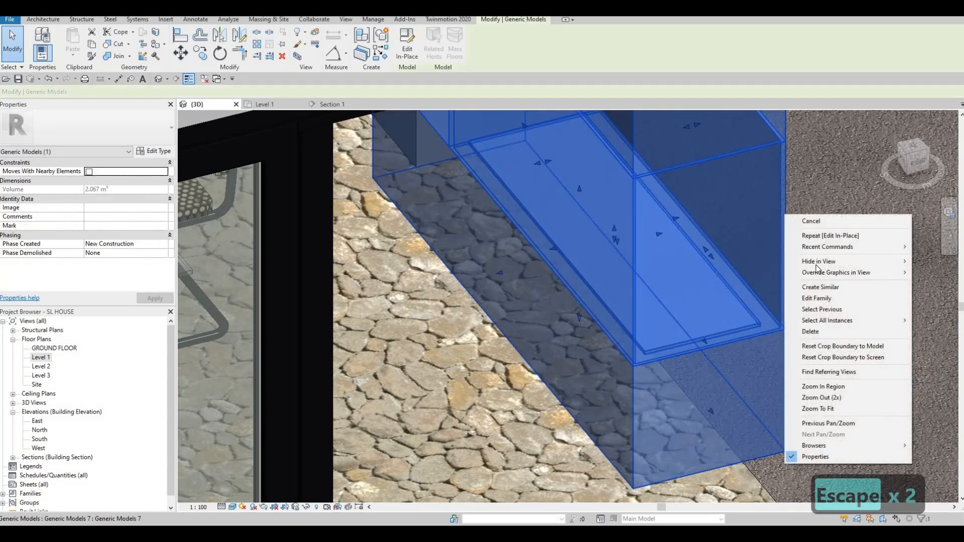
mouse_move(811, 261)
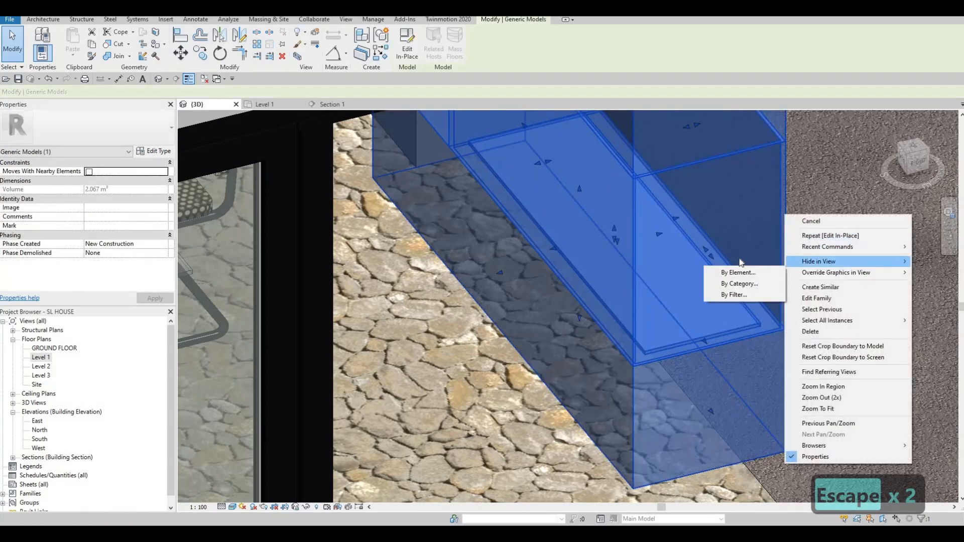
left_click(739, 259)
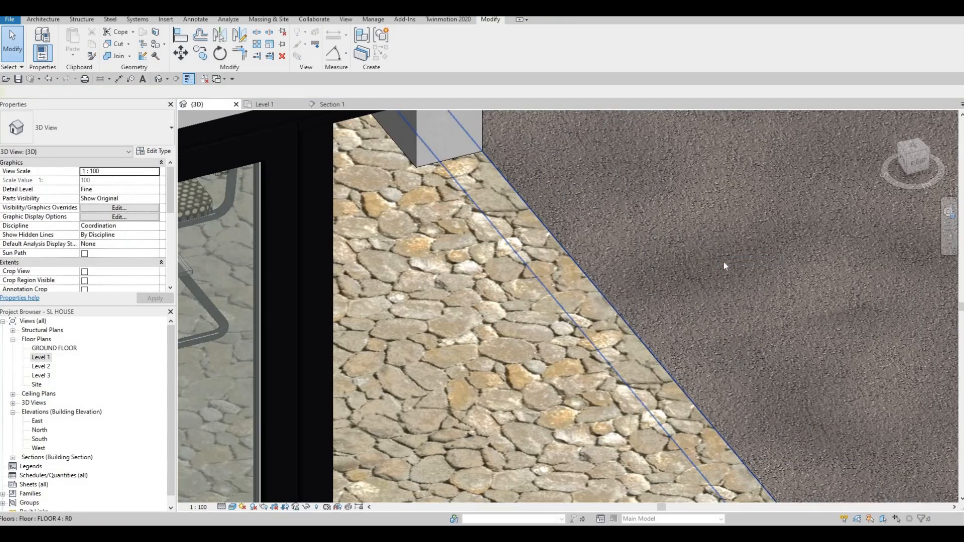
Undo hiding the slate divider and clear the selection
key("ctrl+z")
key("Escape")
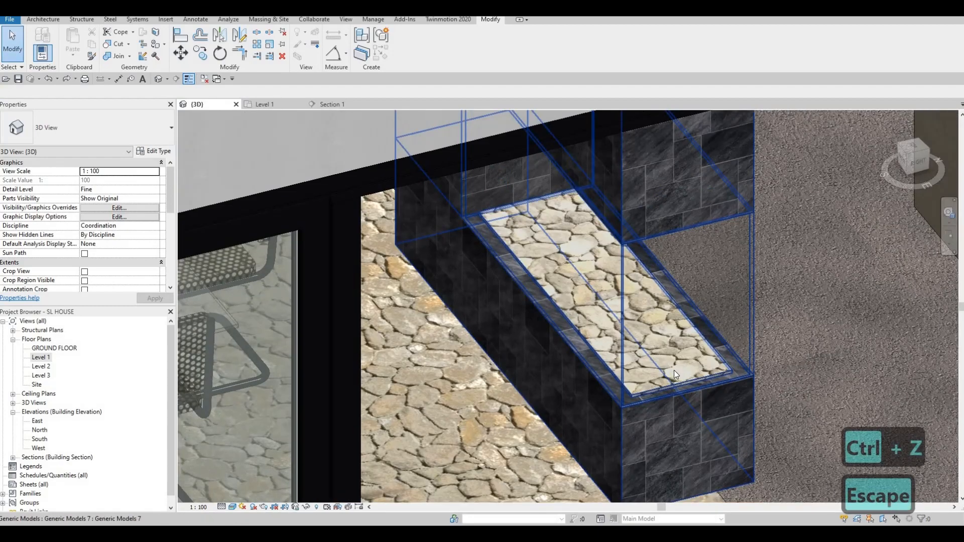
key("Escape")
Reopen the slate divider for in-place editing and try to select the rubble fill at its end edge
left_click(460, 169)
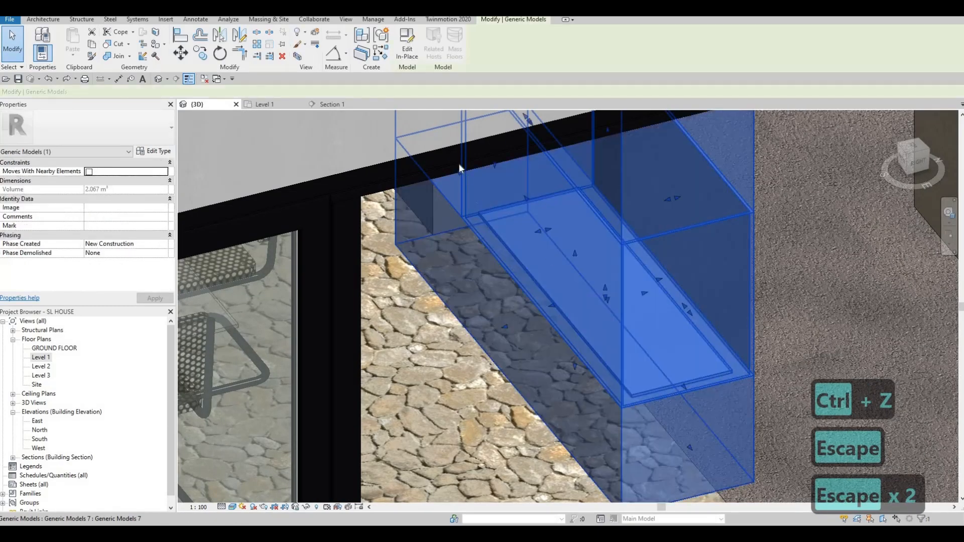
left_click(407, 44)
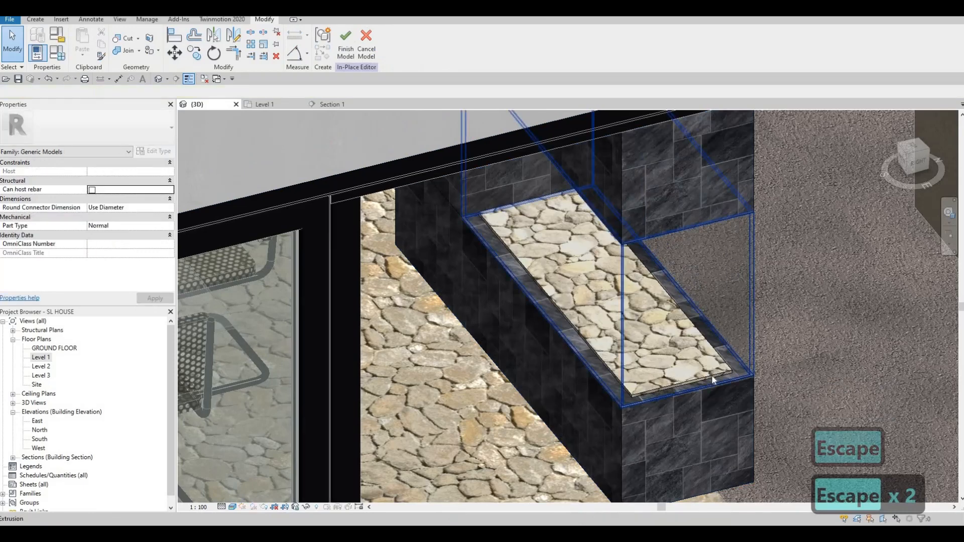
key("Tab")
key("Tab")
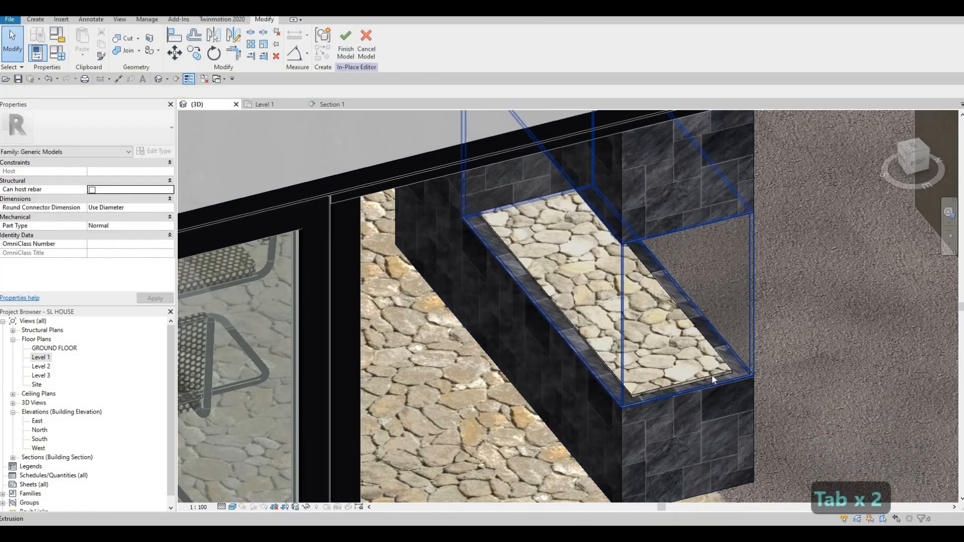
scroll(721, 368, "up", 2)
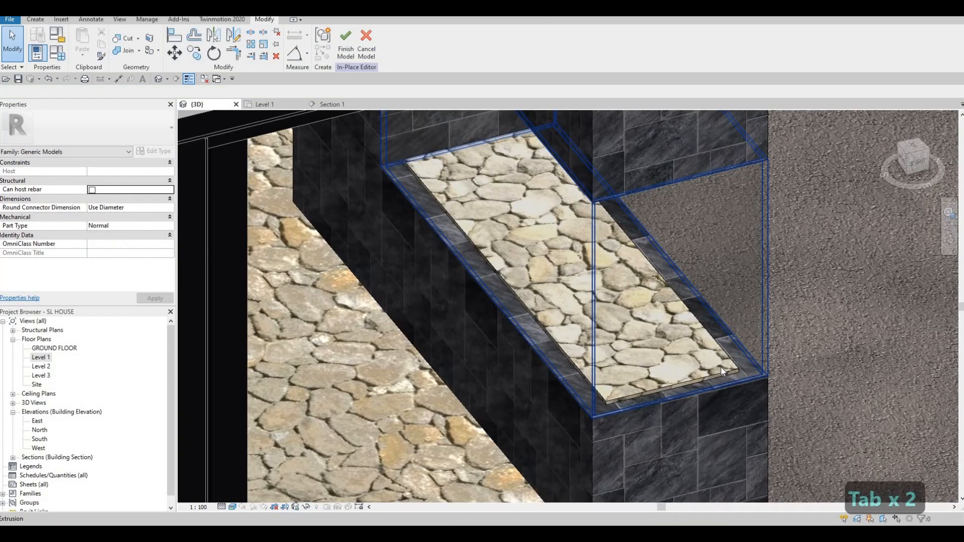
key("Tab")
key("Tab")
key("Tab")
scroll(513, 369, "down", 3)
key("Escape")
key("Escape")
key("Escape")
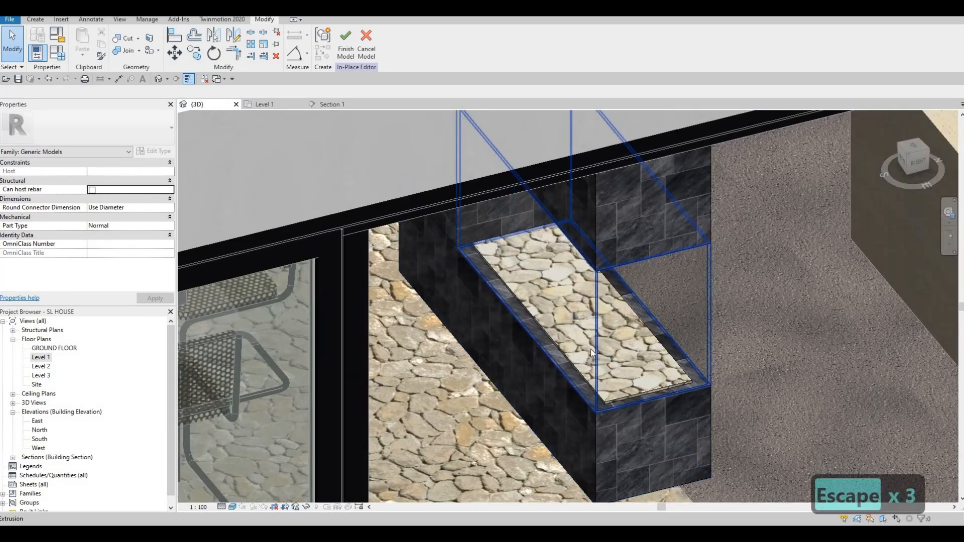
Turn off the Visible property of the clear acrylic box extrusion and clear the selection
scroll(535, 346, "down", 3)
middle_click_drag(580, 355, 612, 321)
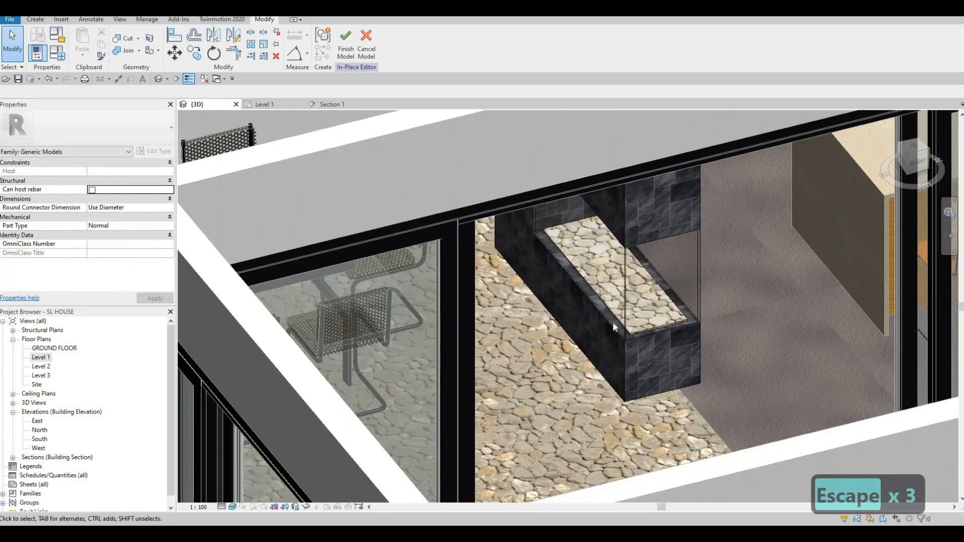
scroll(614, 322, "up", 1)
middle_click_drag(639, 252, 638, 315)
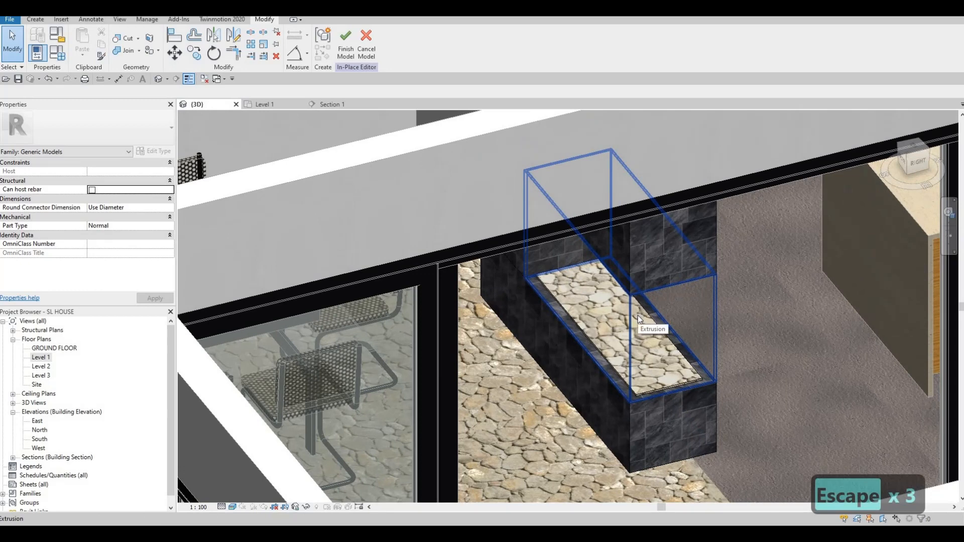
left_click(637, 315)
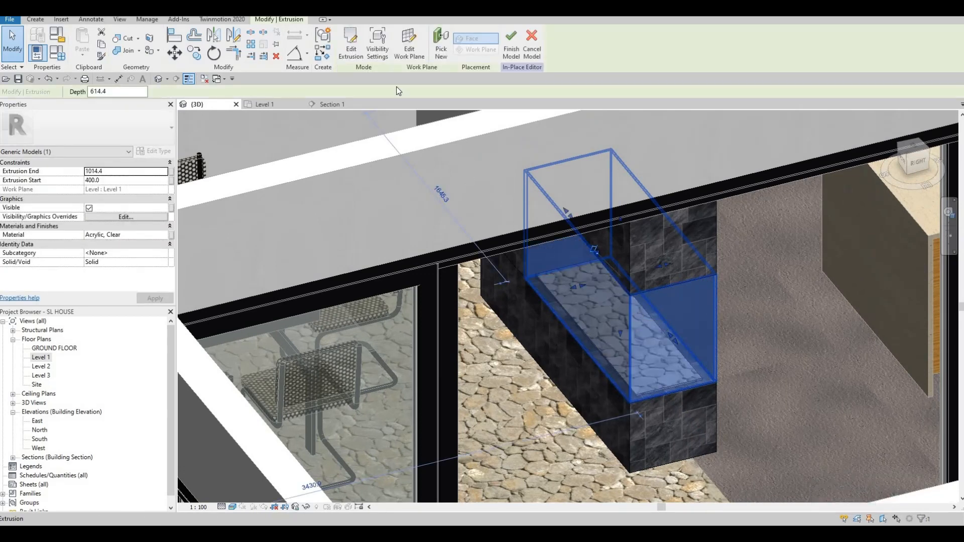
left_click(89, 208)
left_click(160, 301)
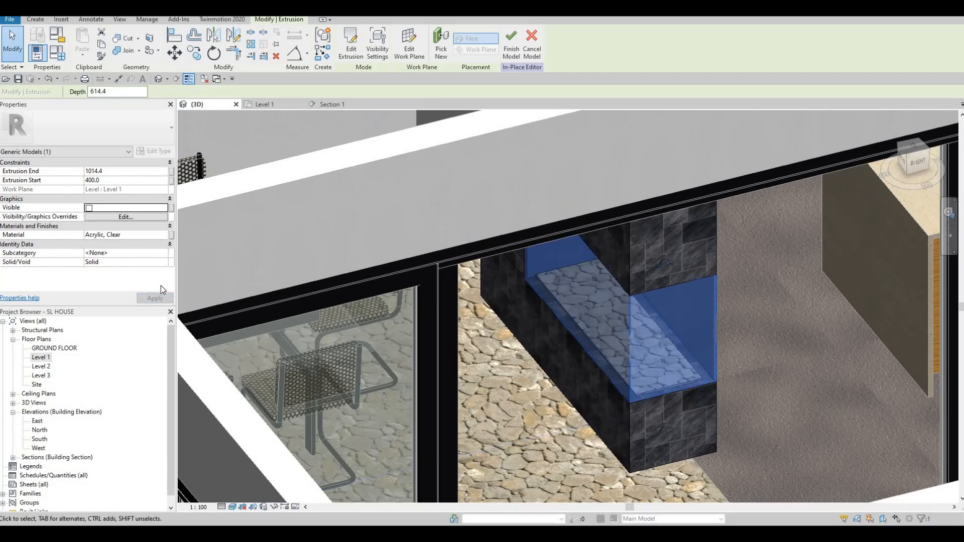
key("Escape")
key("Escape")
key("Escape")
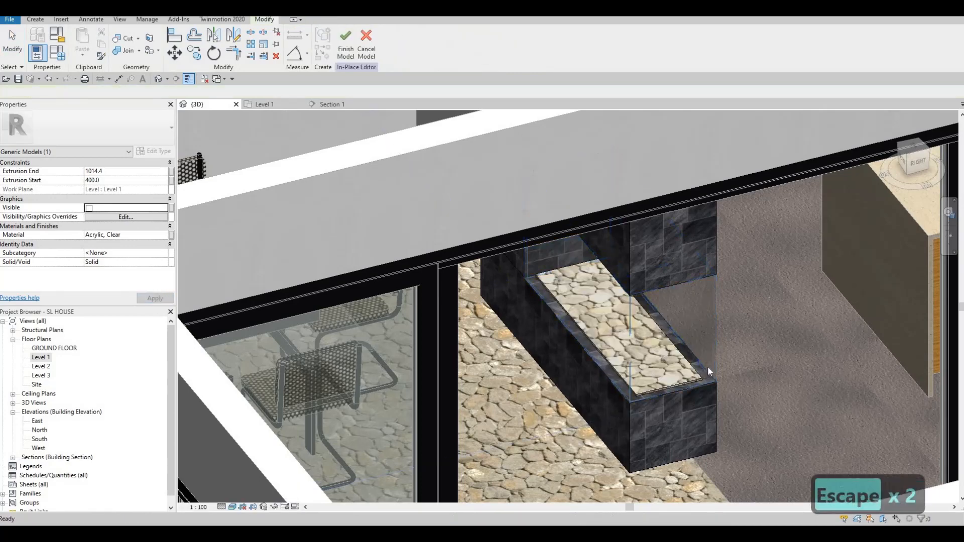
Try to select the rubble fill from the front with the acrylic box's visibility turned off
middle_click_drag(675, 458, 736, 360, "shift")
scroll(736, 360, "up", 2)
key("Tab")
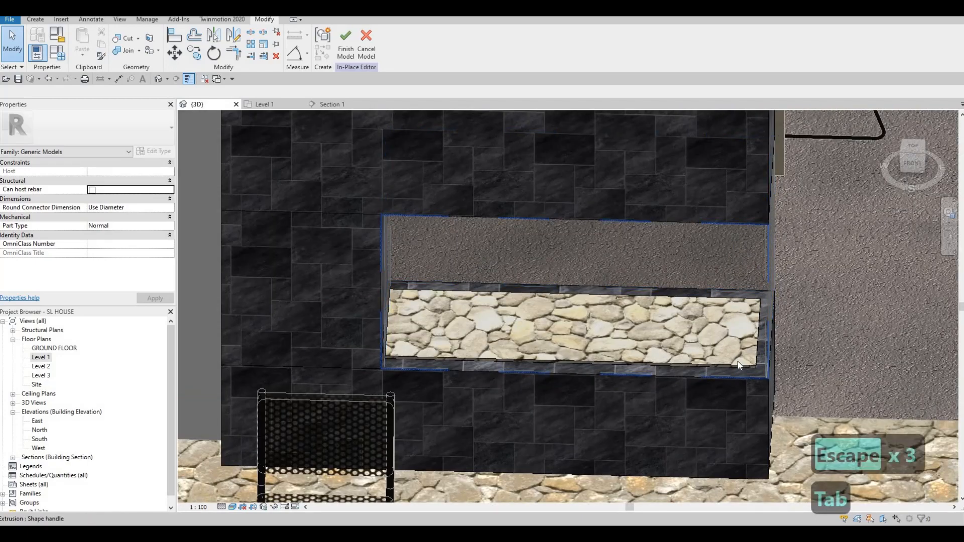
key("Tab")
key("Tab")
key("Tab")
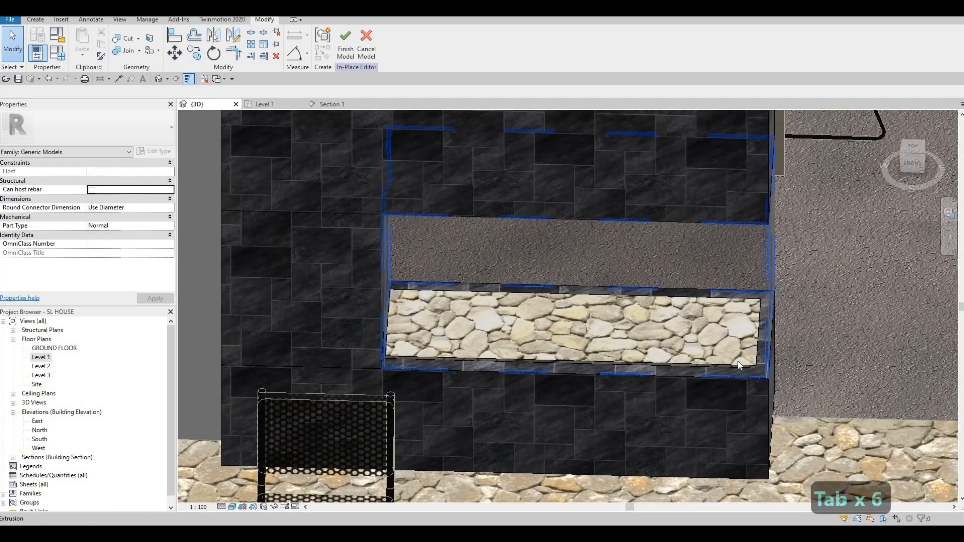
left_click(738, 365)
key("Escape")
key("Escape")
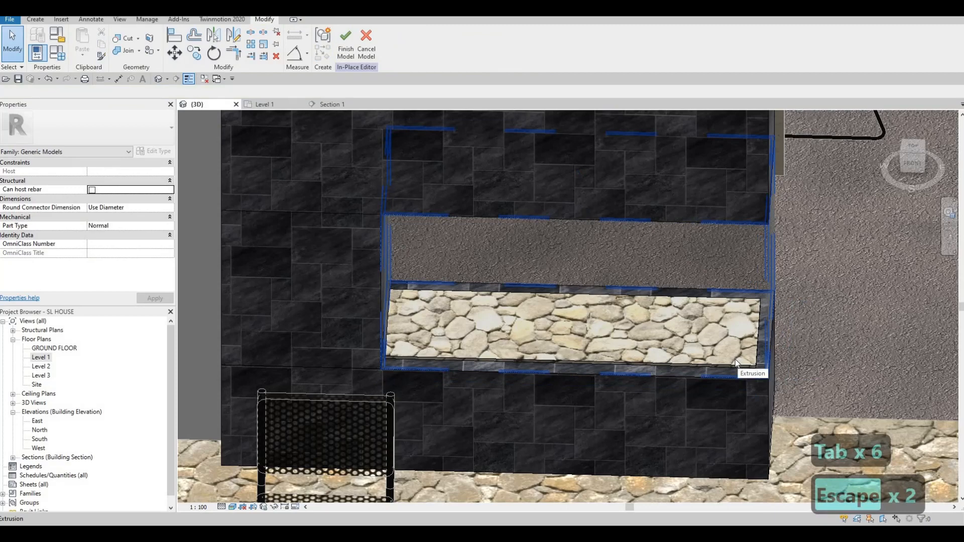
Undo the acrylic box's visibility change, check its Visible property and clear the selection
key("ctrl+z")
key("Escape")
left_click(756, 354)
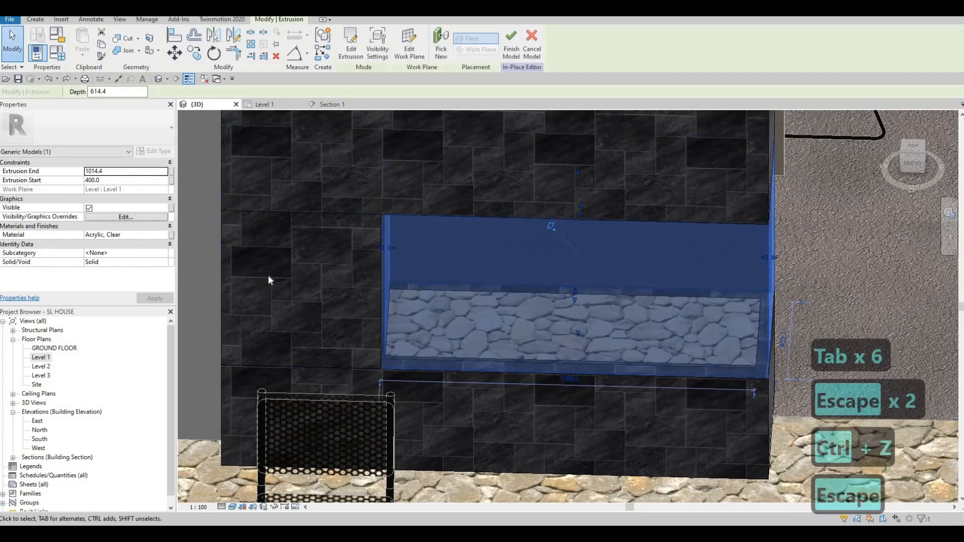
key("Escape")
Open the Level 1 floor plan while keeping the divider open for in-place editing
middle_click_drag(617, 377, 638, 357, "shift")
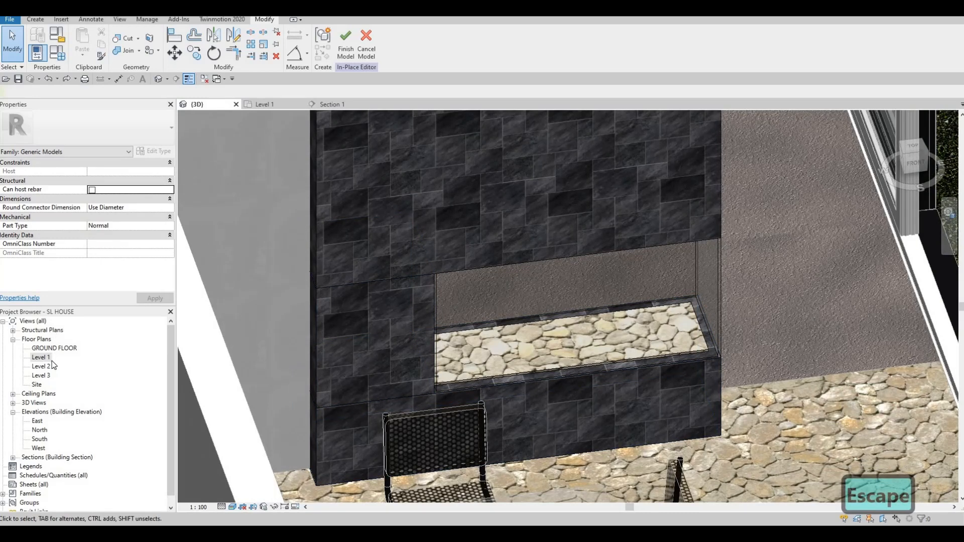
double_click(50, 359)
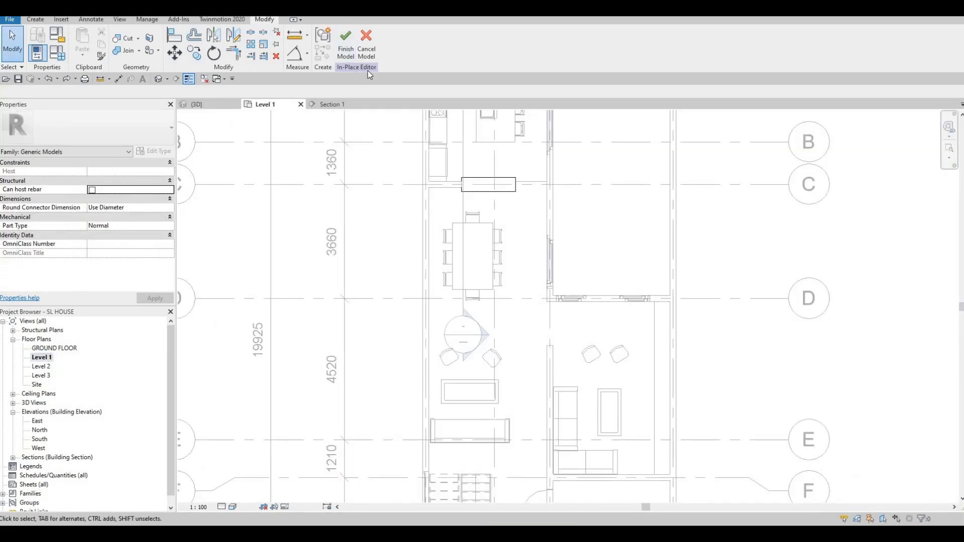
Finish the in-place divider model and switch to the 3D view
left_click(345, 49)
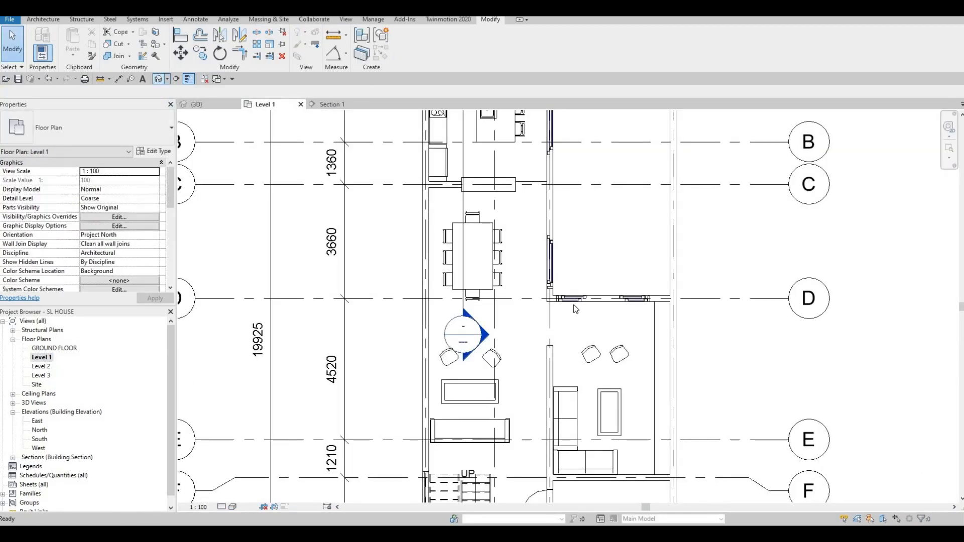
key("ctrl+Tab")
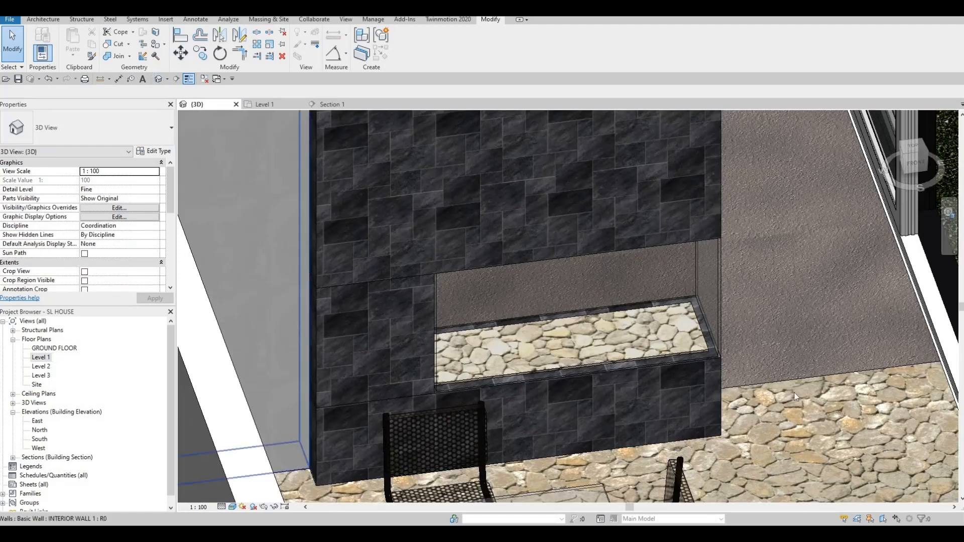
Check the layer material in the structure of the Level 1 floor type, then close it and clear the selection
left_click(733, 395)
left_click(154, 151)
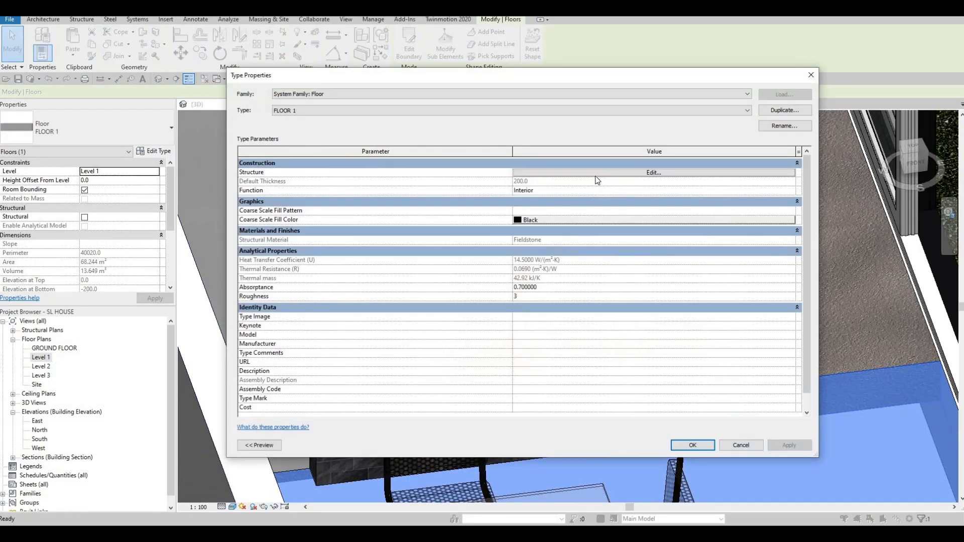
left_click(597, 176)
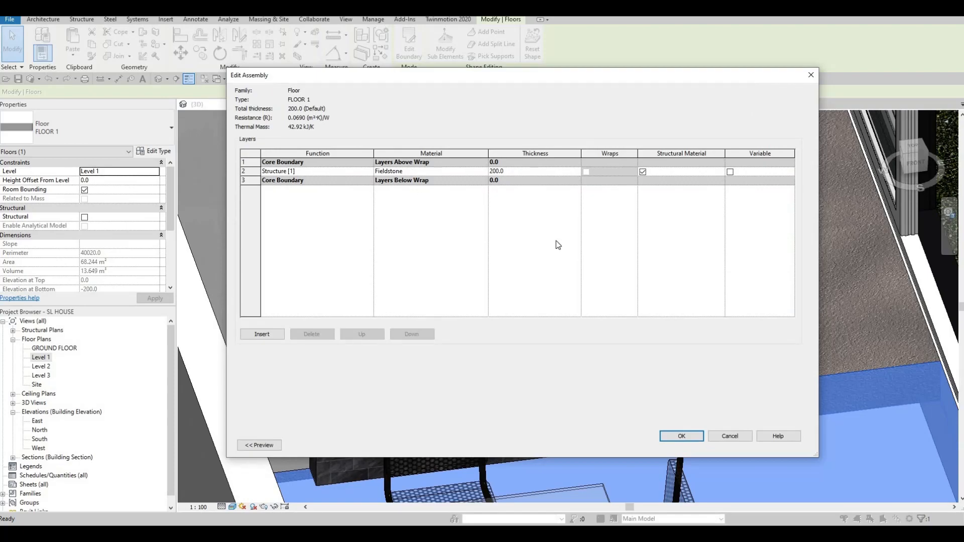
key("Escape")
key("Escape")
key("Escape")
scroll(505, 396, "down", 2)
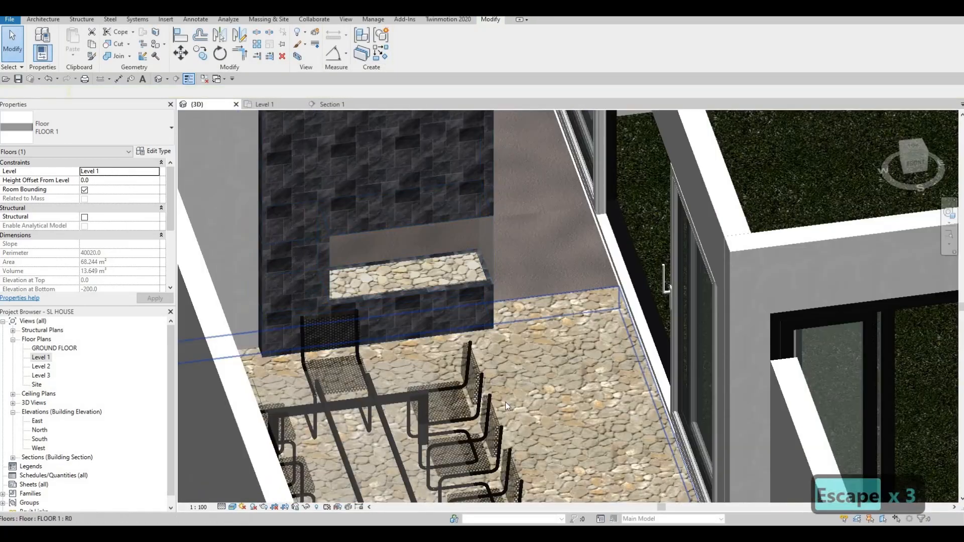
key("Escape")
key("Escape")
Examine the finished divider and the surrounding dining, living and garage areas in 3D from several sides
scroll(504, 399, "down", 1)
middle_click_drag(353, 283, 440, 297, "shift")
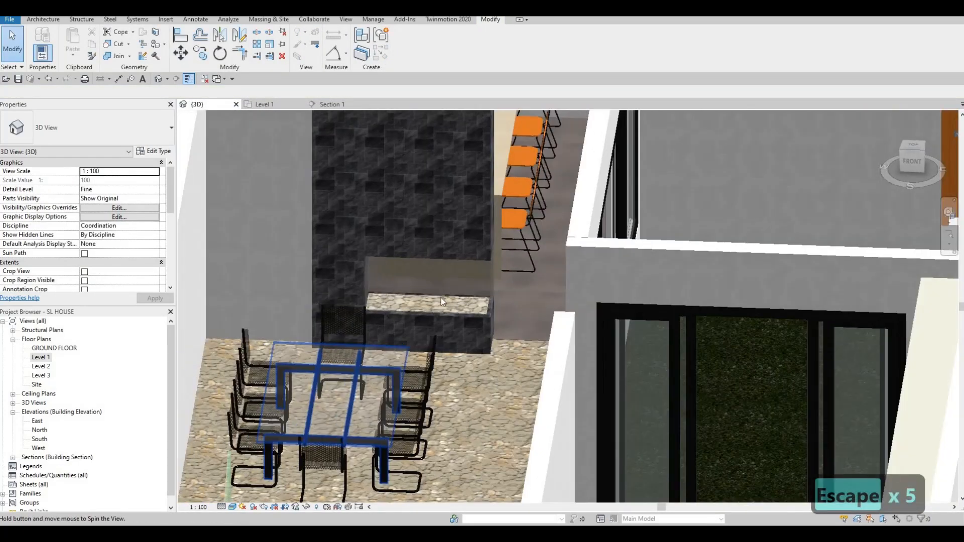
scroll(441, 297, "up", 3)
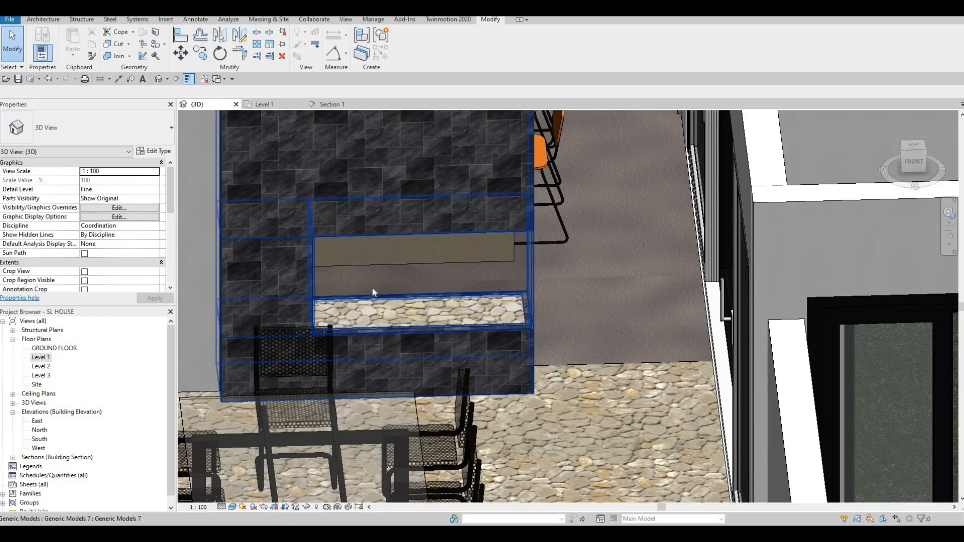
middle_click_drag(491, 441, 512, 334)
scroll(371, 302, "down", 2)
scroll(555, 369, "down", 2)
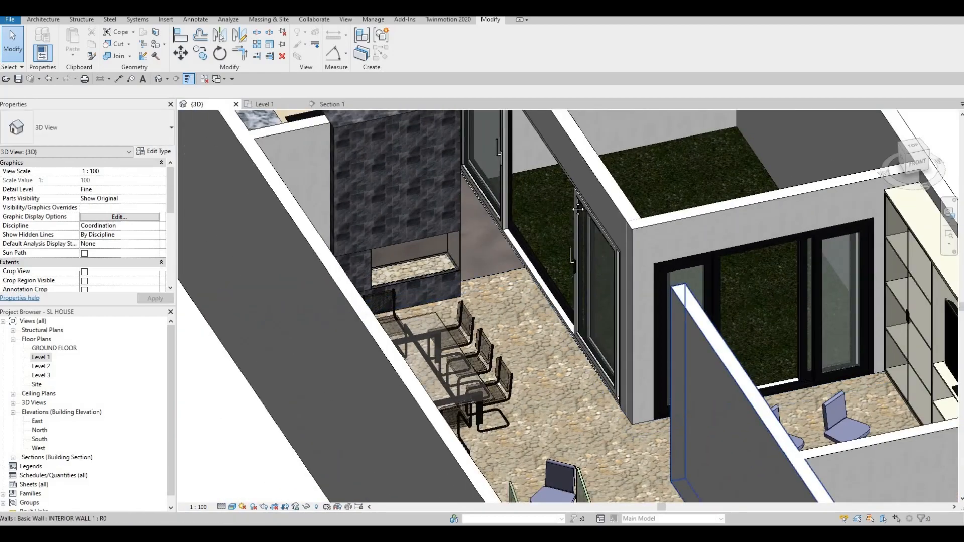
middle_click_drag(578, 209, 446, 281, "shift")
middle_click_drag(442, 432, 502, 241)
scroll(468, 352, "down", 1)
scroll(468, 352, "down", 2)
middle_click_drag(468, 353, 532, 331)
middle_click_drag(447, 311, 556, 329, "shift")
scroll(552, 280, "up", 4)
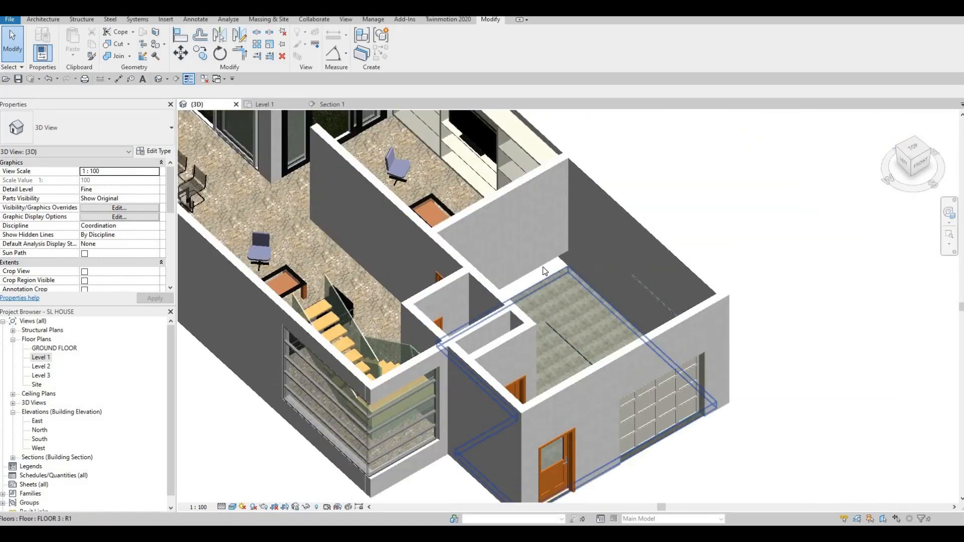
Set the base constraint of the three interior walls around the garage to GROUND FLOOR and clear the selection
left_click(538, 294)
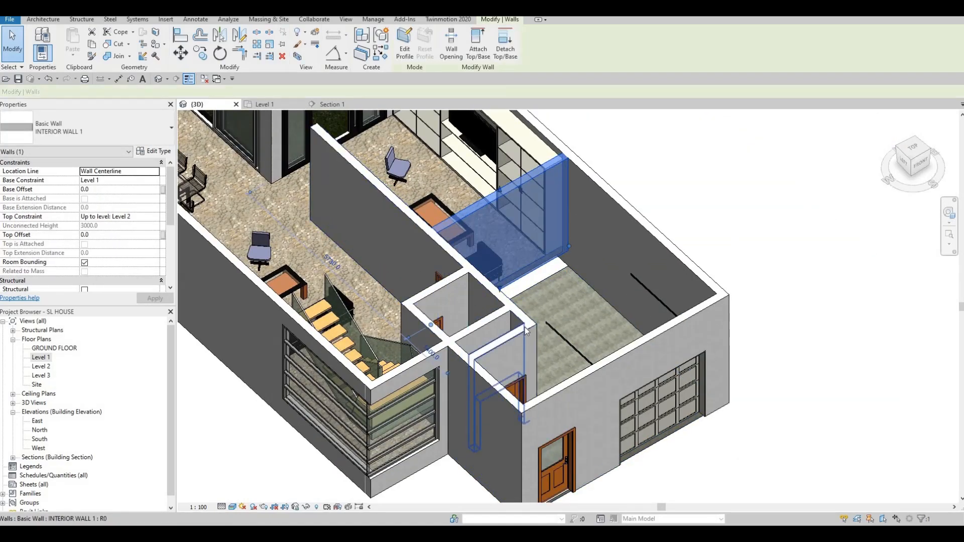
middle_click_drag(398, 404, 380, 360, "shift")
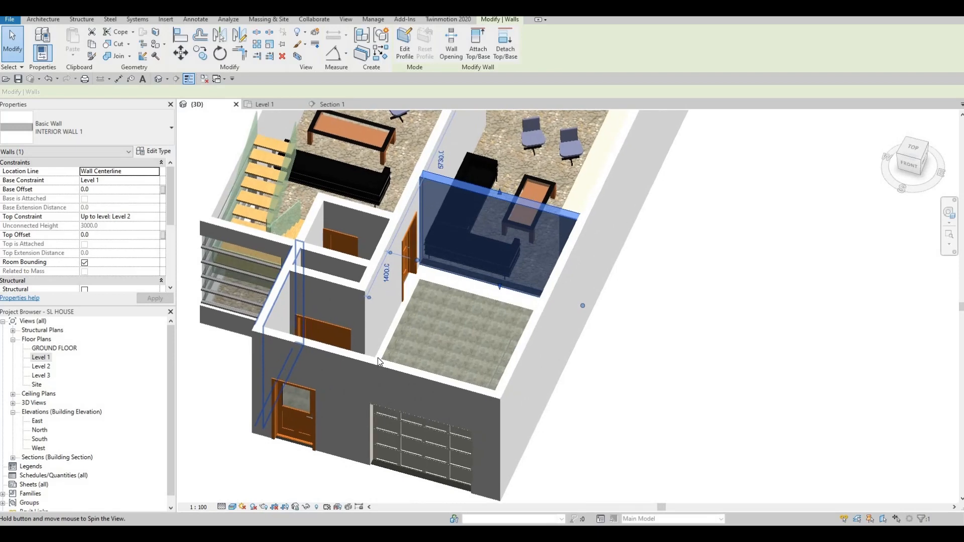
left_click(388, 327, "ctrl")
middle_click_drag(367, 344, 287, 214, "shift")
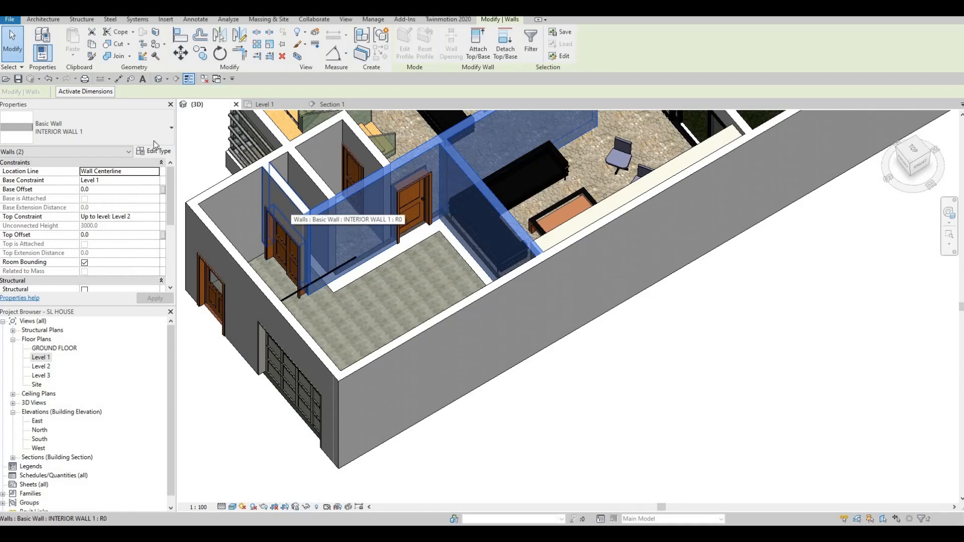
left_click(293, 208, "ctrl")
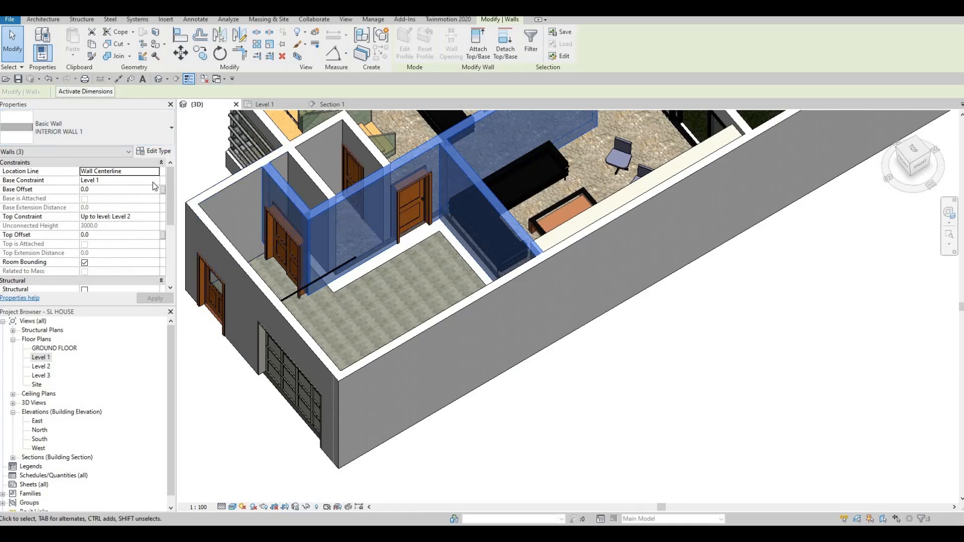
left_click(155, 180)
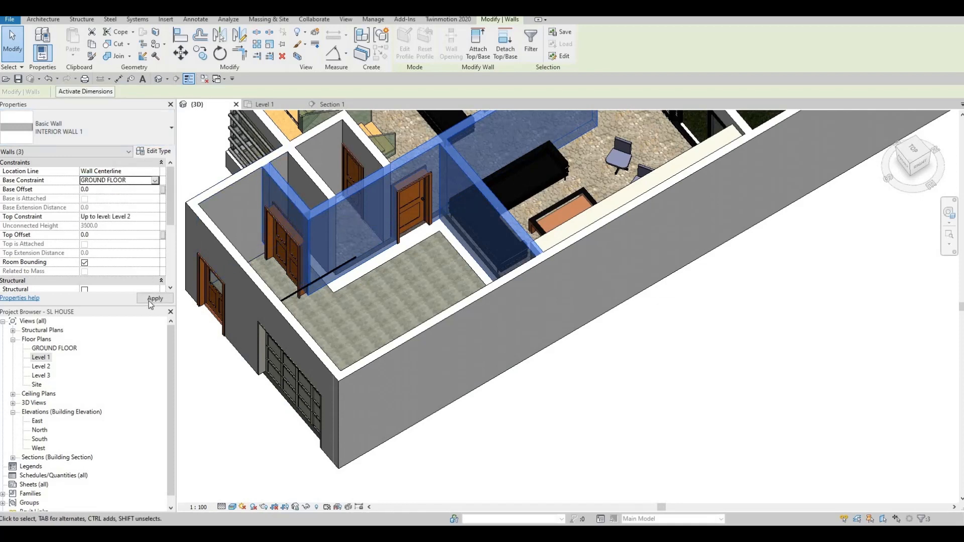
key("Escape")
key("Escape")
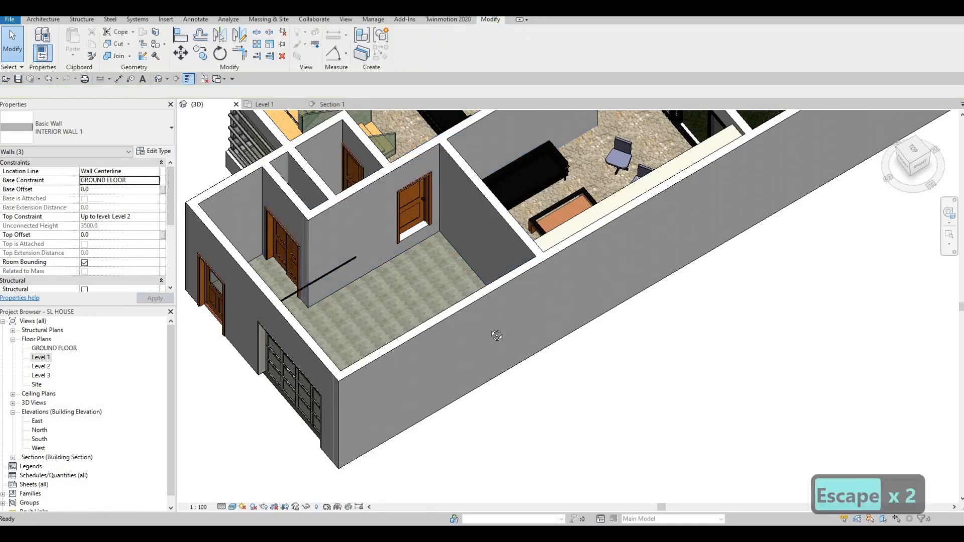
Examine the garage's interior walls and the Level 1 living areas in 3D from several sides
middle_click_drag(440, 393, 432, 305, "shift")
scroll(431, 305, "up", 2)
scroll(432, 305, "down", 1)
middle_click_drag(452, 414, 474, 475, "shift")
middle_click_drag(451, 253, 357, 412)
middle_click_drag(405, 243, 404, 238, "shift")
middle_click_drag(502, 196, 452, 185, "shift")
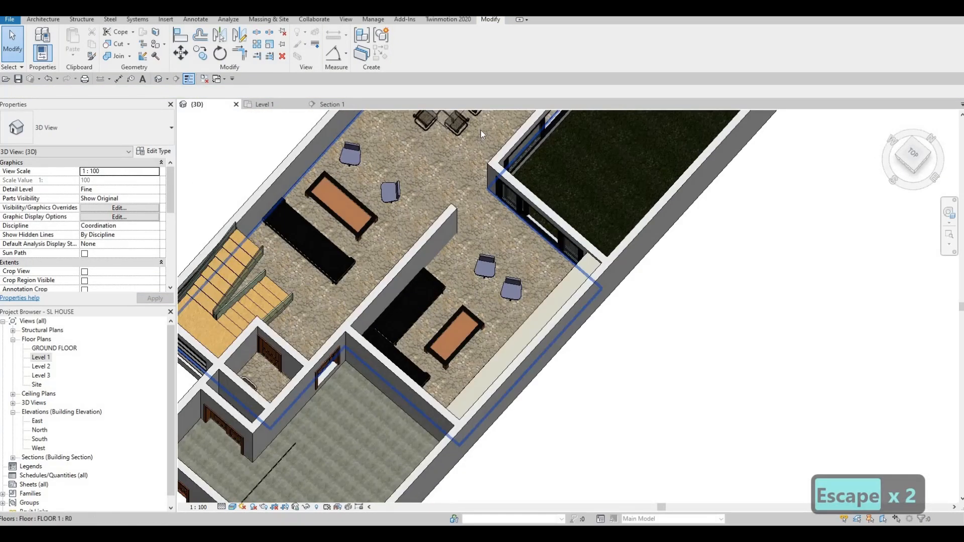
middle_click_drag(481, 130, 291, 223)
middle_click_drag(648, 269, 633, 361, "shift")
middle_click_drag(281, 268, 351, 301)
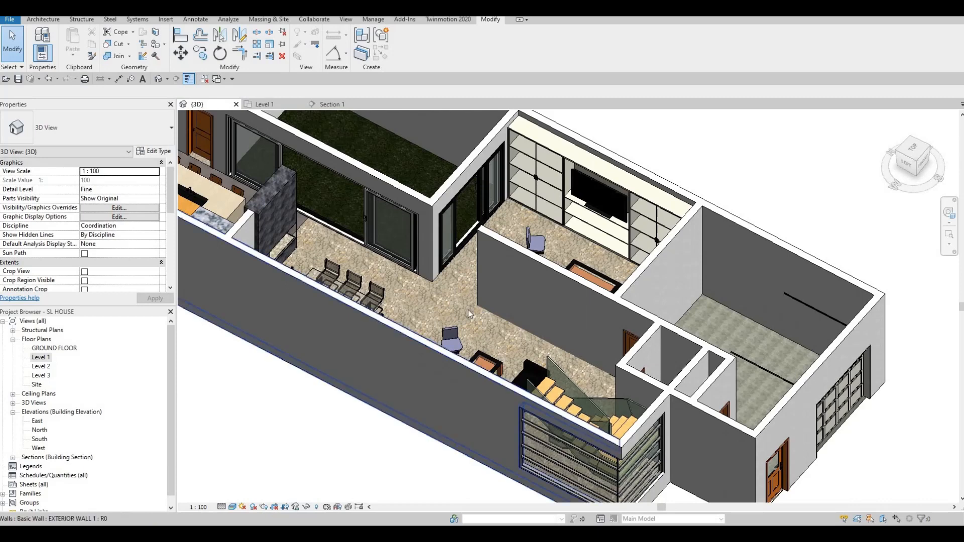
Open the Level 1 floor plan and bring the partition wall between the two living areas into view
double_click(41, 358)
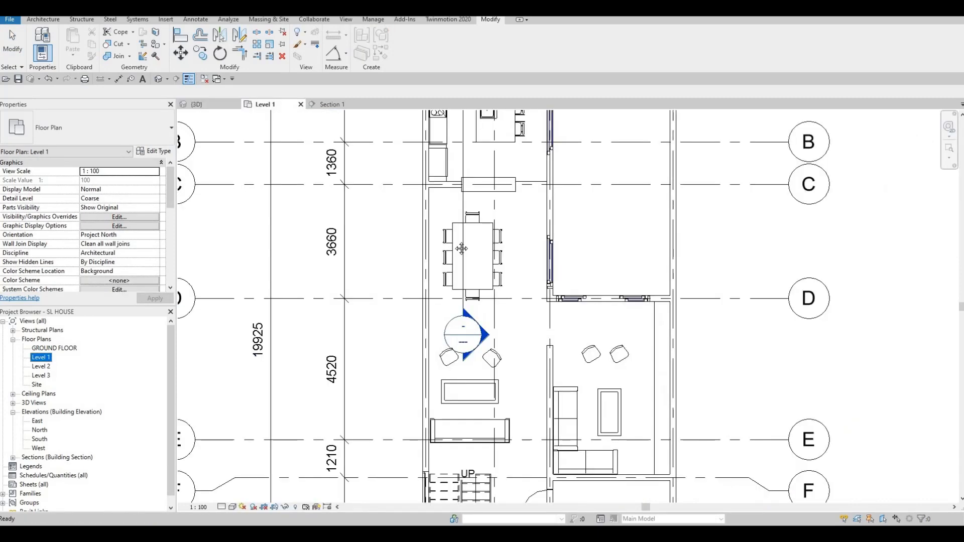
middle_click_drag(396, 423, 445, 278)
scroll(445, 277, "down", 2)
middle_click_drag(376, 250, 239, 281)
scroll(431, 271, "up", 2)
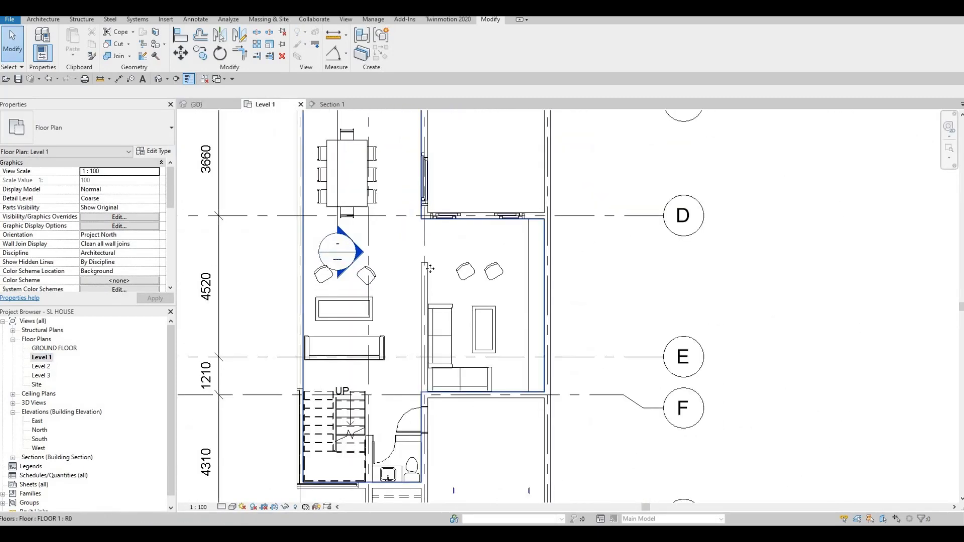
Examine the free end of the partition wall beside the sofa and the surrounding plan layout
left_click(424, 268)
left_click_drag(421, 303, 430, 304)
scroll(422, 304, "up", 4)
key("Escape")
scroll(468, 323, "down", 5)
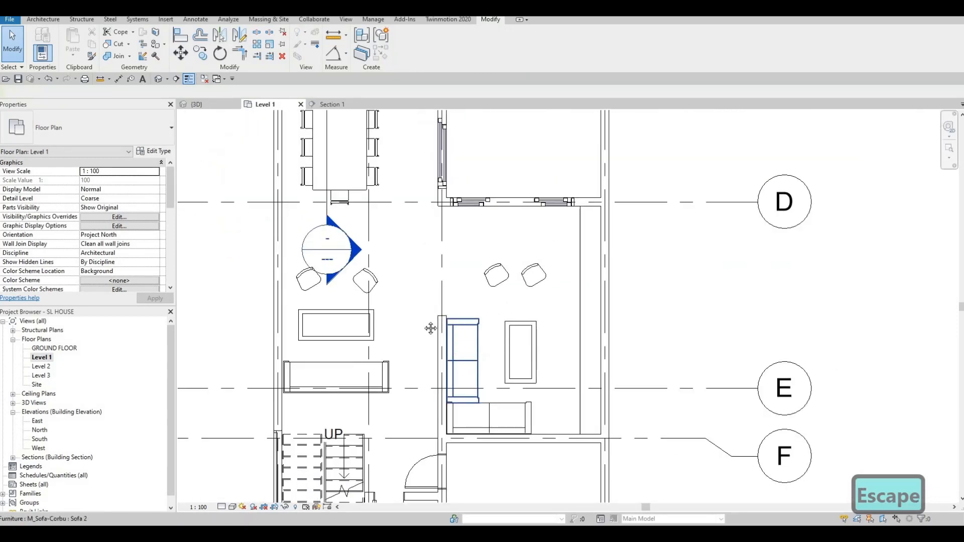
middle_click_drag(430, 329, 431, 356)
scroll(431, 354, "down", 1)
middle_click_drag(421, 279, 354, 275)
scroll(335, 135, "down", 1)
middle_click_drag(335, 135, 364, 246)
scroll(364, 245, "down", 1)
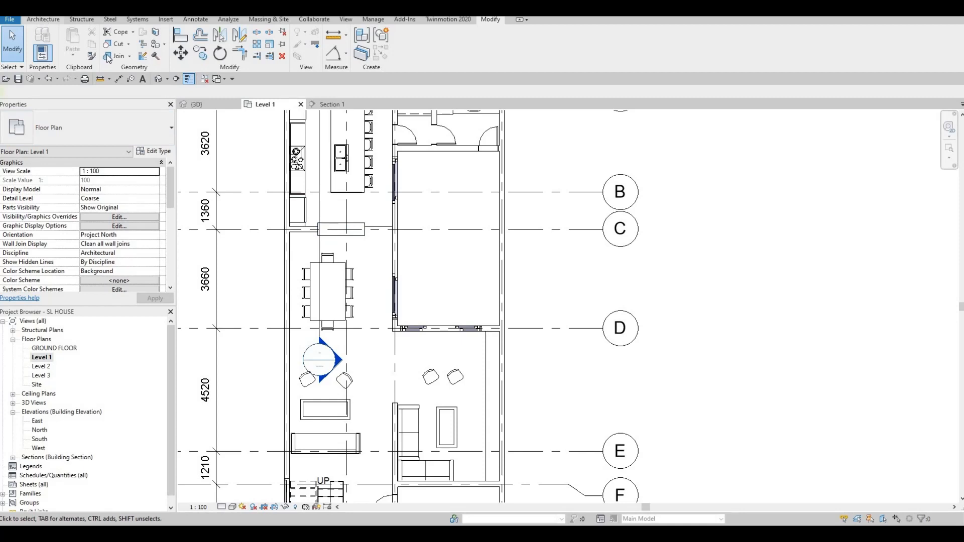
Start a new in-place model in the Generic Models category and accept its default name
left_click(43, 19)
left_click(120, 59)
left_click(130, 95)
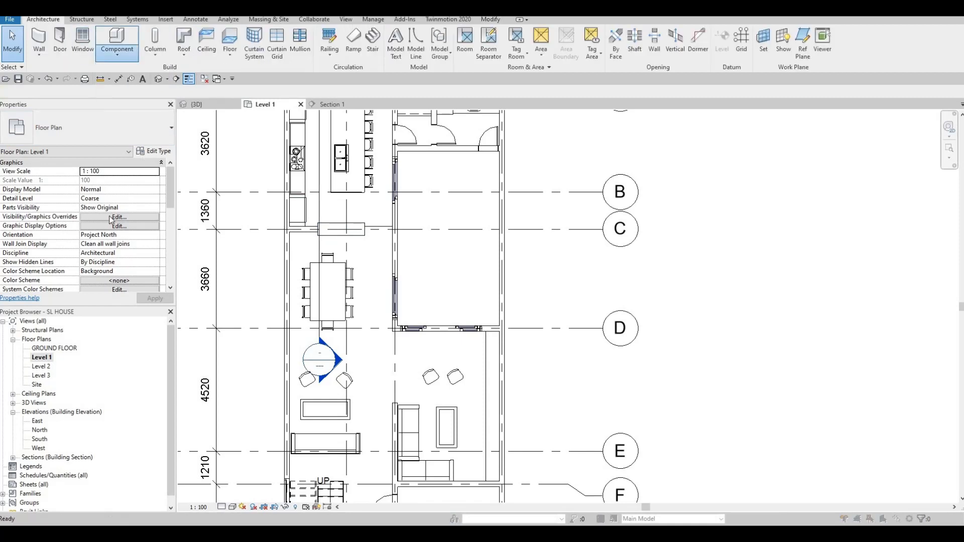
scroll(44, 196, "down", 3)
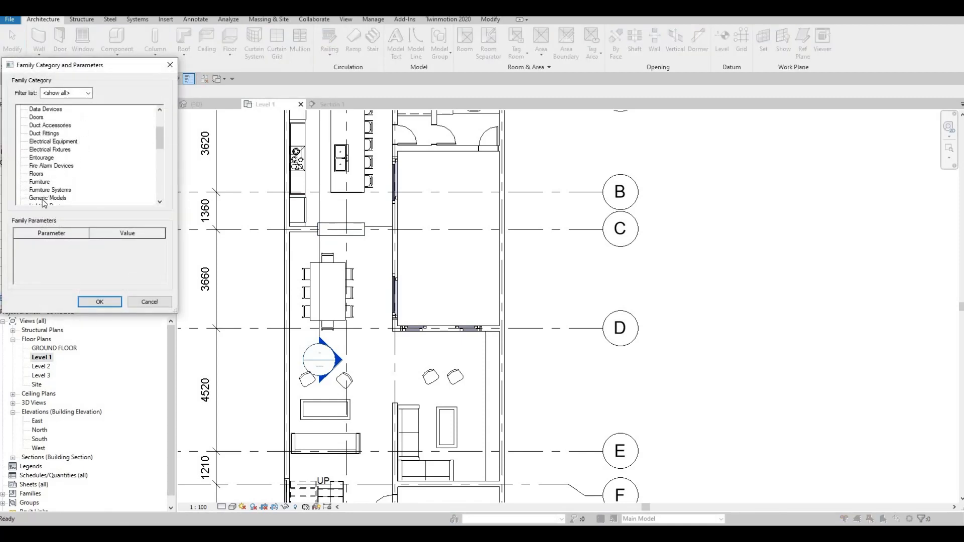
key("g")
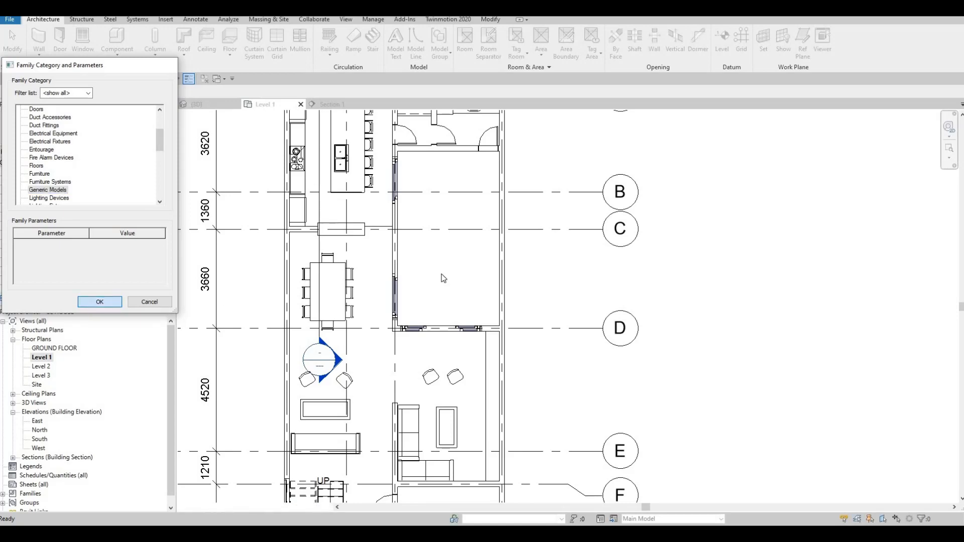
left_click(99, 302)
left_click(478, 287)
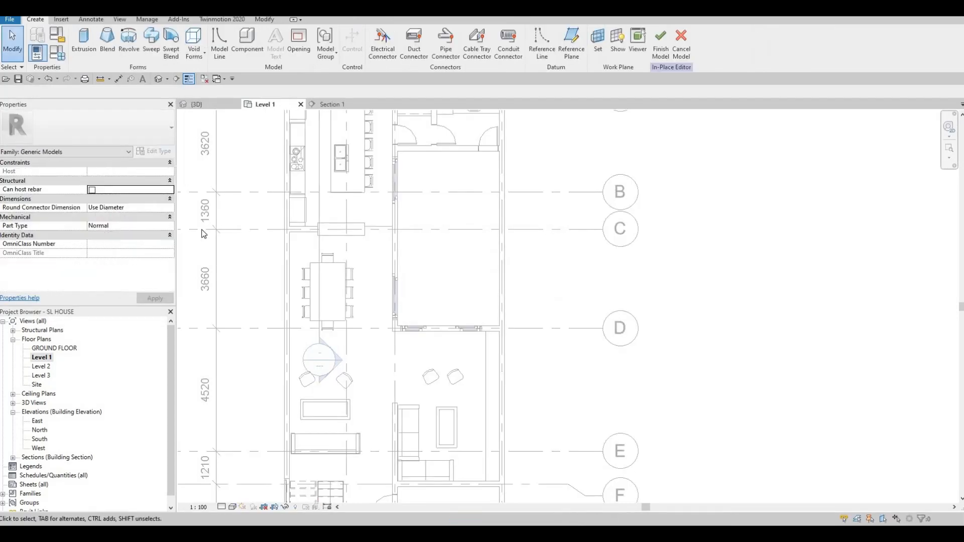
Start an extrusion with a rectangular profile and set its start to 0 and its end to 400
left_click(83, 42)
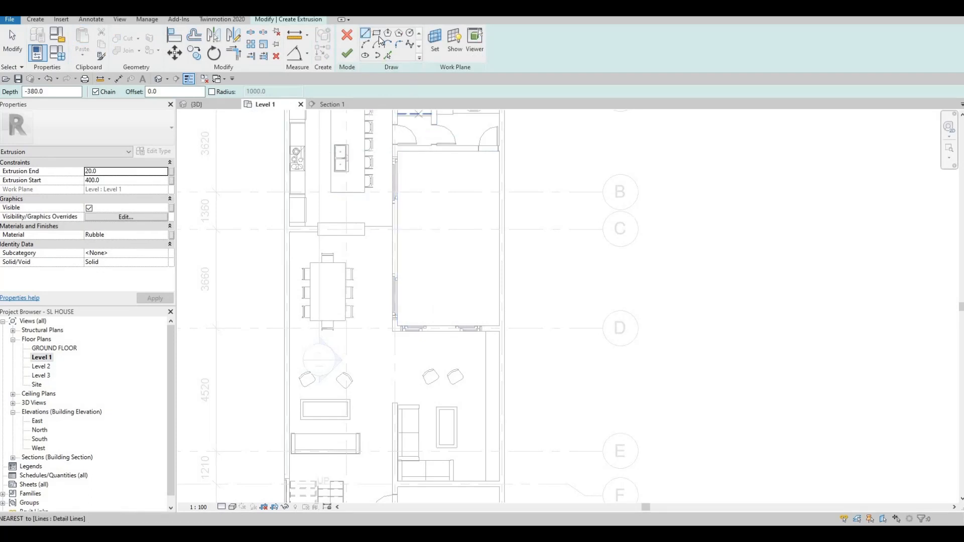
left_click(376, 33)
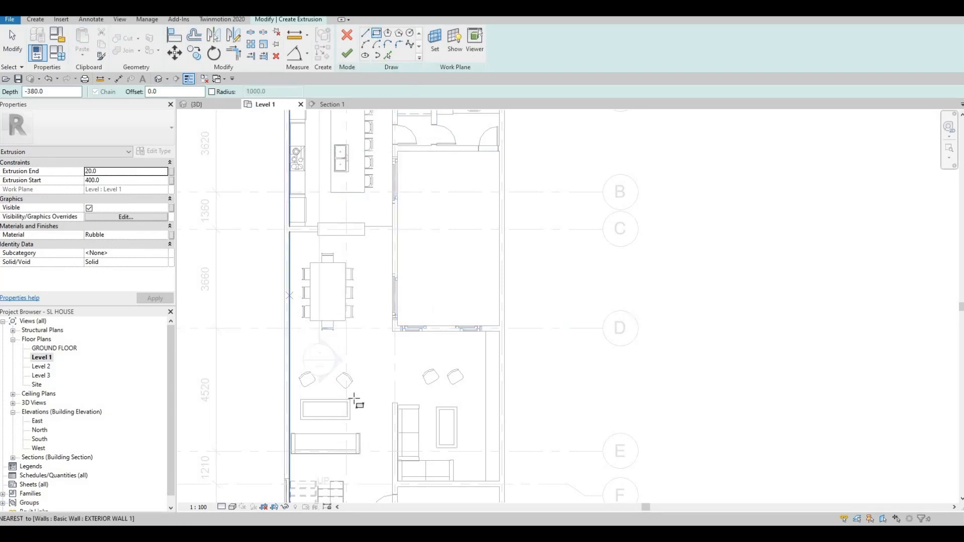
scroll(469, 393, "up", 4)
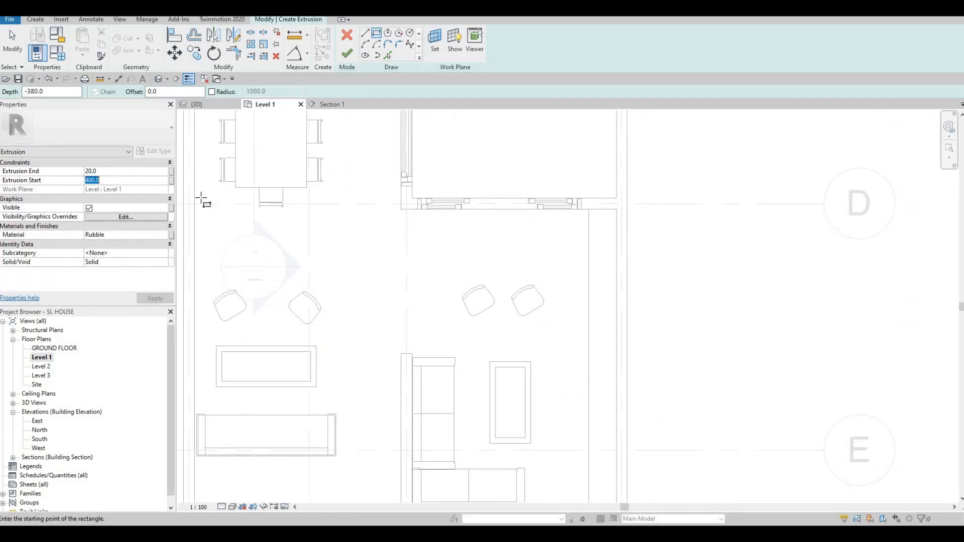
type("0")
left_click(121, 174)
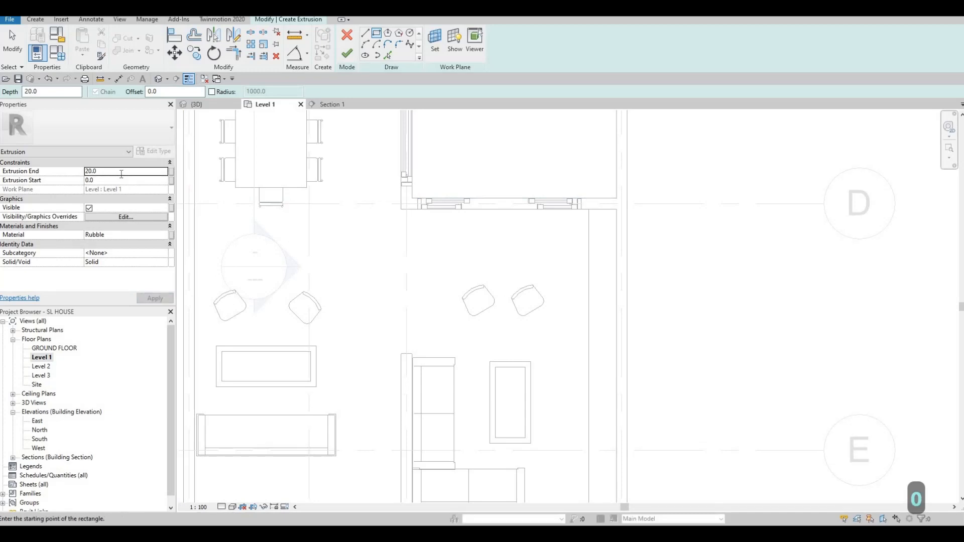
type("400")
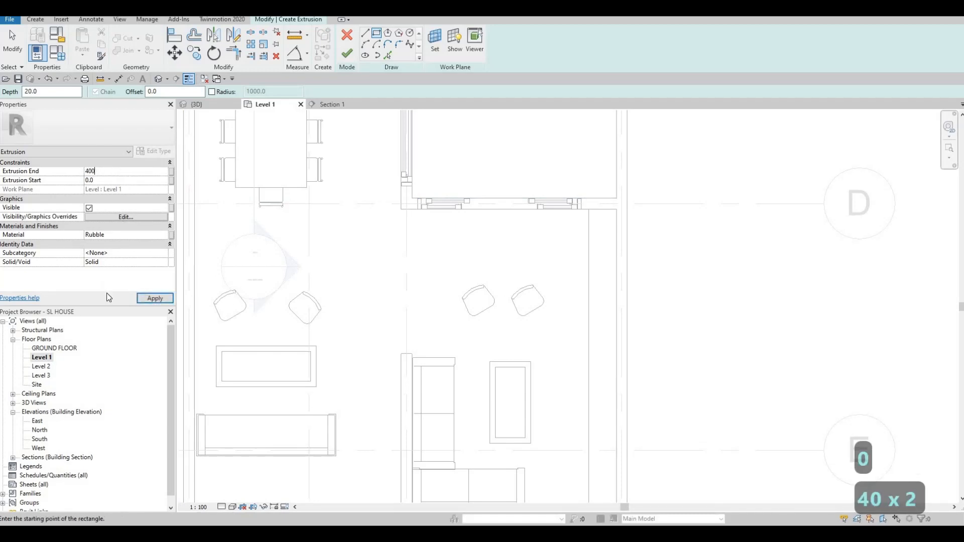
Search the project materials for slate and assign Slate to the extrusion
left_click(164, 234)
left_click(166, 234)
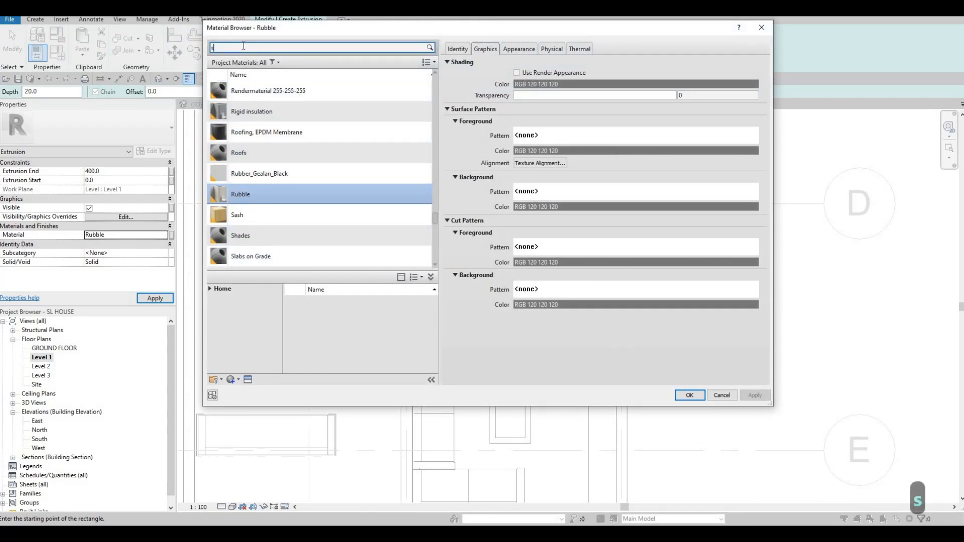
left_click(327, 97)
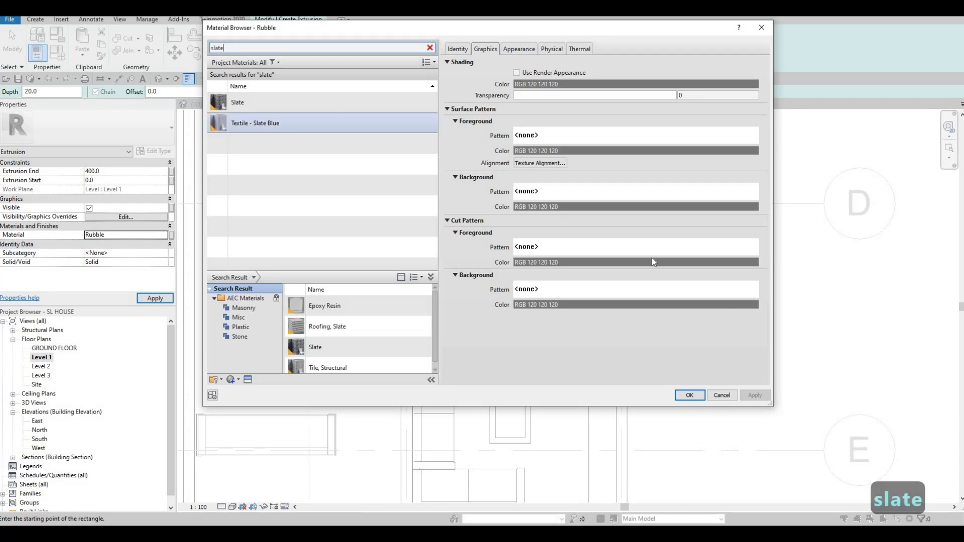
key("Return")
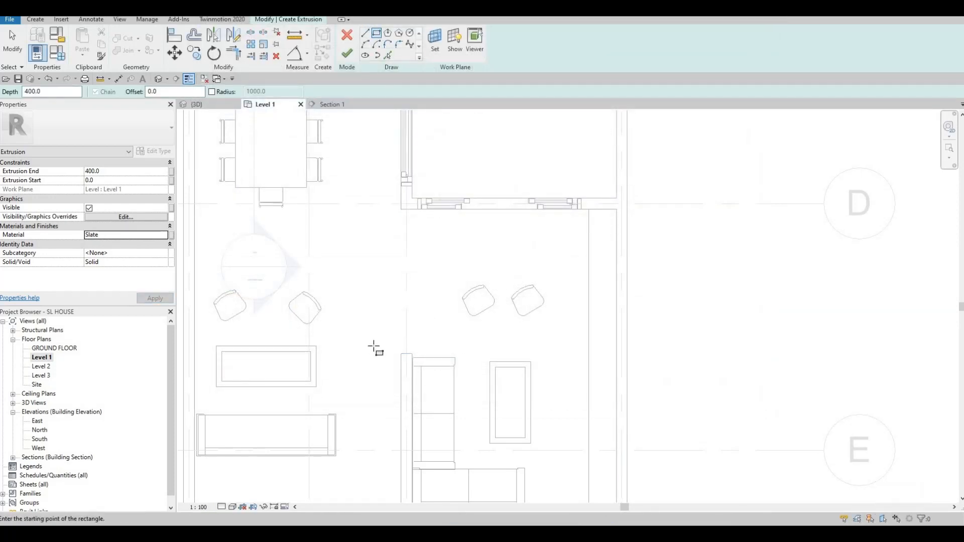
Sketch a rectangular profile about 1340 mm long extending from the free end of the partition wall beside the sofa
scroll(428, 365, "up", 2)
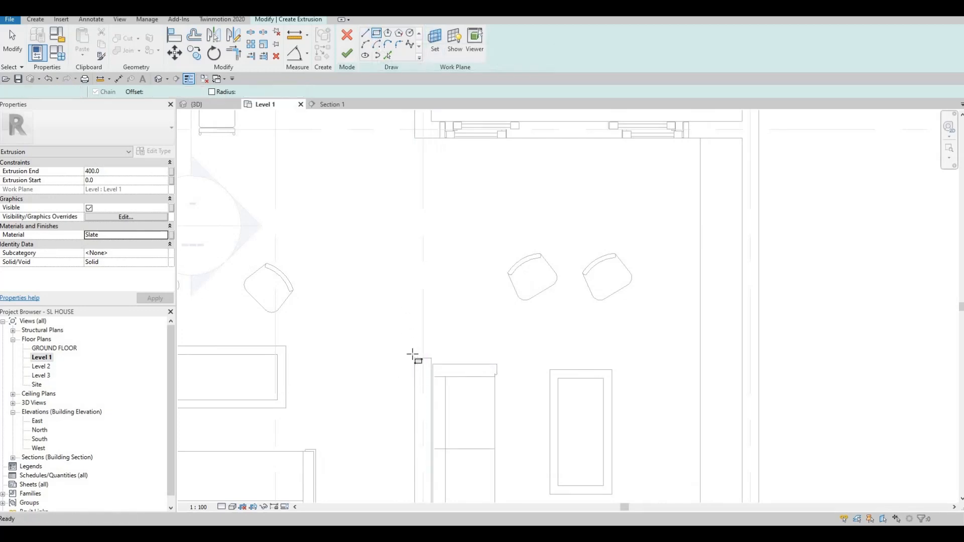
left_click(458, 222)
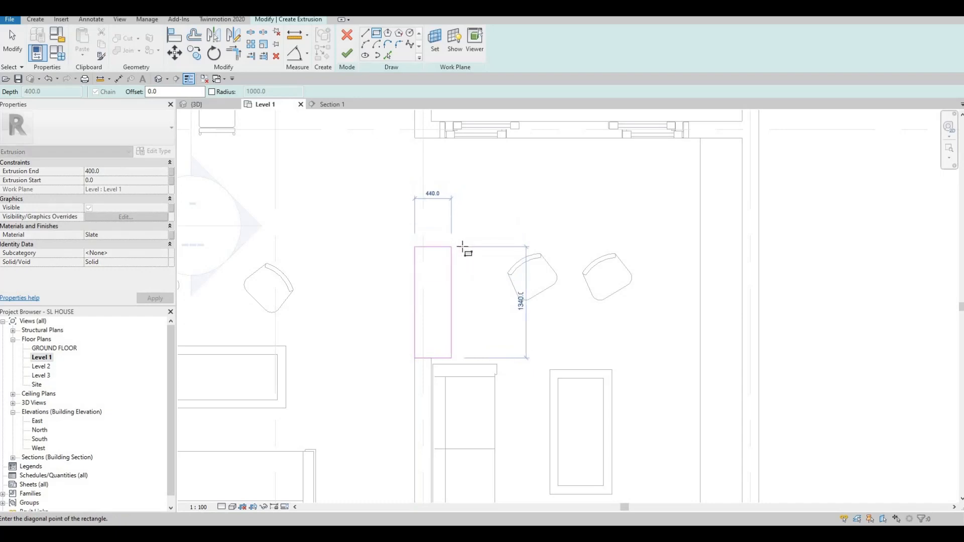
key("Escape")
key("Escape")
key("Escape")
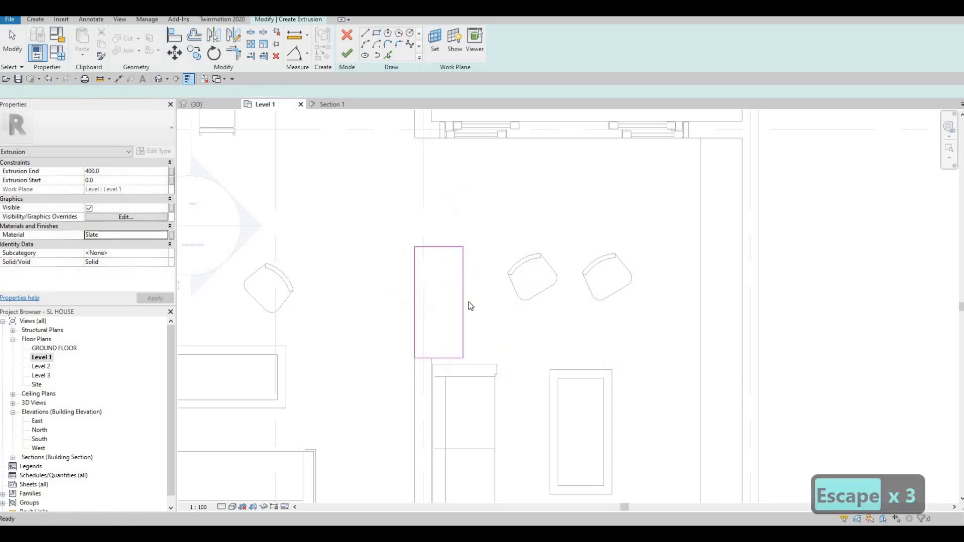
Move the whole rectangular profile sideways so it is centred on the partition wall
key("Tab")
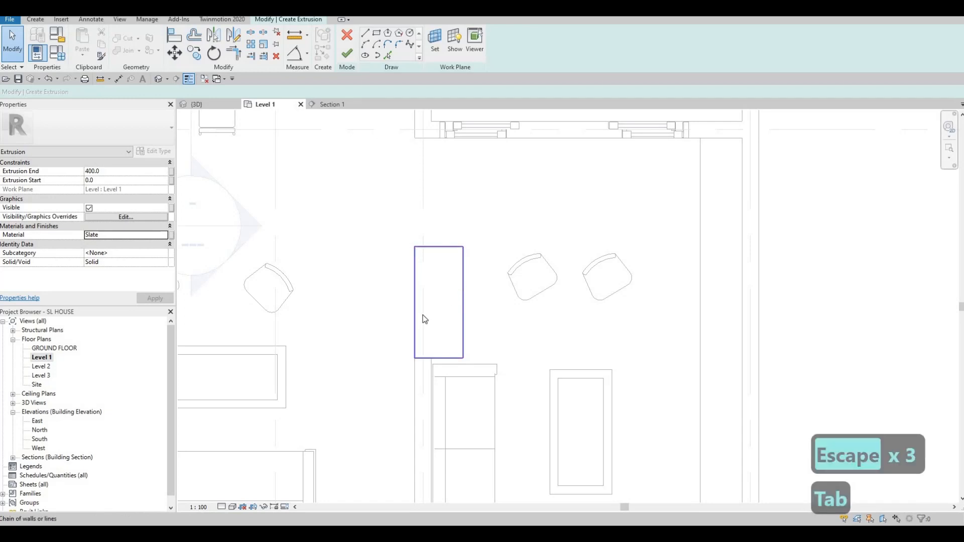
left_click(420, 315)
key("m")
key("v")
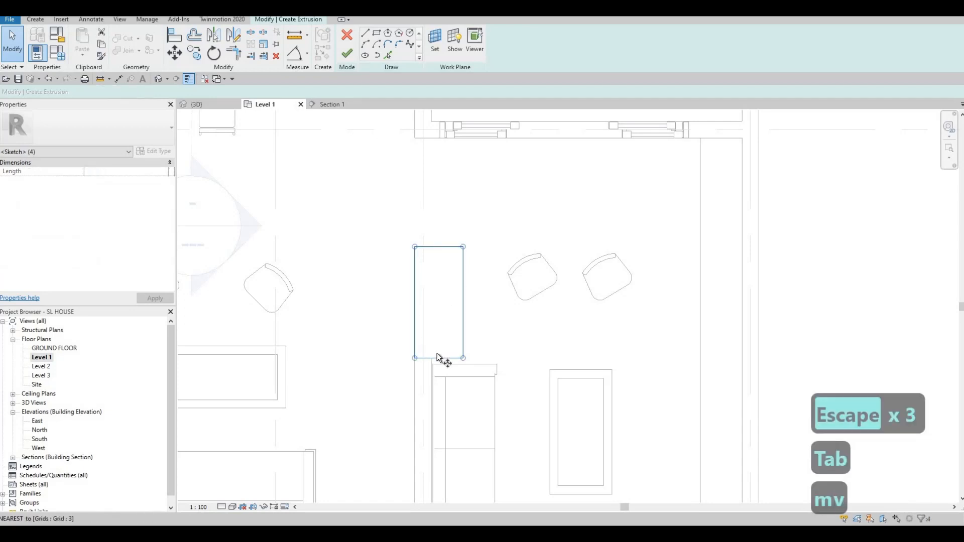
left_click(438, 357)
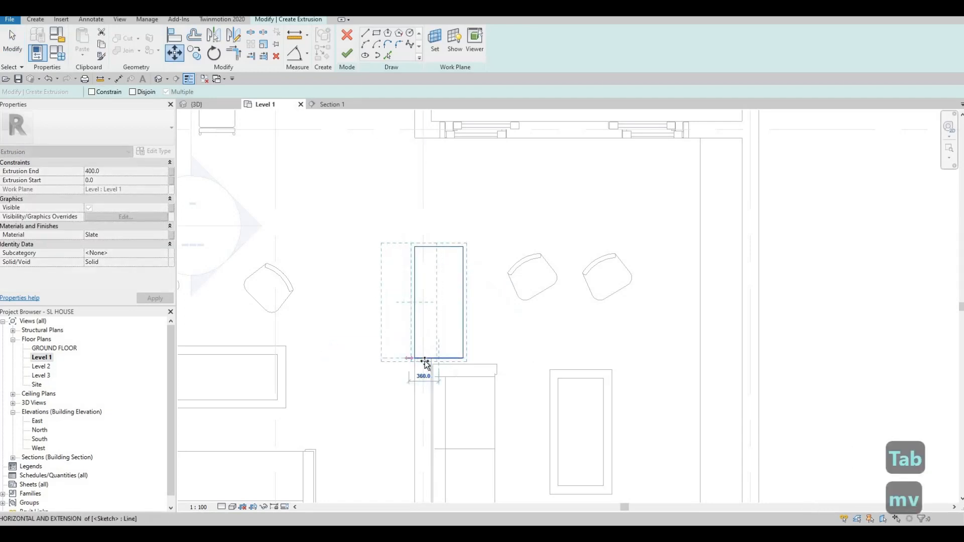
left_click(422, 358)
key("Escape")
left_click(447, 280)
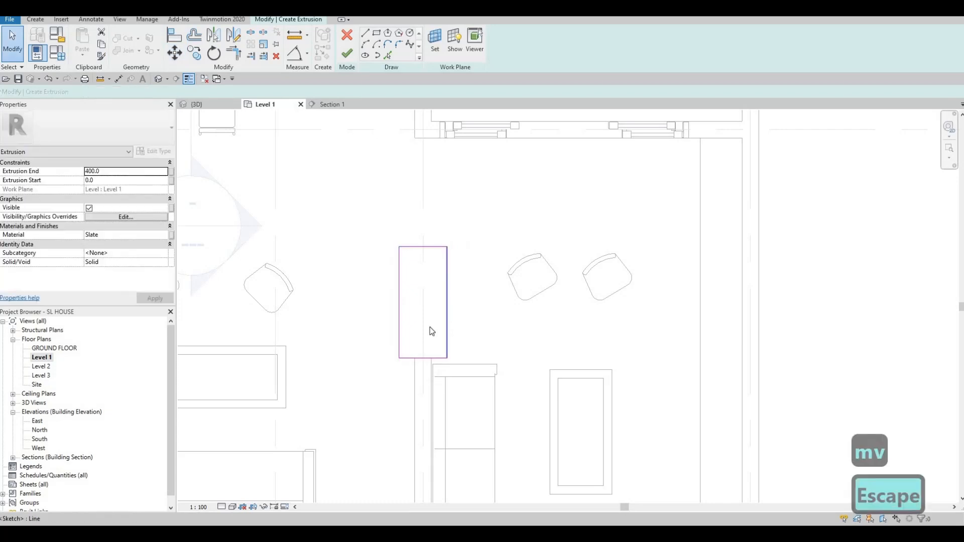
key("Escape")
Examine the plan around the new profile and the finished slate divider by the dining table in the 3D view
mouse_move(391, 489)
middle_mouse_down()
mouse_move(450, 333)
mouse_move(456, 267)
middle_mouse_up()
scroll(450, 310, "down", 1)
key("Escape")
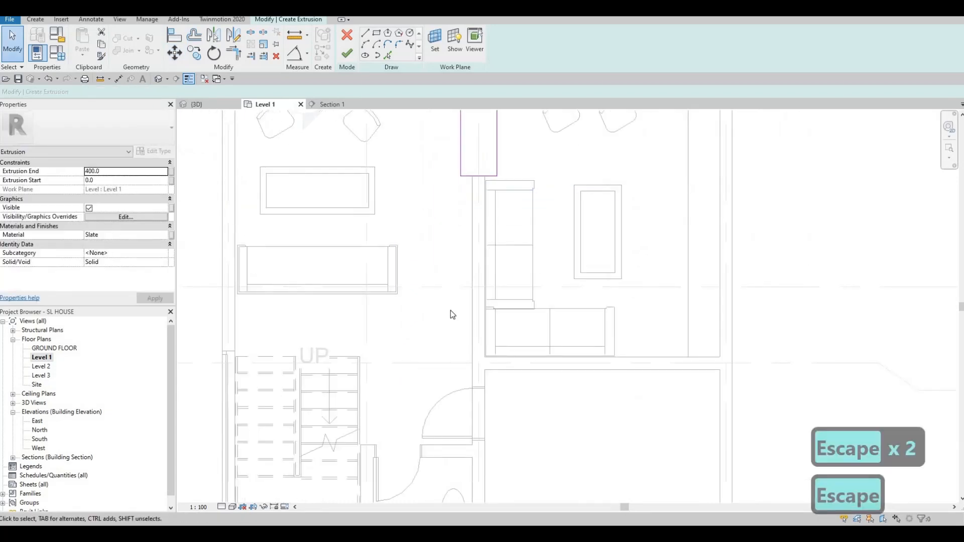
scroll(450, 310, "down", 1)
middle_click_drag(416, 162, 416, 223)
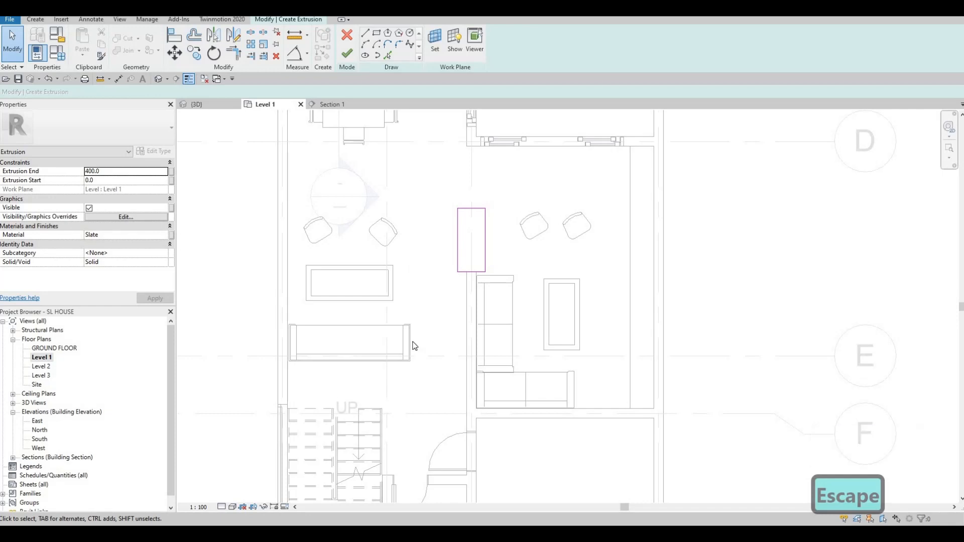
middle_click_drag(483, 210, 428, 272)
scroll(428, 272, "up", 2)
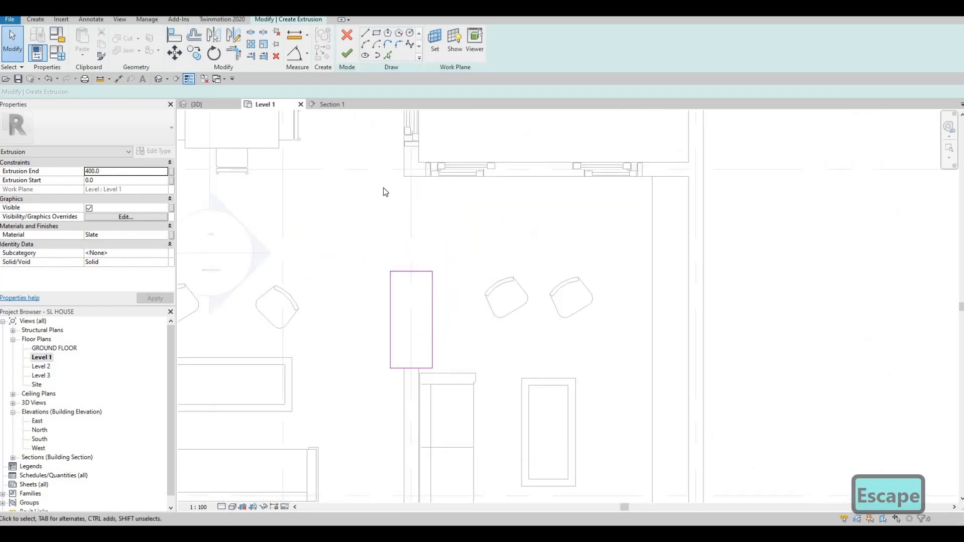
scroll(400, 213, "down", 2)
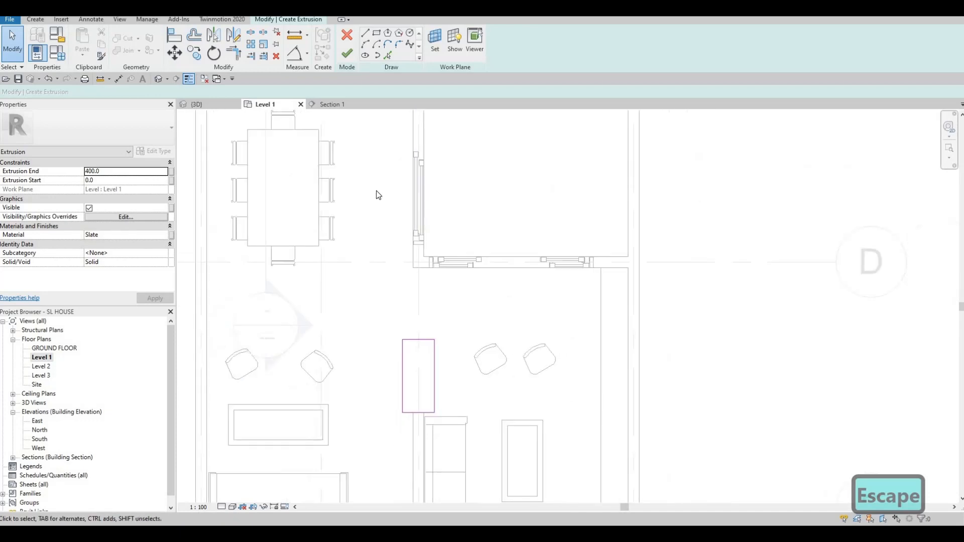
scroll(359, 203, "down", 2)
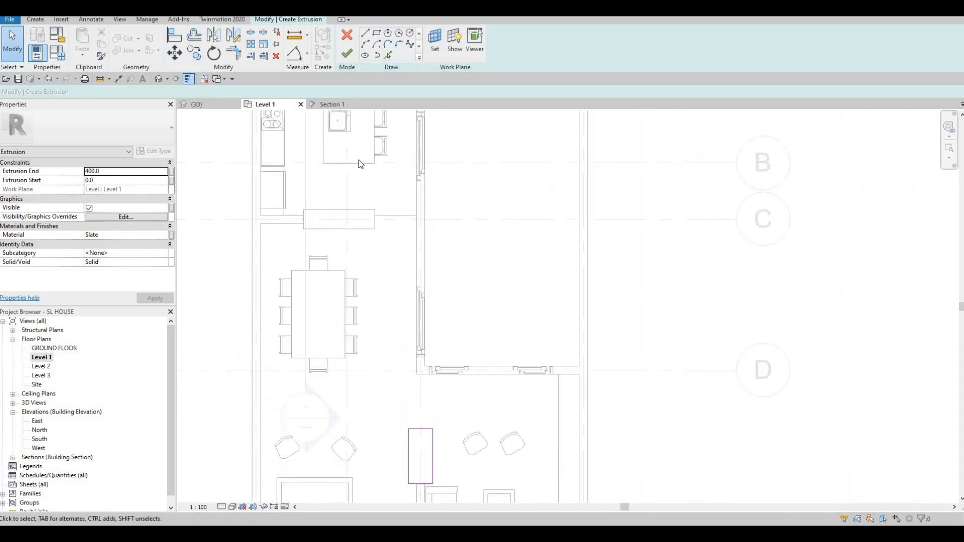
scroll(346, 226, "down", 2)
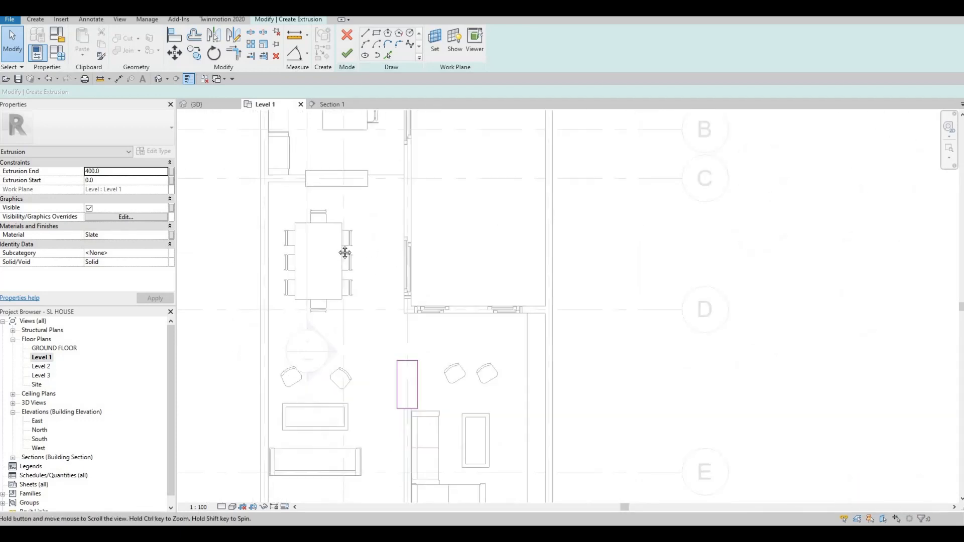
left_click(206, 104)
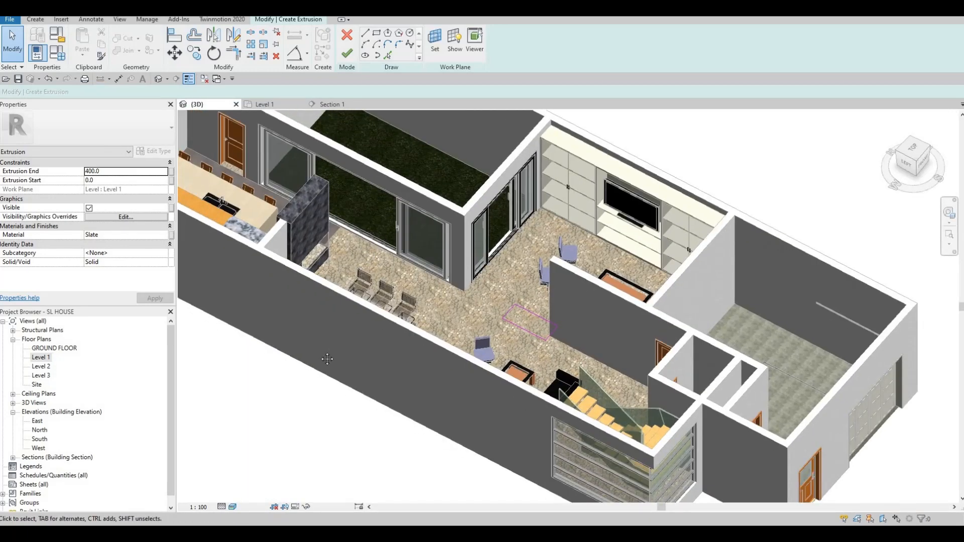
middle_click_drag(327, 358, 504, 295, "shift")
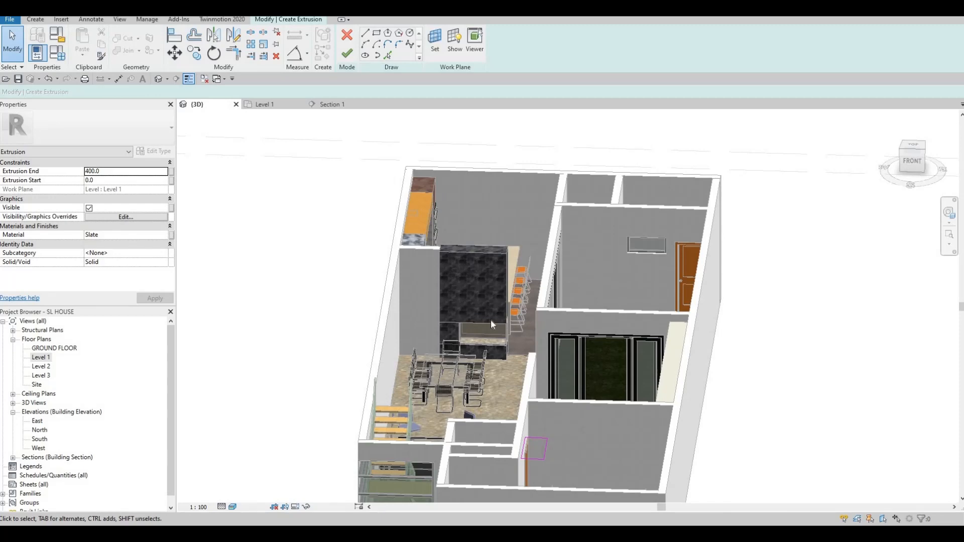
scroll(492, 320, "up", 6)
scroll(468, 271, "down", 2)
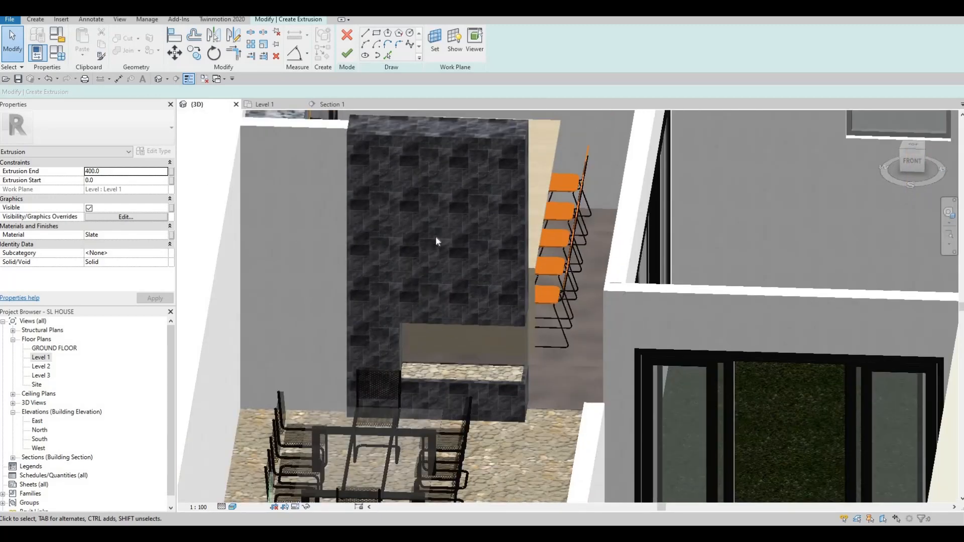
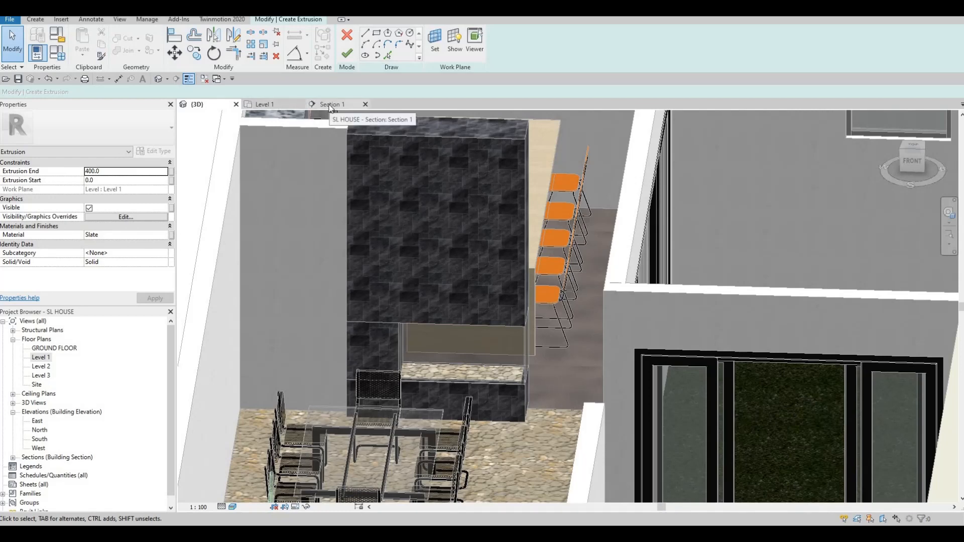
Return to the Level 1 plan and finish the extrusion sketch for the divider's slate base
left_click(270, 108)
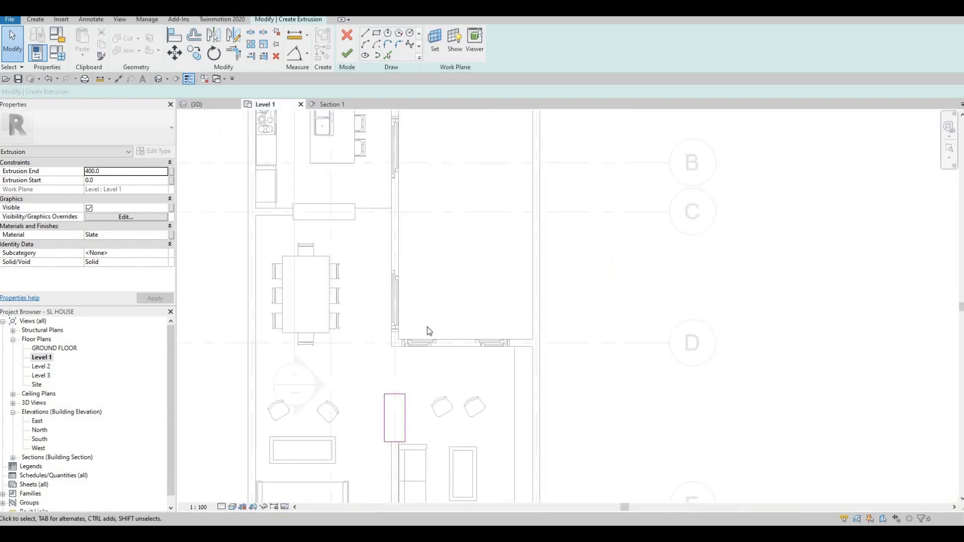
key("Escape")
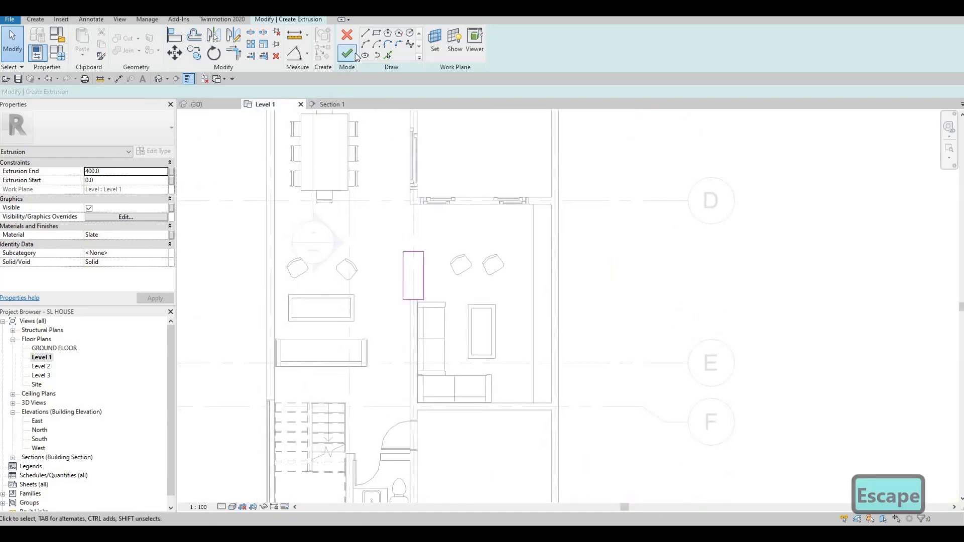
left_click(111, 181)
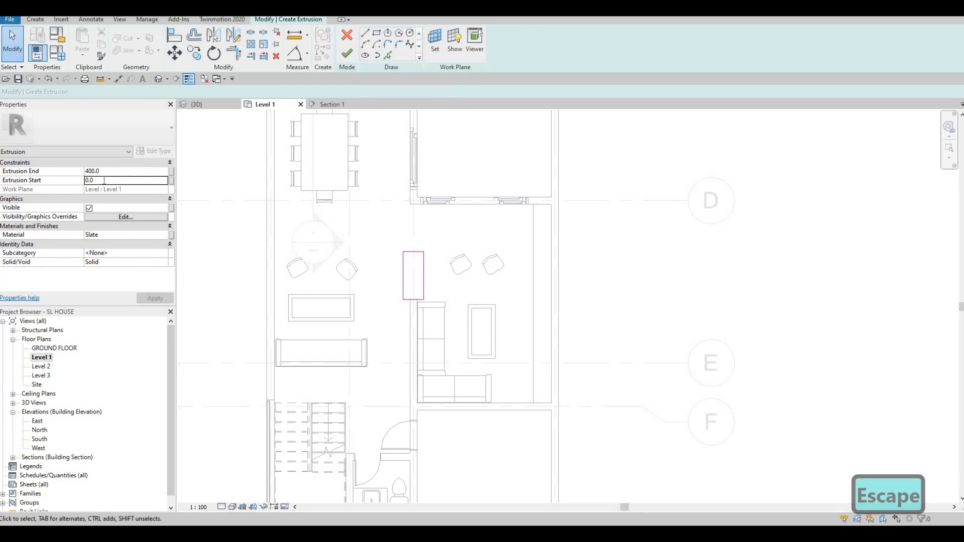
left_click(348, 55)
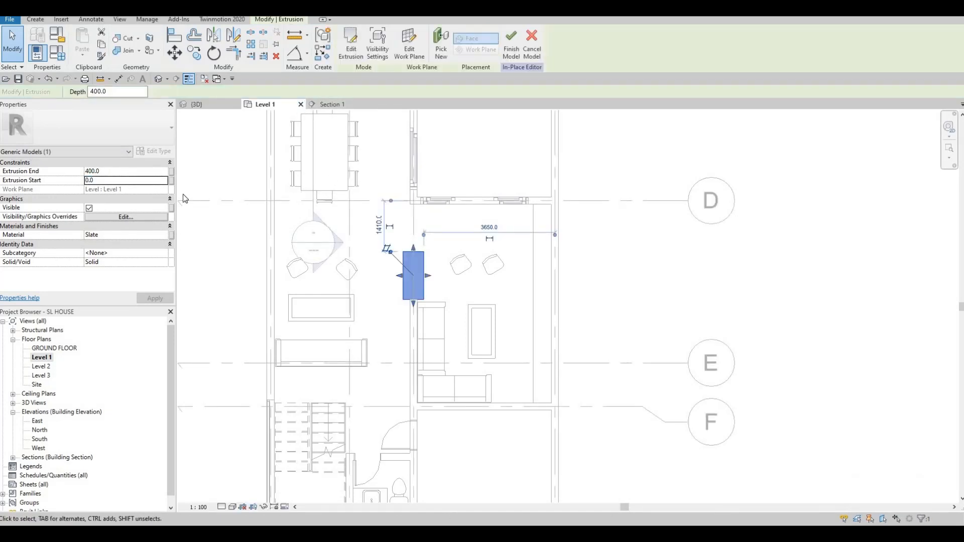
Set the slate block's extrusion start to 800 and its extrusion end to 1000
double_click(104, 180)
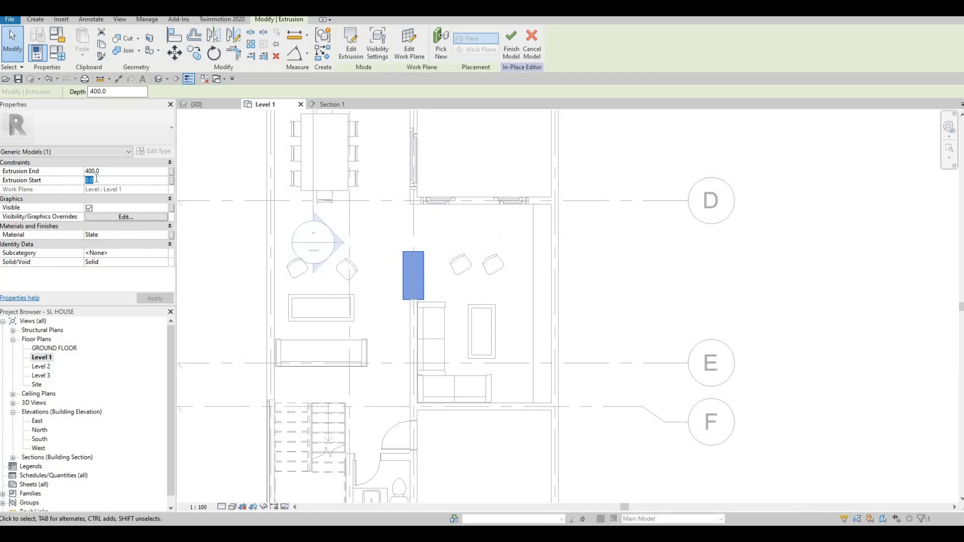
type("800")
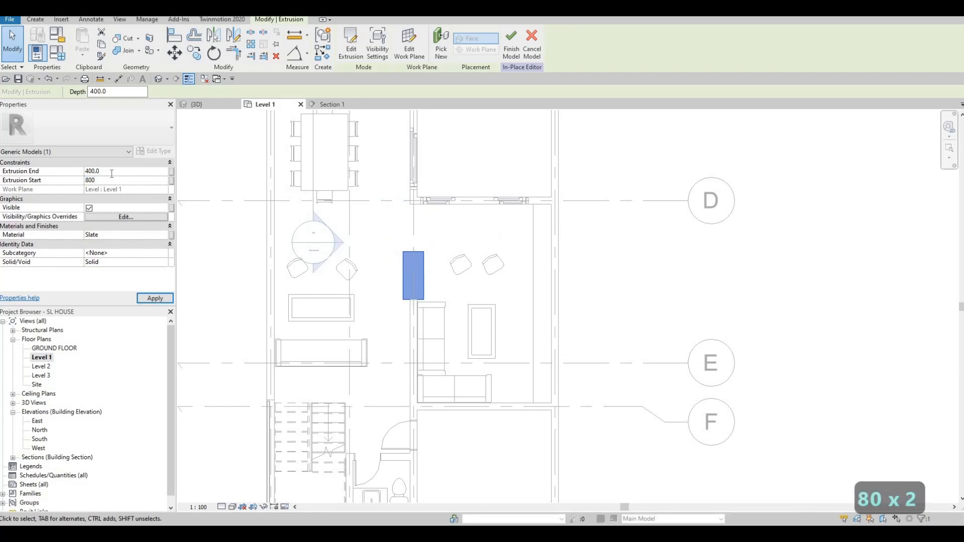
left_click(111, 173)
type("100")
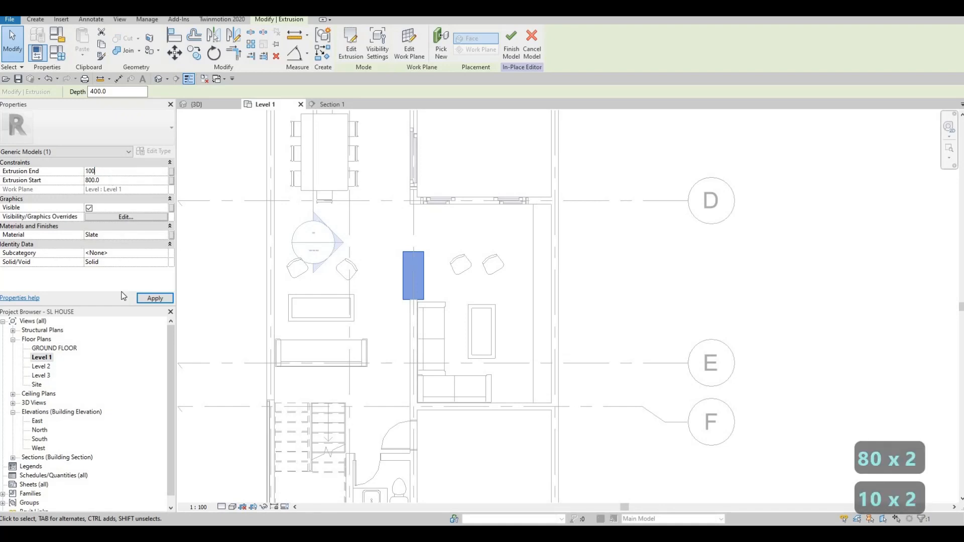
type("0")
left_click(148, 297)
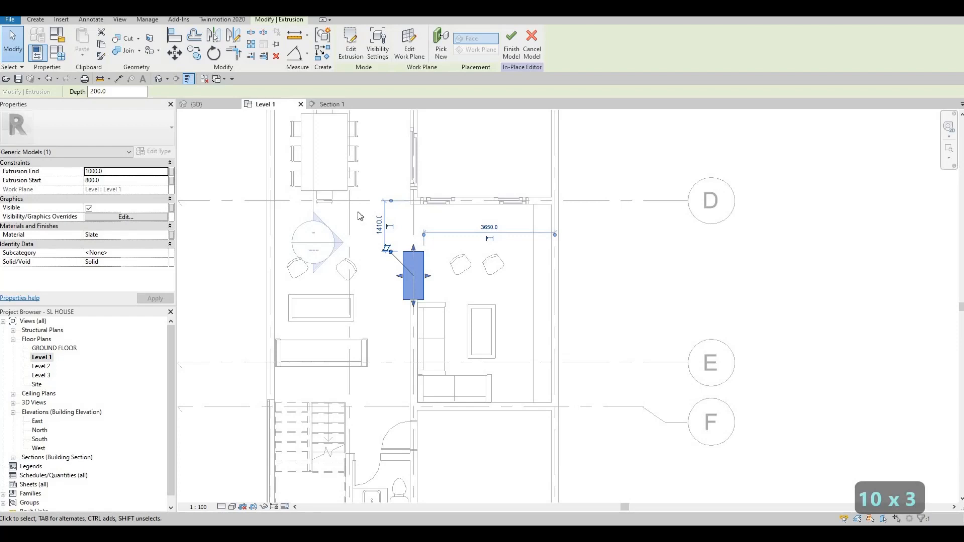
Inspect the slate block beside the partition wall in the 3D view and undo its last height change
key("Escape")
key("Escape")
left_click(196, 104)
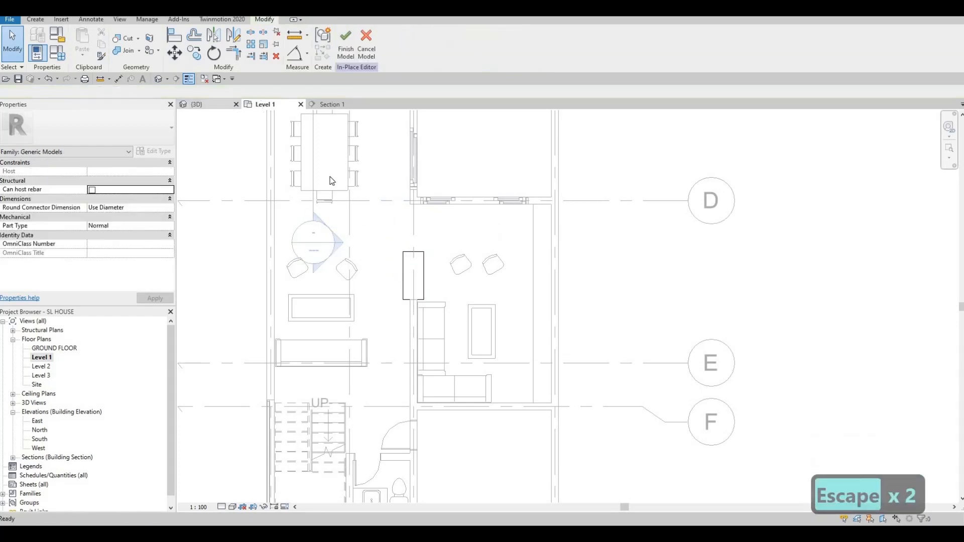
middle_click_drag(604, 392, 598, 321, "shift")
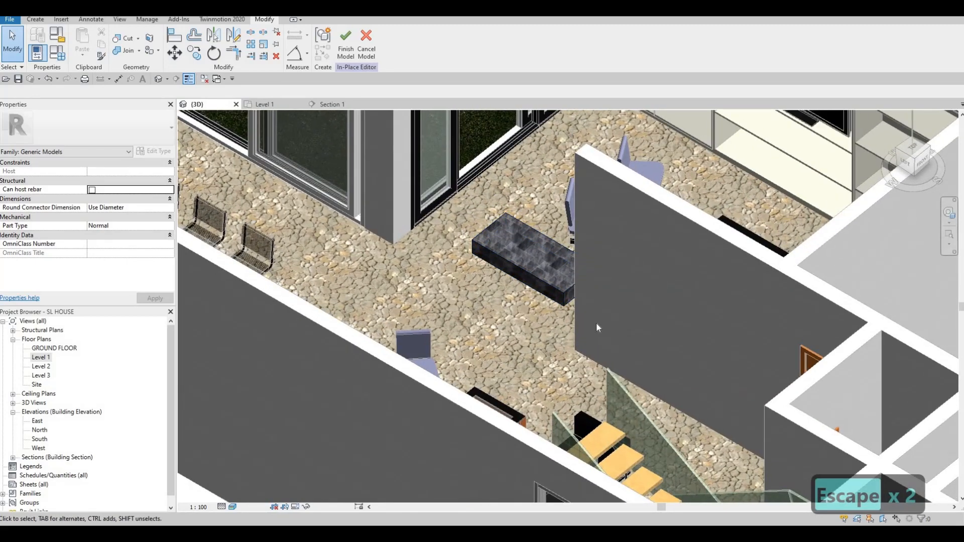
key("ctrl+z")
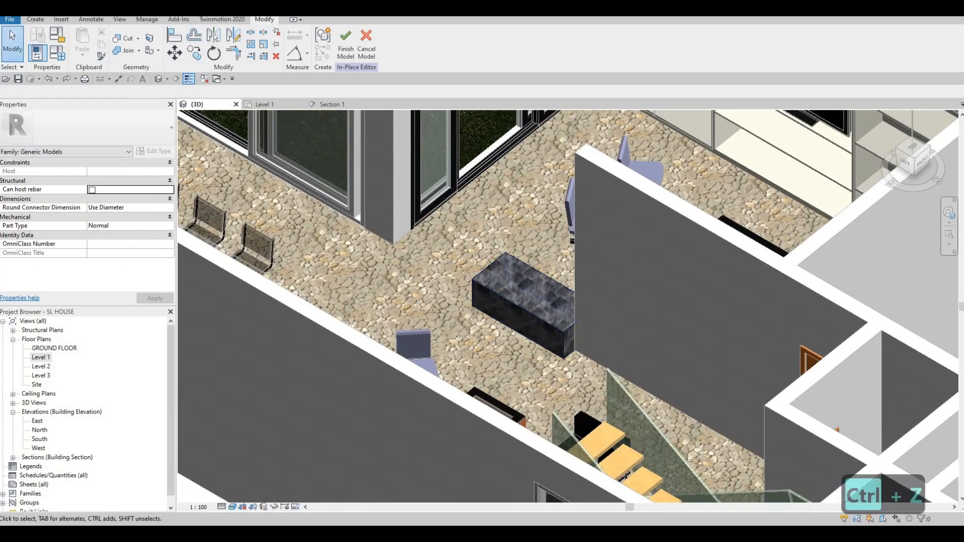
Start another slate extrusion on Level 1 with a rectangular profile, setting its start to 400 and its end to 1000
left_click(35, 19)
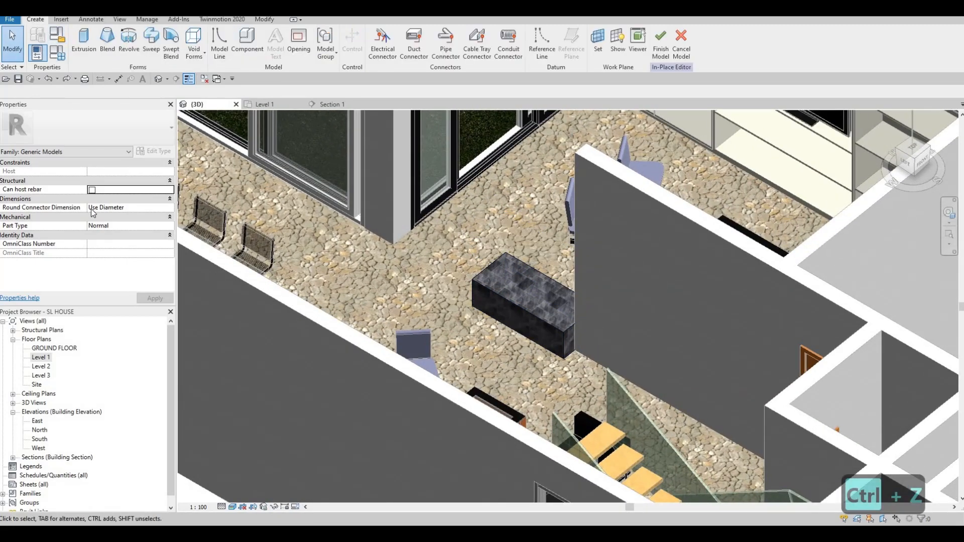
double_click(43, 357)
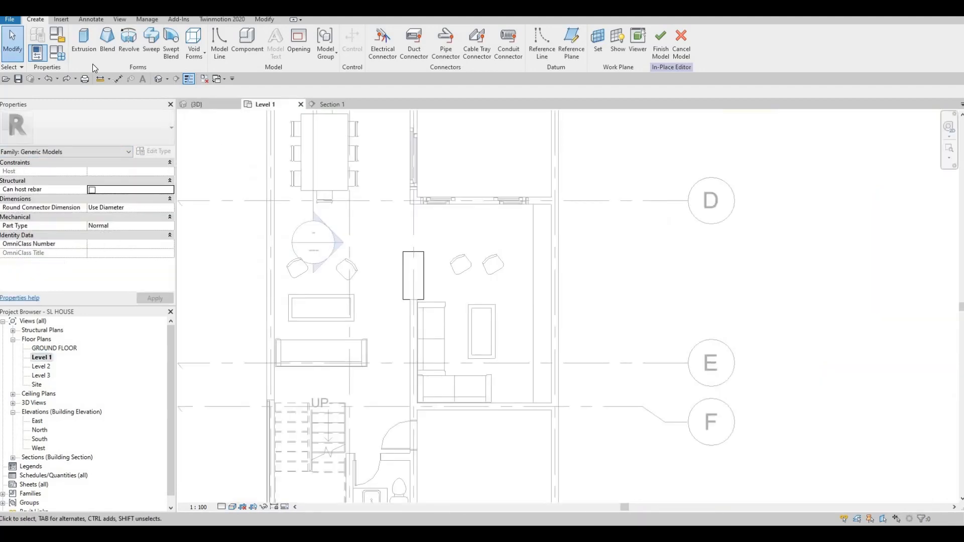
left_click(84, 41)
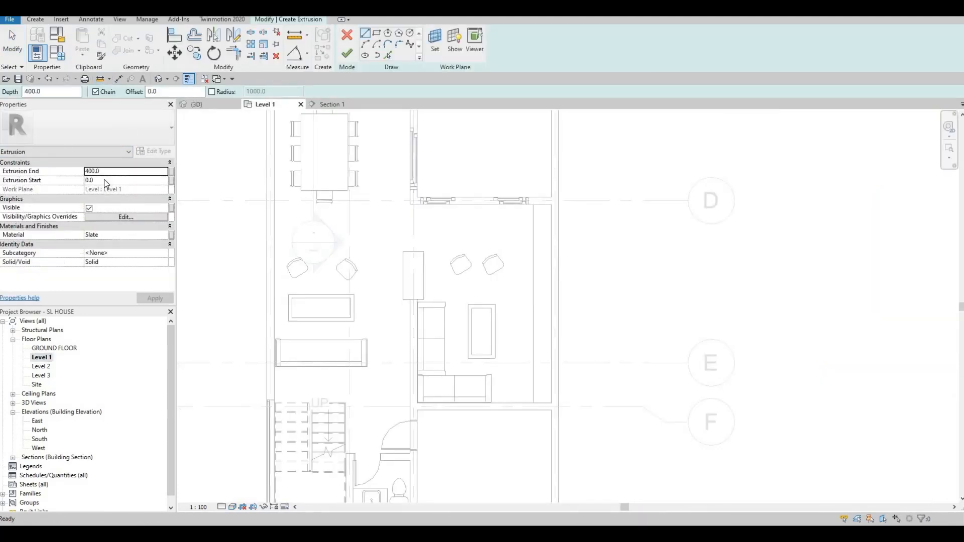
left_click(106, 180)
type("400")
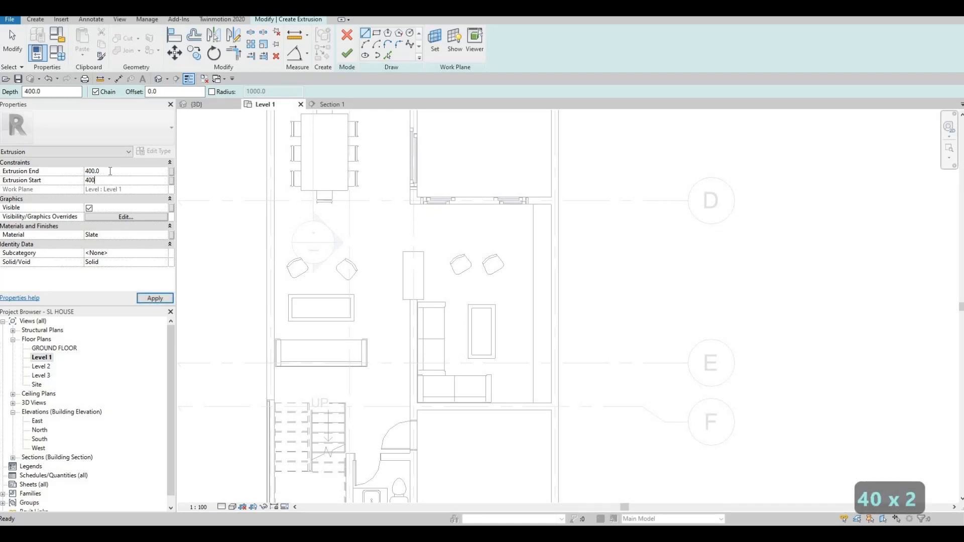
left_click(112, 172)
type("1000")
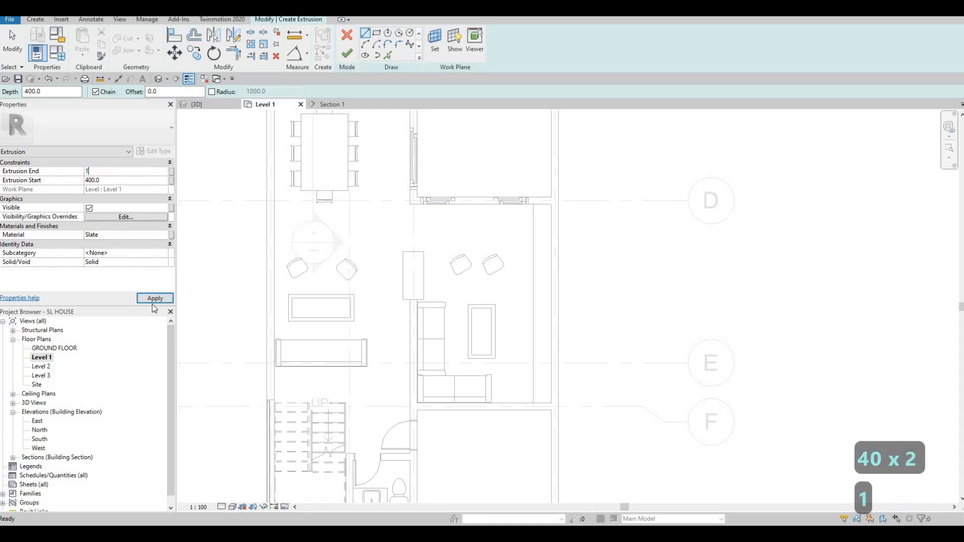
left_click(376, 33)
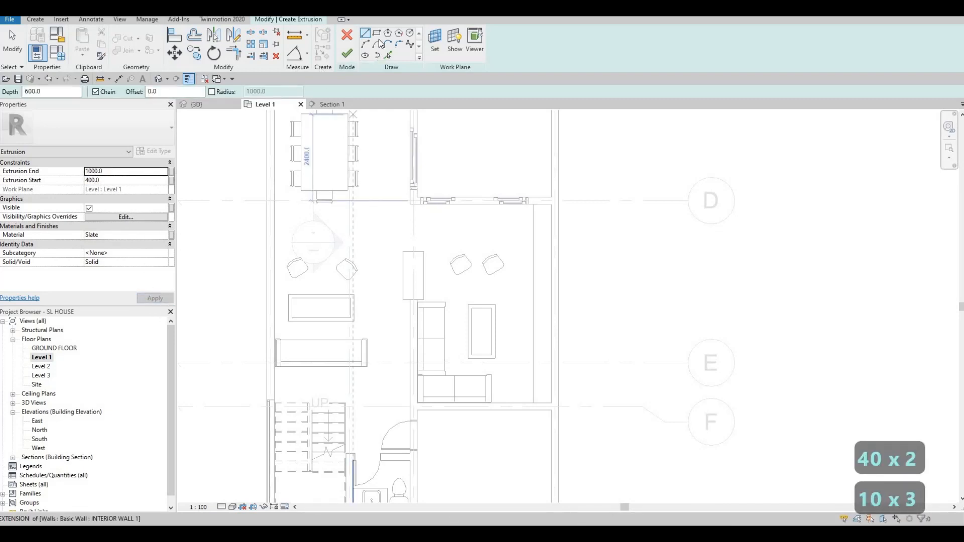
scroll(409, 249, "up", 2)
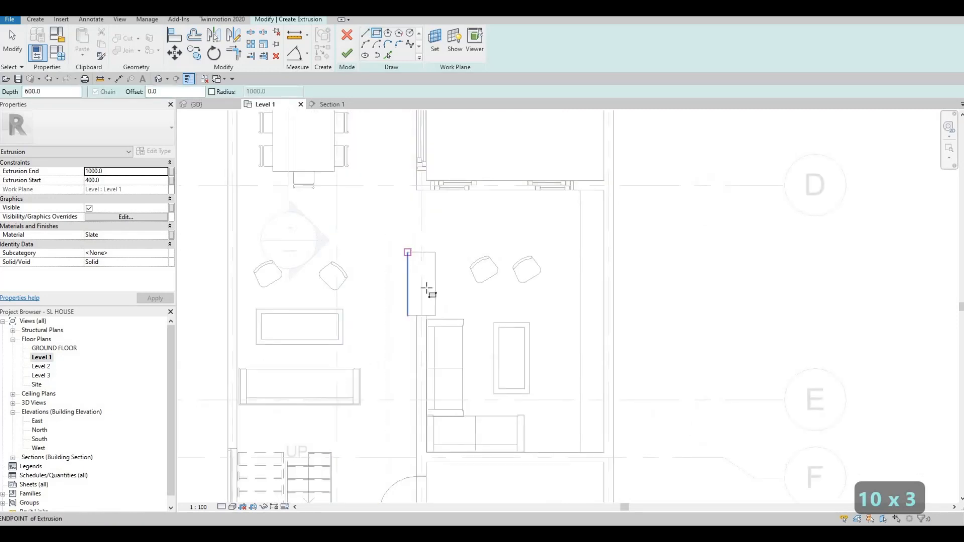
Complete the rectangular profile over the slate block beside the partition wall, finish the extrusion and return to the 3D view
left_click(407, 252)
left_click(428, 324)
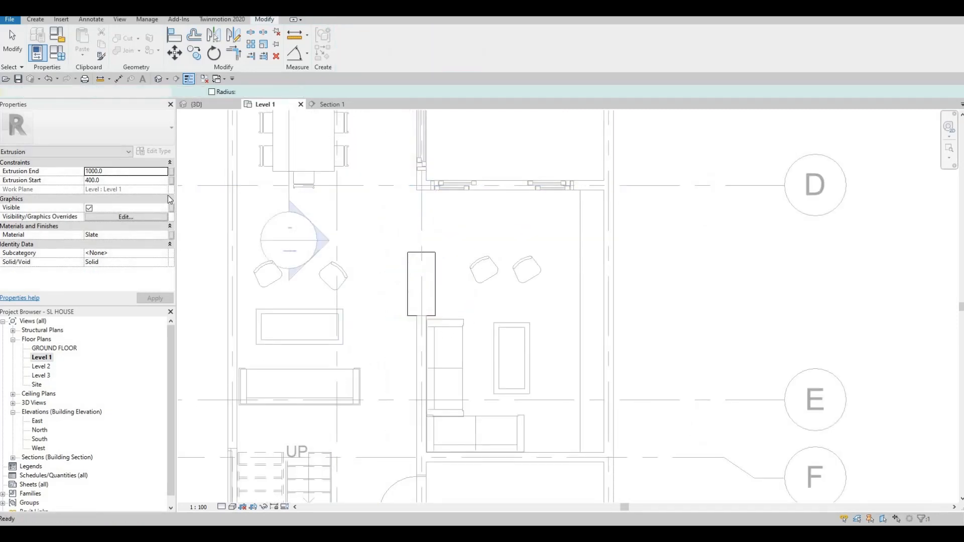
left_click(196, 104)
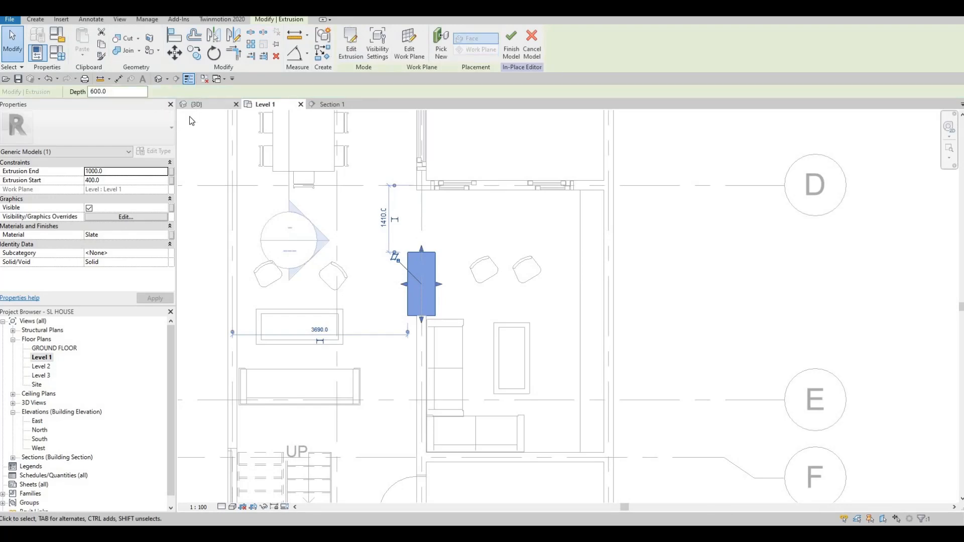
Stretch the top of the new slate block up to an extrusion end of 3000
key("Escape")
key("Escape")
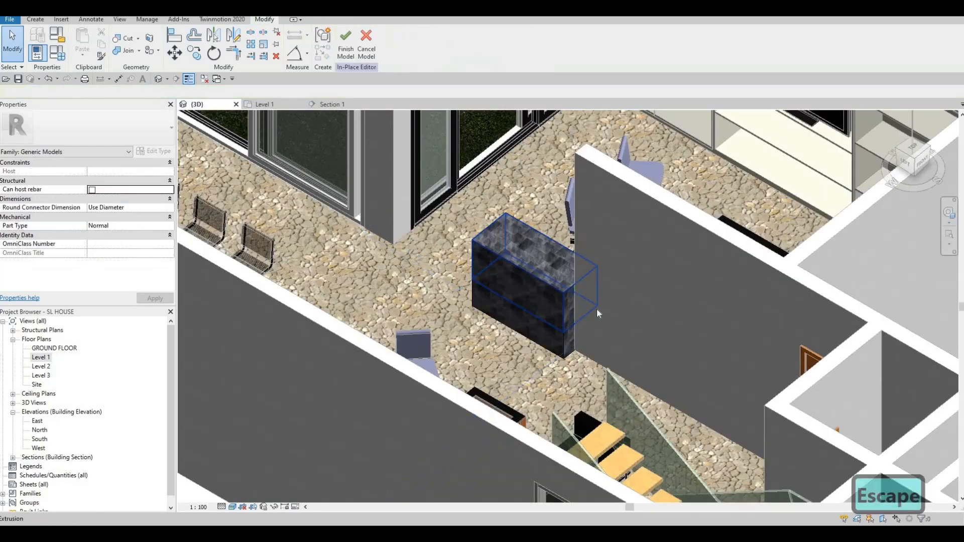
middle_click_drag(597, 308, 545, 330, "shift")
left_click(533, 329)
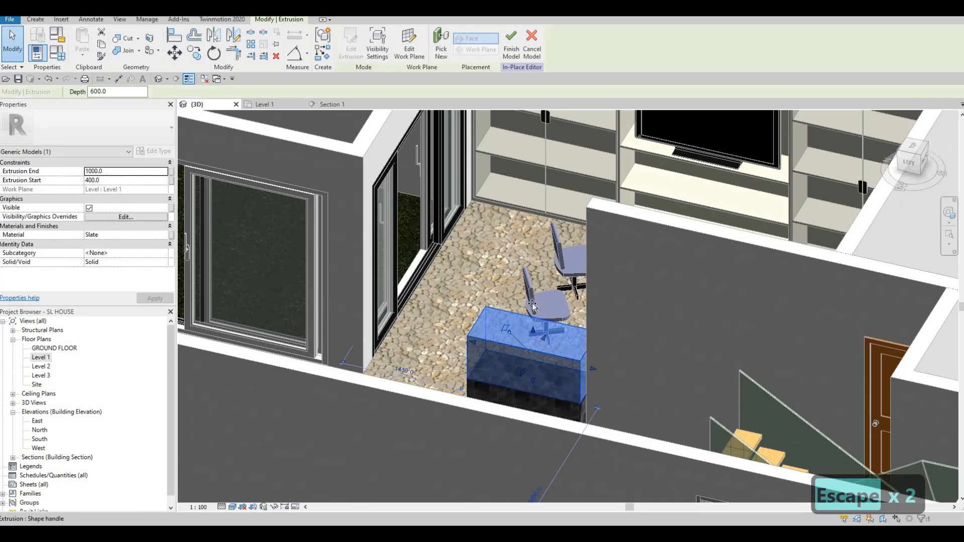
left_click_drag(559, 188, 558, 188)
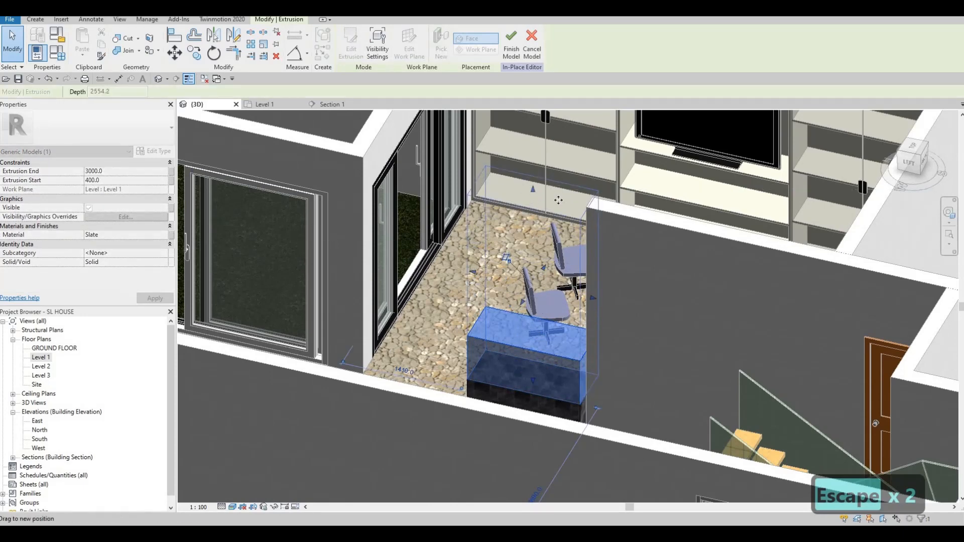
key("Escape")
key("Escape")
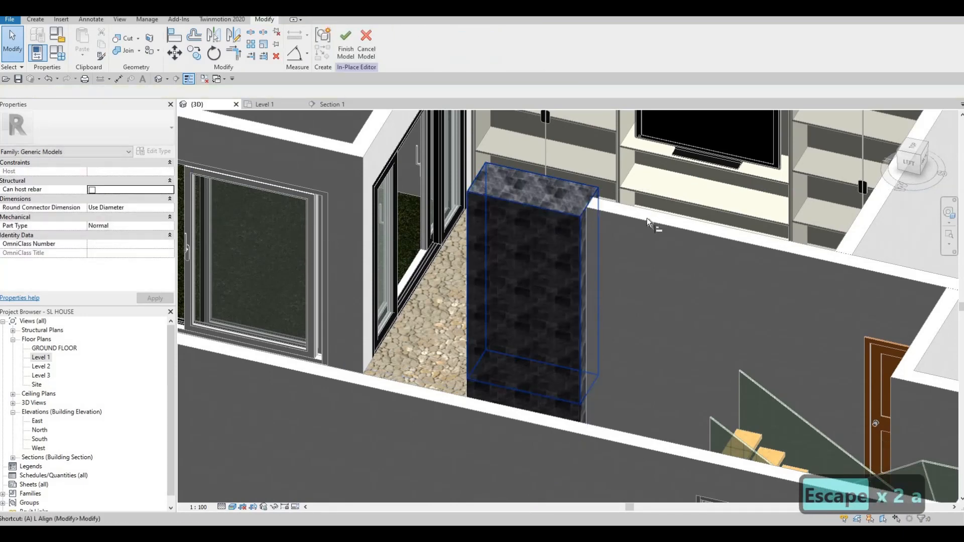
Align the top face of the tall slate block with the top of the interior partition wall
key("a")
key("l")
key("Caps_Lock")
key("Tab")
key("Tab")
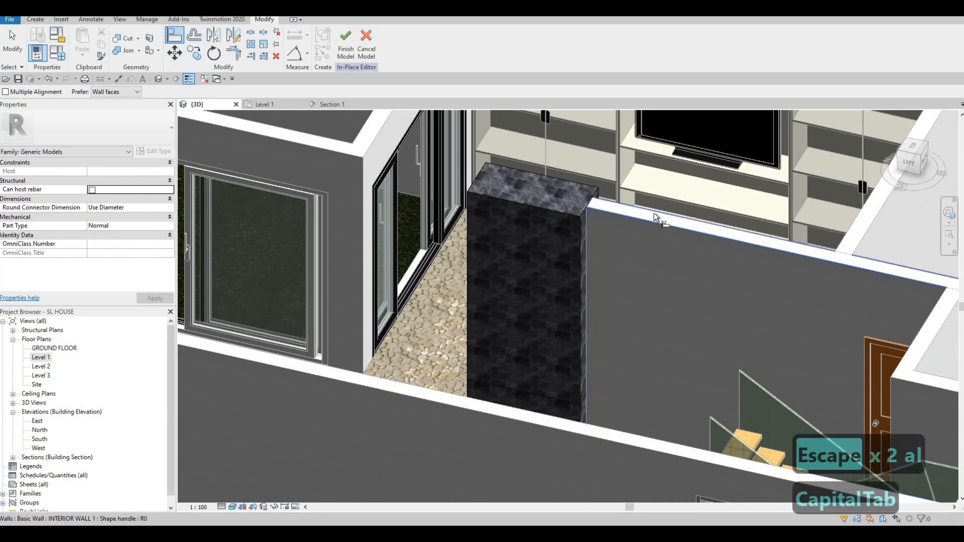
key("Tab")
key("Tab")
key("Tab")
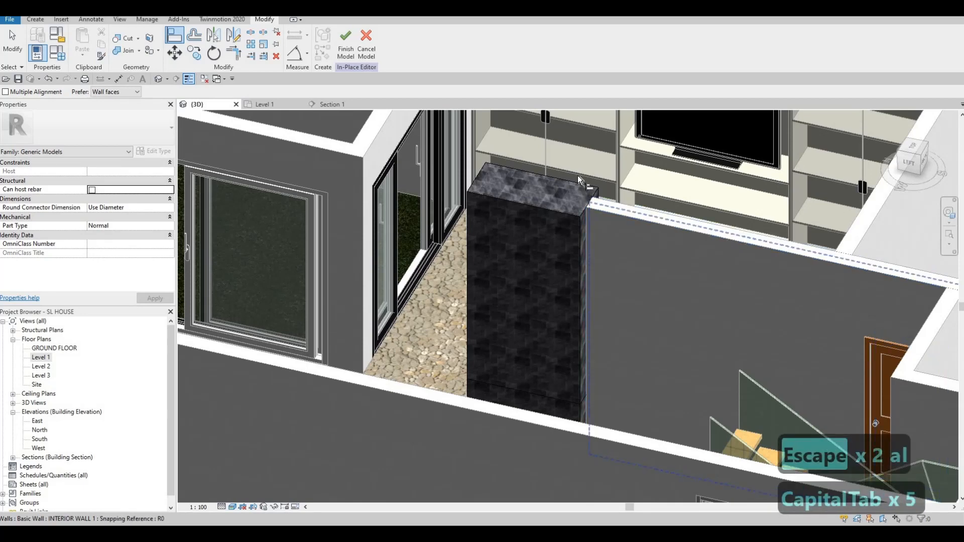
scroll(624, 219, "up", 3)
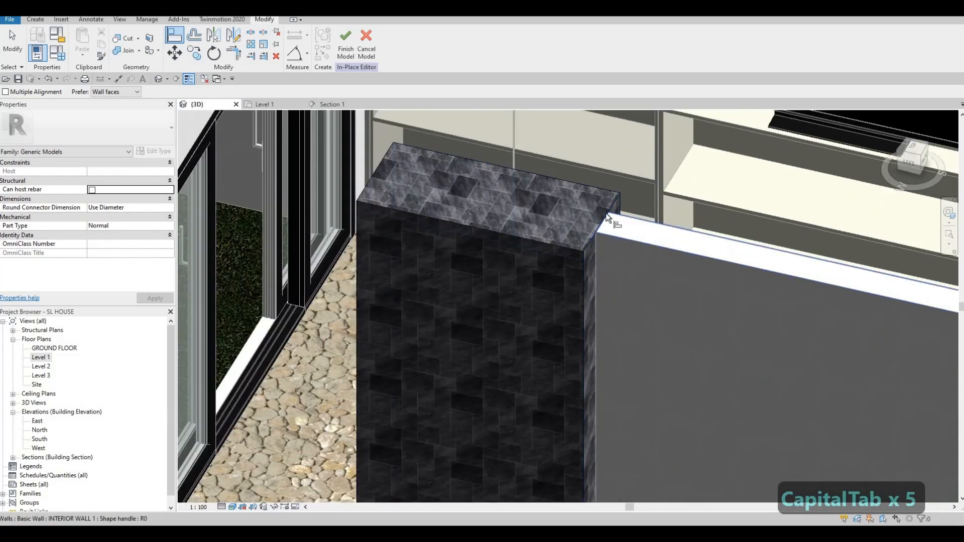
left_click(606, 199)
left_click(594, 206)
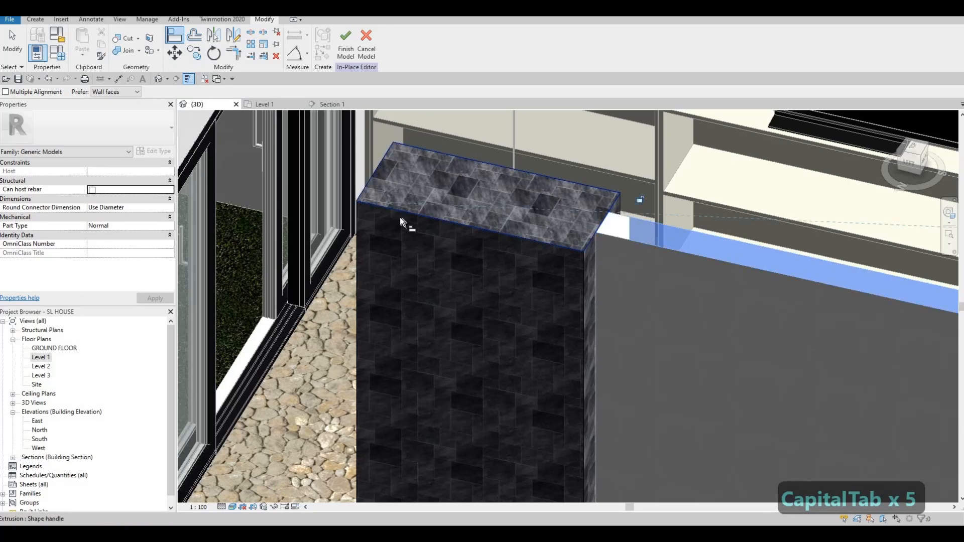
scroll(363, 218, "down", 4)
key("Escape")
key("Escape")
Raise the underside of the tall slate block to an extrusion start of about 1466, opening a gap above the base
scroll(359, 258, "up", 1)
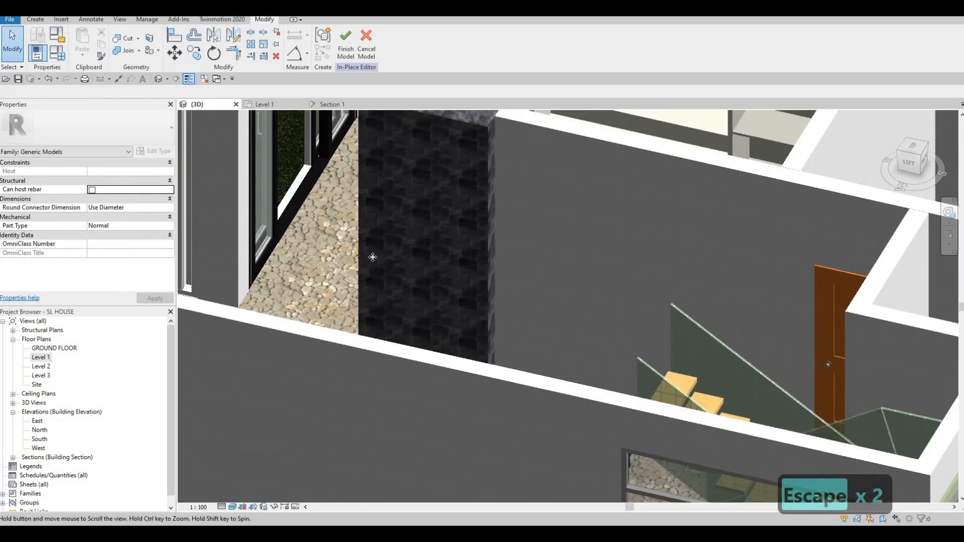
left_click(433, 321)
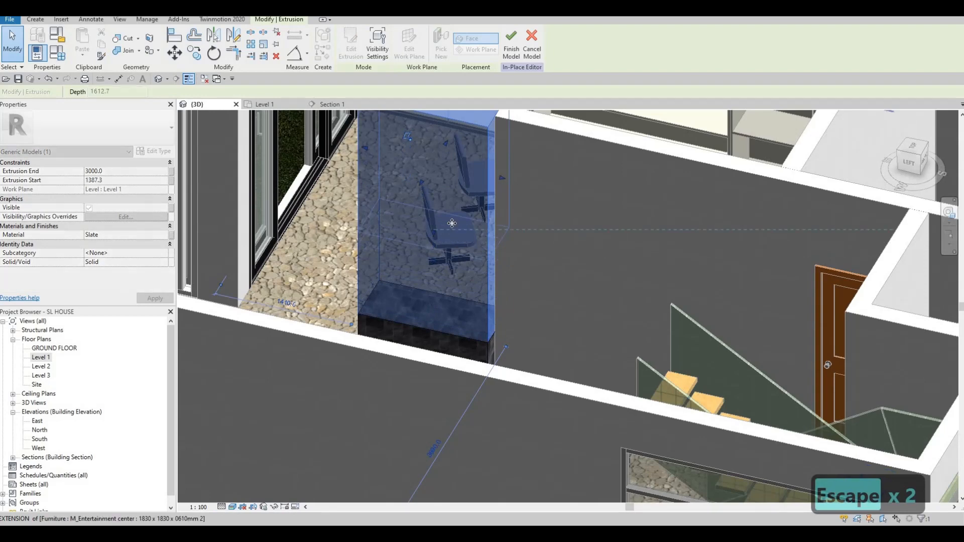
left_click_drag(451, 223, 441, 257)
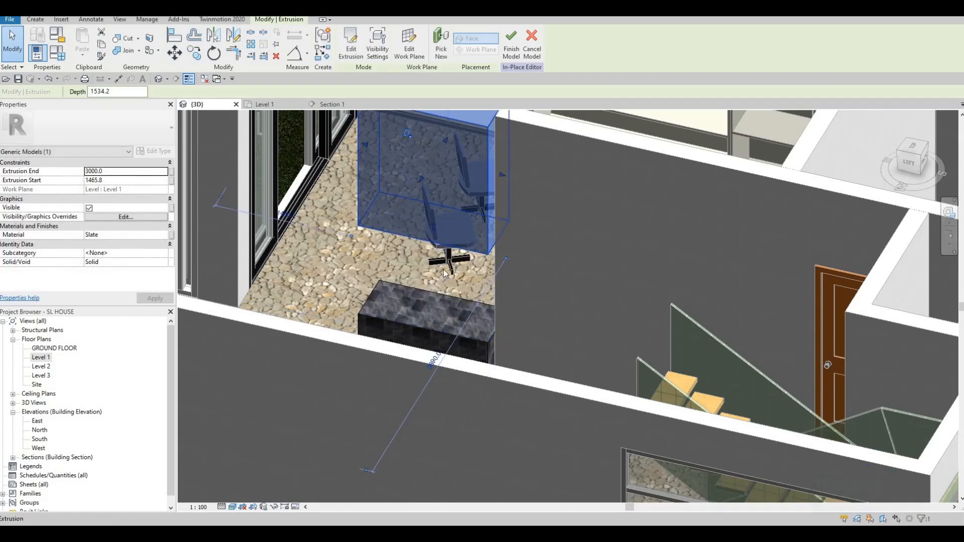
Create a slate extrusion on Level 1 from 400 to 1000, with a rectangle about 580 by 200 mm at the block's wall end
left_click(41, 357)
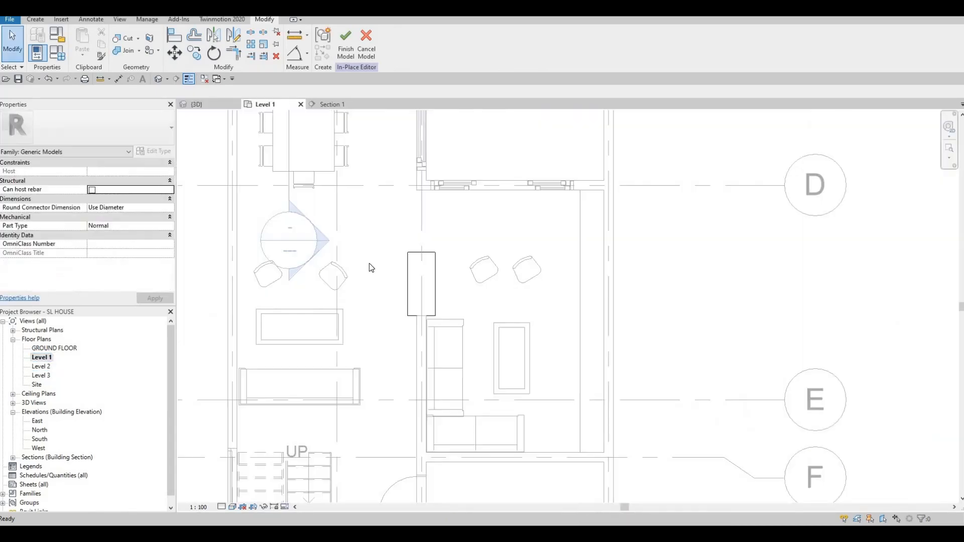
middle_click_drag(370, 267, 363, 230)
left_click(34, 20)
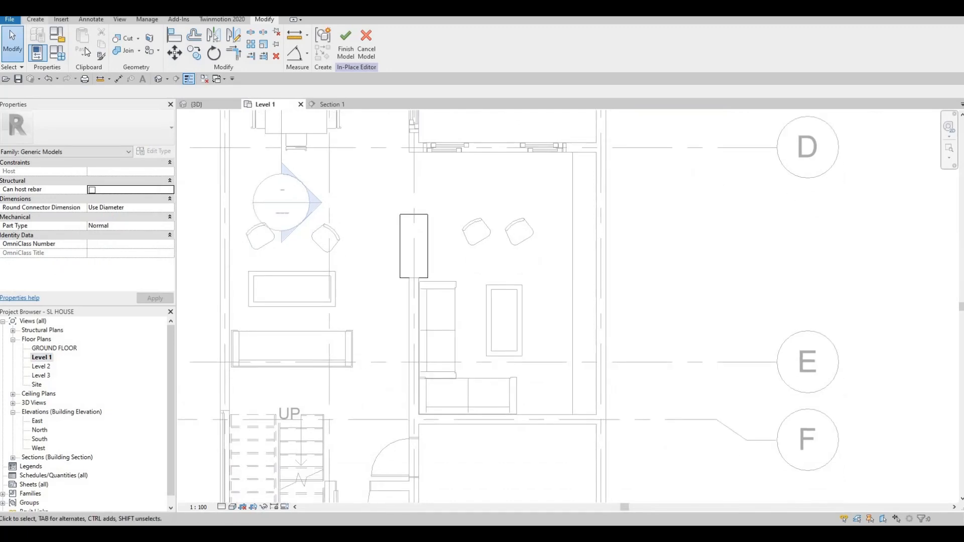
left_click(85, 47)
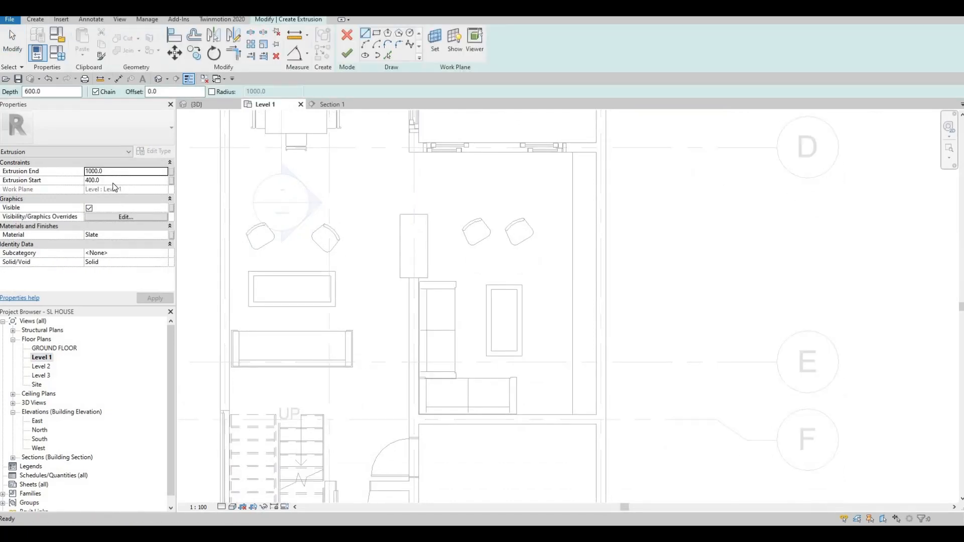
left_click(113, 181)
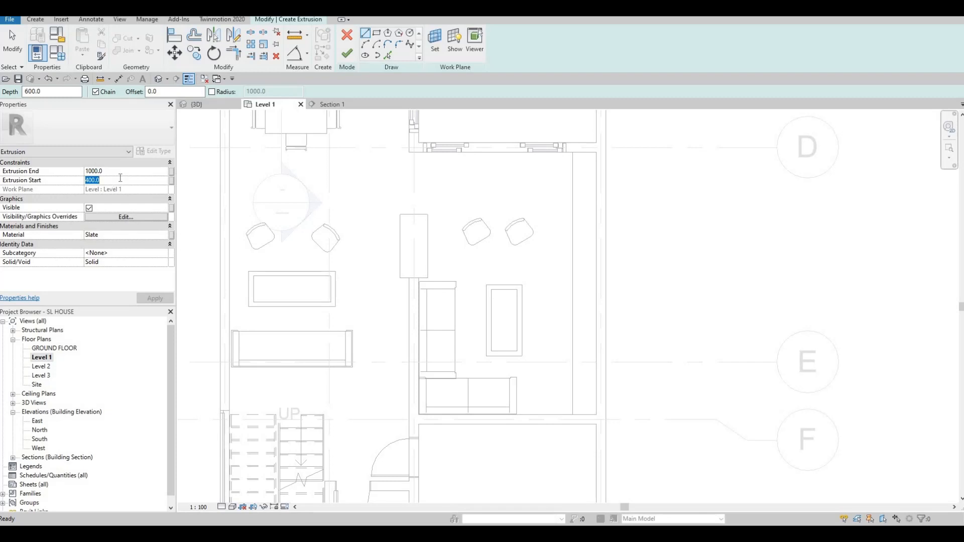
left_click(121, 171)
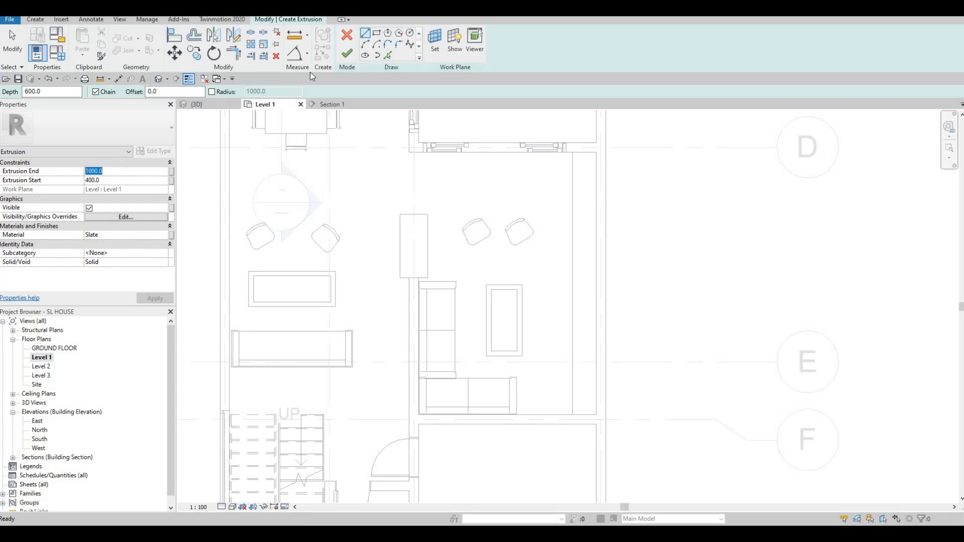
left_click(377, 33)
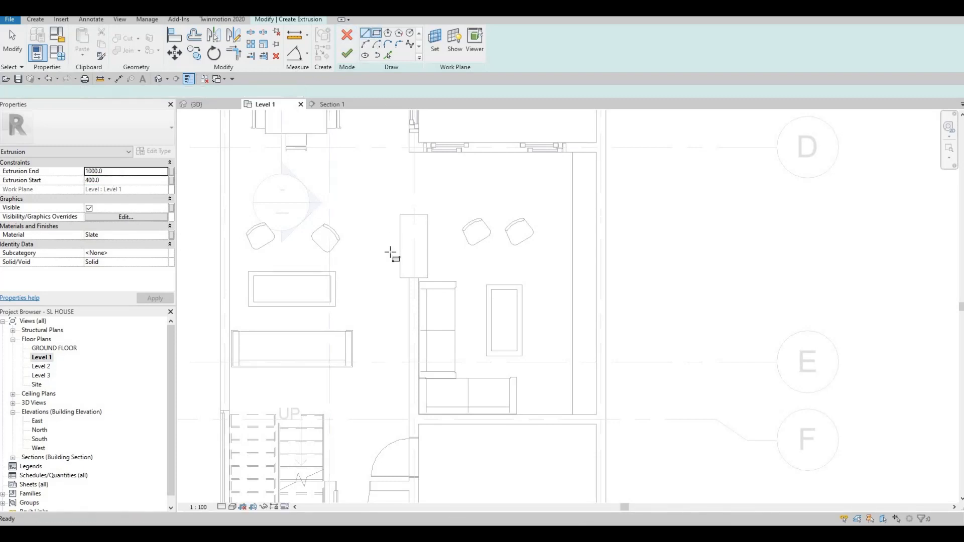
scroll(437, 254, "up", 1)
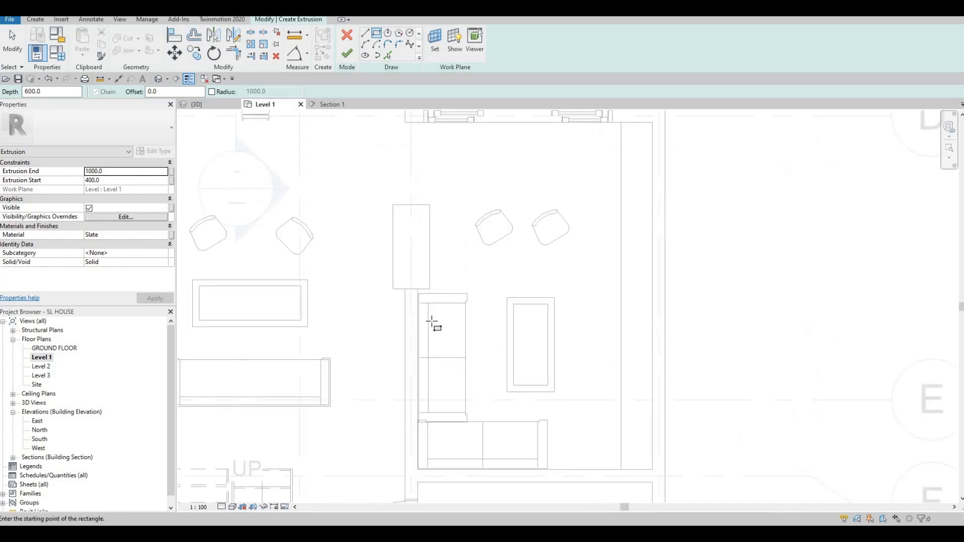
scroll(423, 243, "up", 2)
left_click(433, 322)
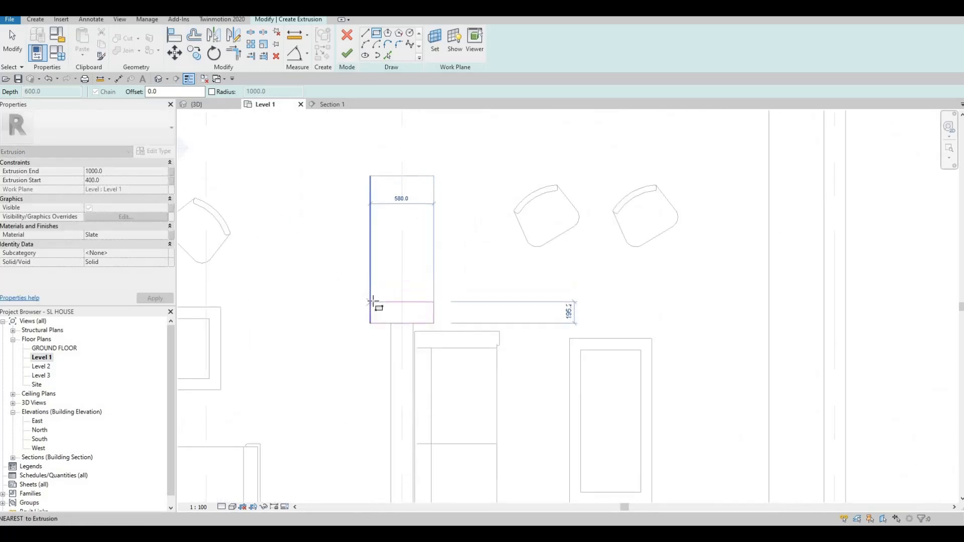
left_click(346, 56)
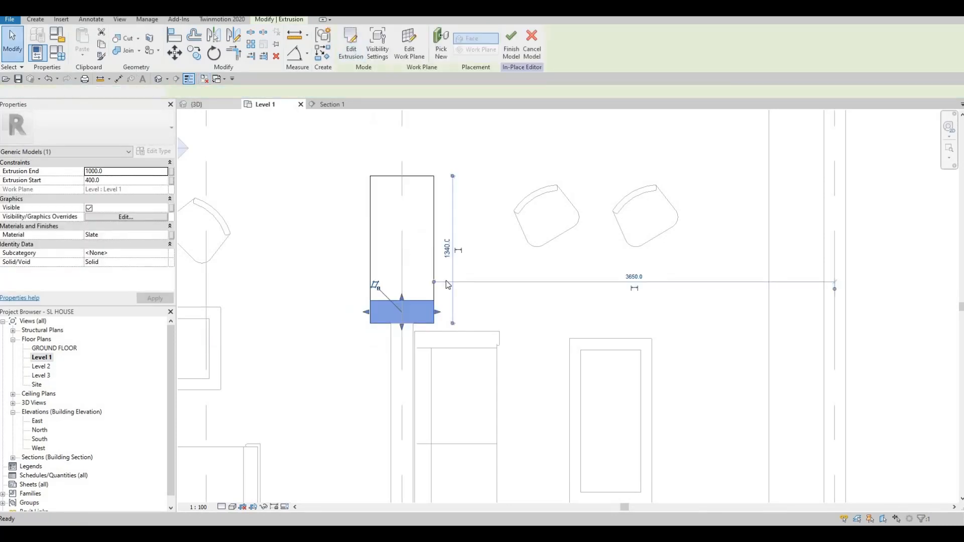
In the 3D view, extend the small slate pillar by aligning its top with the underside of the upper slate block
left_click(195, 105)
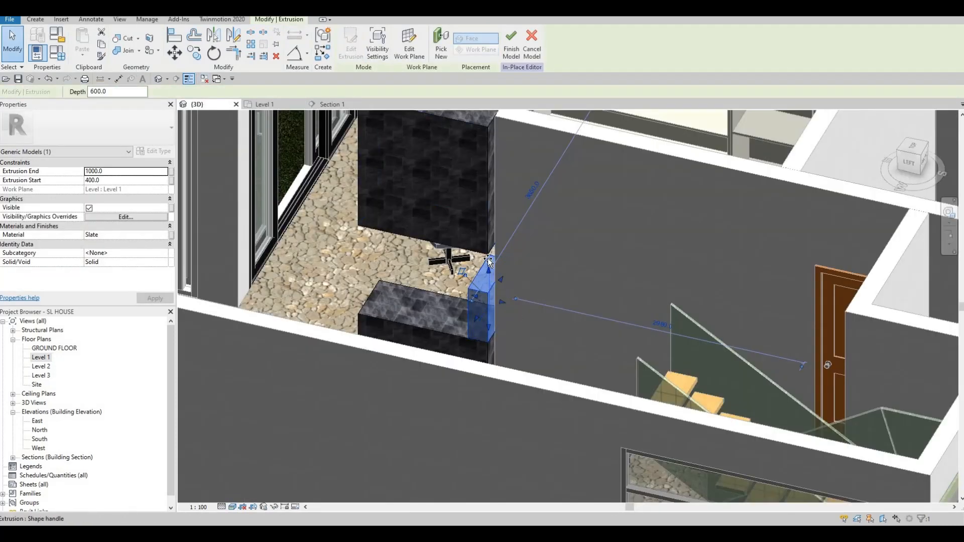
mouse_move(487, 258)
left_mouse_down()
mouse_move(489, 242)
mouse_move(489, 262)
left_mouse_up()
key("Escape")
key("Escape")
key("a")
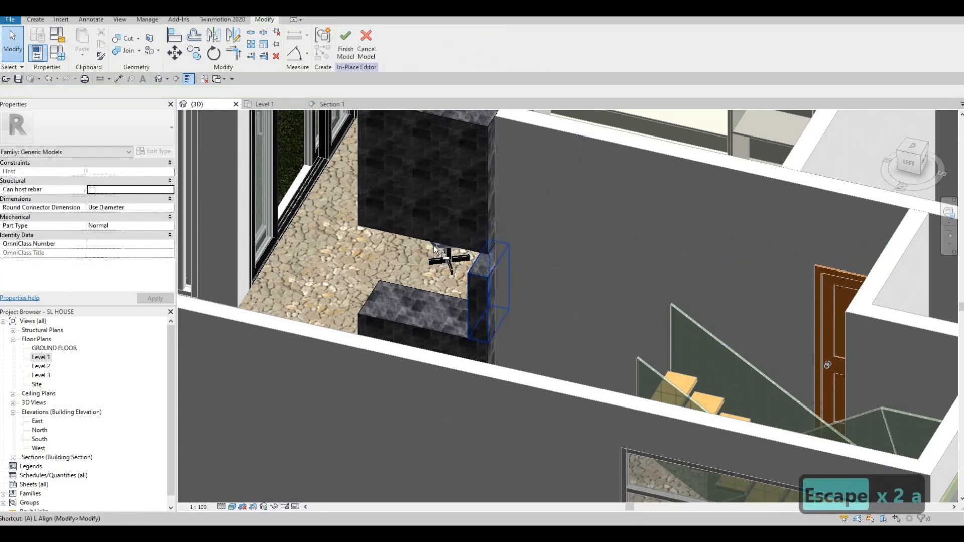
key("l")
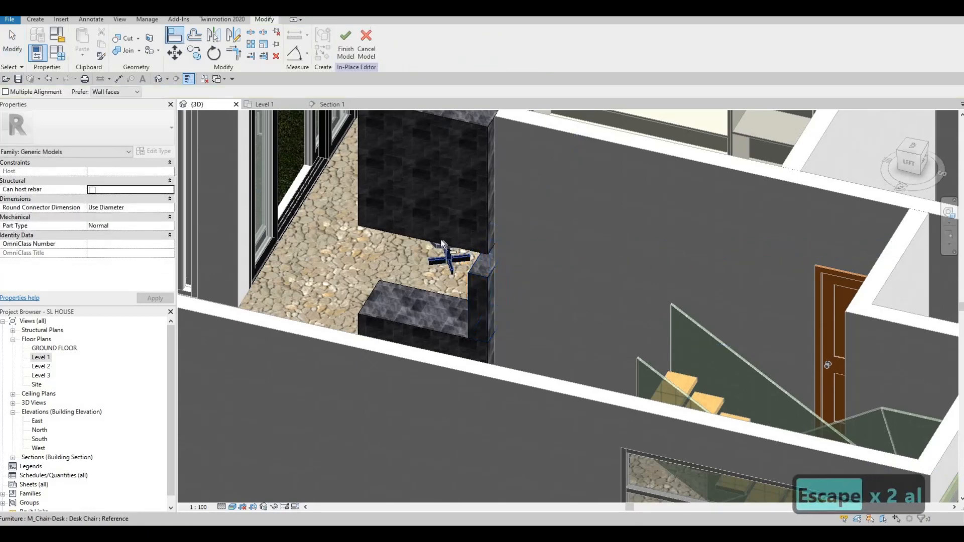
left_click(472, 268)
key("Escape")
Examine both slate dividers in the 3D view from several angles
scroll(402, 308, "down", 2)
middle_click_drag(322, 347, 261, 396)
middle_click_drag(401, 452, 359, 489, "shift")
middle_click_drag(602, 236, 504, 282, "shift")
middle_click_drag(718, 151, 519, 390)
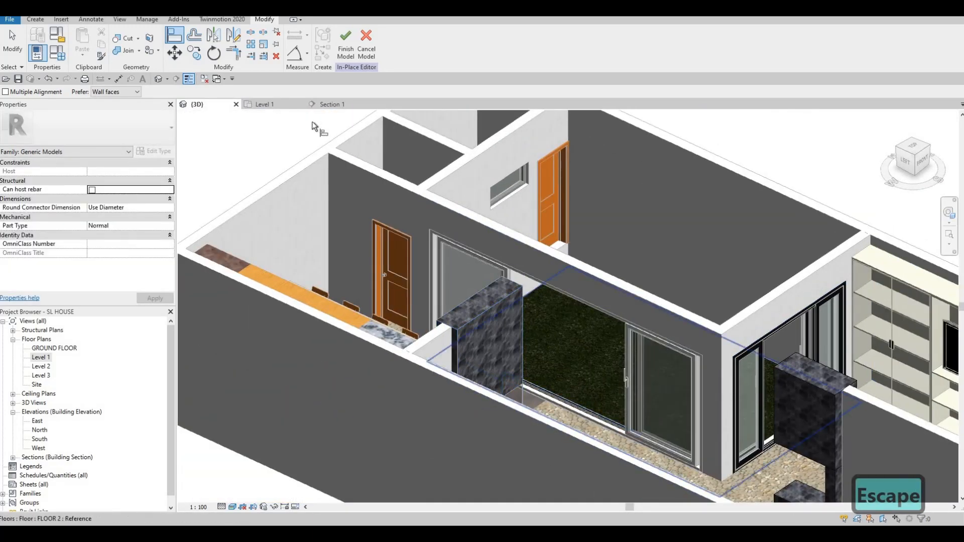
scroll(312, 123, "down", 2)
Start another slate extrusion on Level 1 with a rectangular profile and set its extrusion end to 425
left_click(278, 105)
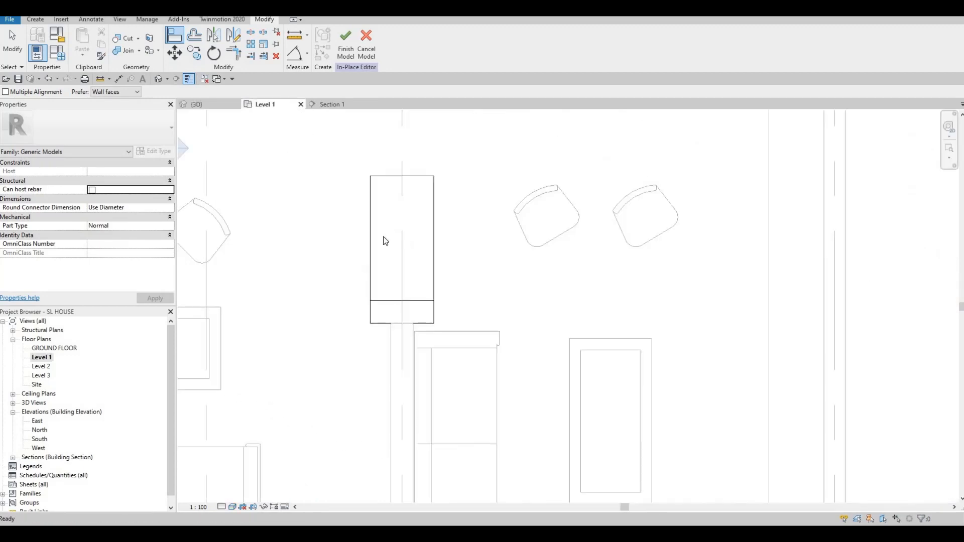
key("Escape")
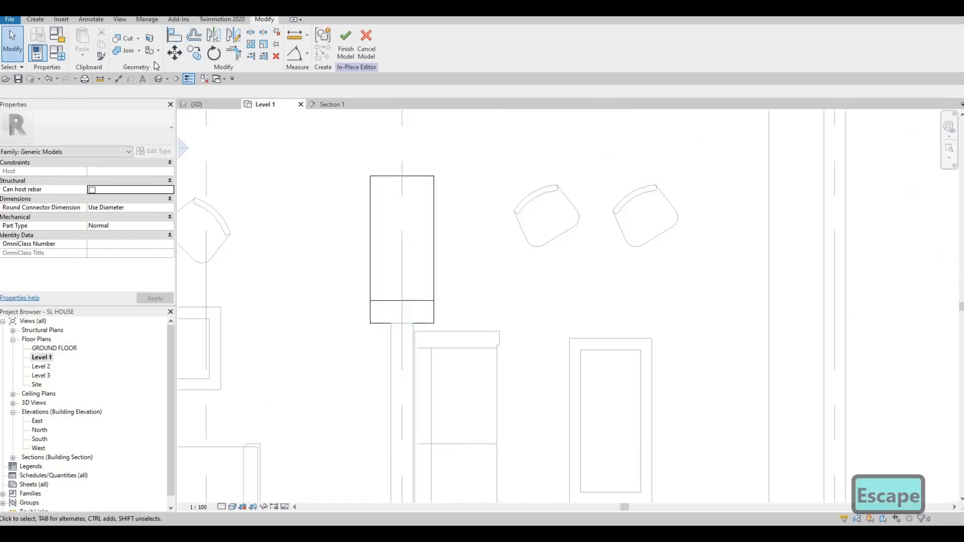
left_click(33, 20)
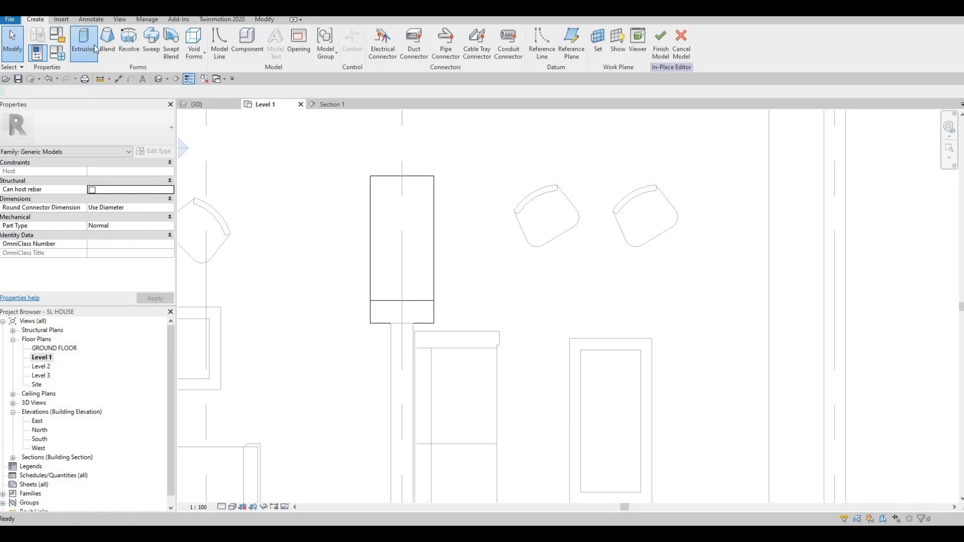
left_click(89, 49)
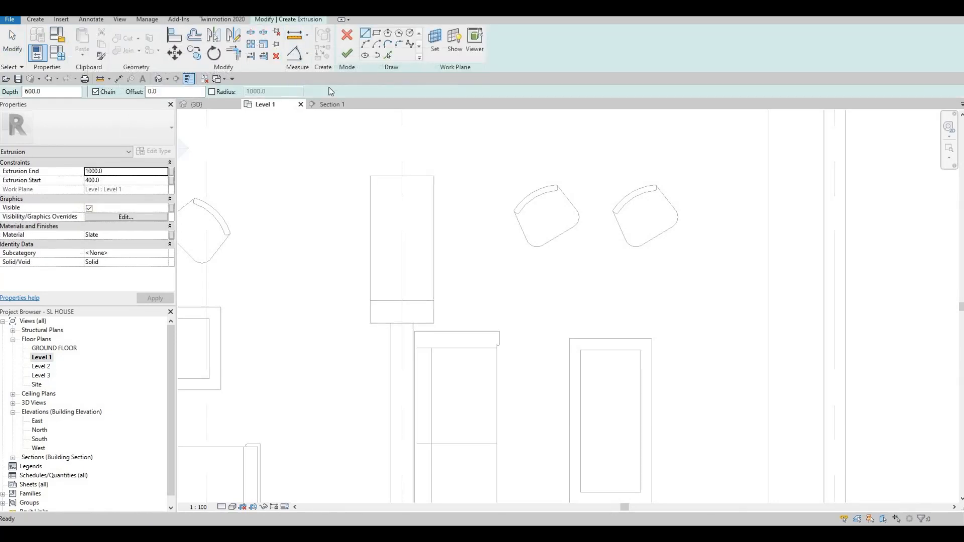
key("Escape")
key("Escape")
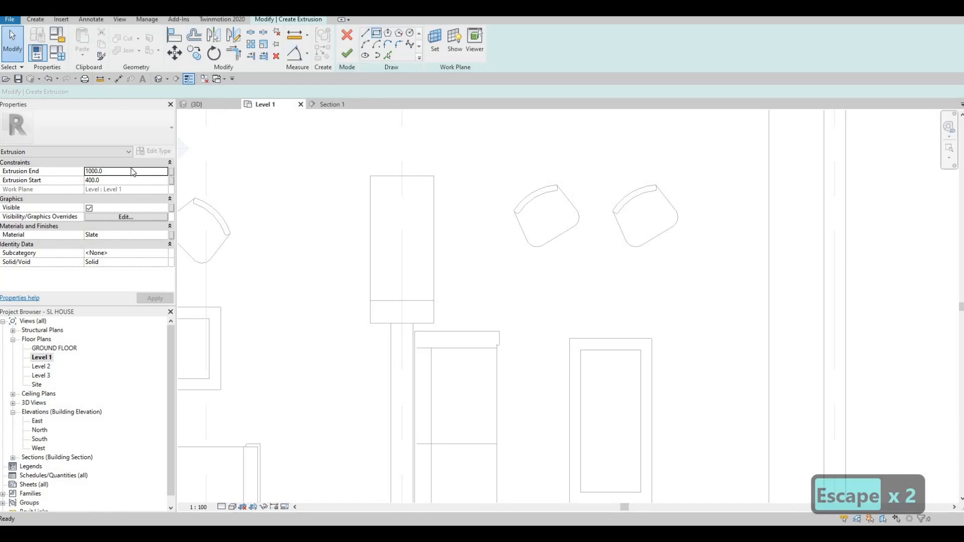
left_click(116, 171)
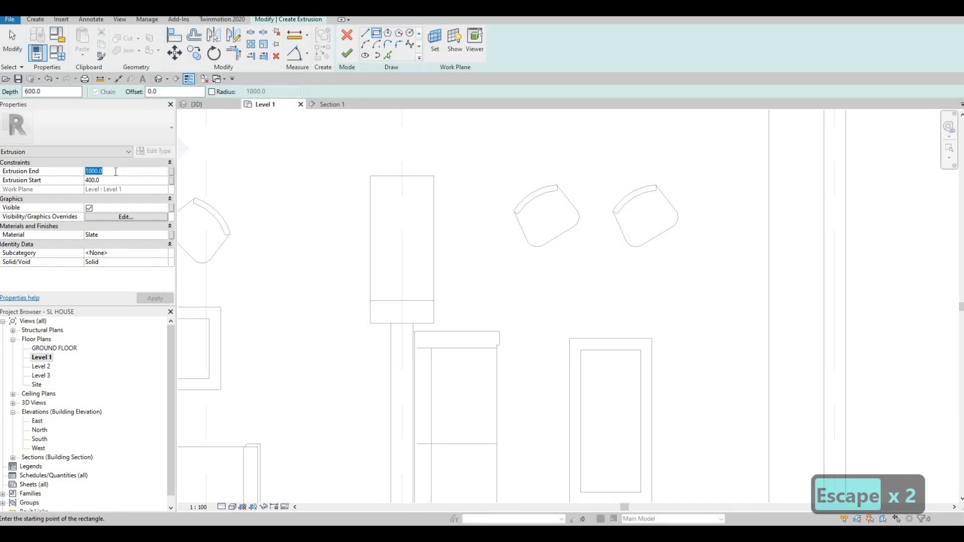
type("2")
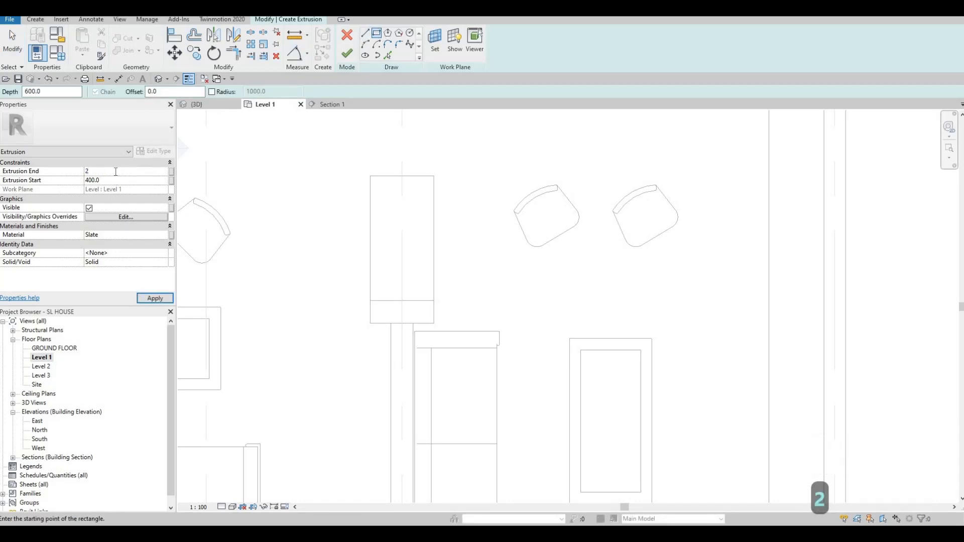
key("BackSpace")
key("BackSpace")
type("425")
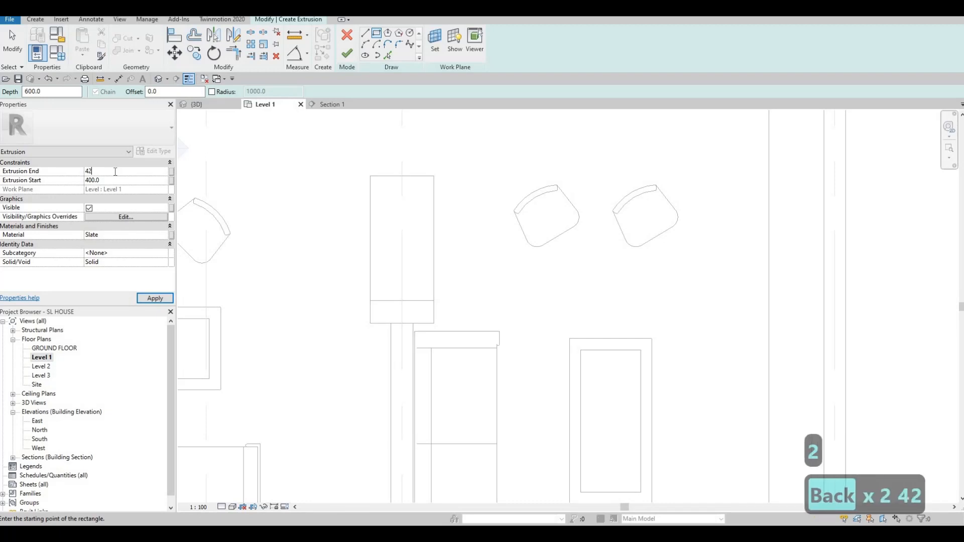
left_click(155, 300)
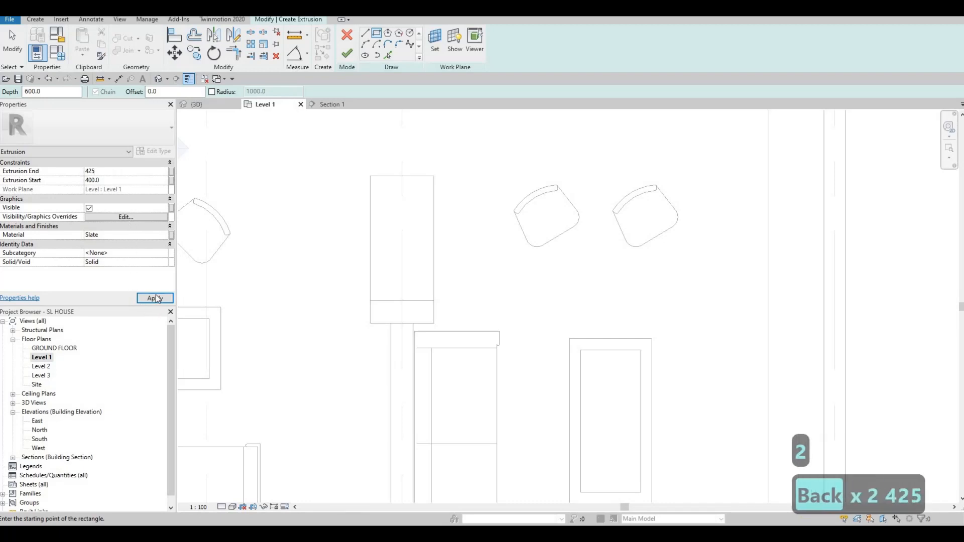
Set the material of the new 400 to 425 extrusion to Rubble
left_click(143, 233)
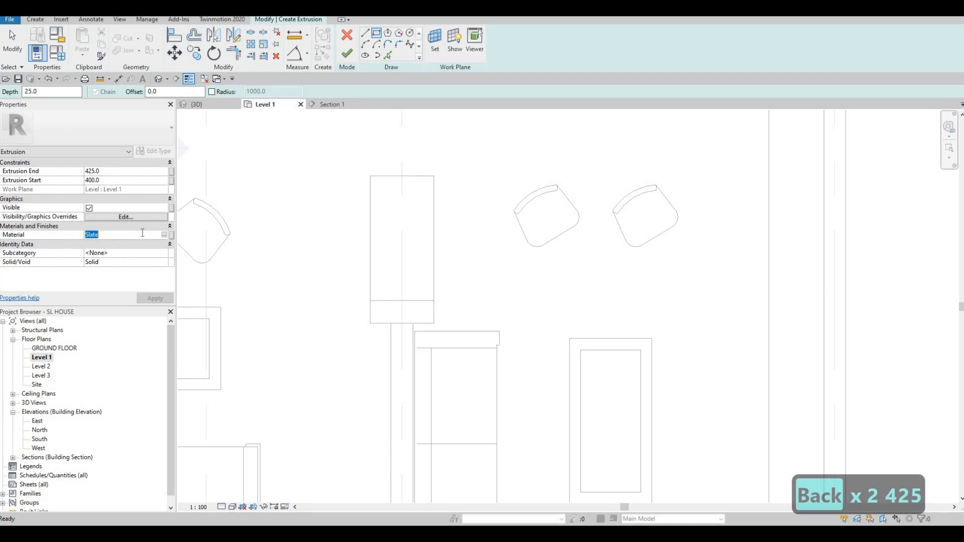
type("RUBBLE")
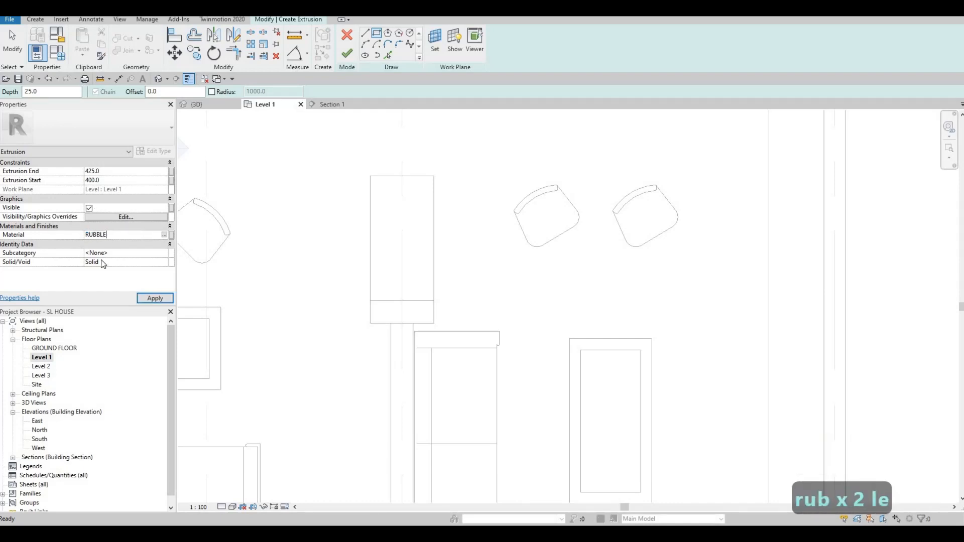
left_click(155, 298)
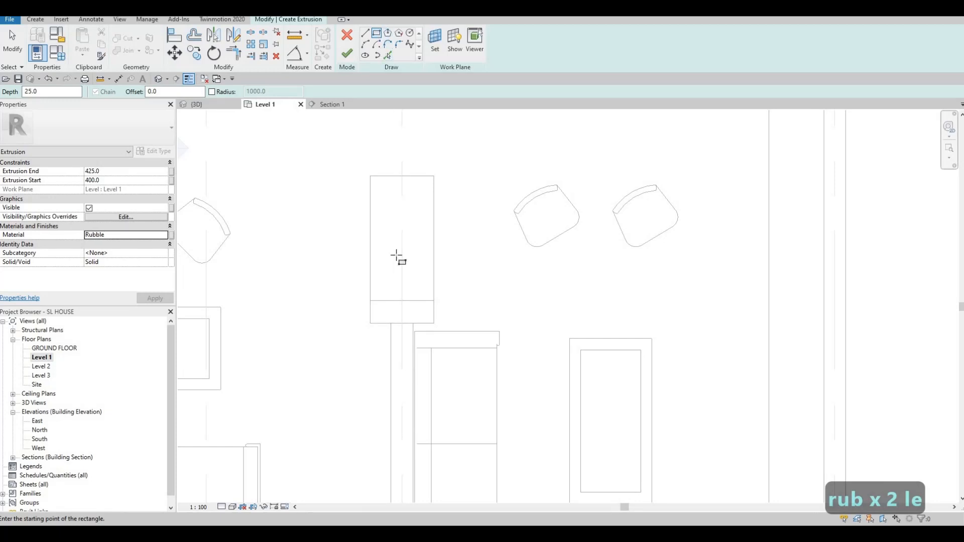
Draw a rectangular profile about 320 by 1040 mm inside the slate base's outline and finish the rubble extrusion
left_click(384, 300)
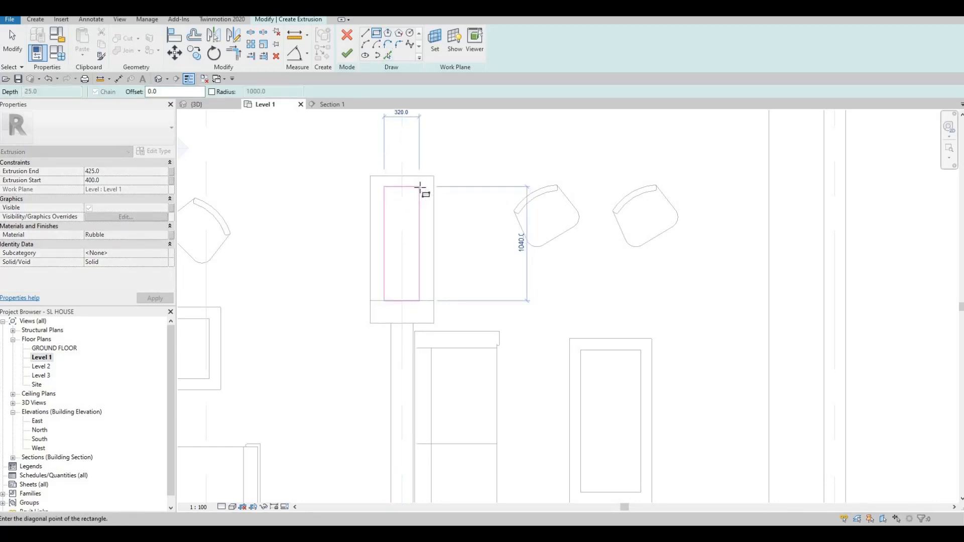
left_click(406, 210)
key("Escape")
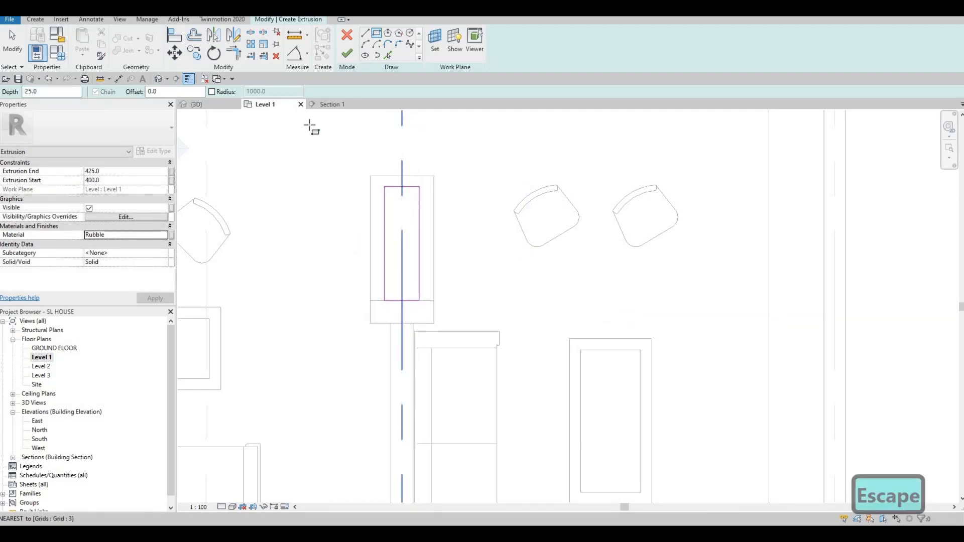
left_click(351, 53)
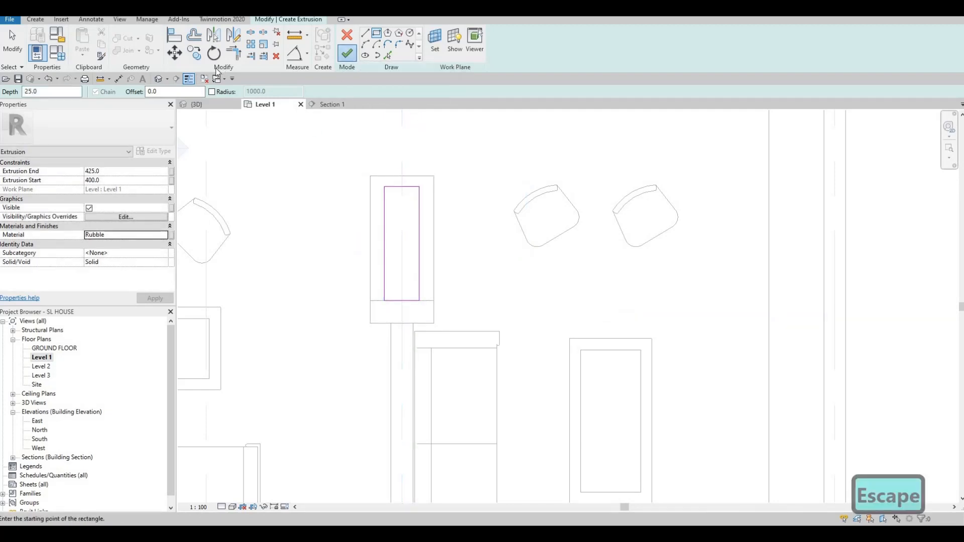
left_click(159, 79)
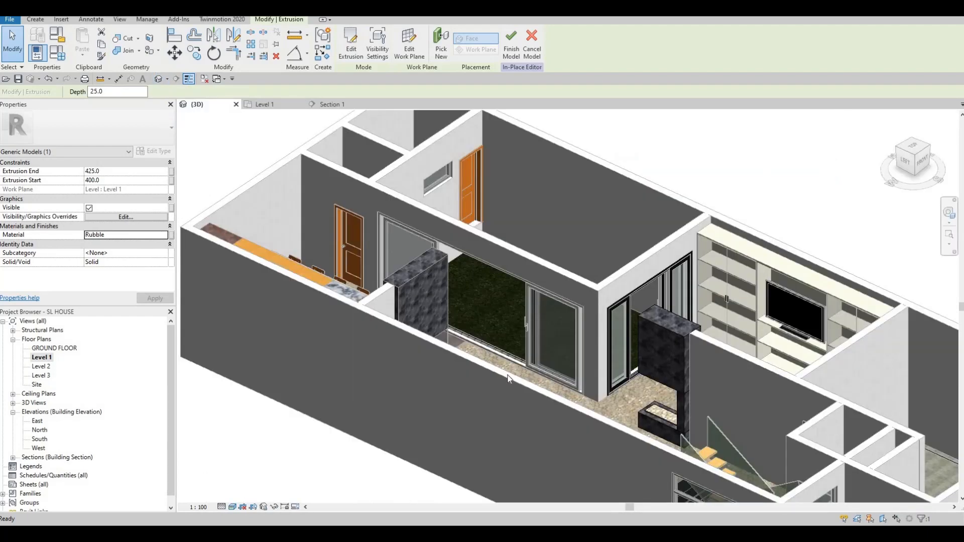
scroll(508, 339, "up", 5)
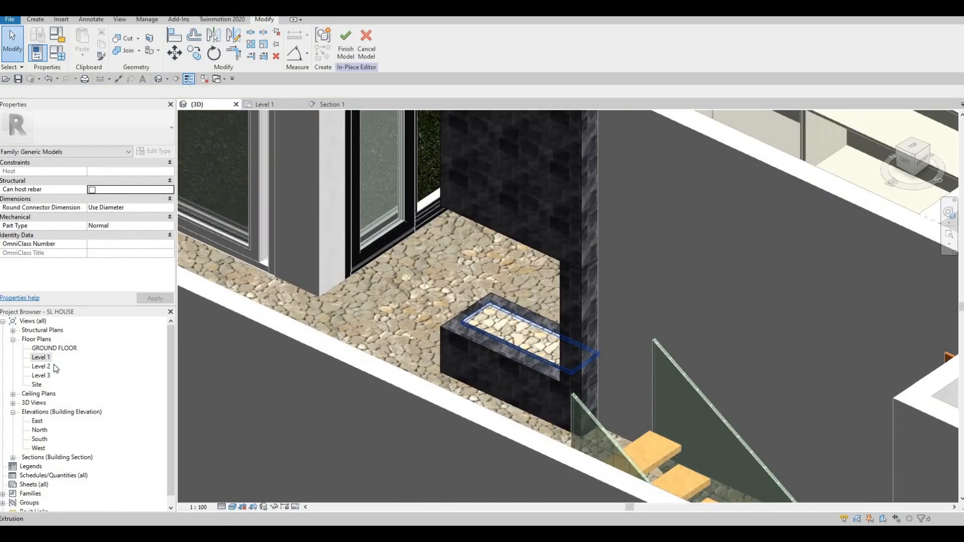
Start a void extrusion on Level 1 with extrusion start 395 and extrusion end 430
left_click(50, 357)
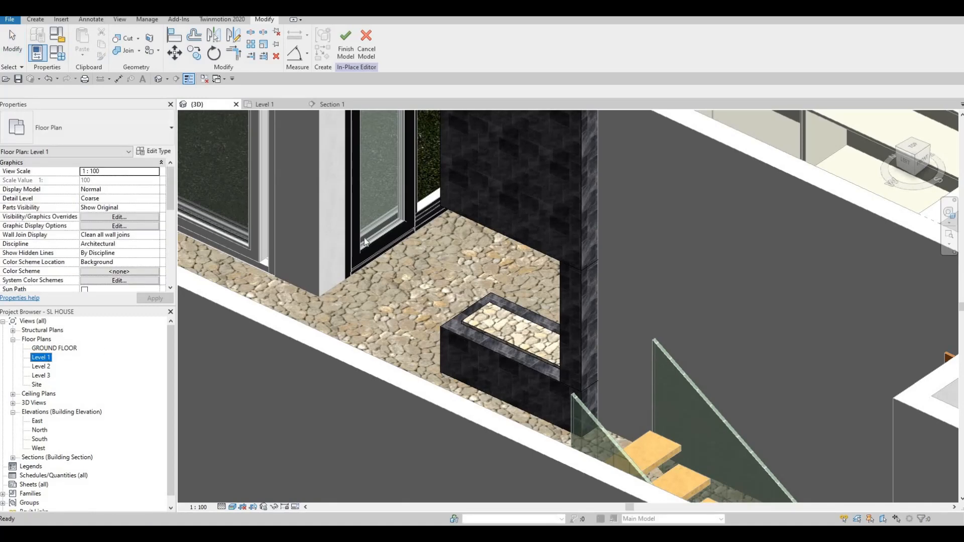
key("Escape")
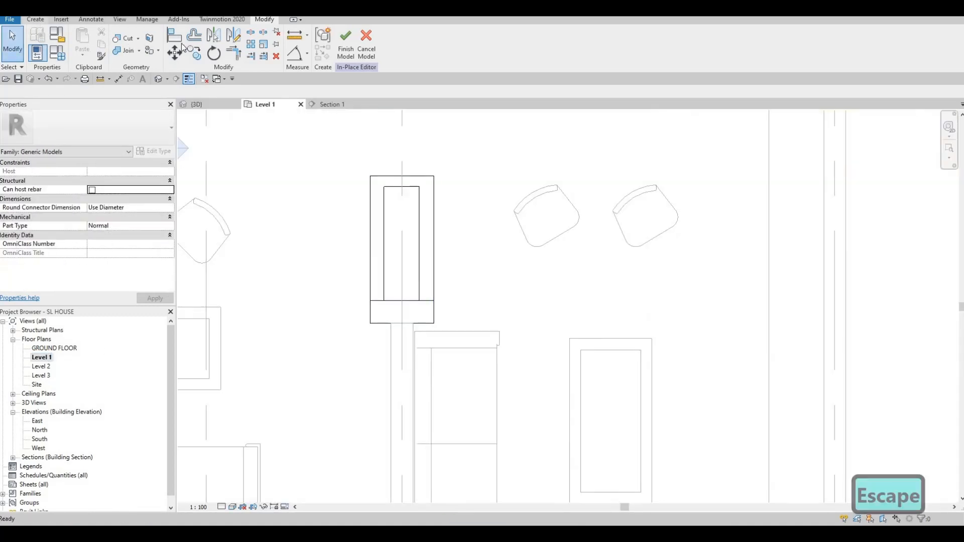
left_click(195, 55)
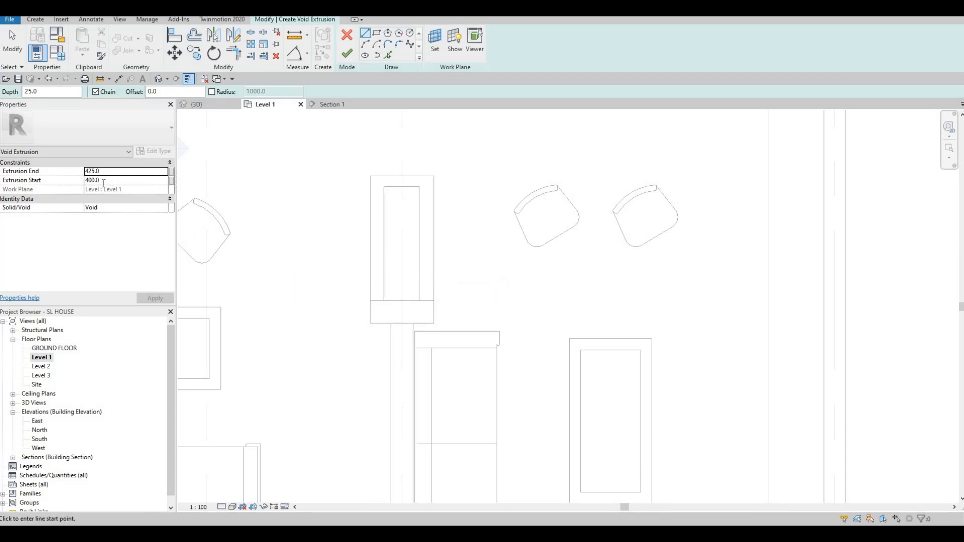
left_click(103, 182)
type("395")
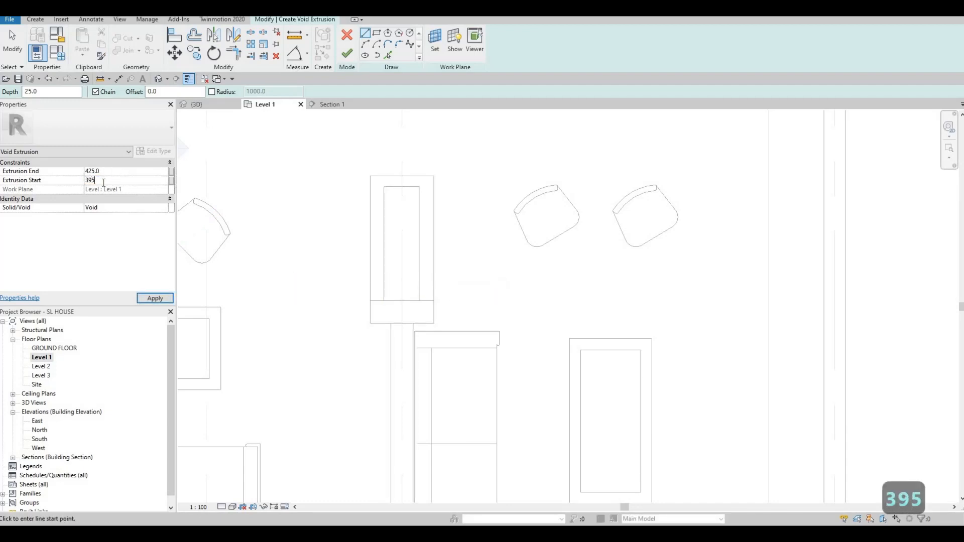
left_click(117, 162)
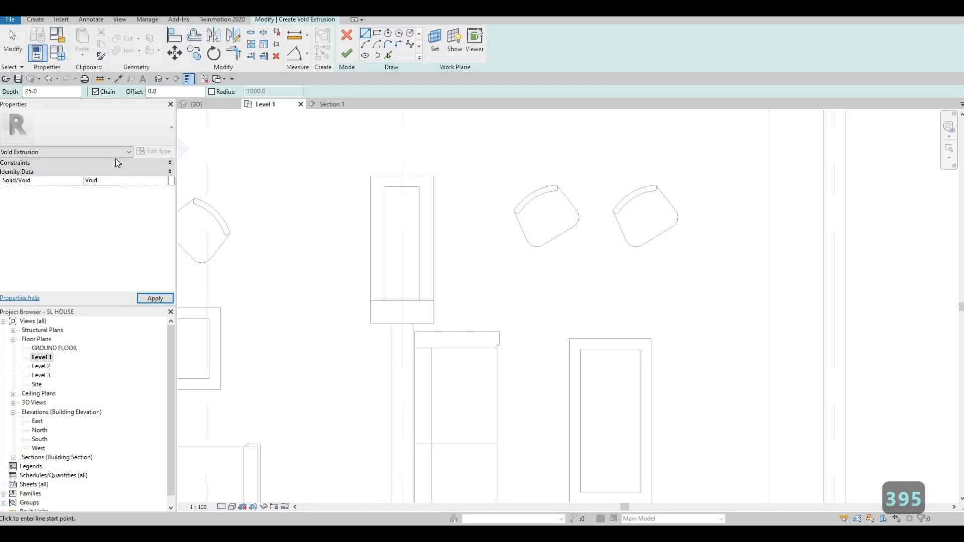
left_click(112, 164)
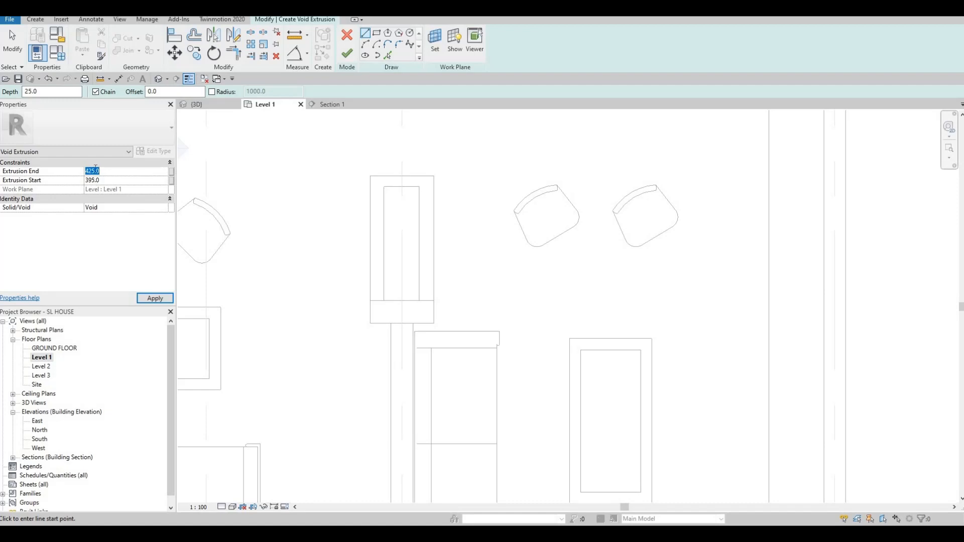
key("BackSpace")
key("BackSpace")
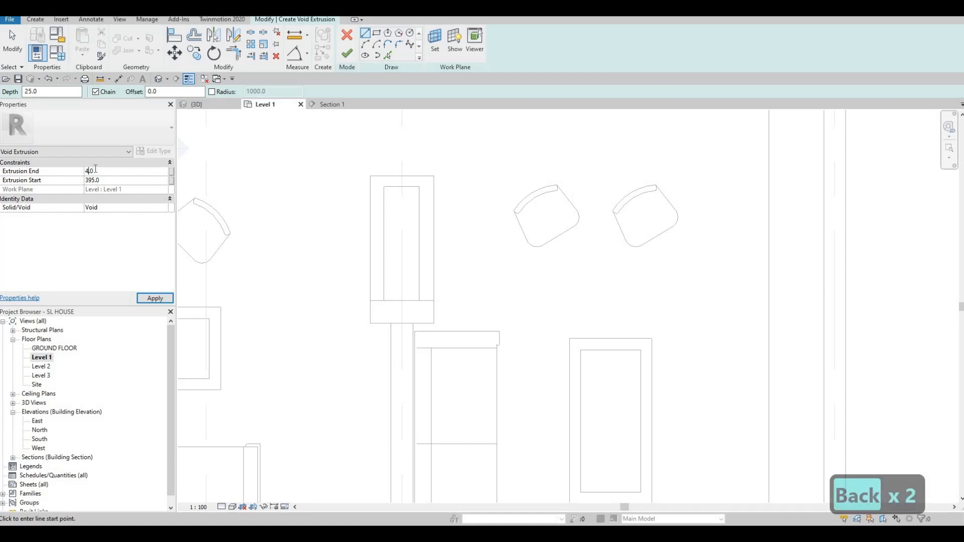
type("30")
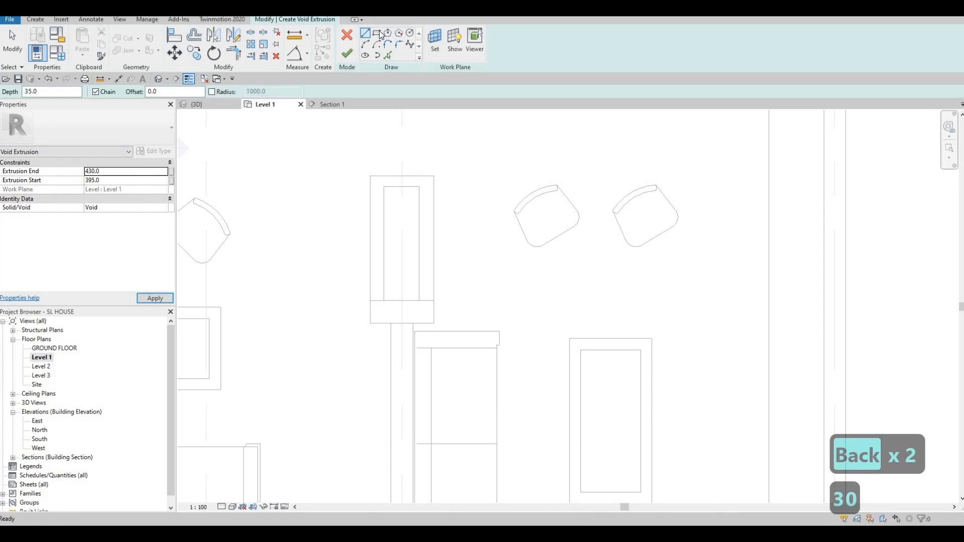
Draw a narrow rectangular void profile about 924 mm long along the grid line within the rubble slab and finish the void
scroll(406, 254, "up", 1)
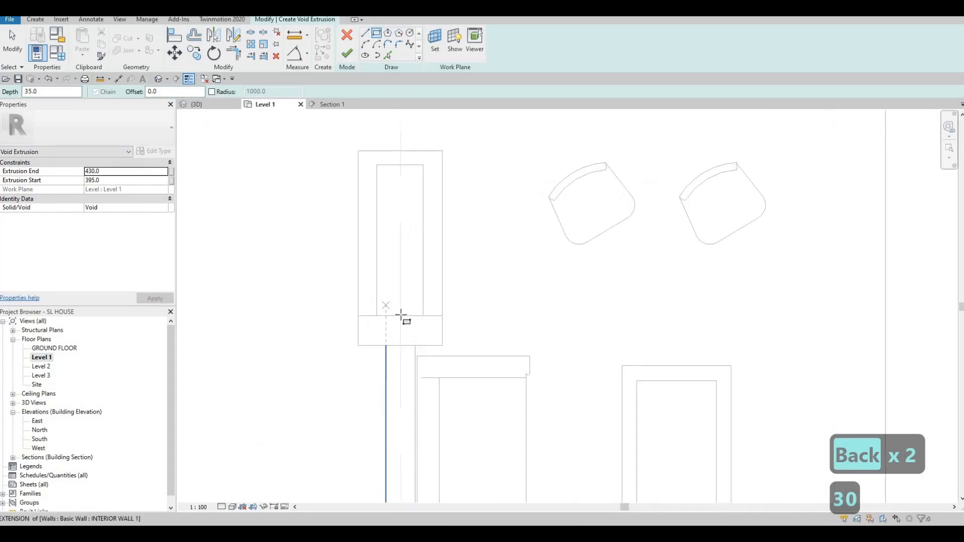
scroll(401, 315, "up", 1)
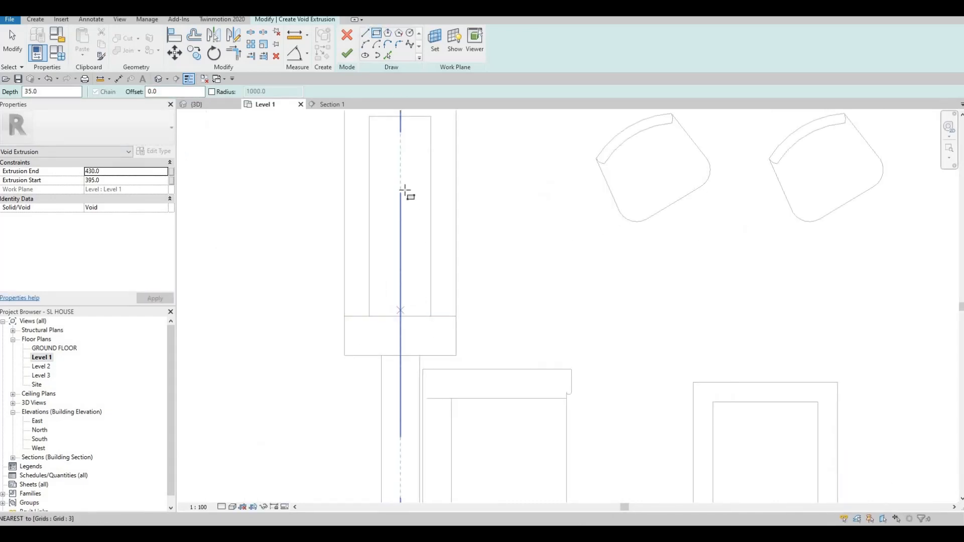
left_click(405, 191)
key("Escape")
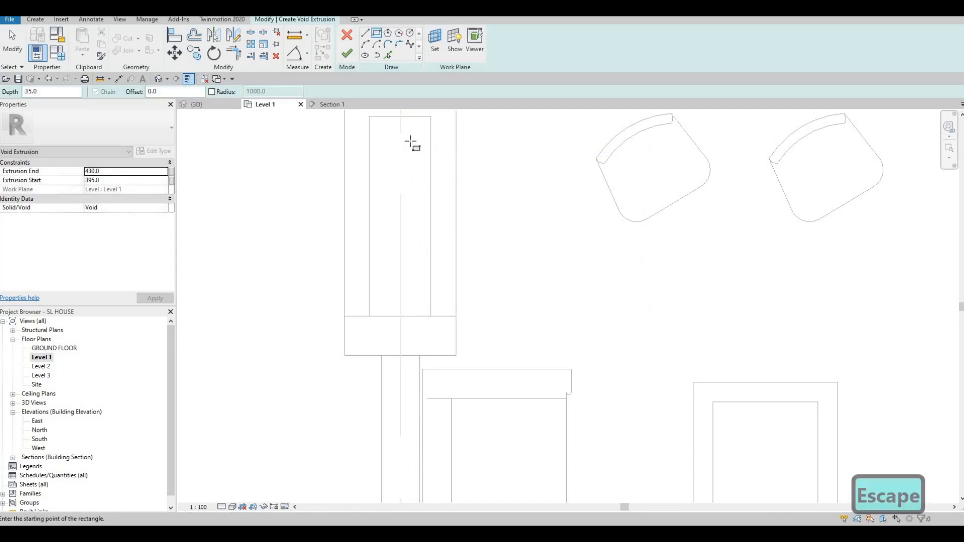
left_click(394, 123)
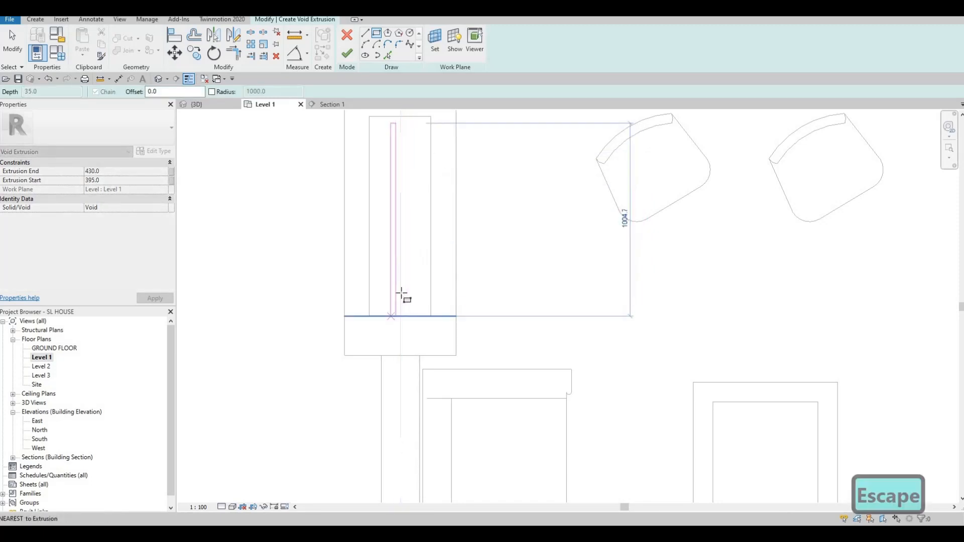
scroll(402, 295, "up", 1)
scroll(408, 302, "up", 1)
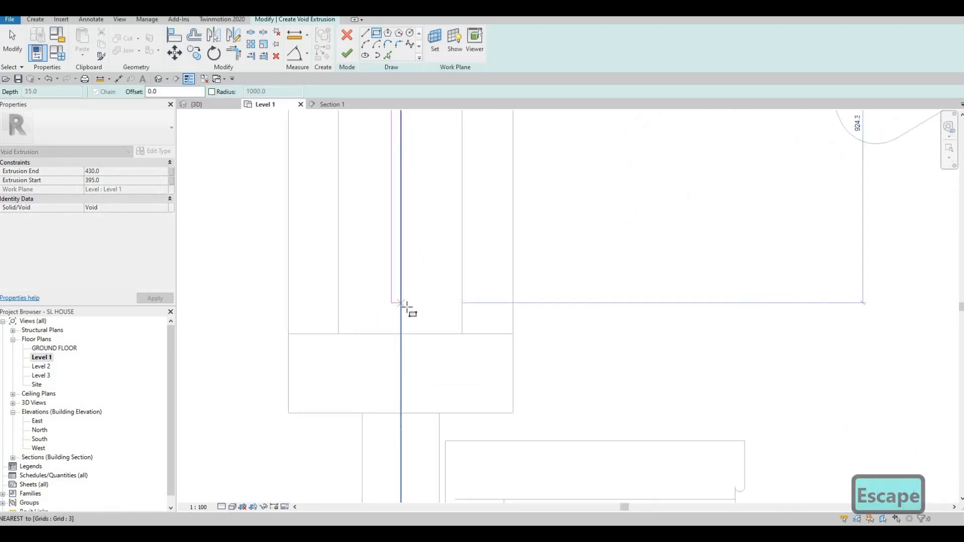
scroll(408, 306, "up", 2)
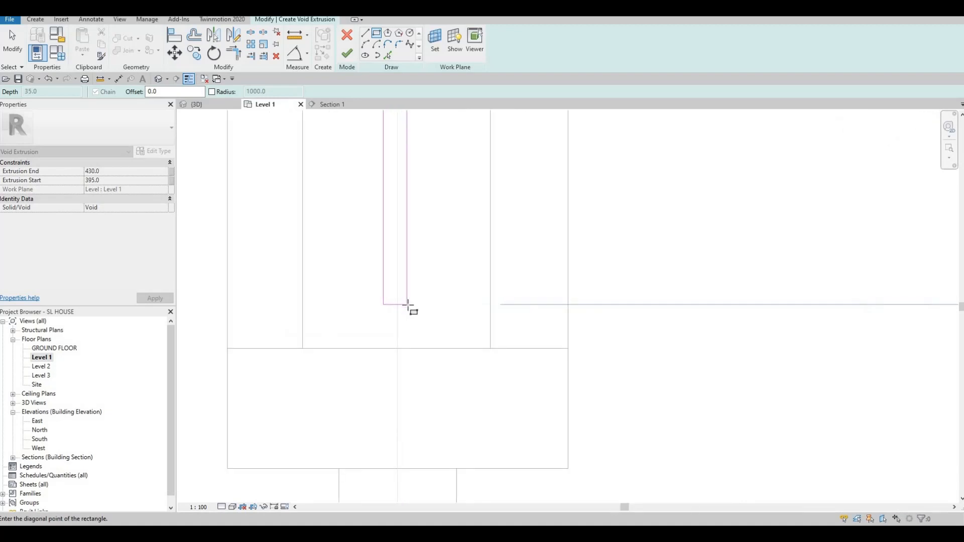
left_click(407, 266)
scroll(394, 290, "down", 4)
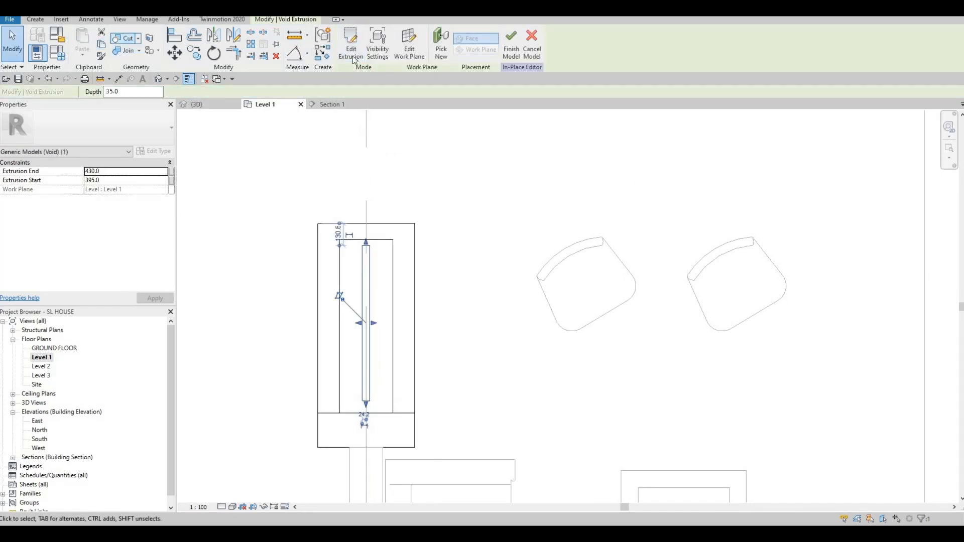
key("Escape")
In the 3D view, set the extrusion start of the slot void in the rubble slab to 410
left_click(198, 104)
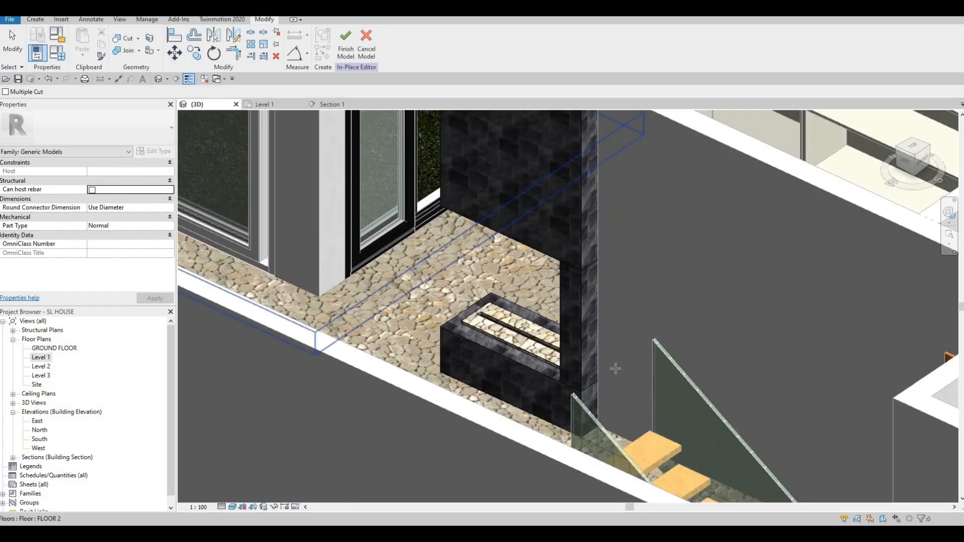
scroll(610, 359, "up", 1)
scroll(492, 359, "up", 2)
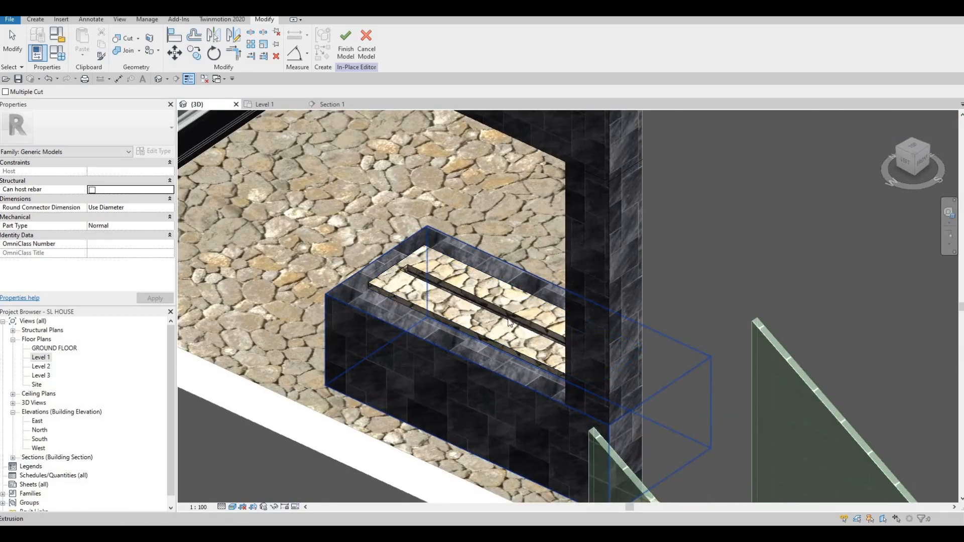
key("Escape")
left_click(509, 319)
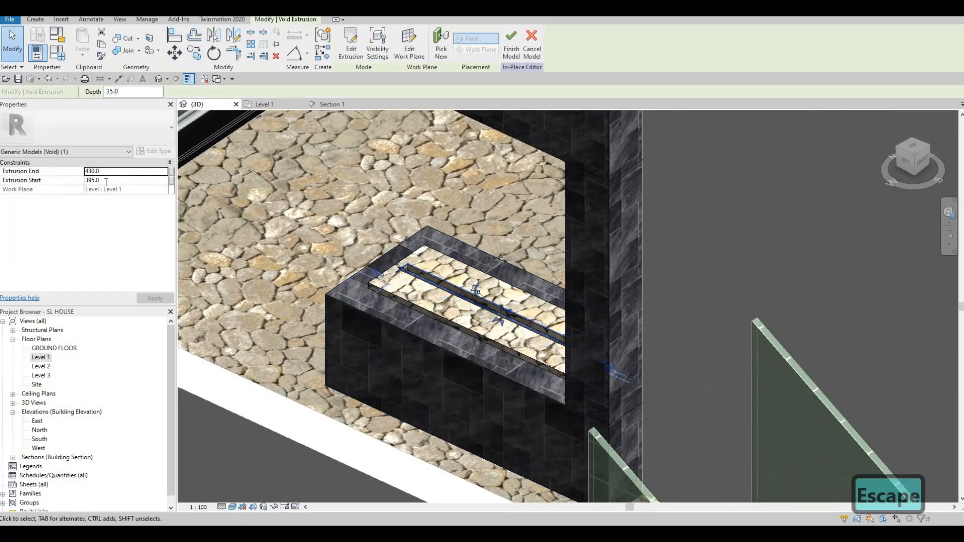
left_click(106, 181)
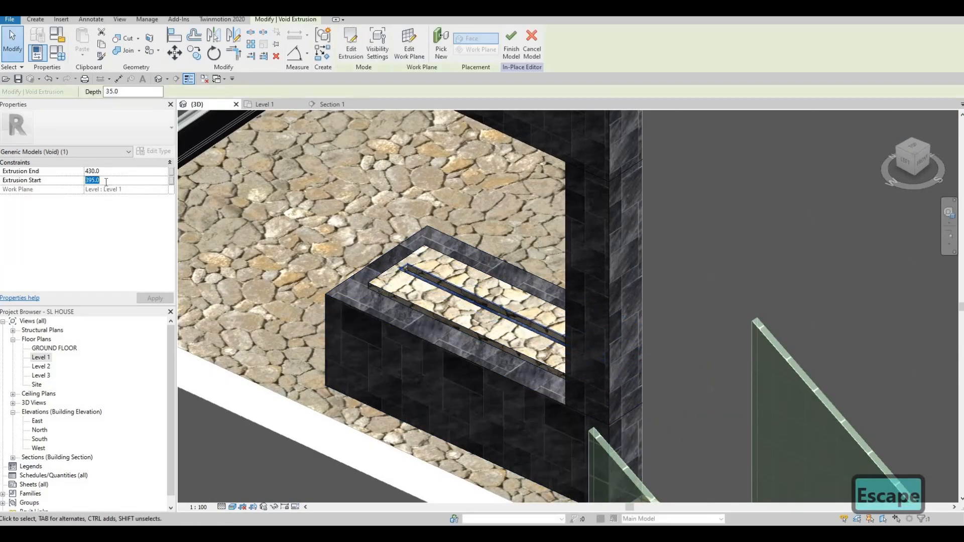
type("410")
key("Return")
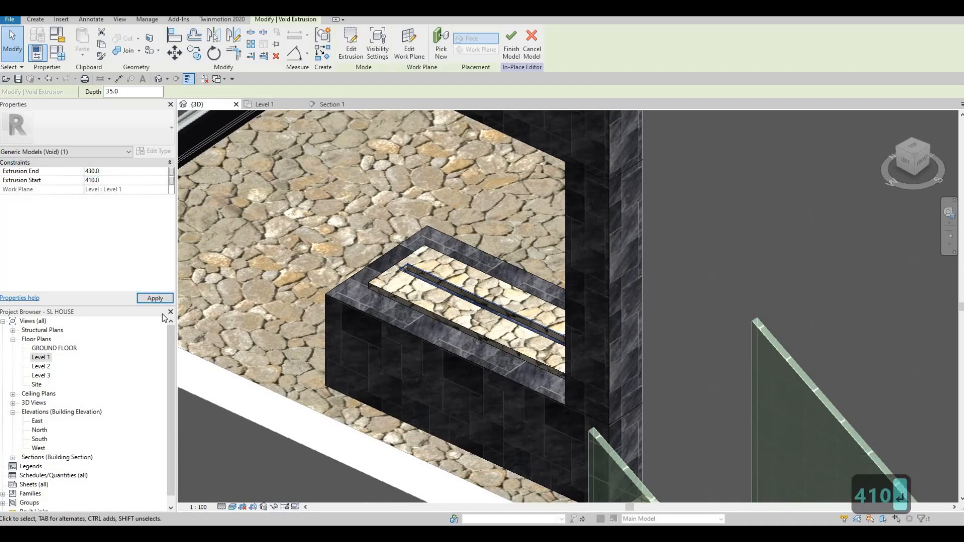
middle_click_drag(392, 294, 301, 276, "shift")
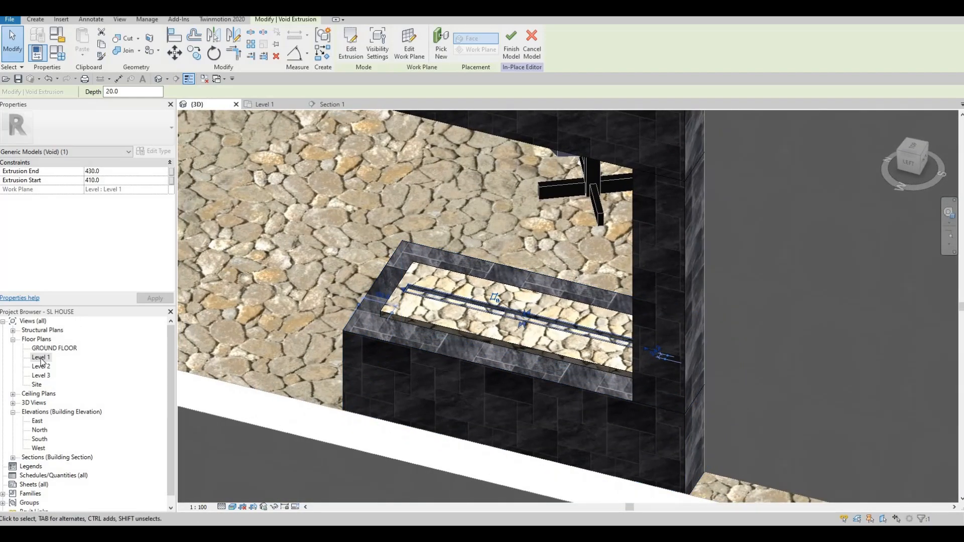
Start a solid extrusion on Level 1 with extrusion start 400 and extrusion end 1000
key("ctrl+Tab")
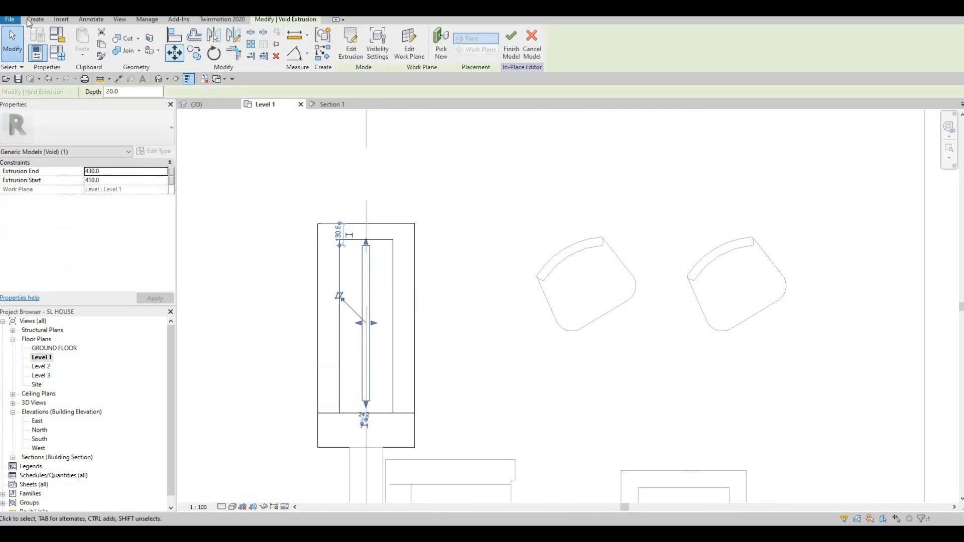
key("Escape")
left_click(31, 20)
left_click(91, 50)
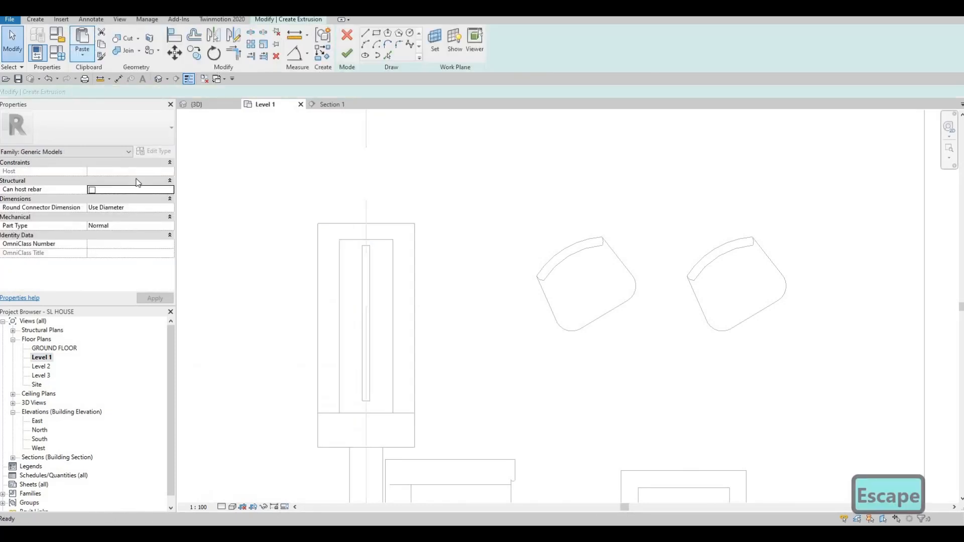
left_click(127, 184)
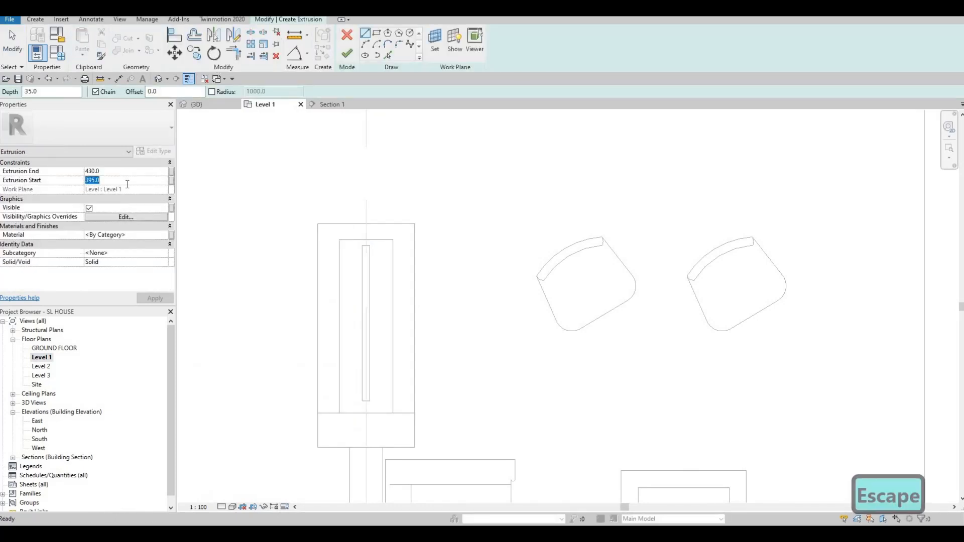
type("400")
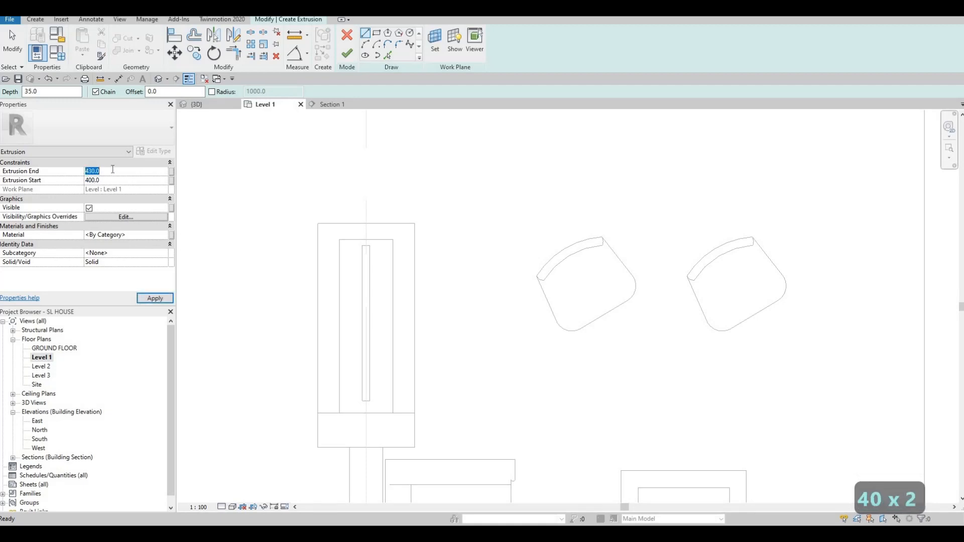
type("1000")
left_click(153, 302)
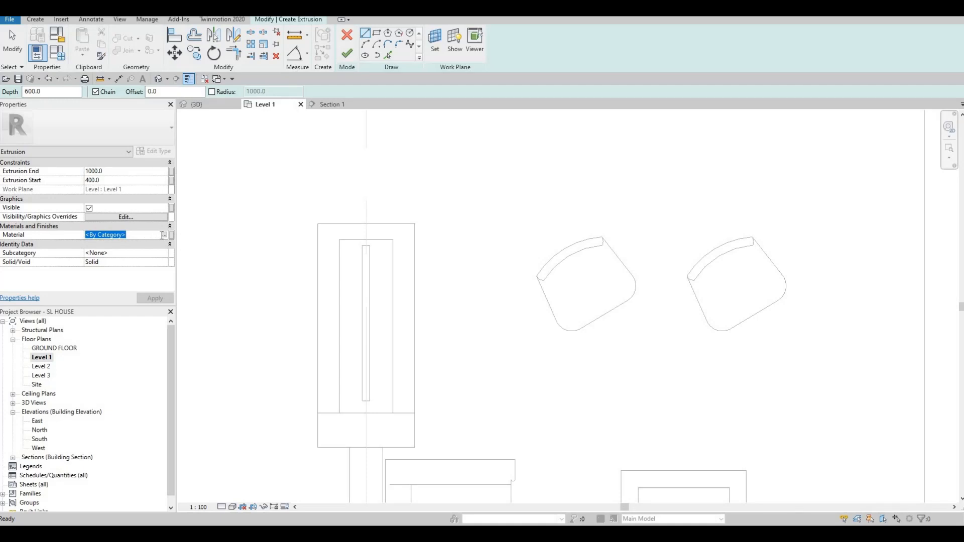
Search the materials for GLASS and assign Acrylic, Clear to the extrusion, replacing the existing appearance
left_click(166, 234)
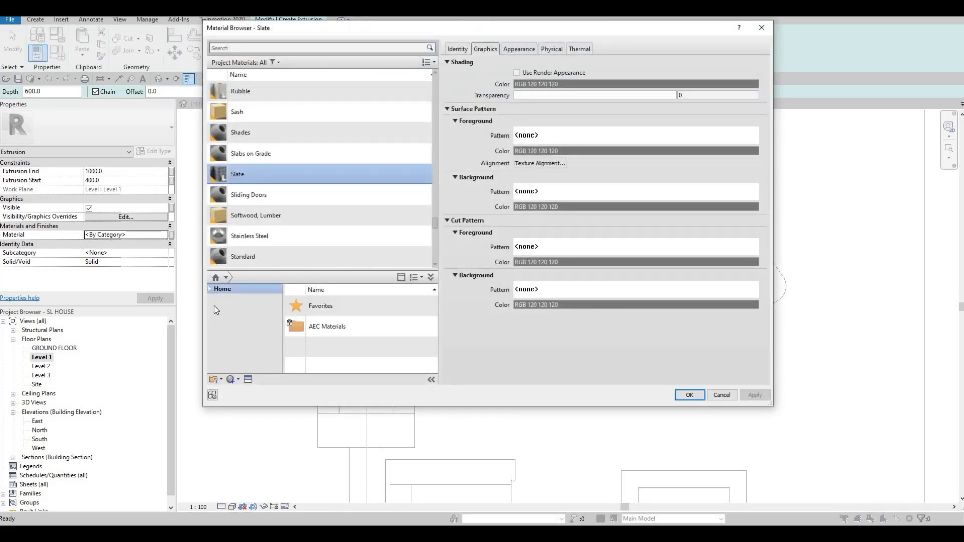
left_click(279, 48)
type("GLASS")
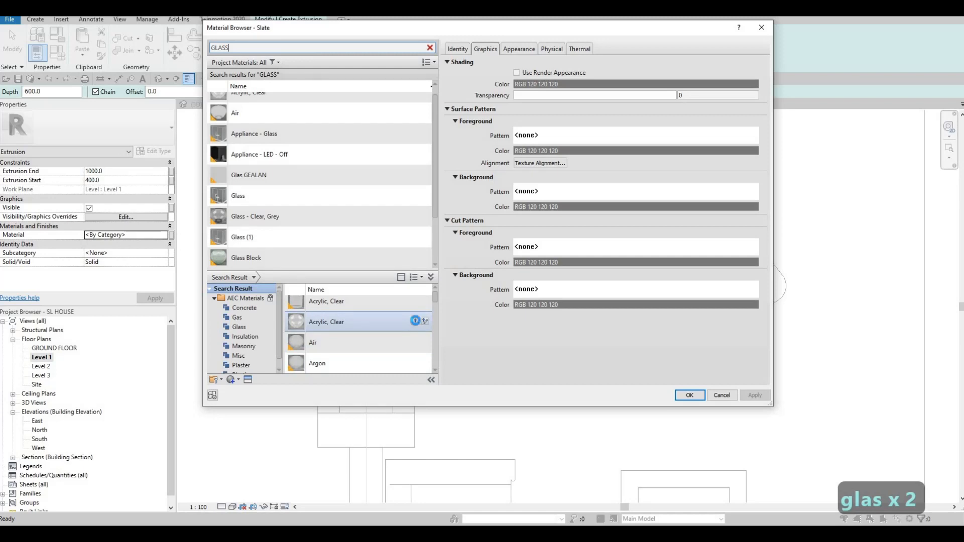
left_click(416, 322)
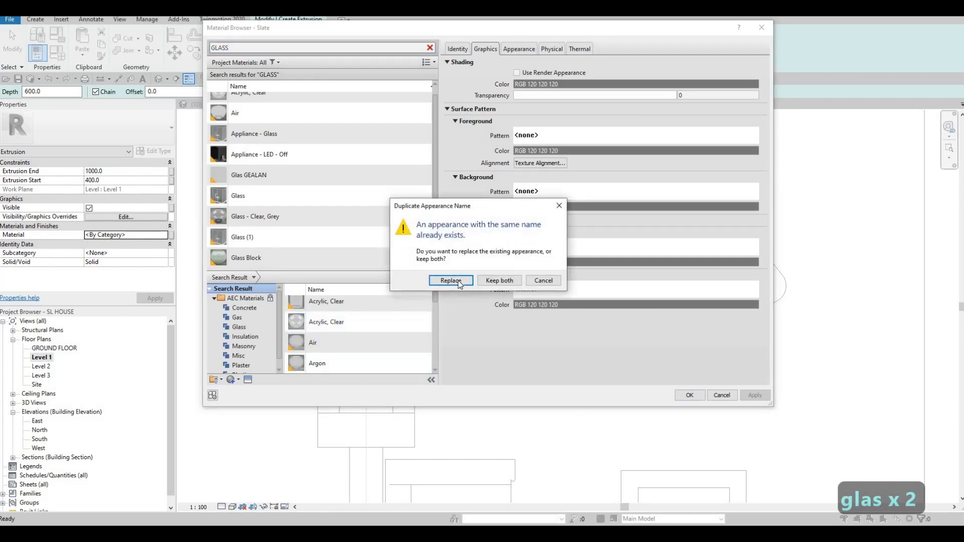
left_click(458, 281)
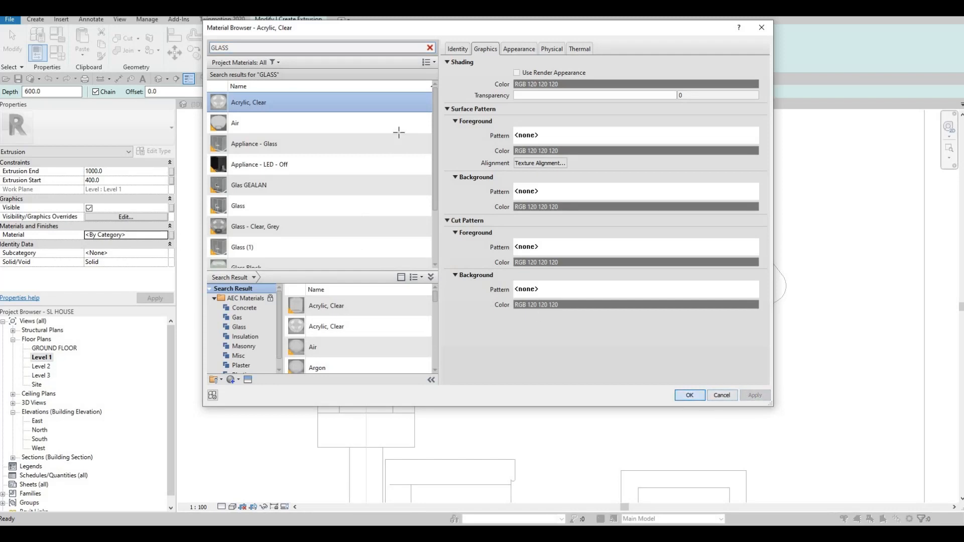
key("Return")
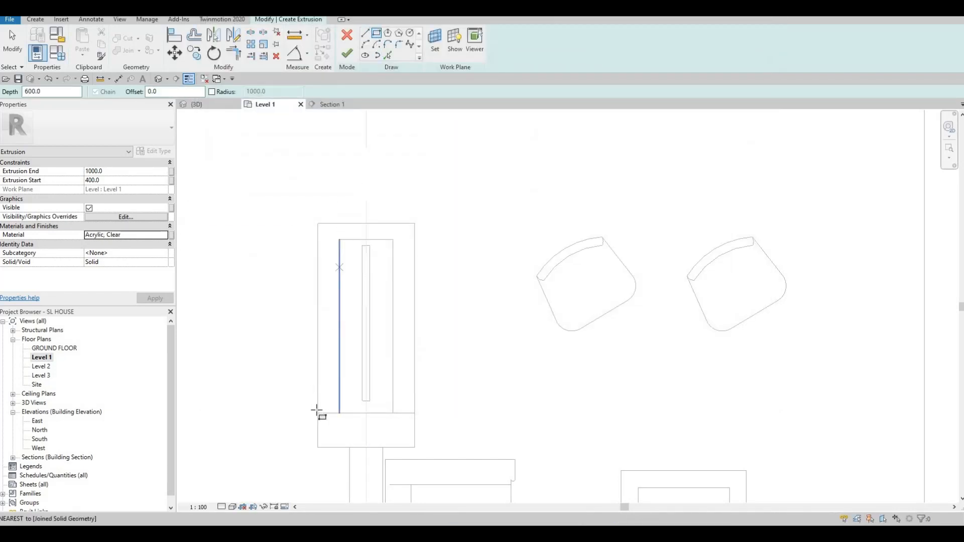
Draw the outer rectangular profile about 1136 mm long along the slate base's outline
left_click(316, 410)
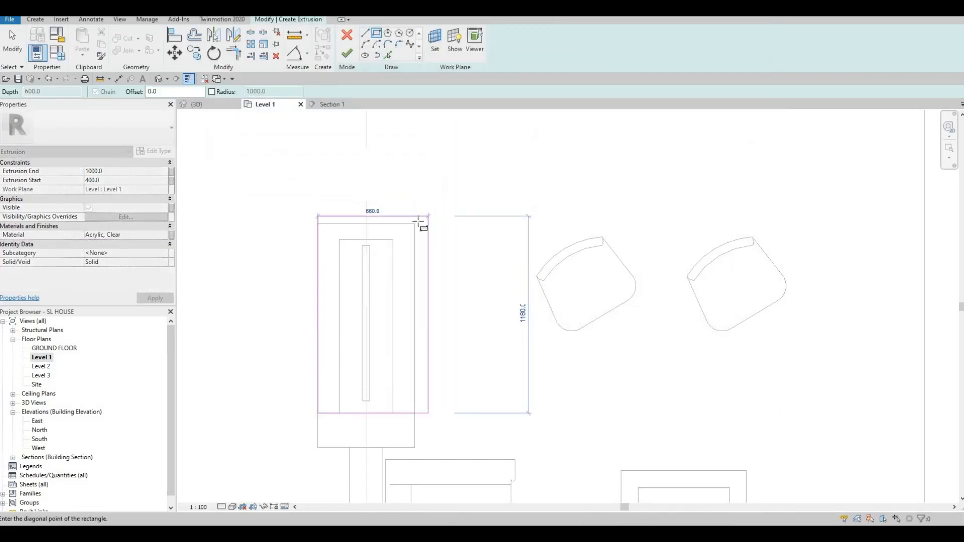
left_click(415, 224)
key("Escape")
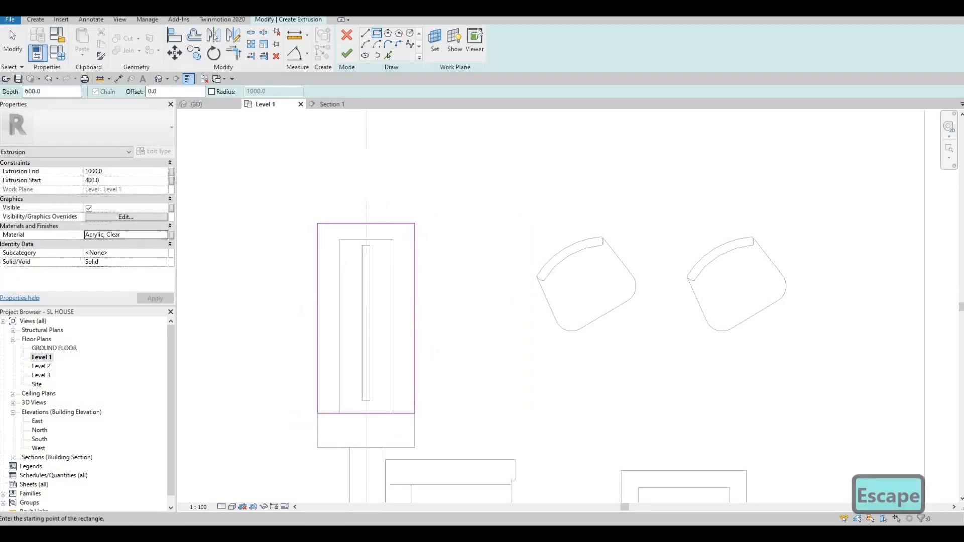
Draw an inner rectangle with a 10 mm inward offset from the outer profile and finish the glass box extrusion
type("10")
key("Return")
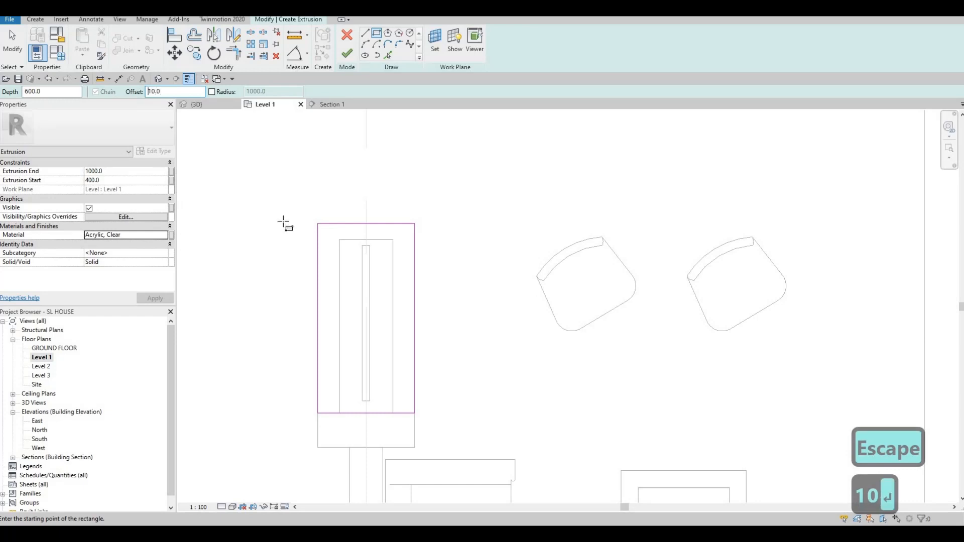
left_click(317, 223)
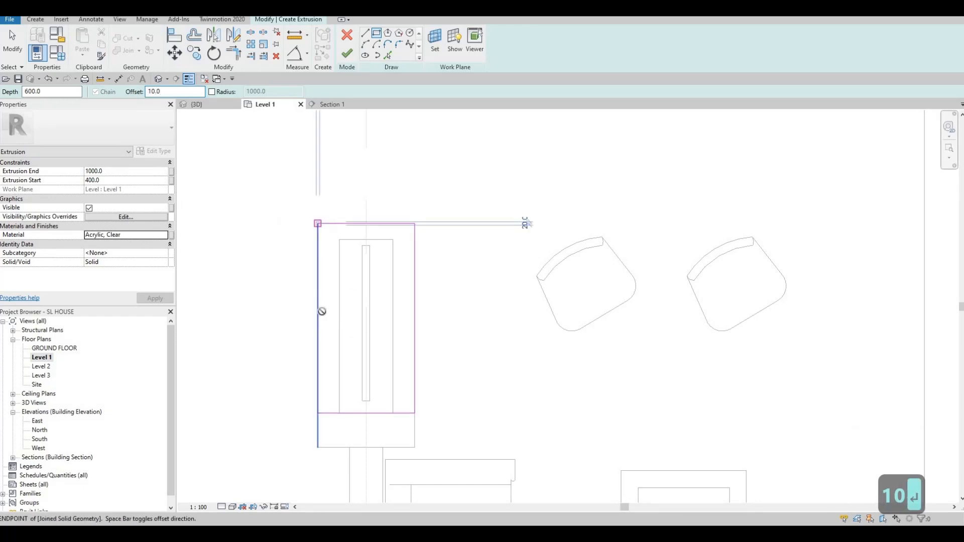
scroll(441, 422, "up", 4)
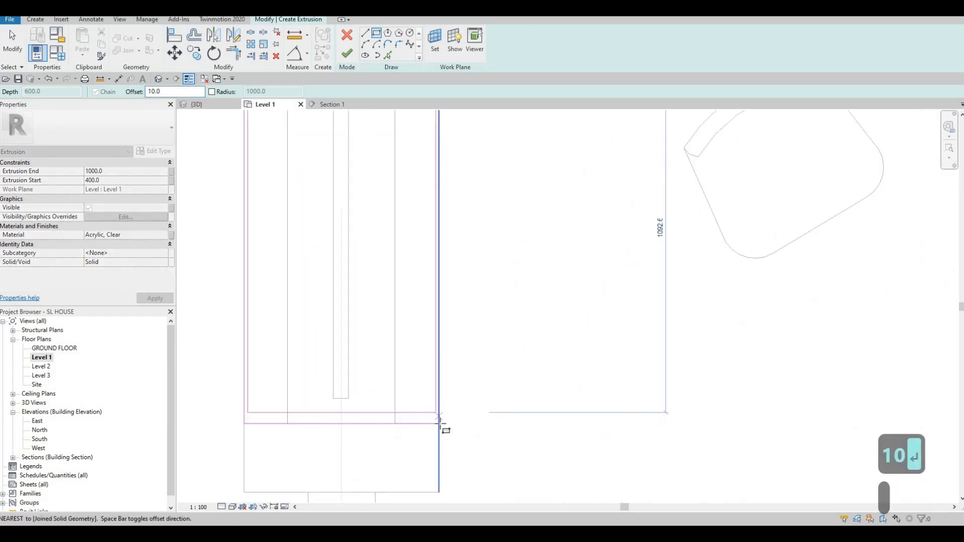
left_click(409, 232)
left_click(347, 54)
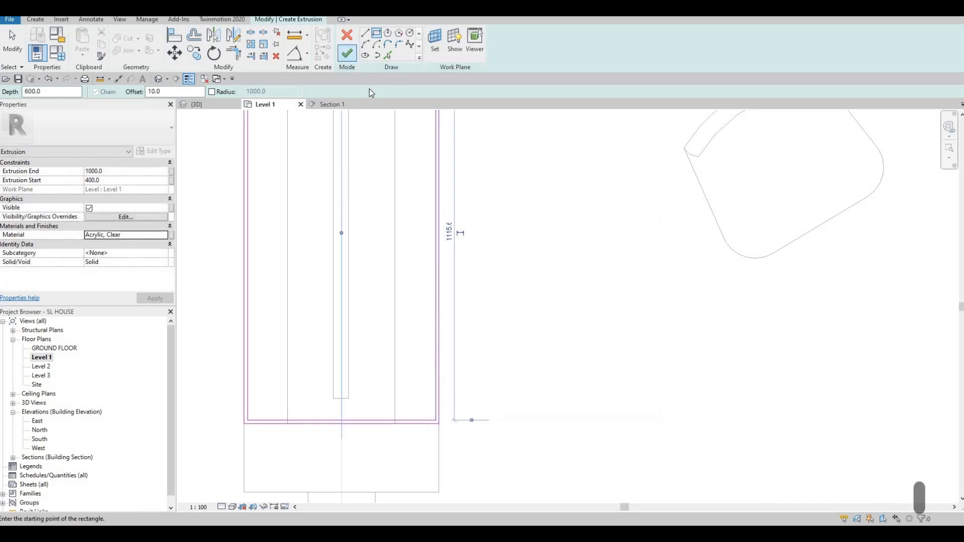
key("F1")
key("F1")
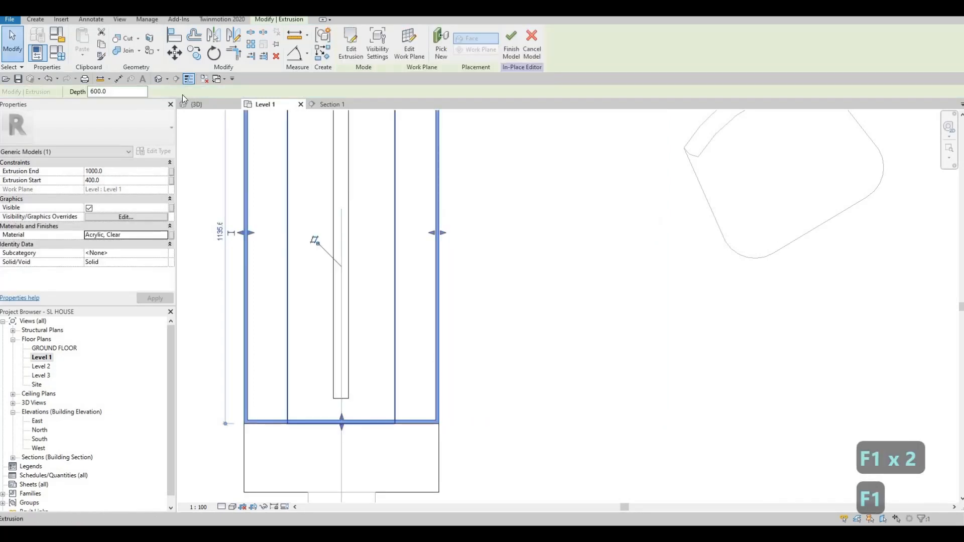
In the 3D view, align the top of the glass box with the underside of the slate block above it
left_click(197, 104)
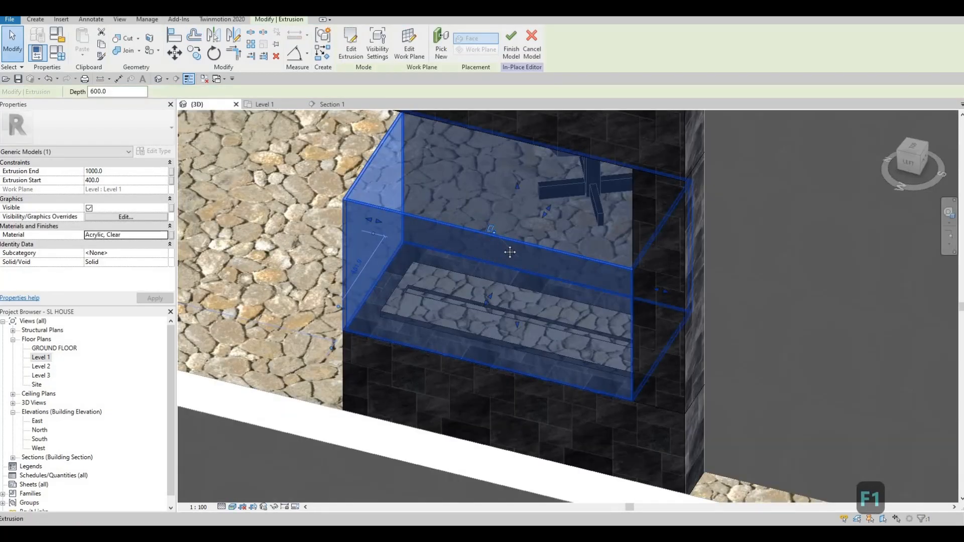
middle_click_drag(554, 214, 467, 266, "shift")
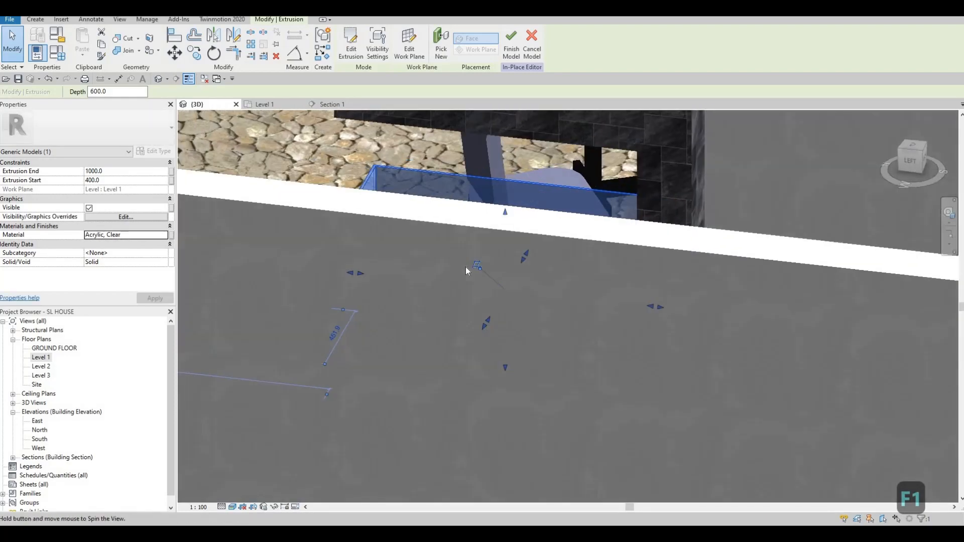
key("Escape")
key("Escape")
key("a")
key("l")
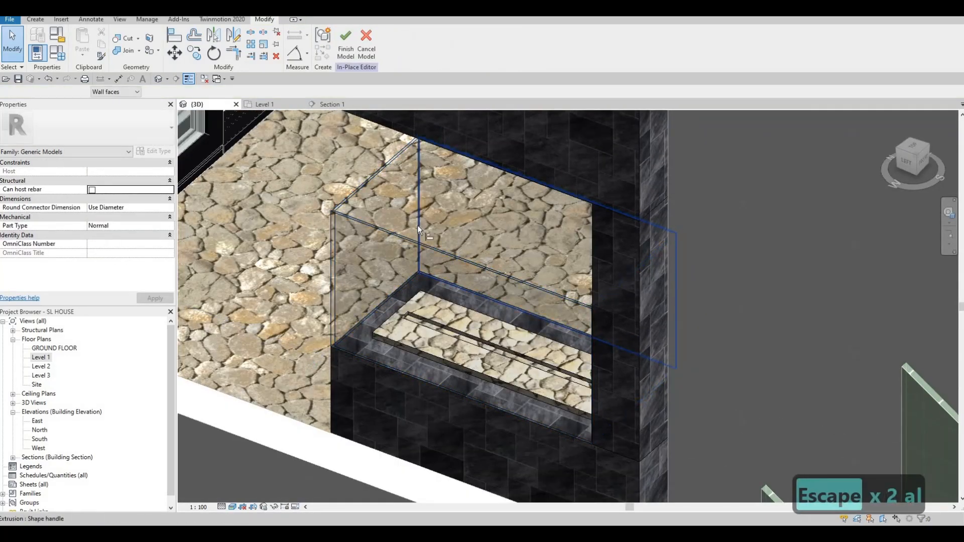
scroll(412, 215, "up", 2)
left_click(405, 203)
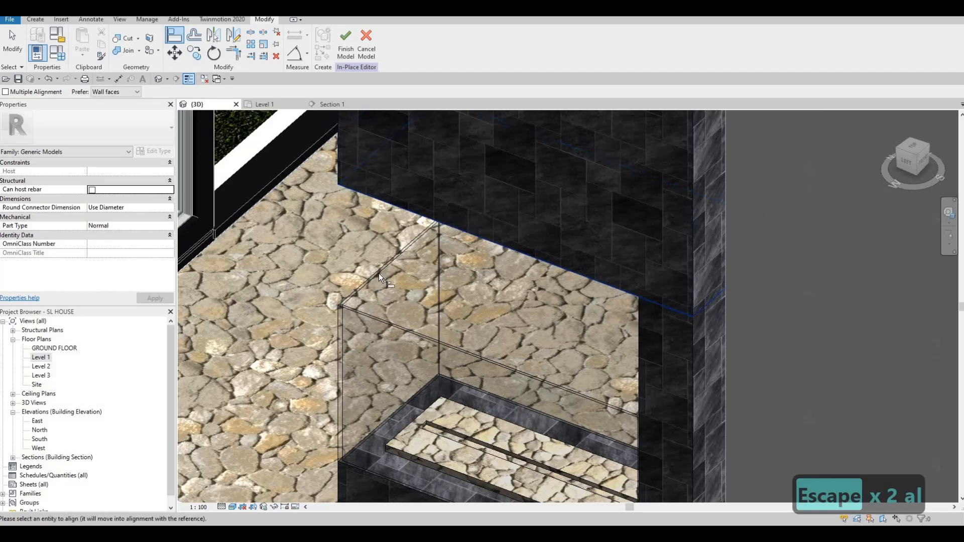
key("Escape")
Finish the in-place model of the second slate divider
middle_click_drag(489, 358, 637, 423, "shift")
scroll(625, 399, "up", 2)
key("Escape")
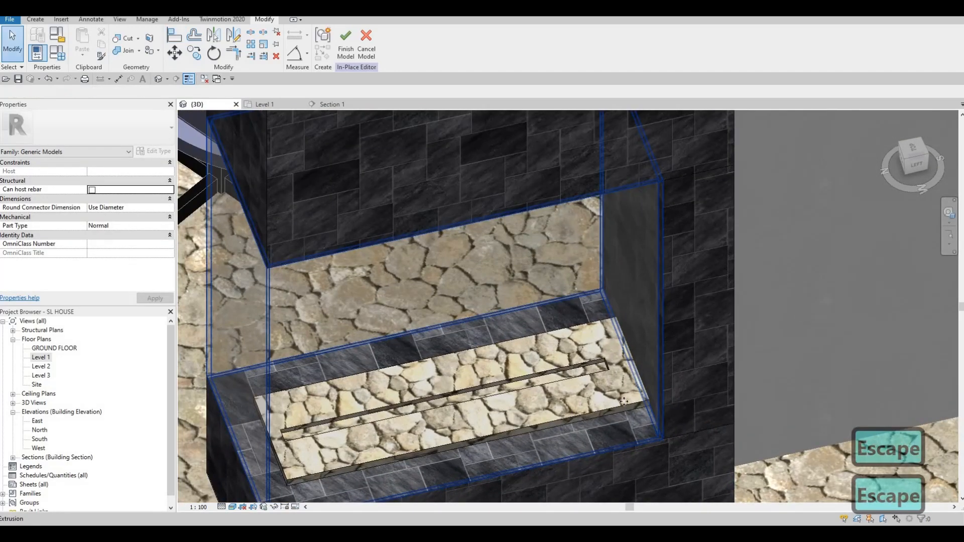
key("Escape")
key("Tab")
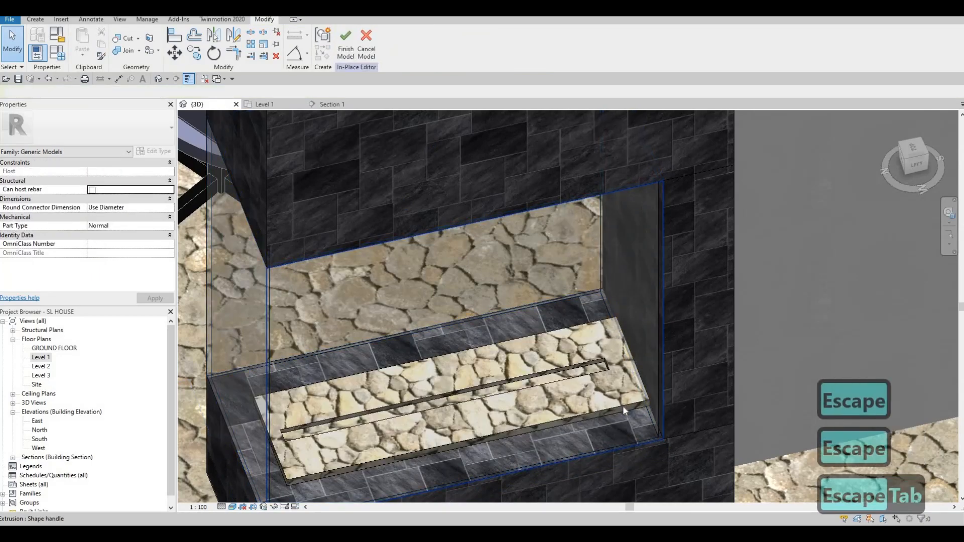
left_click(631, 398)
scroll(632, 398, "up", 1)
key("Escape")
left_click(343, 43)
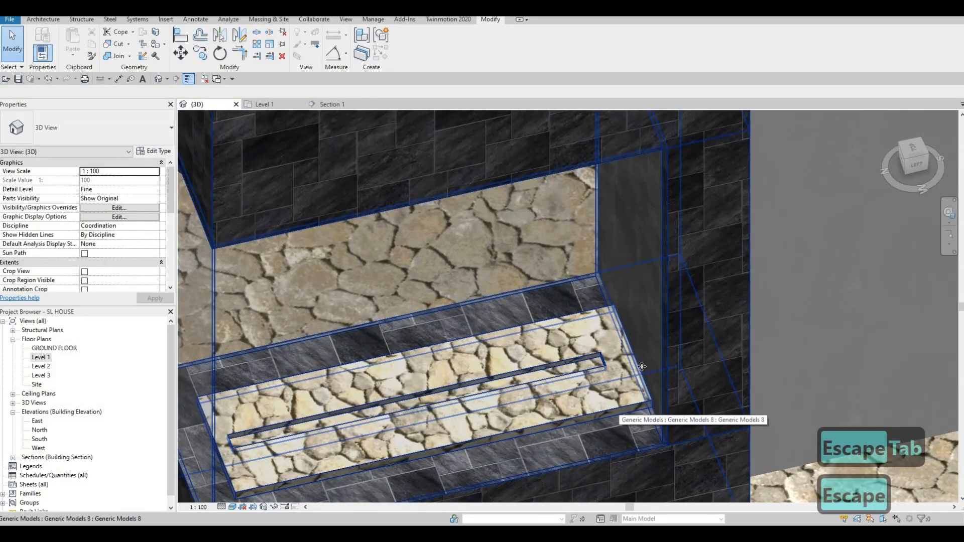
Nudge the rubble bed's end face in the second divider's base slightly toward the slot
left_click(628, 404)
scroll(625, 381, "up", 3)
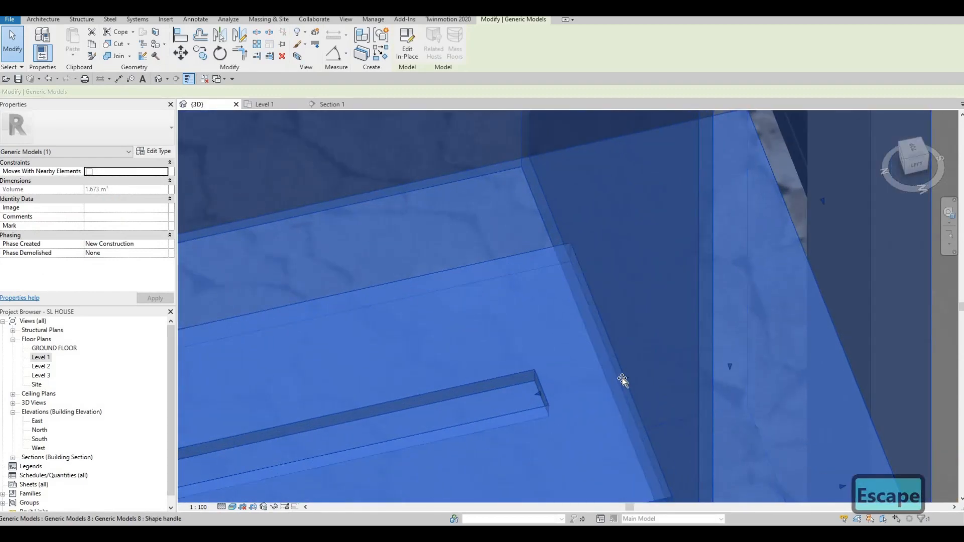
left_click_drag(615, 382, 610, 382)
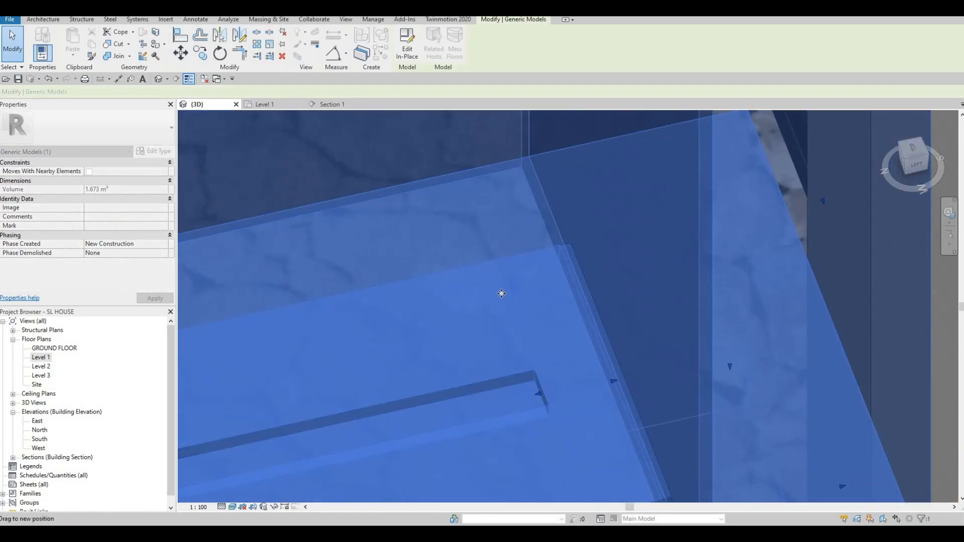
scroll(539, 332, "down", 2)
key("Escape")
Raise the top of the glass box in the slate divider beside the orange chairs, well into the slate block above
middle_click_drag(602, 326, 507, 311)
middle_click_drag(557, 291, 775, 323)
middle_click_drag(387, 166, 694, 382)
key("Escape")
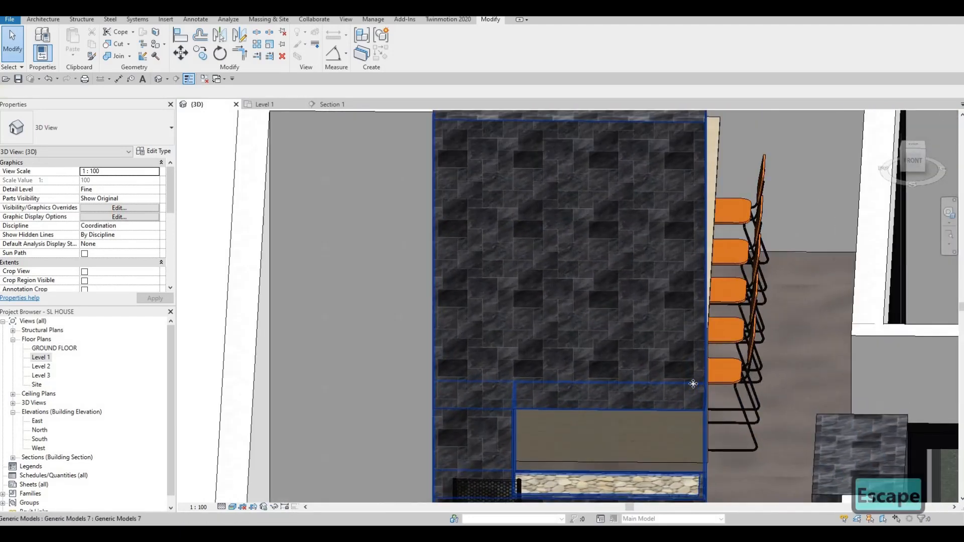
left_click(693, 384)
left_click_drag(610, 396, 621, 330)
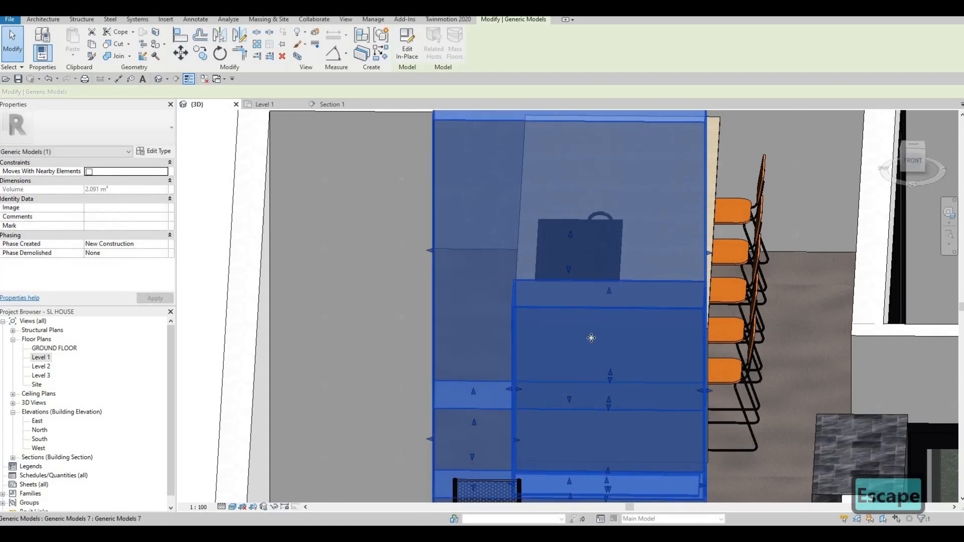
key("Escape")
key("Escape")
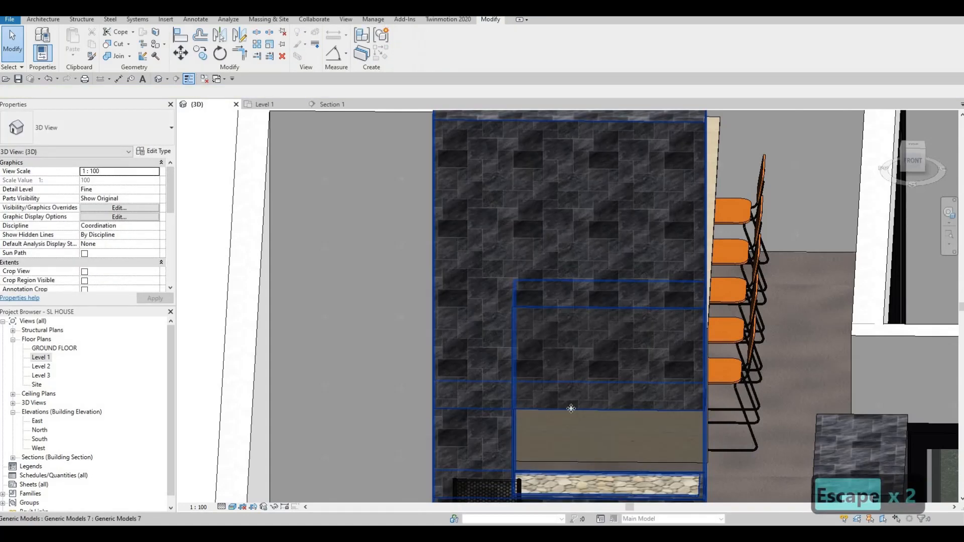
Raise the underside of that divider's upper slate block above the top of its glass box
left_click(568, 404)
left_click_drag(561, 350, 571, 288)
scroll(593, 250, "up", 2)
key("Escape")
key("Escape")
key("Escape")
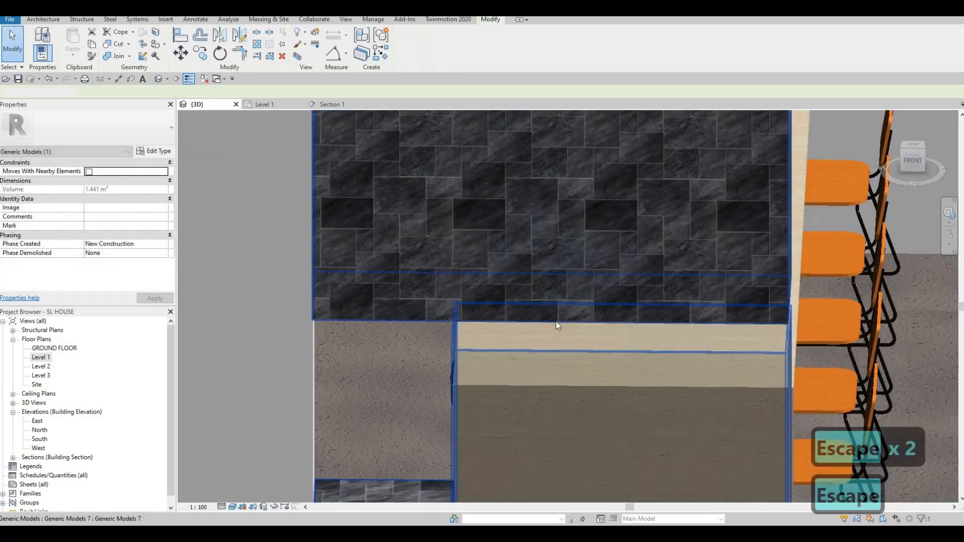
Align the underside of the upper slate block with the top of the glass box
key("a")
key("l")
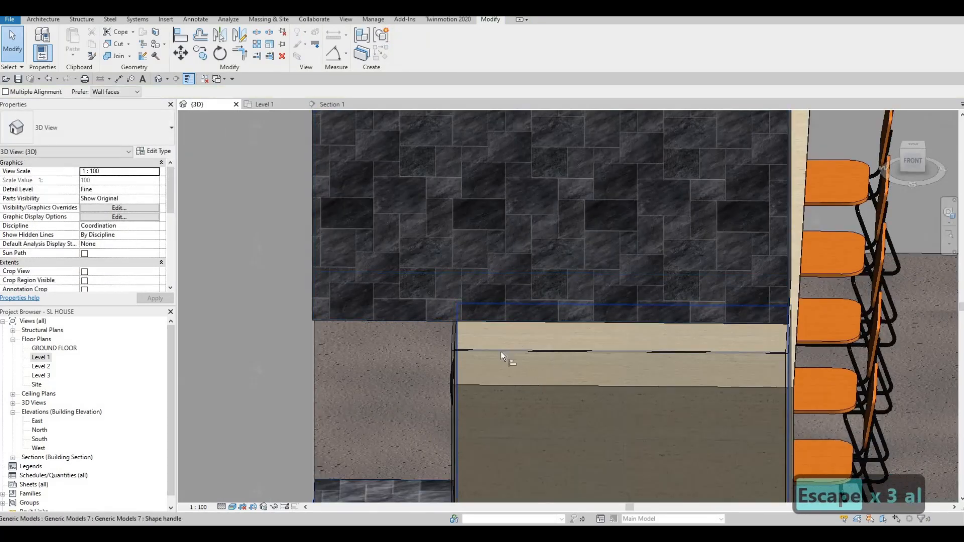
left_click(469, 348)
Align the top of the lower slate column beside the glass box with the upper slate block's underside
scroll(392, 351, "down", 1)
middle_click_drag(392, 351, 454, 273)
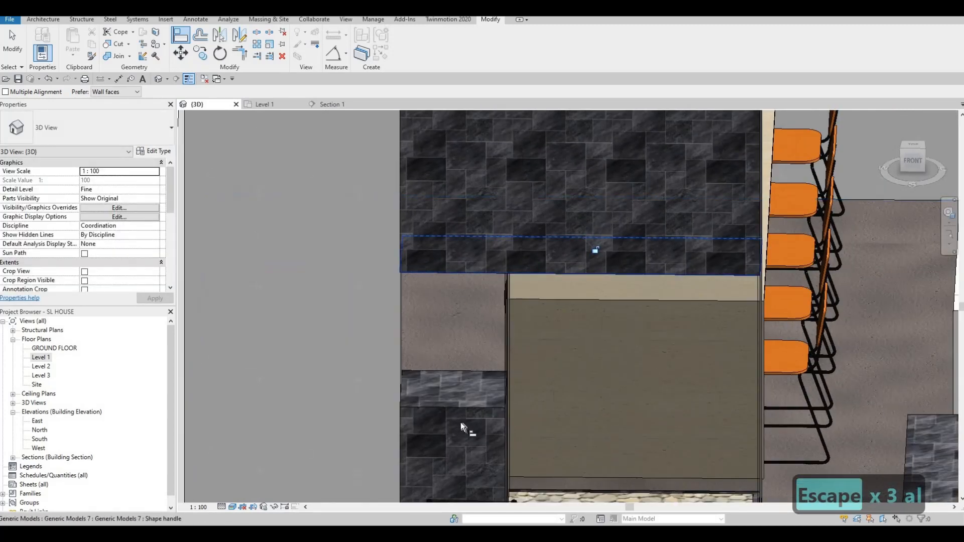
left_click(453, 396)
middle_click_drag(586, 433, 690, 283, "shift")
key("Escape")
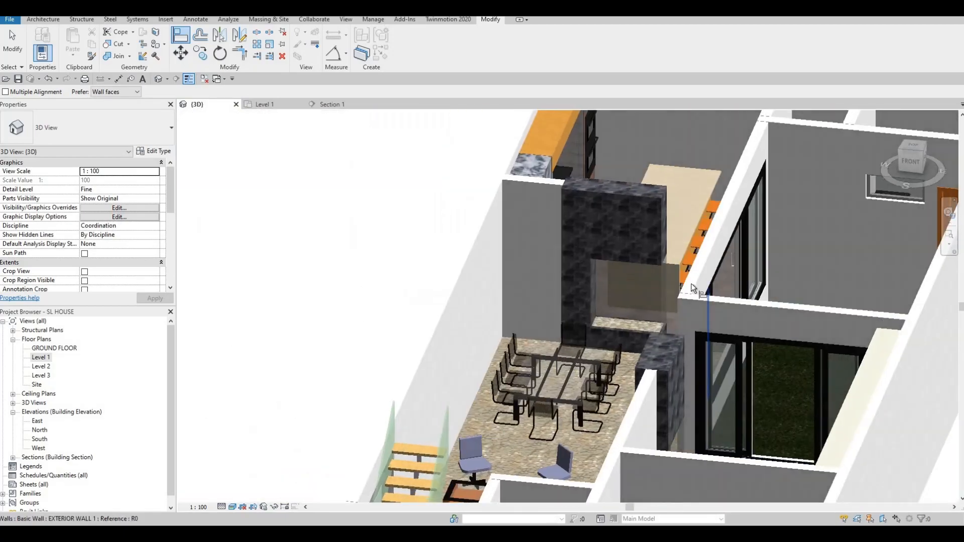
Lower the top of the glass box in the same divider below the upper slate block's underside
scroll(699, 278, "up", 5)
key("Escape")
left_click(616, 243)
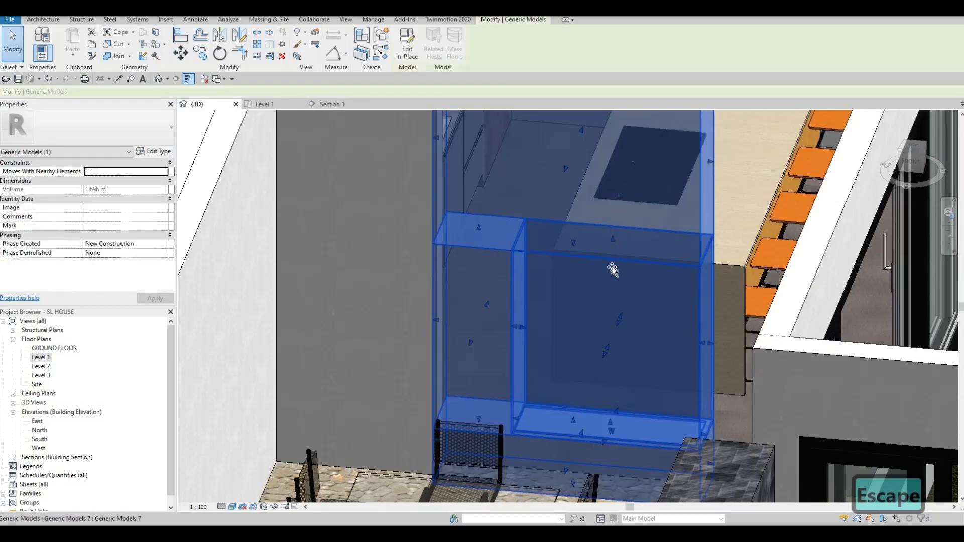
mouse_move(613, 270)
left_mouse_down()
mouse_move(611, 294)
mouse_move(611, 286)
left_mouse_up()
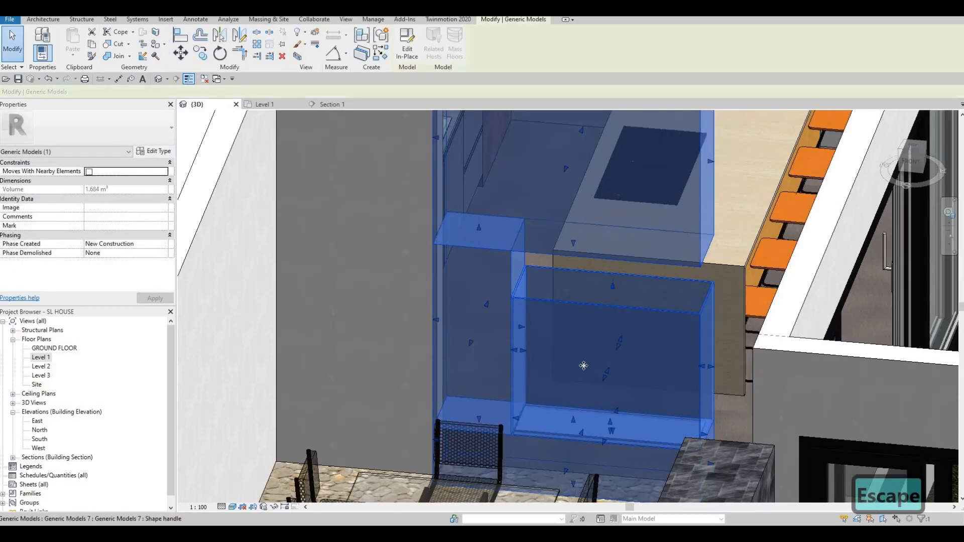
Align the underside of the upper slate block in the kitchen-side divider with the underside of the other divider's upper slate block
key("Escape")
middle_click_drag(776, 339, 700, 410, "shift")
scroll(693, 432, "down", 1)
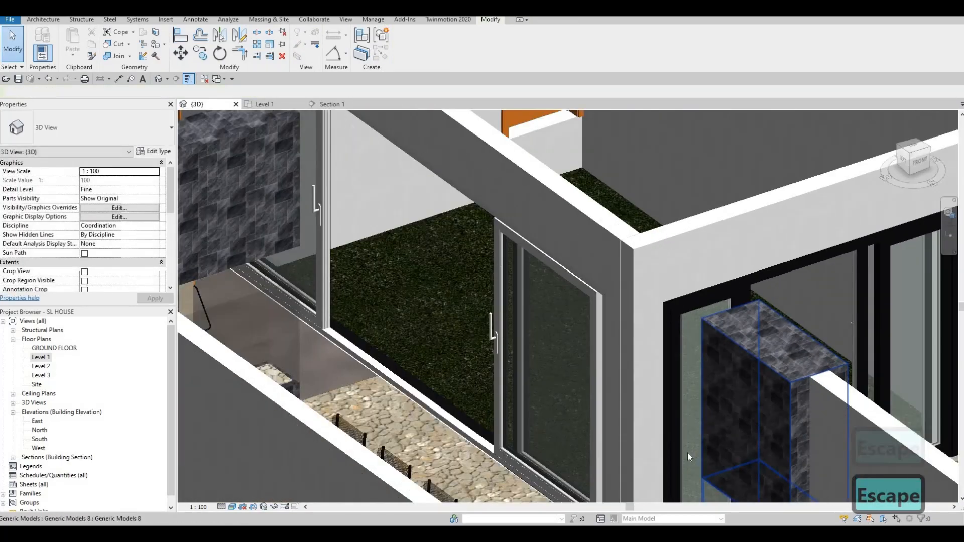
scroll(687, 452, "down", 2)
key("Escape")
key("a")
key("l")
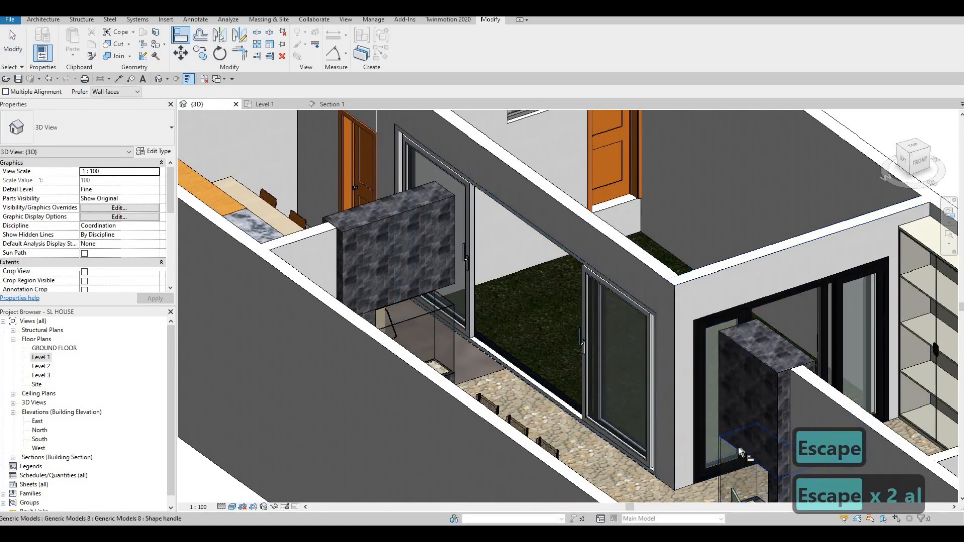
middle_click_drag(522, 326, 574, 336)
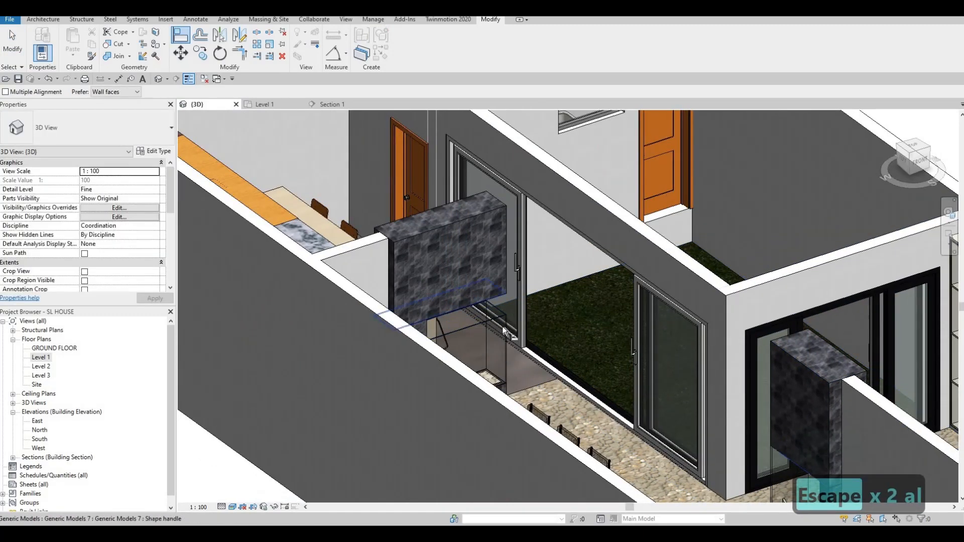
middle_click_drag(679, 279, 594, 300, "shift")
scroll(594, 300, "up", 4)
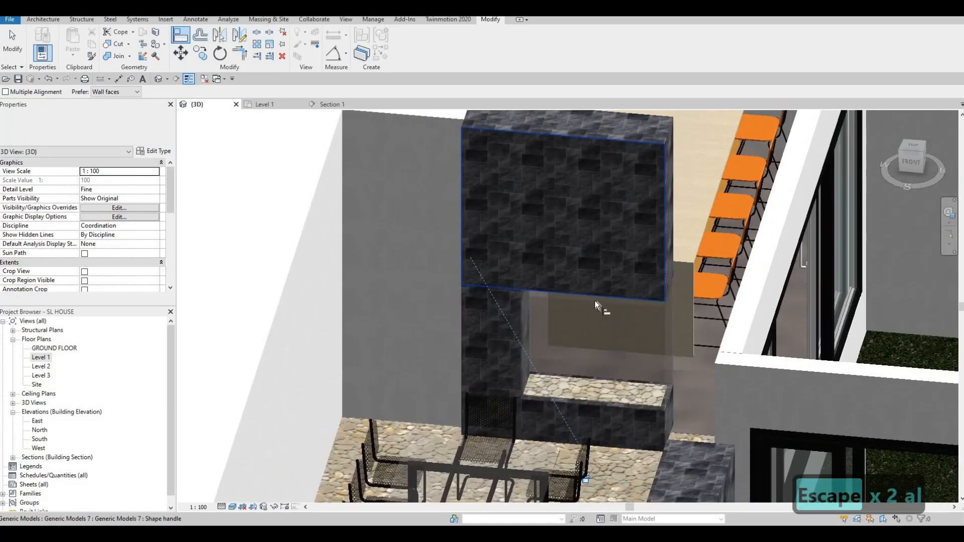
Align the tops of the glass box and the lower slate column in the kitchen-side divider with its upper slate block's underside
left_click(591, 311)
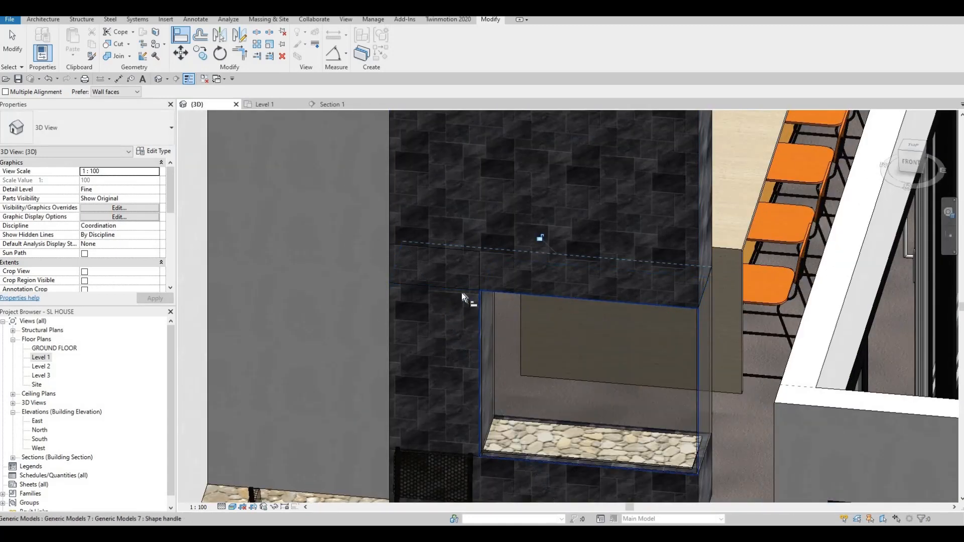
left_click(468, 249)
key("Escape")
key("Escape")
scroll(631, 332, "down", 4)
middle_click_drag(632, 332, 556, 360, "shift")
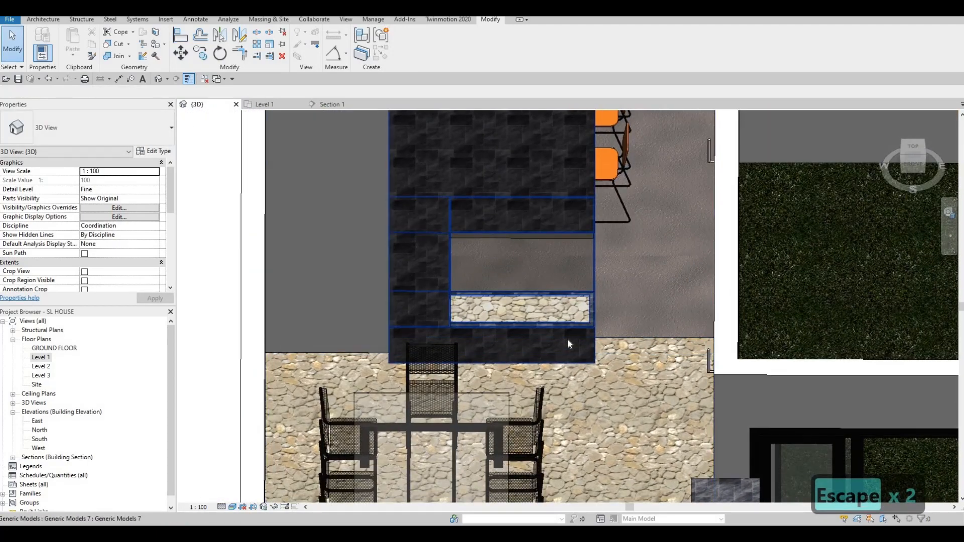
scroll(567, 338, "down", 3)
middle_click_drag(639, 423, 570, 364, "shift")
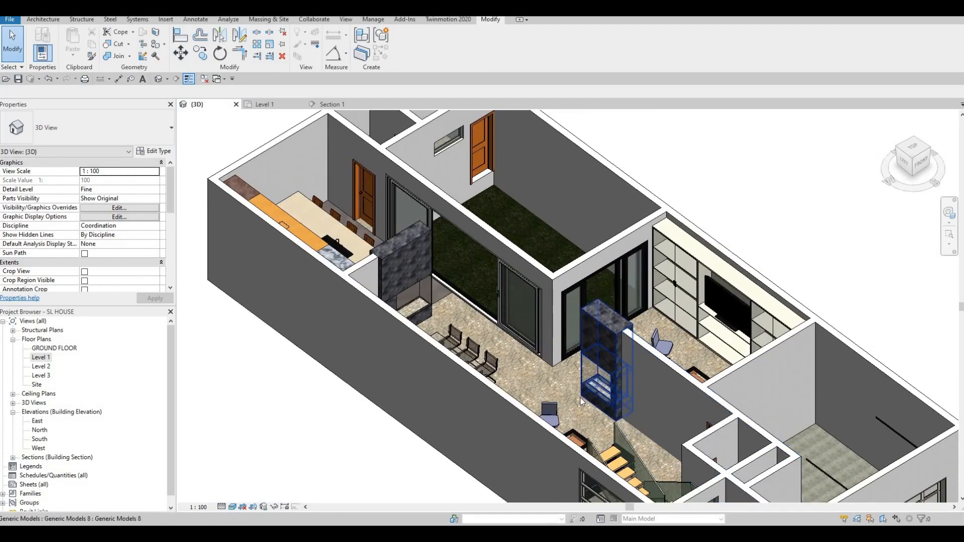